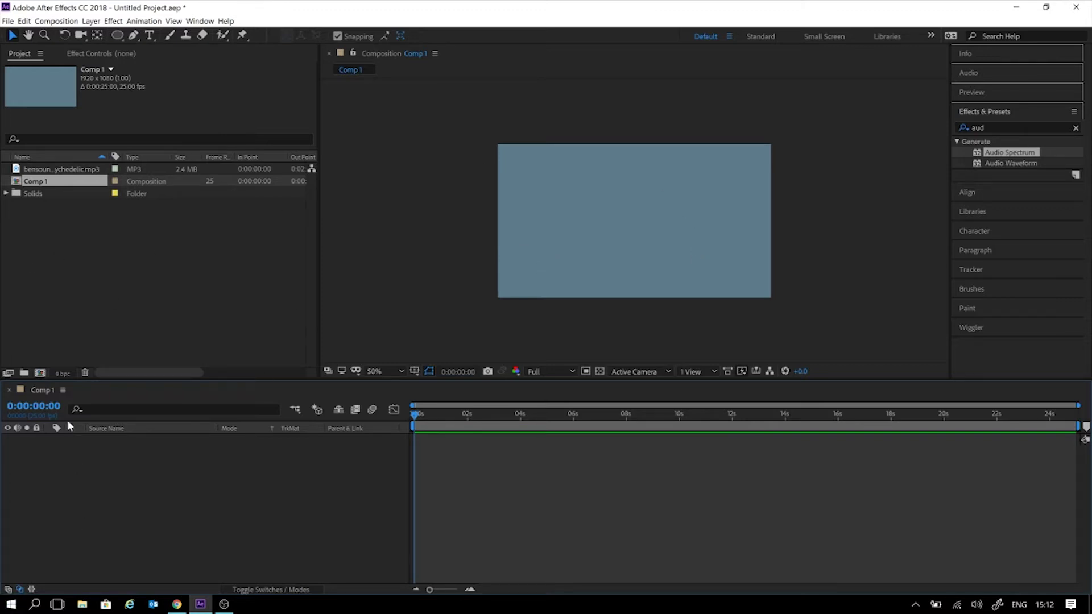
# Add bensound-psychedelic.mp3 from the project files to Comp 1 as an audio layer.
pyautogui.click(40, 185)
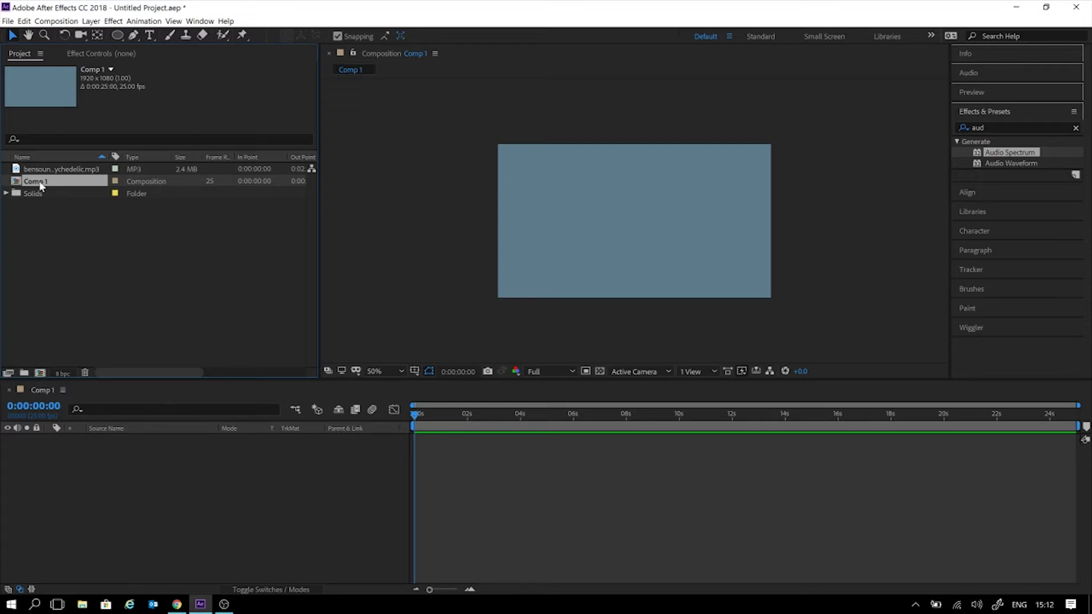
pyautogui.click(111, 218)
pyautogui.click(85, 169)
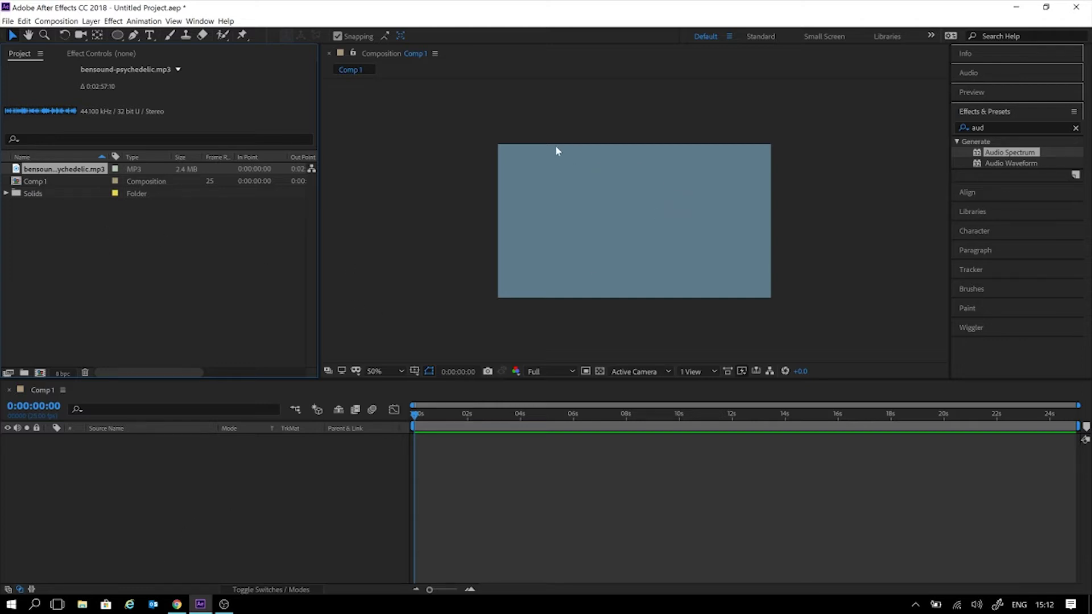
pyautogui.scroll(3, 799, 149)
pyautogui.scroll(-3, 801, 154)
pyautogui.moveTo(83, 175); pyautogui.dragTo(95, 492)
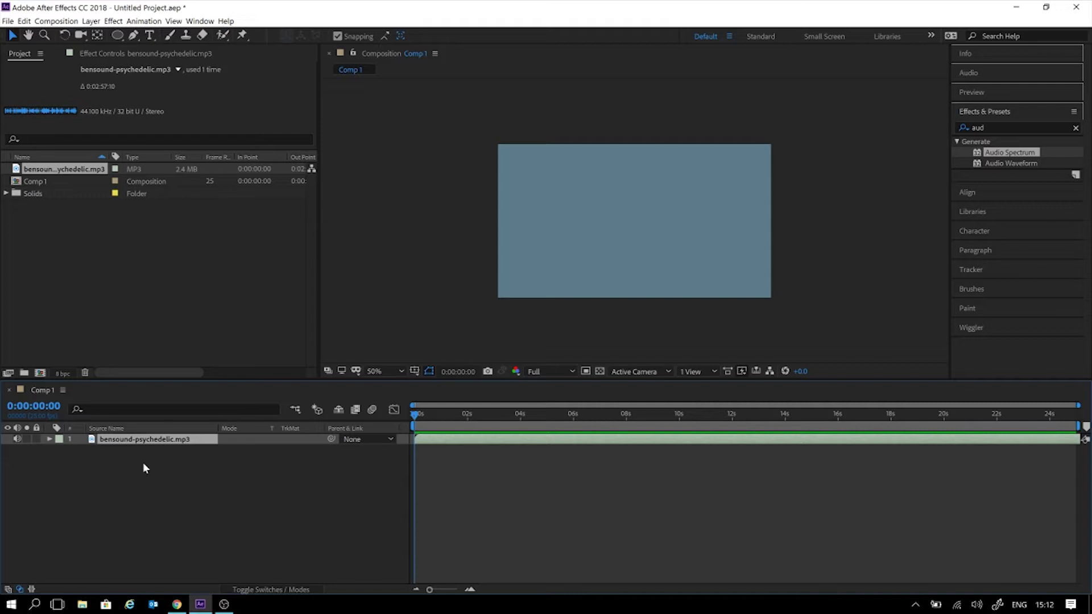
pyautogui.rightClick(273, 484)
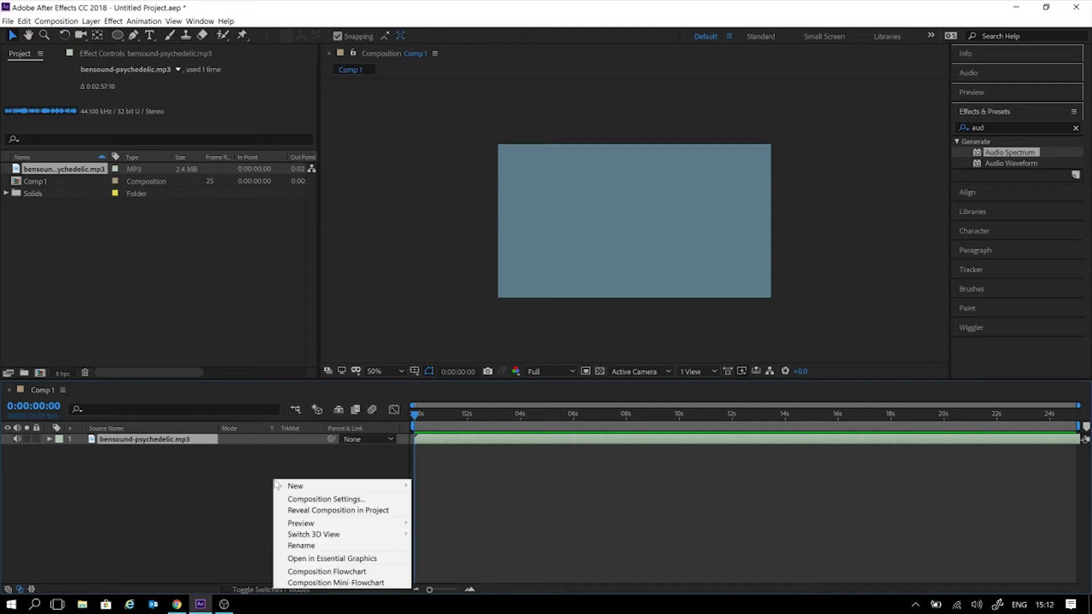
pyautogui.click(231, 464)
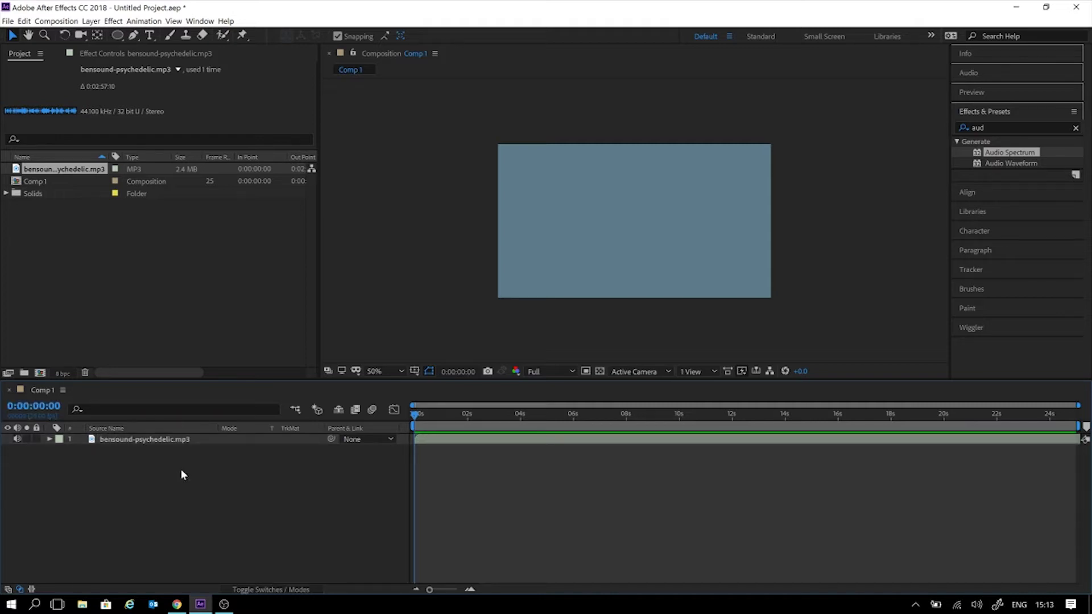
pyautogui.rightClick(190, 486)
pyautogui.moveTo(278, 384)
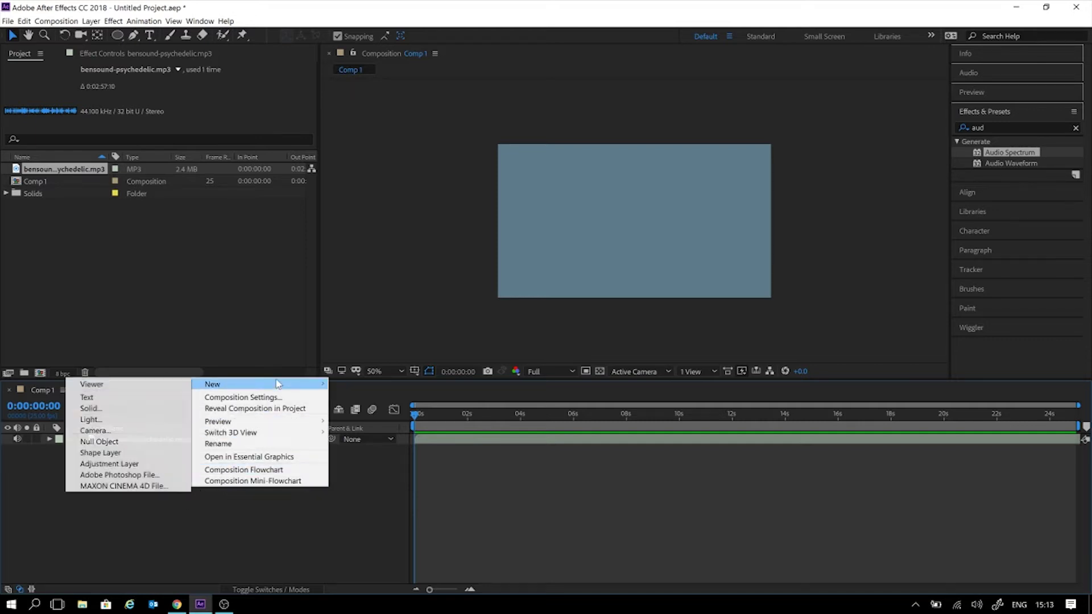
pyautogui.click(64, 22)
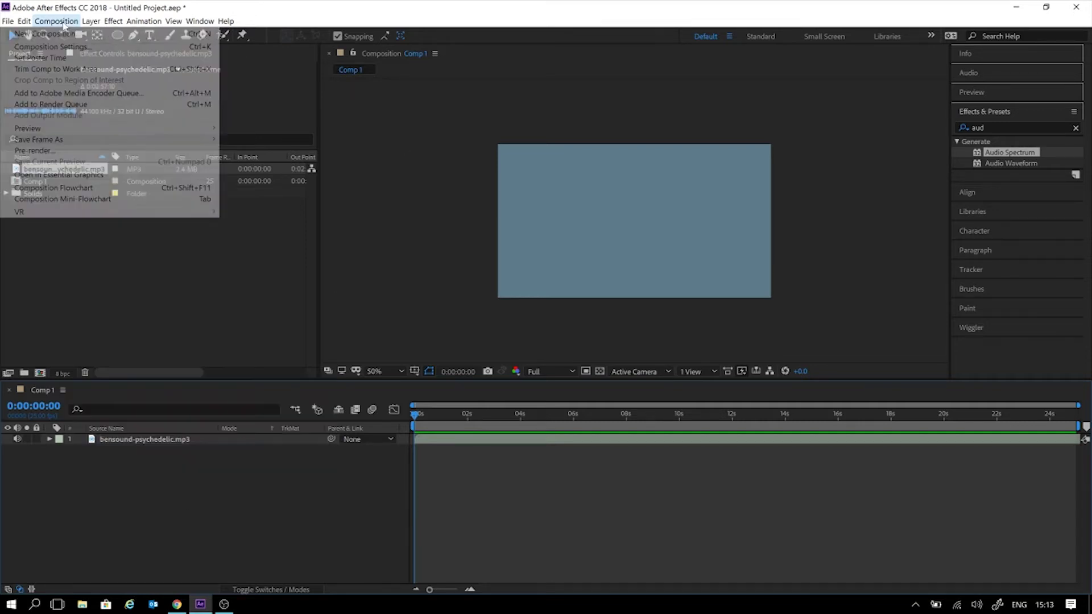
pyautogui.click(59, 21)
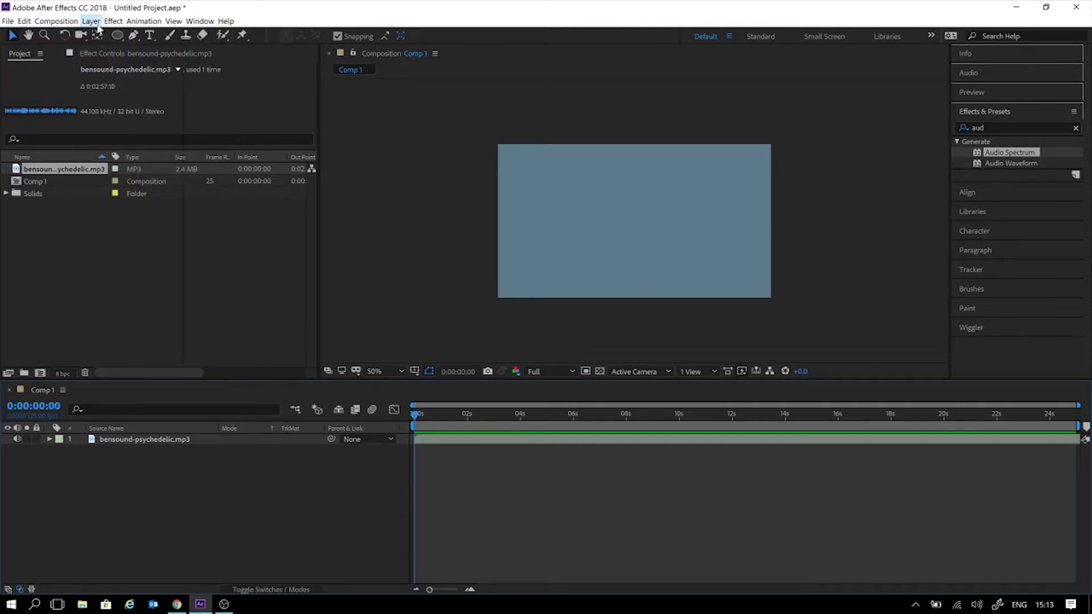
pyautogui.click(92, 21)
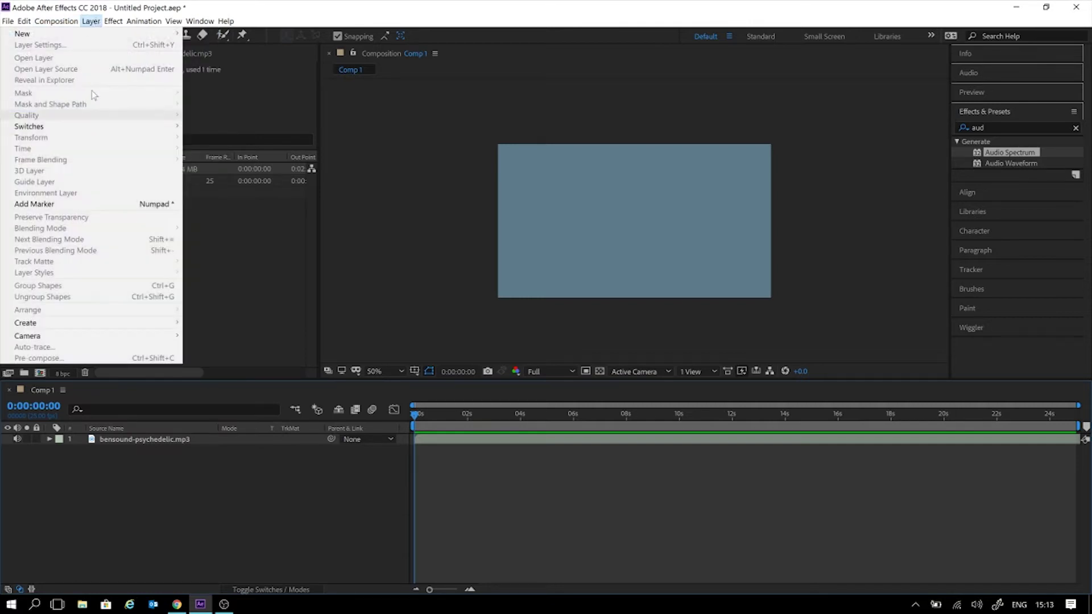
pyautogui.moveTo(76, 22)
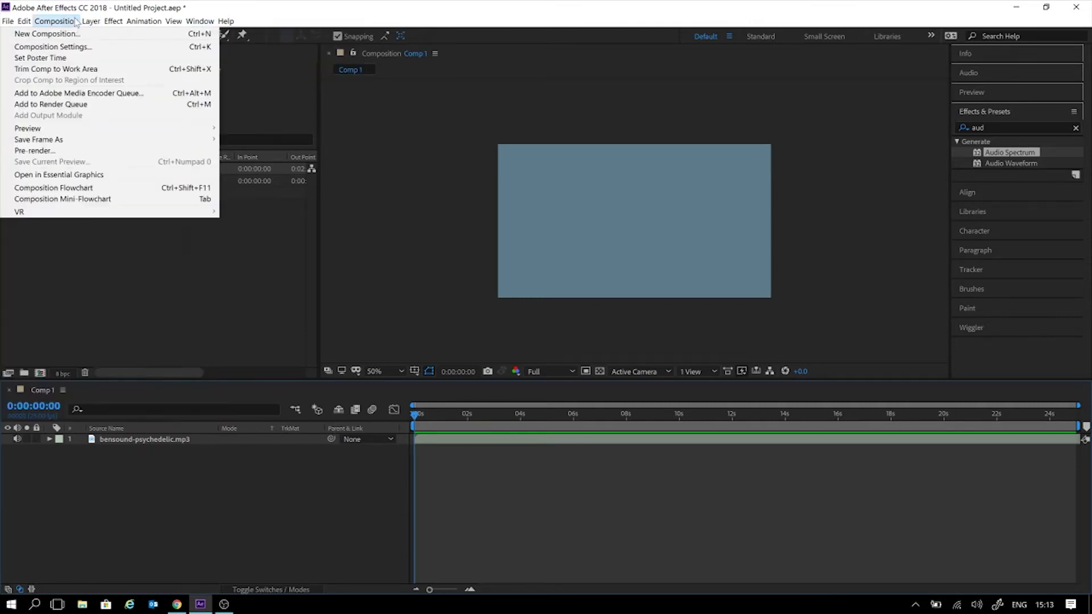
pyautogui.moveTo(116, 23)
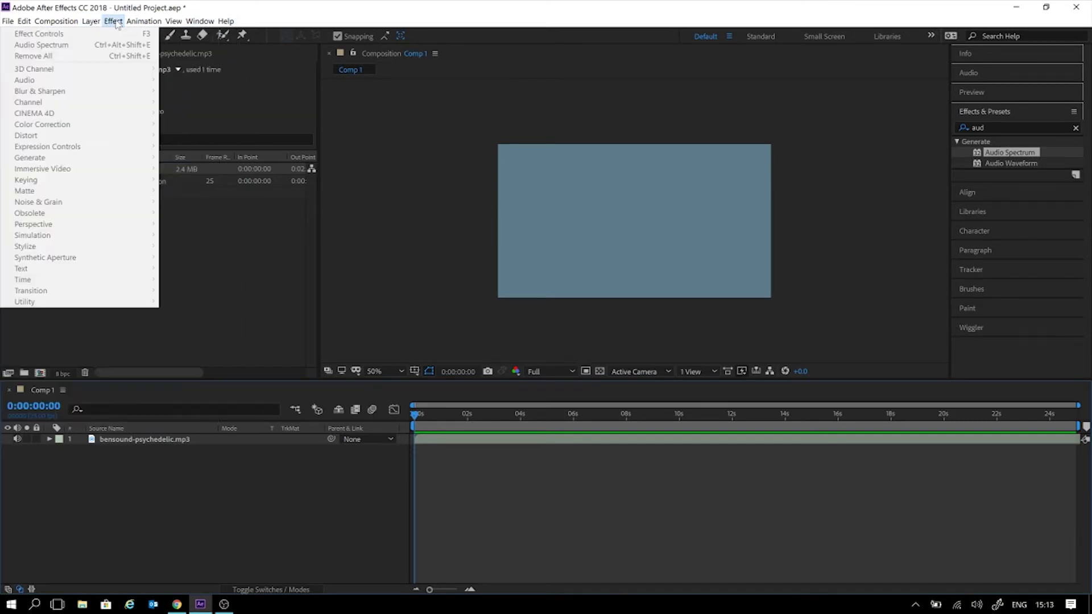
pyautogui.click(222, 25)
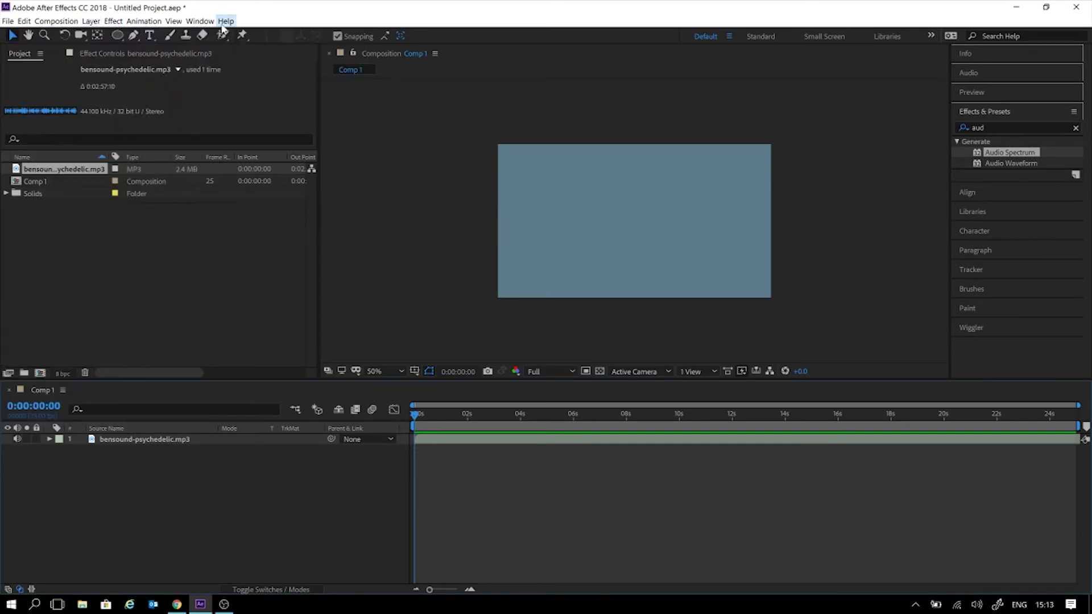
pyautogui.click(226, 21)
pyautogui.click(128, 556)
# Create a red solid layer named Equalizer in Comp 1, keeping the 1920 x 1080 px size.
pyautogui.rightClick(176, 487)
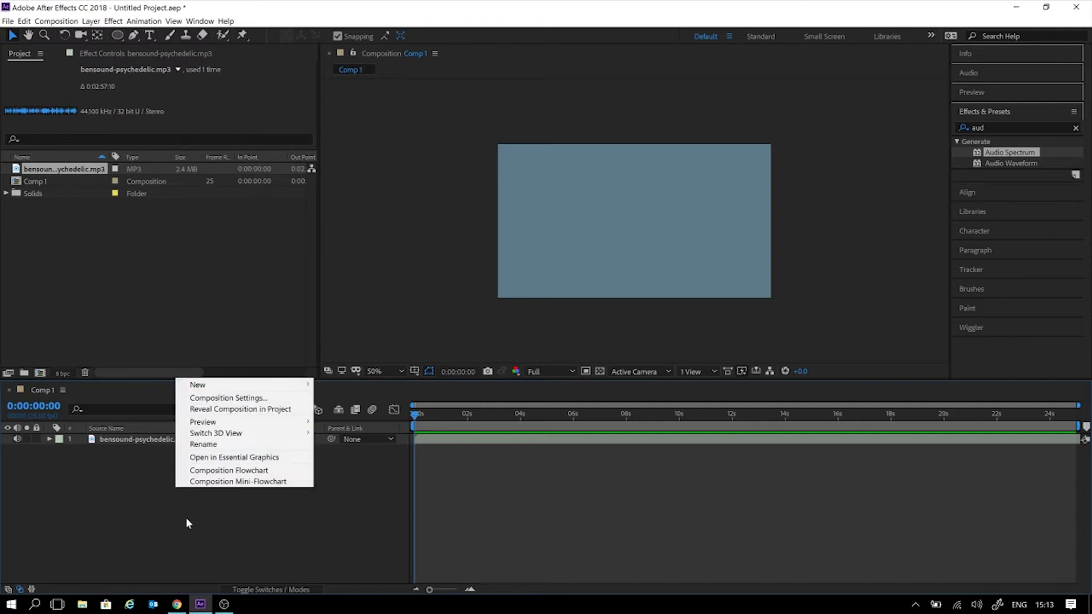
pyautogui.moveTo(209, 389)
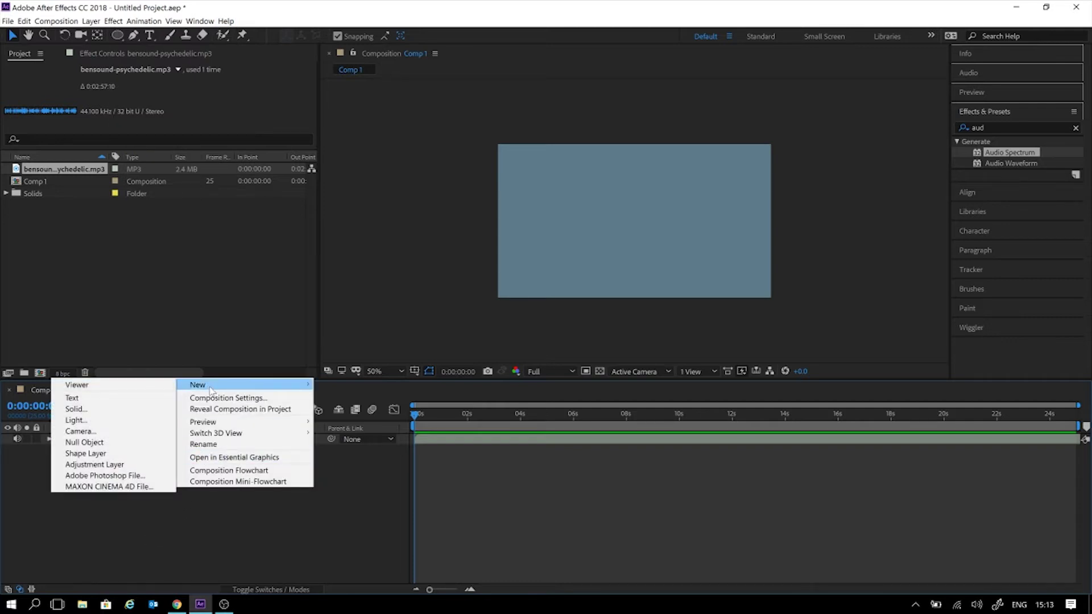
pyautogui.click(115, 414)
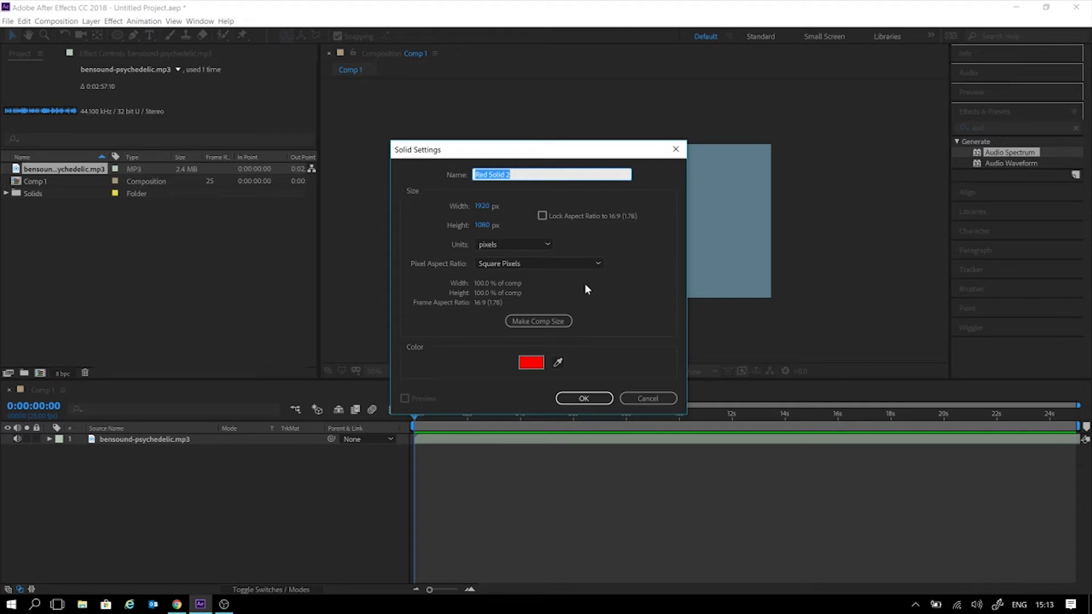
pyautogui.write('equalizer')
pyautogui.moveTo(482, 174); pyautogui.dragTo(475, 174)
pyautogui.click(584, 398)
pyautogui.click(216, 481)
# Rename the bensound-psychedelic.mp3 layer as Music.
pyautogui.click(192, 452)
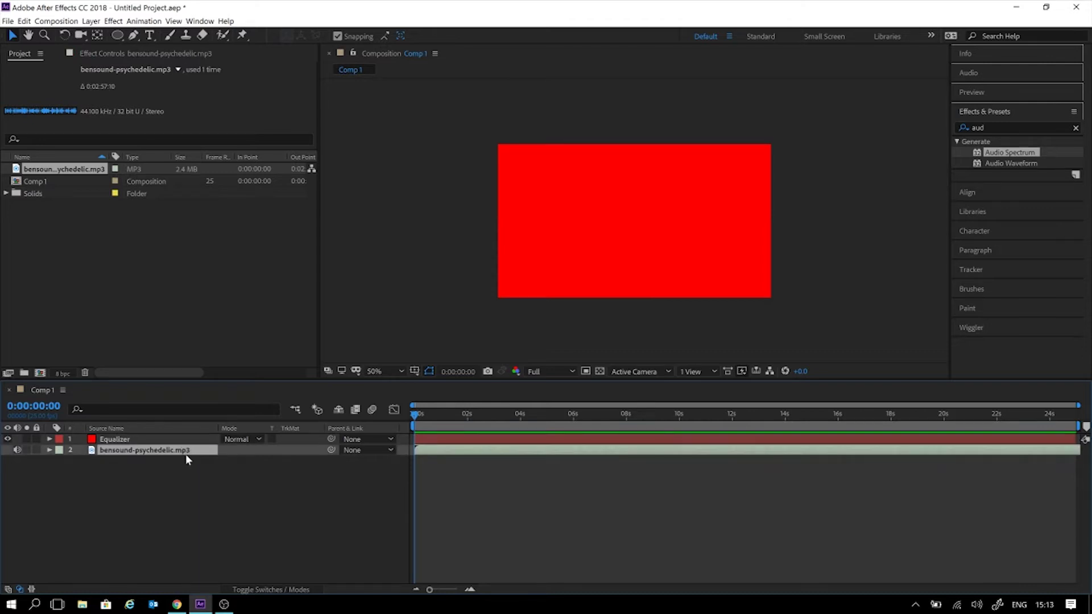
pyautogui.press('Return')
pyautogui.write('Smusi')
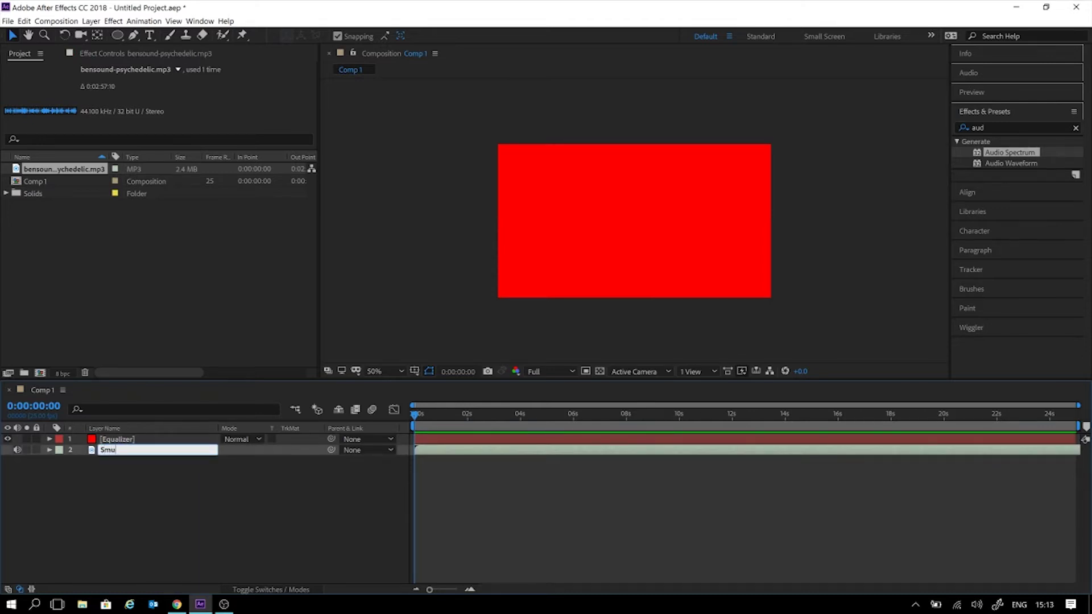
pyautogui.press('BackSpace')
pyautogui.press('BackSpace')
pyautogui.press('BackSpace')
pyautogui.press('BackSpace')
pyautogui.press('BackSpace')
pyautogui.write('Music')
pyautogui.press('Return')
pyautogui.click(173, 476)
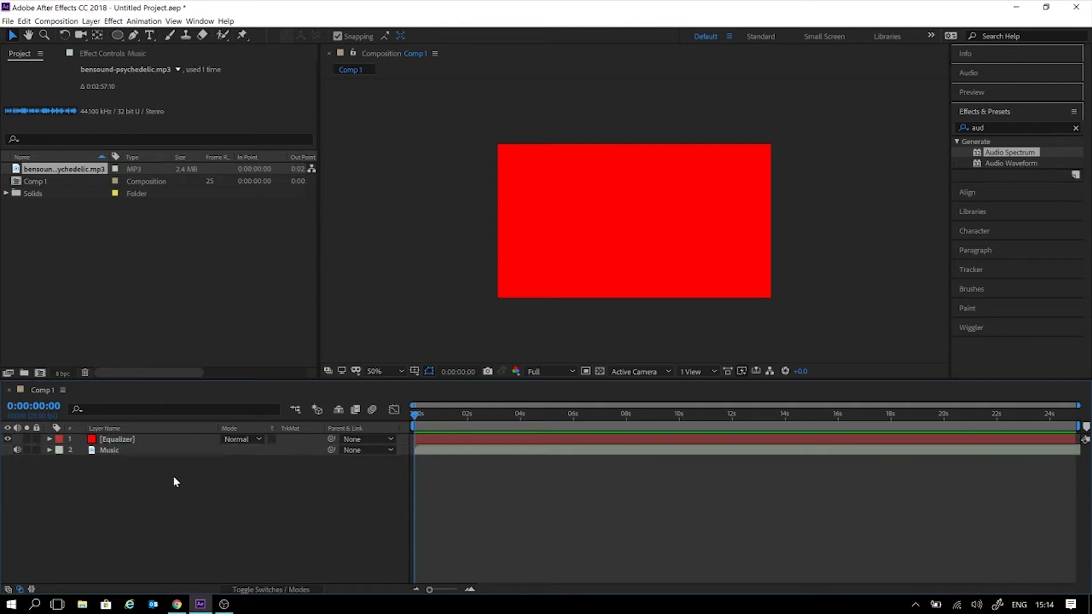
# Find the Audio Spectrum effect by searching for "aud" and apply it to the Equalizer layer.
pyautogui.click(151, 439)
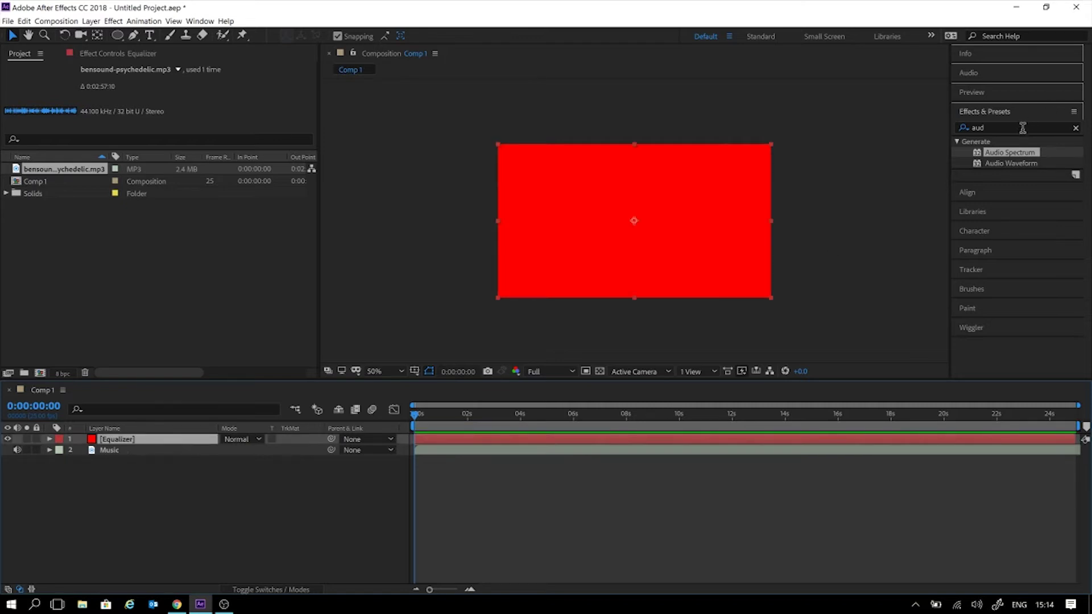
pyautogui.moveTo(1019, 128); pyautogui.dragTo(942, 132)
pyautogui.press('BackSpace')
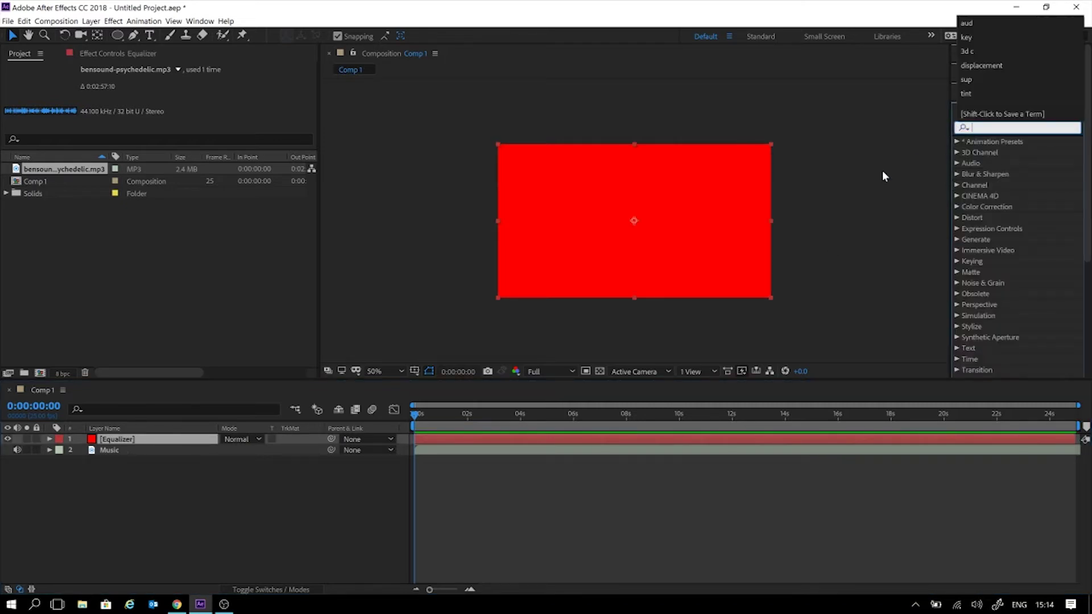
pyautogui.click(1004, 128)
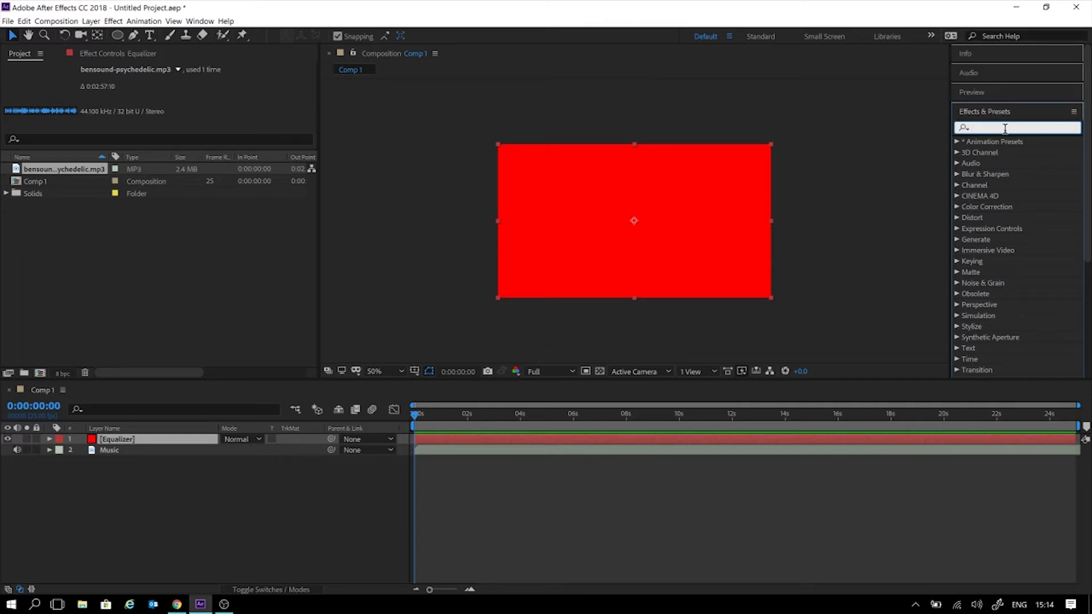
pyautogui.write('aud')
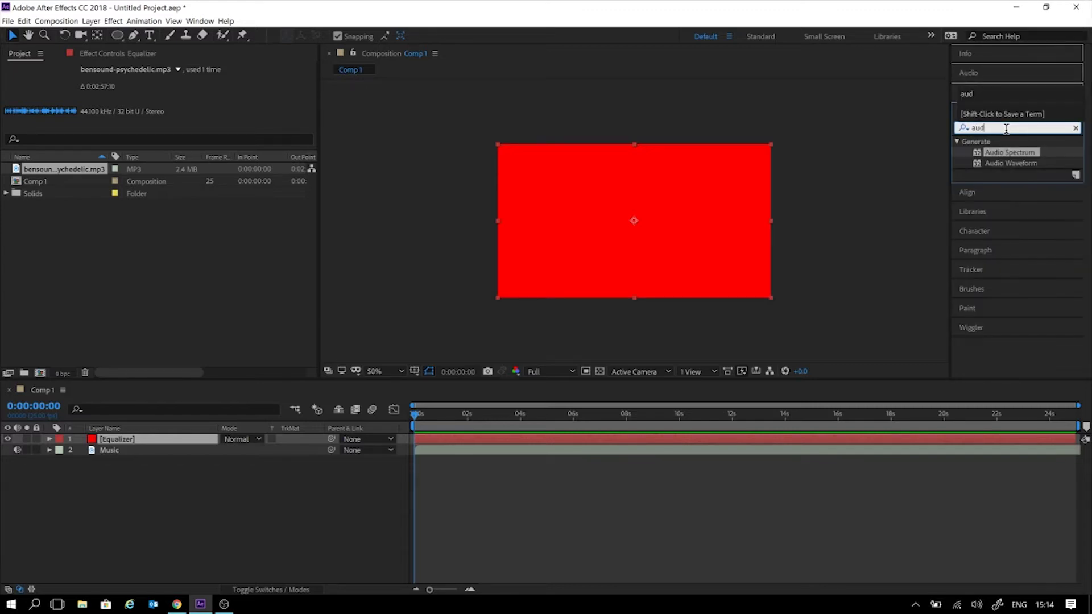
pyautogui.click(1016, 155)
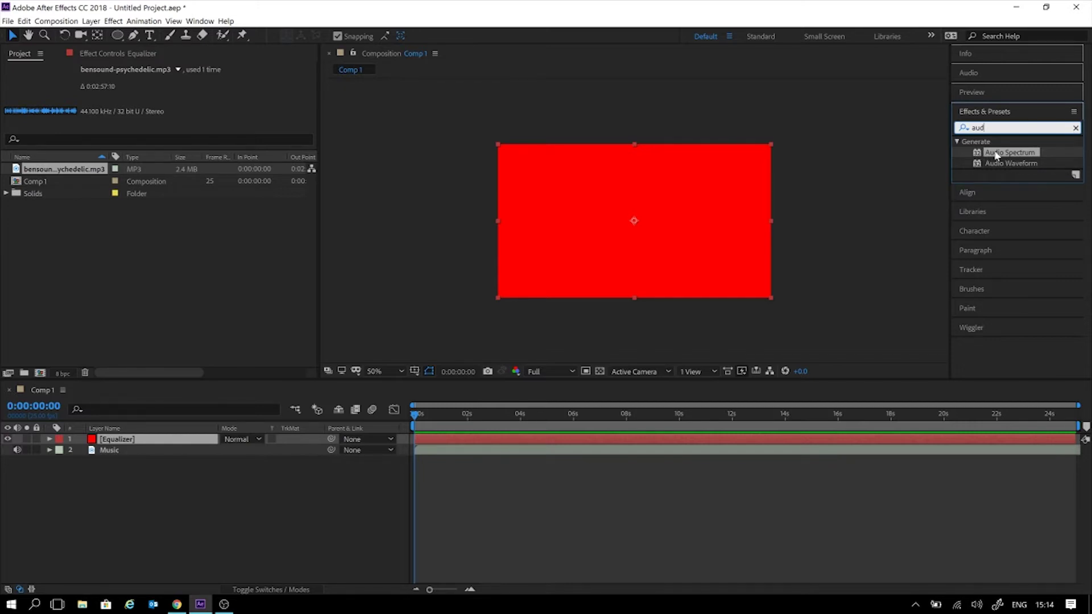
pyautogui.moveTo(1008, 158); pyautogui.dragTo(151, 438)
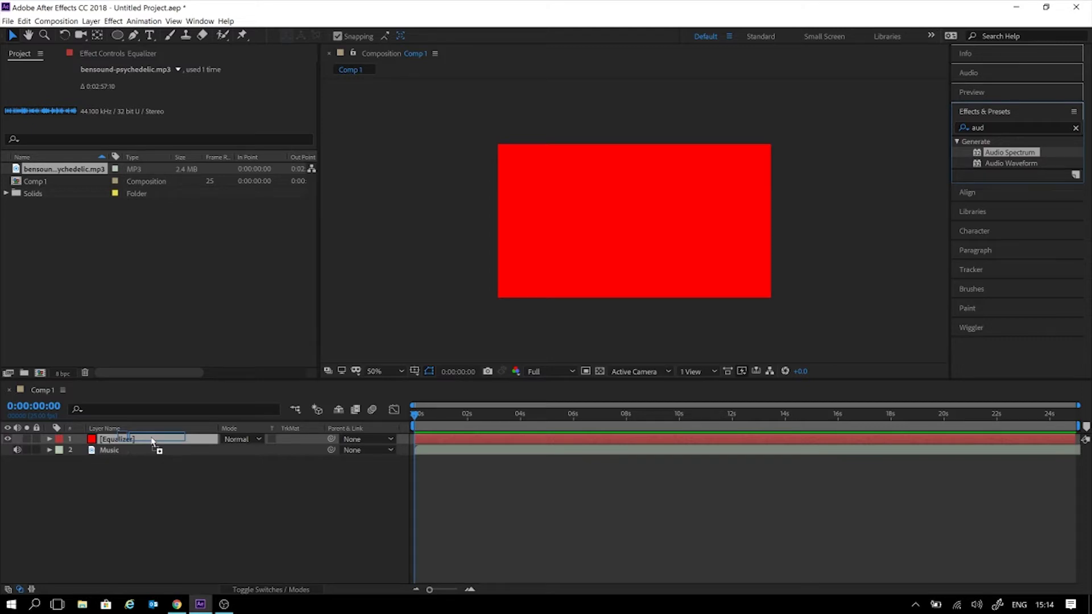
pyautogui.moveTo(151, 438); pyautogui.dragTo(152, 439)
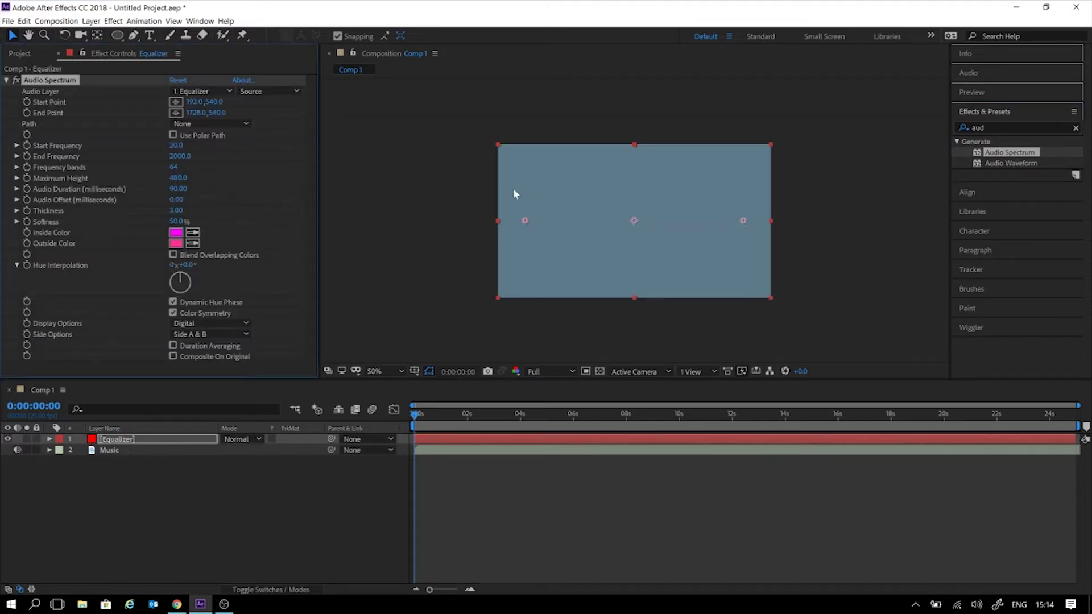
# Examine the Audio Spectrum line in the composition up close and at other times along the timeline.
pyautogui.scroll(2, 617, 240)
pyautogui.scroll(-1, 616, 240)
pyautogui.scroll(-1, 616, 240)
pyautogui.scroll(2, 592, 213)
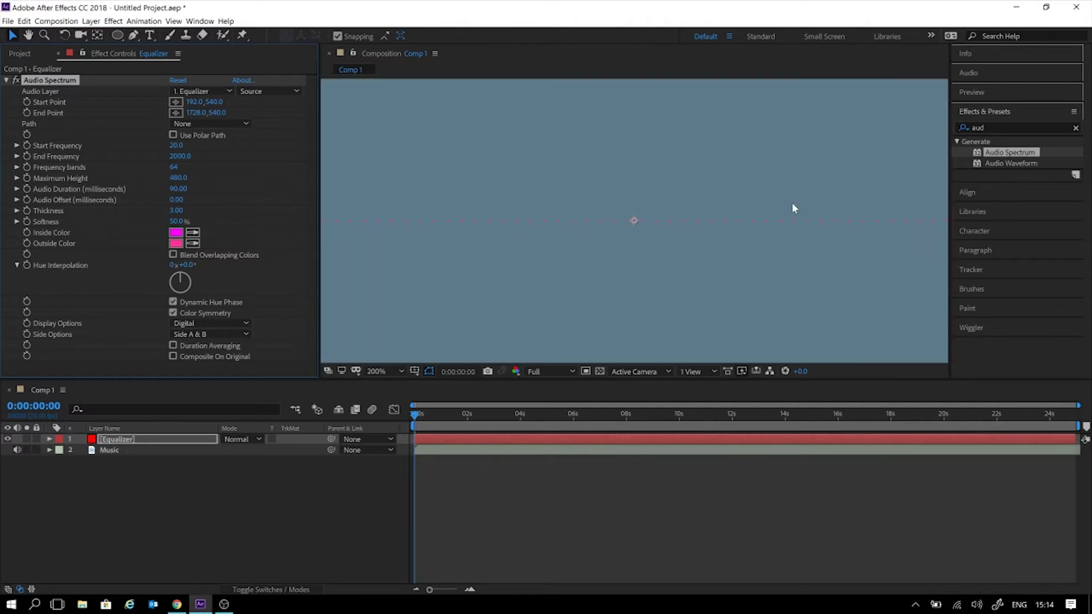
pyautogui.scroll(-1, 791, 203)
pyautogui.click(525, 414)
pyautogui.moveTo(665, 419); pyautogui.dragTo(307, 443)
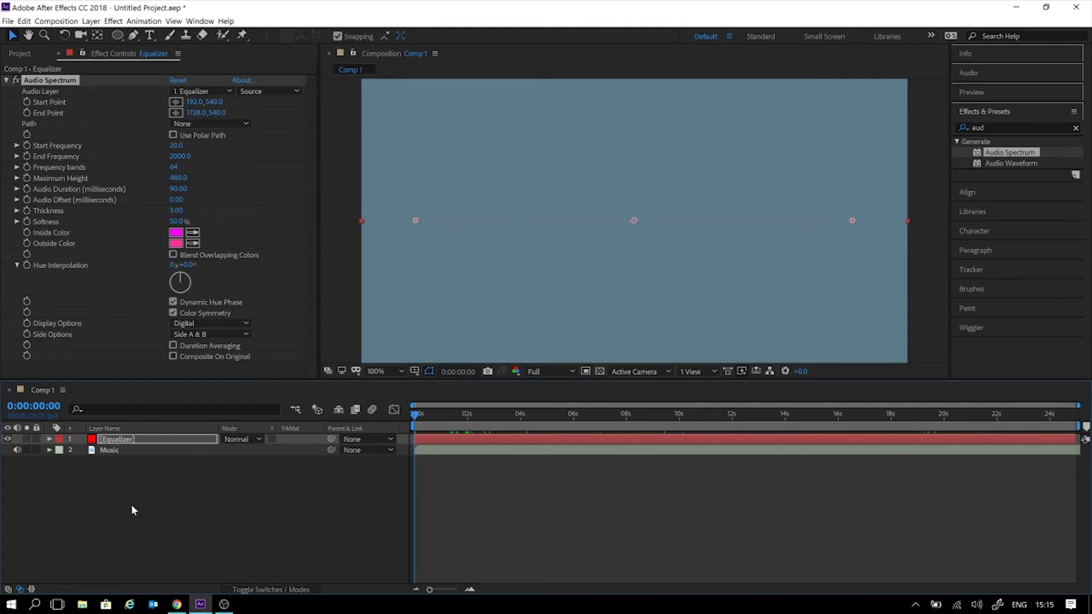
pyautogui.rightClick(158, 490)
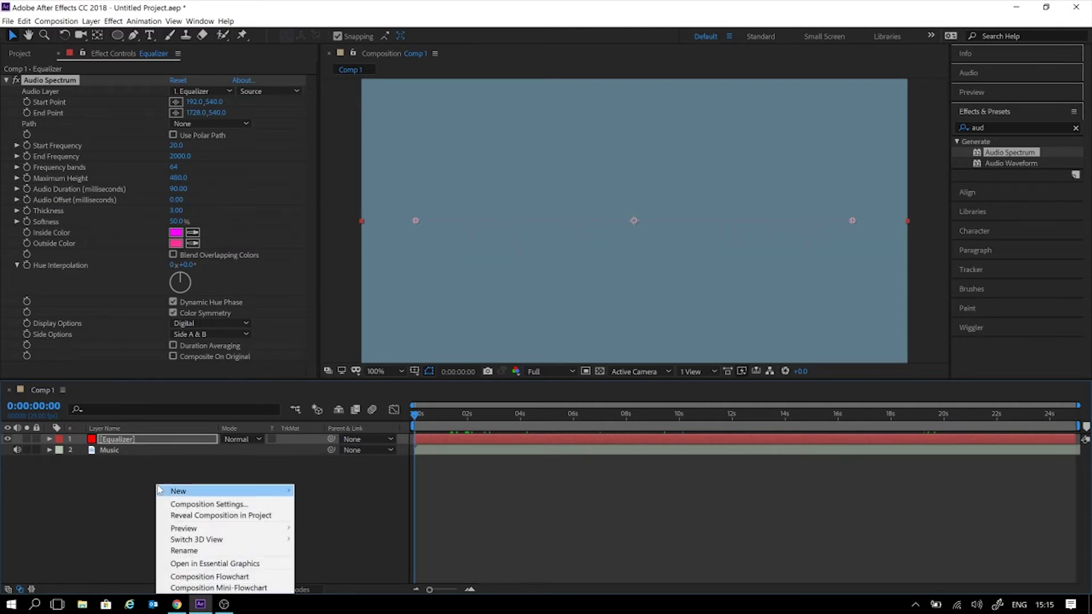
pyautogui.moveTo(176, 492)
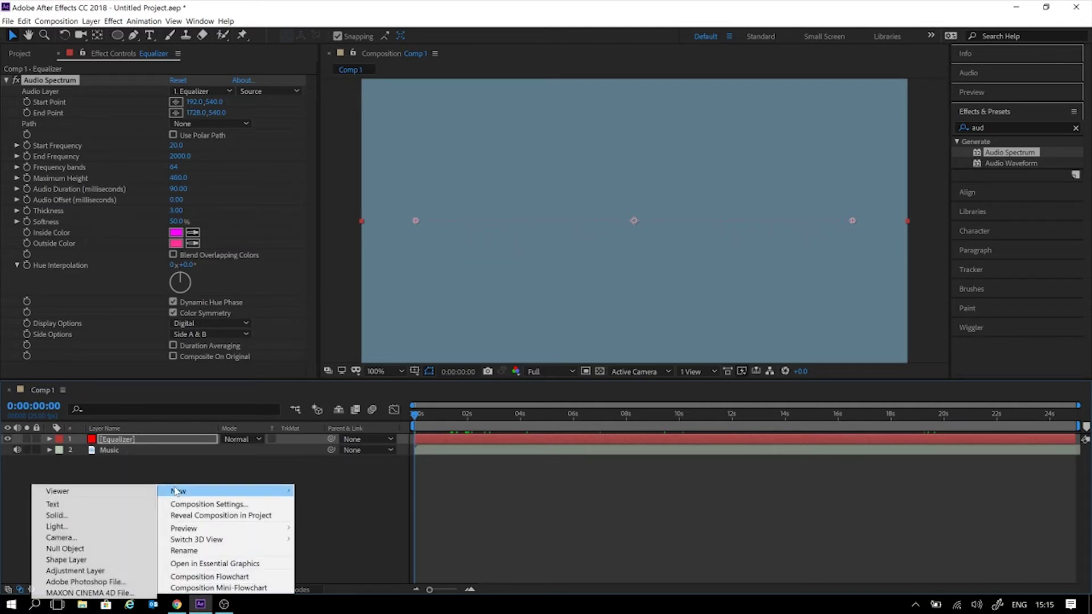
pyautogui.click(86, 519)
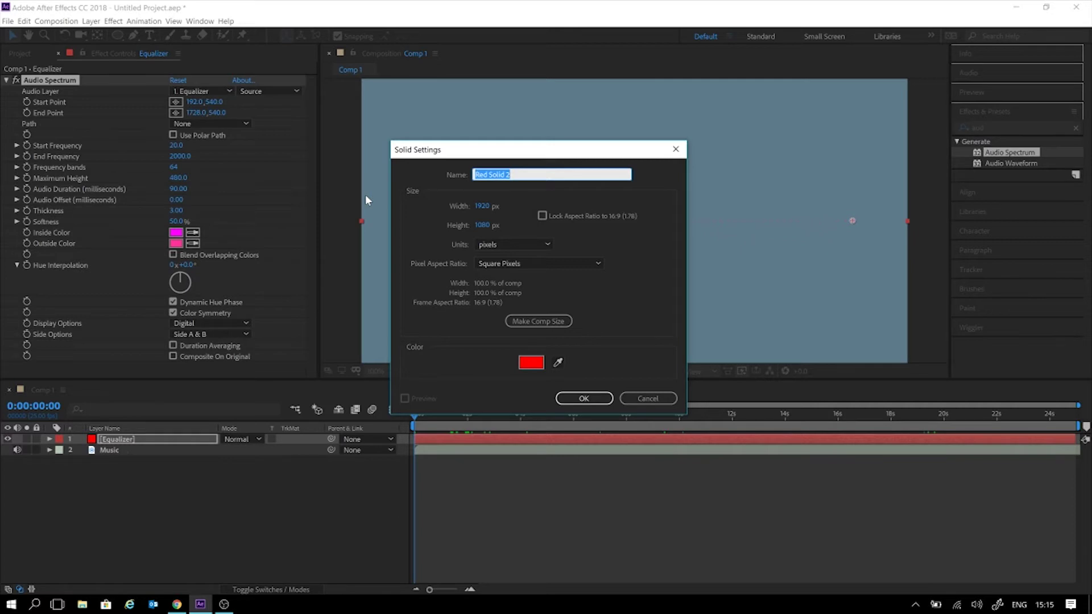
pyautogui.click(656, 399)
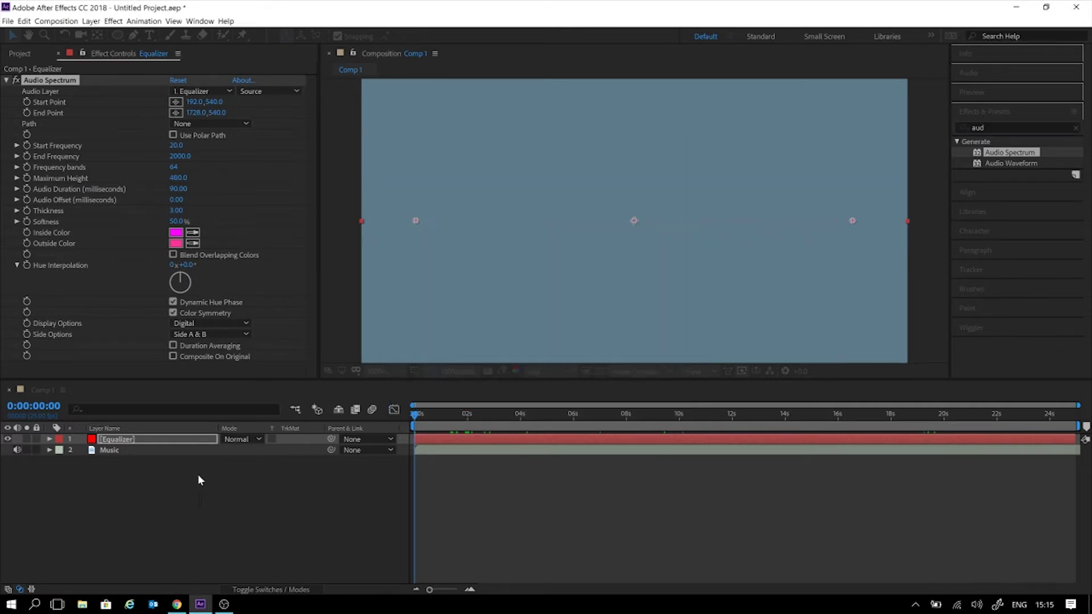
# Remove the Audio Spectrum effect from the Equalizer layer.
pyautogui.click(62, 80)
pyautogui.press('Delete')
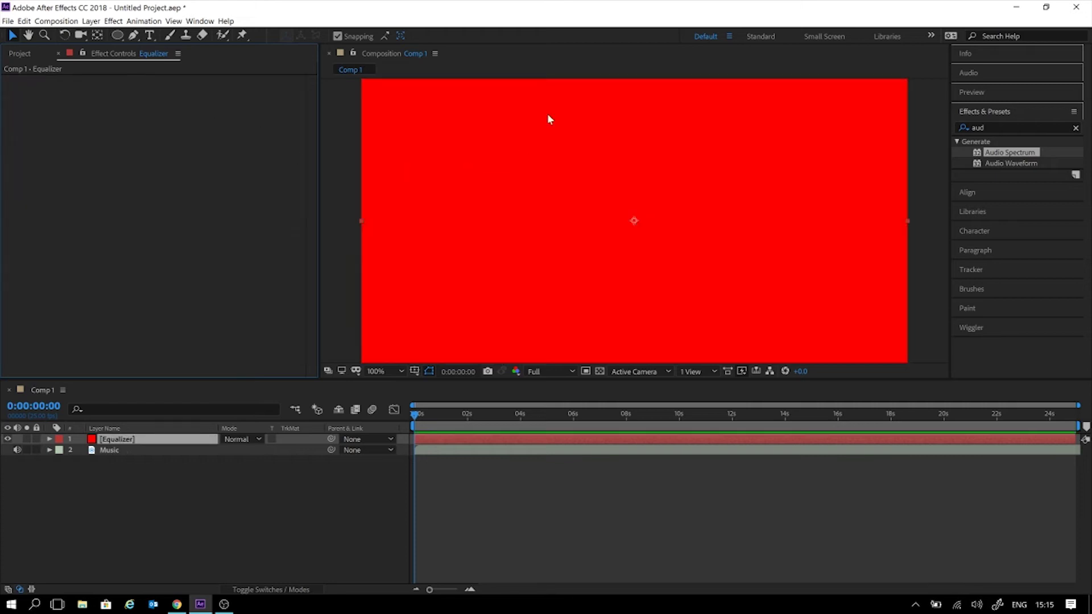
pyautogui.scroll(-2, 741, 176)
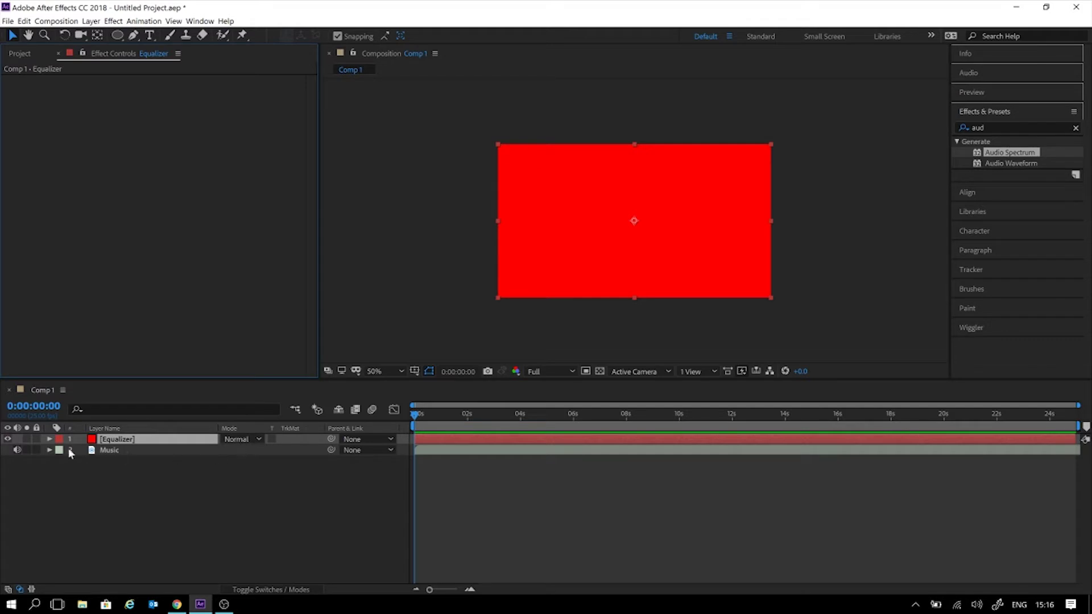
pyautogui.click(126, 484)
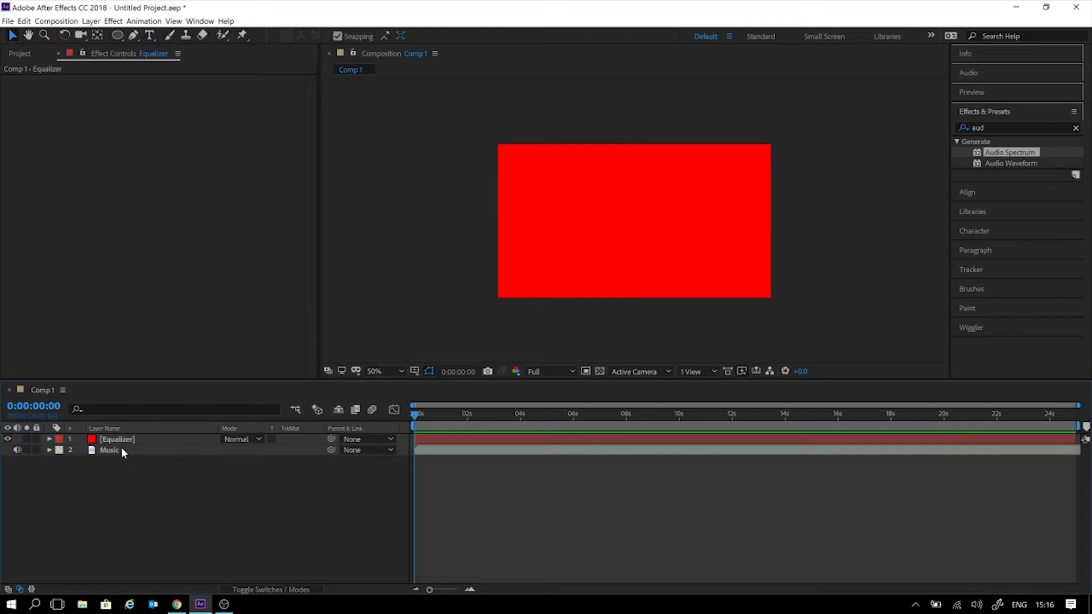
pyautogui.click(128, 439)
pyautogui.click(116, 493)
pyautogui.click(128, 439)
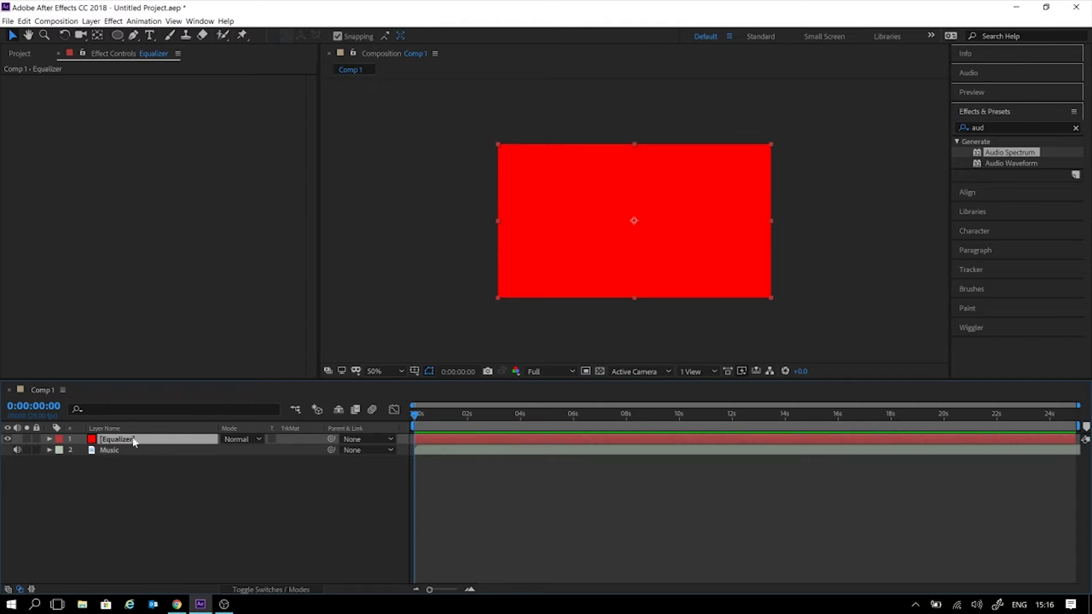
# Switch to the Standard workspace and return to the Default workspace with no layer selected.
pyautogui.click(220, 500)
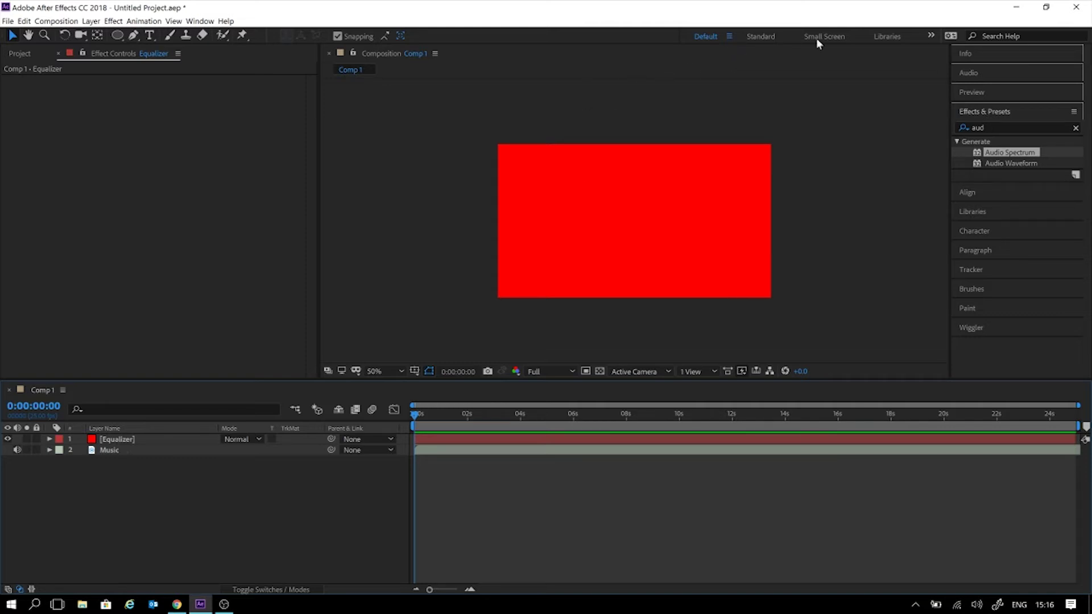
pyautogui.click(765, 37)
pyautogui.click(706, 37)
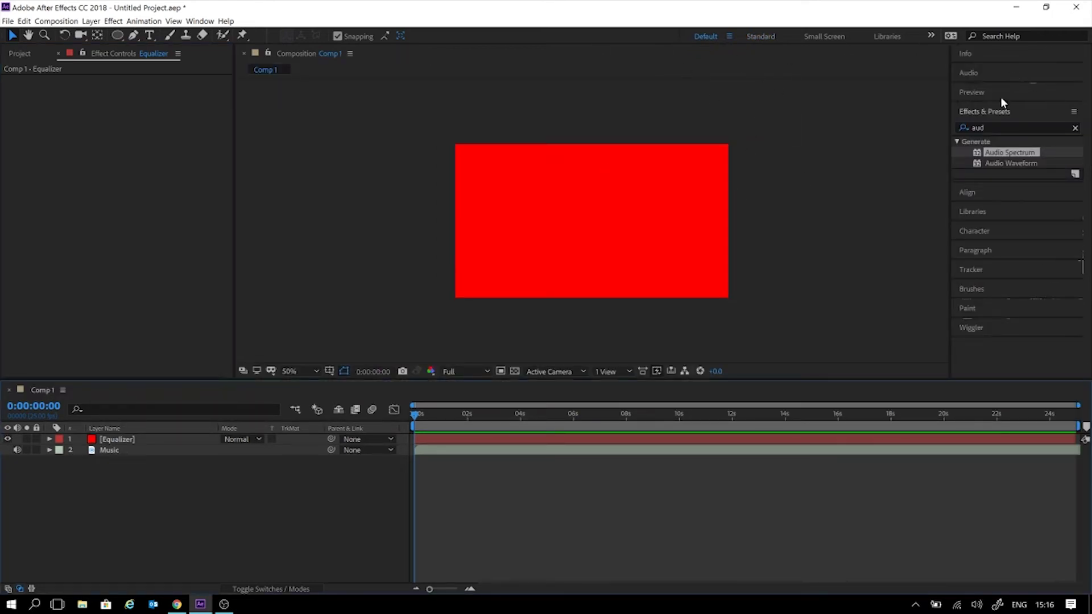
# Apply the Audio Spectrum effect to the Equalizer layer again.
pyautogui.click(1006, 130)
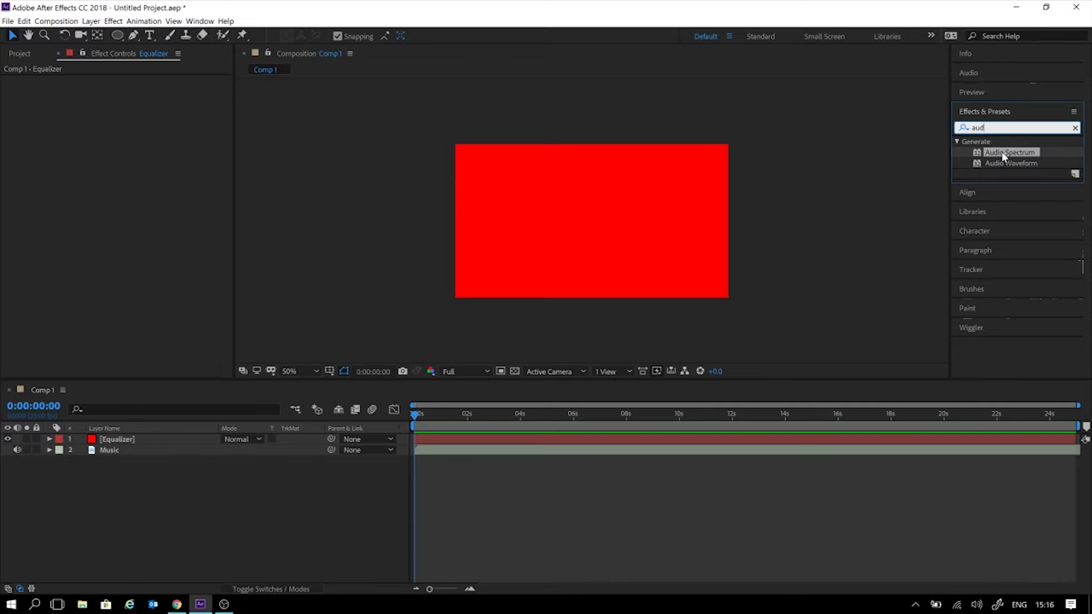
pyautogui.moveTo(1003, 156)
pyautogui.mouseDown()
pyautogui.moveTo(759, 384)
pyautogui.moveTo(661, 445)
pyautogui.moveTo(1073, 153)
pyautogui.moveTo(996, 143)
pyautogui.moveTo(649, 427)
pyautogui.moveTo(595, 443)
pyautogui.moveTo(1072, 149)
pyautogui.moveTo(1007, 134)
pyautogui.moveTo(1015, 161)
pyautogui.mouseUp()
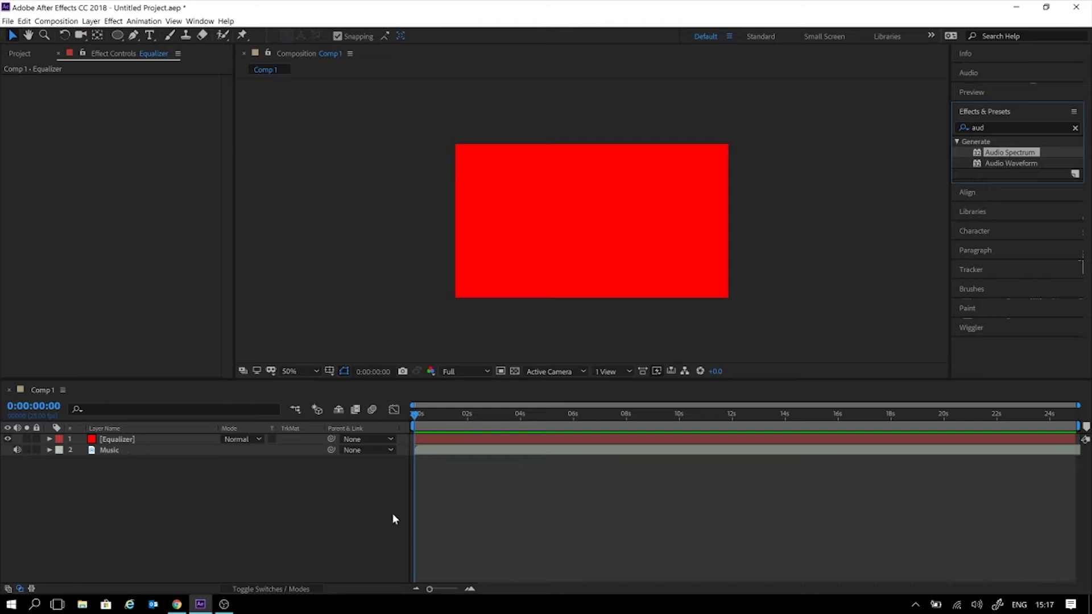
pyautogui.click(533, 443)
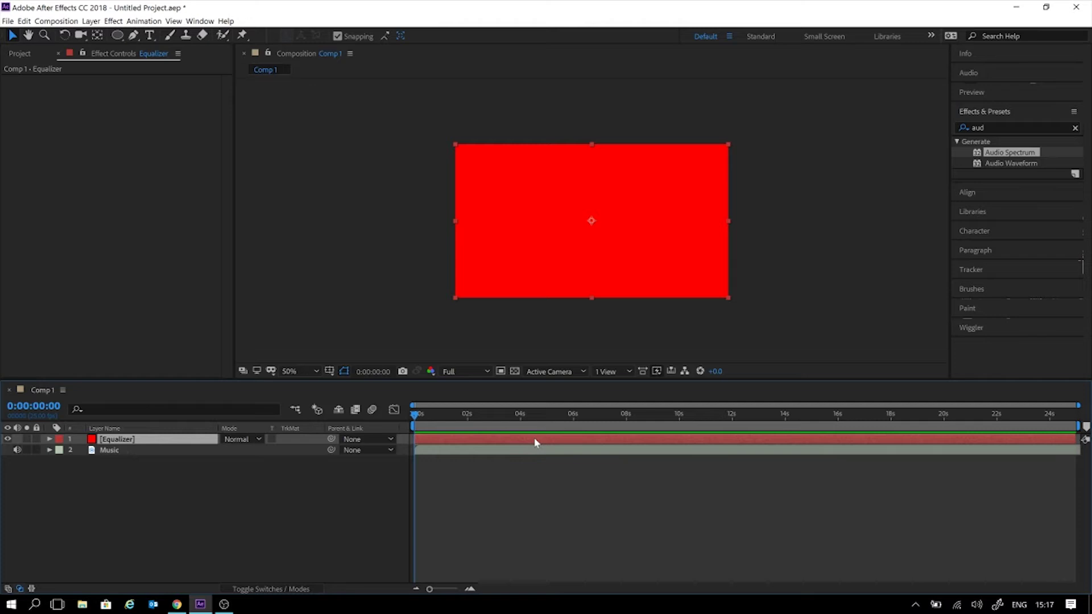
pyautogui.doubleClick(993, 152)
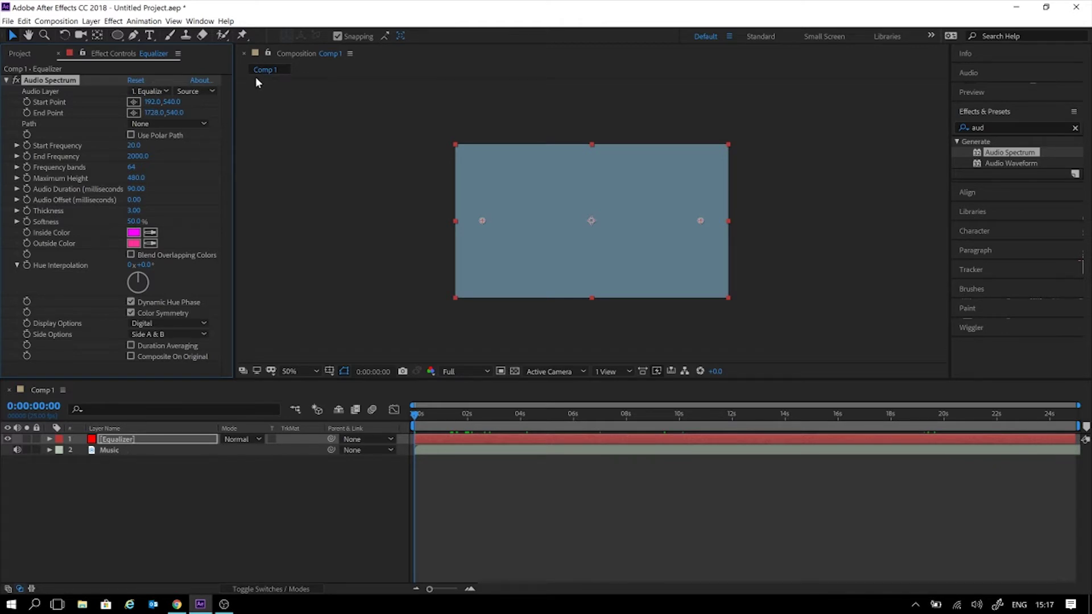
# Examine the Audio Spectrum line and its start and end points in the composition at different magnifications.
pyautogui.press('.')
pyautogui.press('.')
pyautogui.press('.')
pyautogui.press('.')
pyautogui.press('.')
pyautogui.press('.')
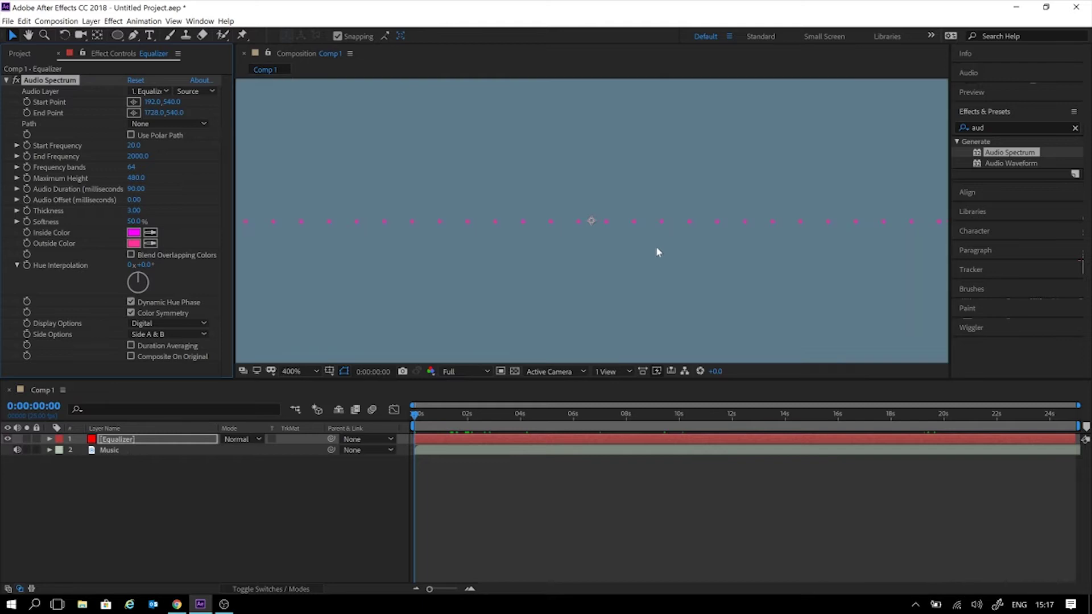
pyautogui.press(',')
pyautogui.press(',')
pyautogui.press(',')
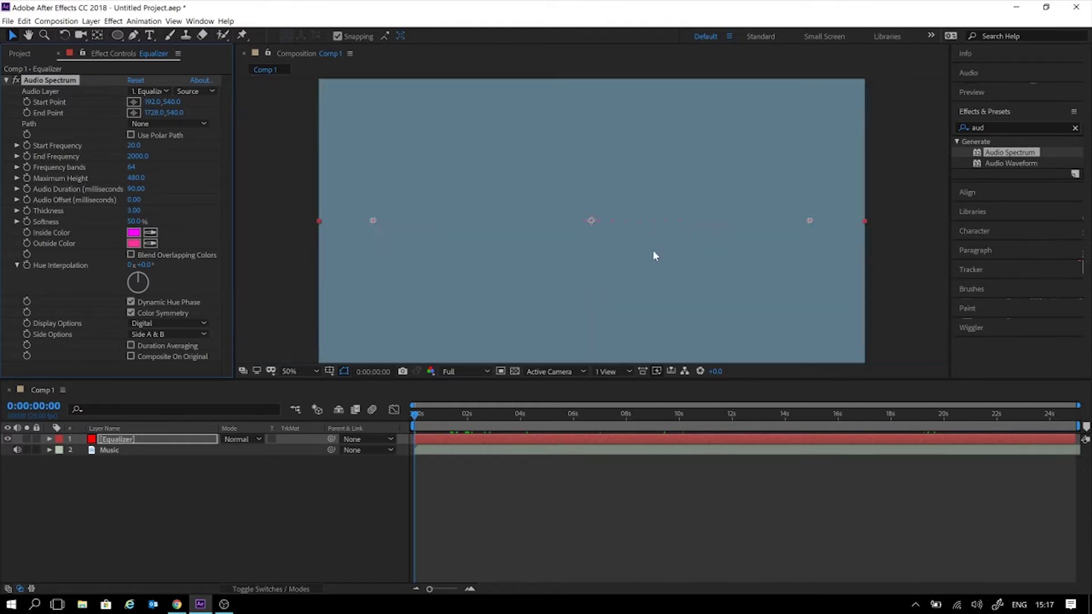
pyautogui.press('.')
pyautogui.press(',')
pyautogui.press(',')
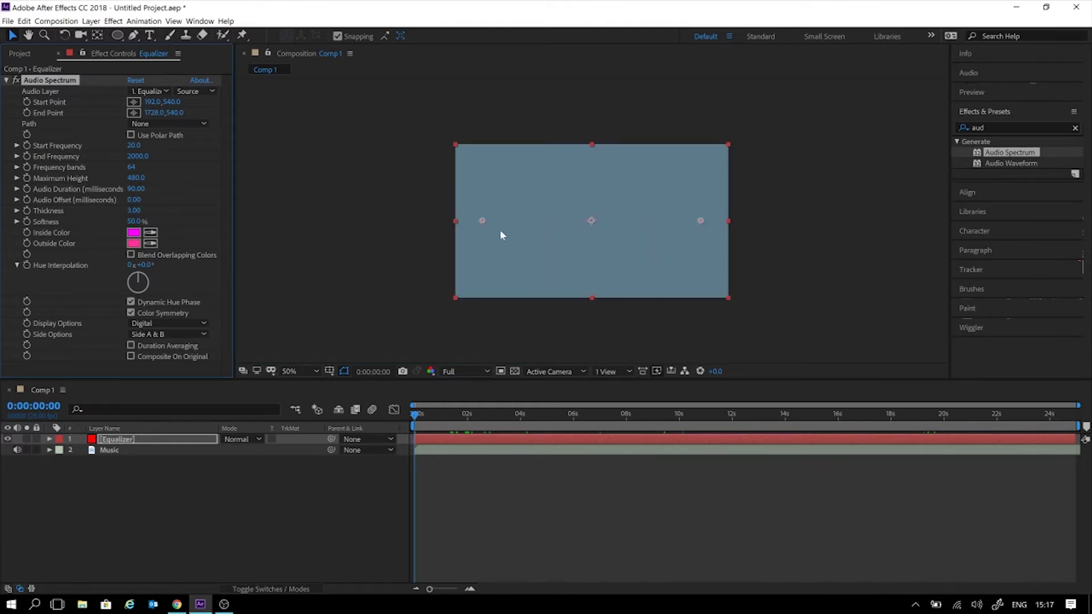
pyautogui.press('.')
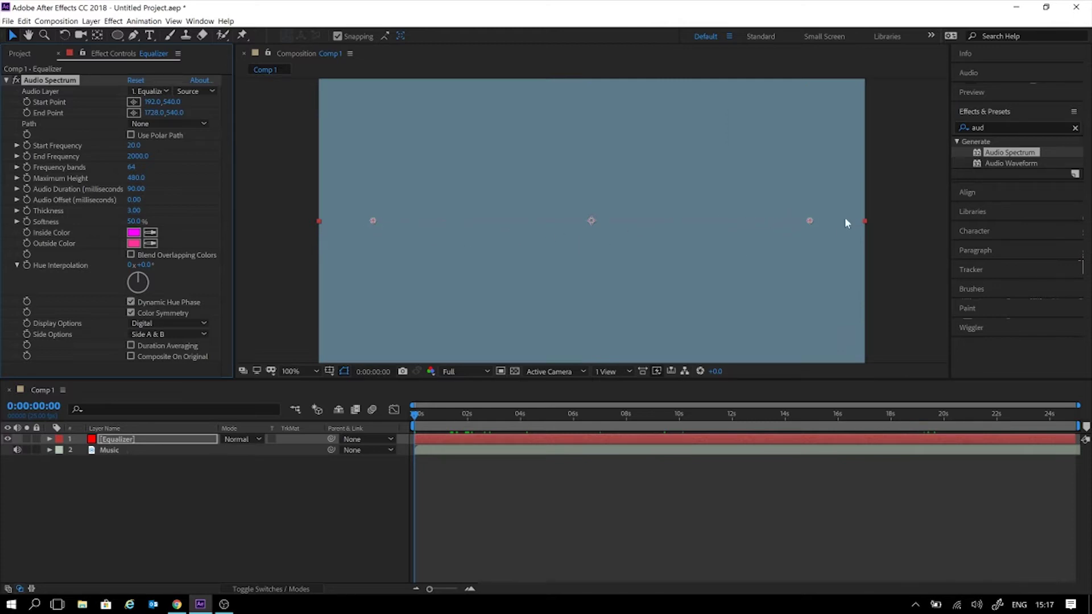
pyautogui.press('.')
pyautogui.press(',')
pyautogui.moveTo(810, 220)
pyautogui.mouseDown()
pyautogui.moveTo(660, 221)
pyautogui.moveTo(772, 237)
pyautogui.moveTo(599, 300)
pyautogui.moveTo(698, 203)
pyautogui.moveTo(541, 137)
pyautogui.moveTo(711, 173)
pyautogui.moveTo(807, 161)
pyautogui.moveTo(782, 178)
pyautogui.moveTo(652, 207)
pyautogui.moveTo(683, 236)
pyautogui.moveTo(704, 205)
pyautogui.moveTo(738, 245)
pyautogui.moveTo(811, 233)
pyautogui.moveTo(804, 261)
pyautogui.moveTo(811, 203)
pyautogui.mouseUp()
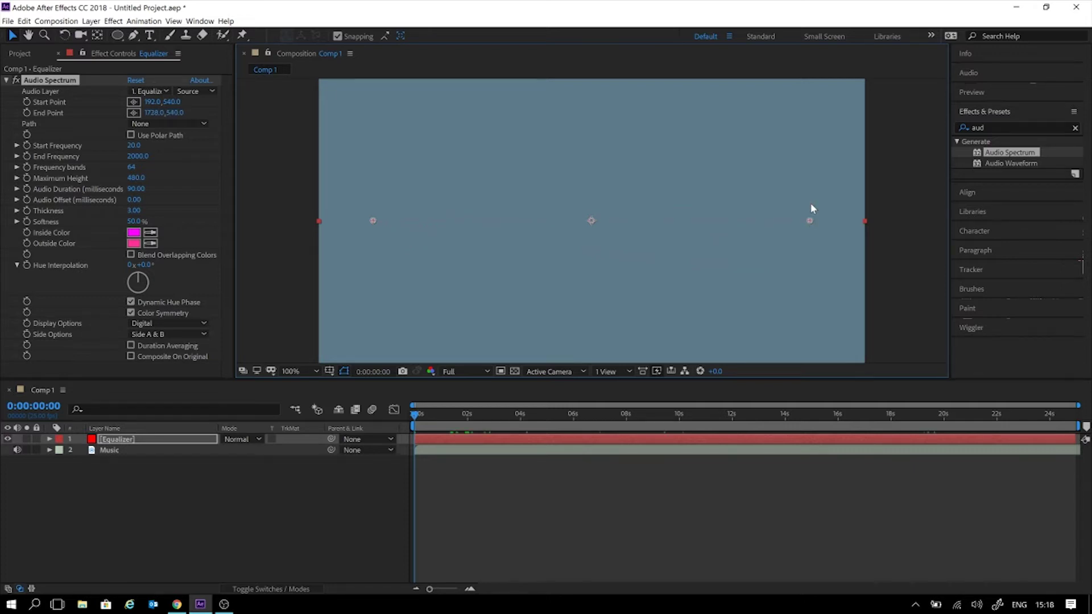
pyautogui.click(662, 511)
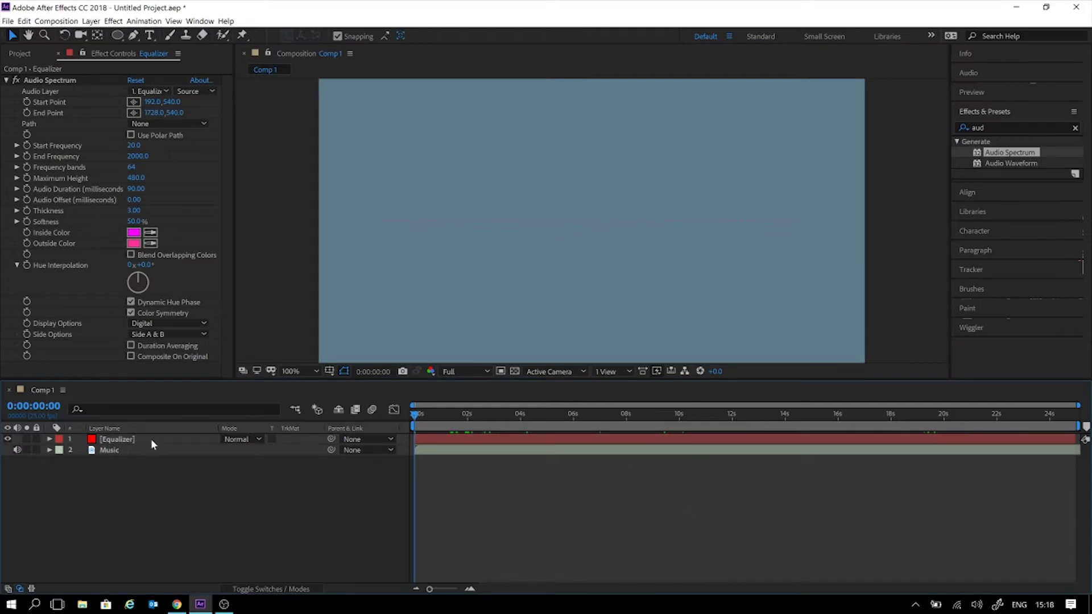
# Set the Audio Spectrum effect's Audio Layer to 2. Music.
pyautogui.moveTo(489, 404); pyautogui.dragTo(526, 407)
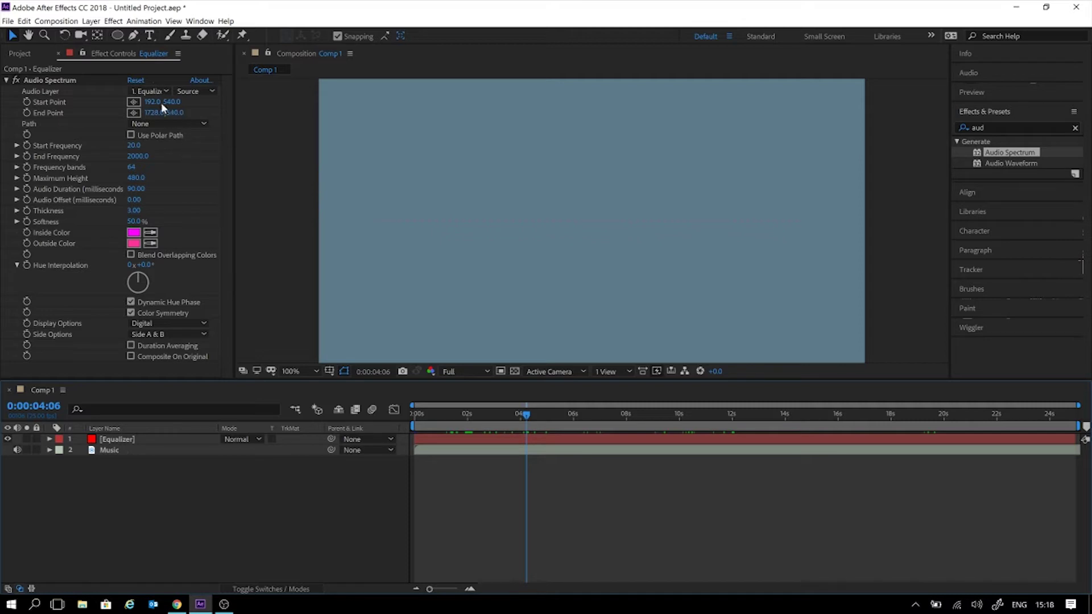
pyautogui.click(37, 79)
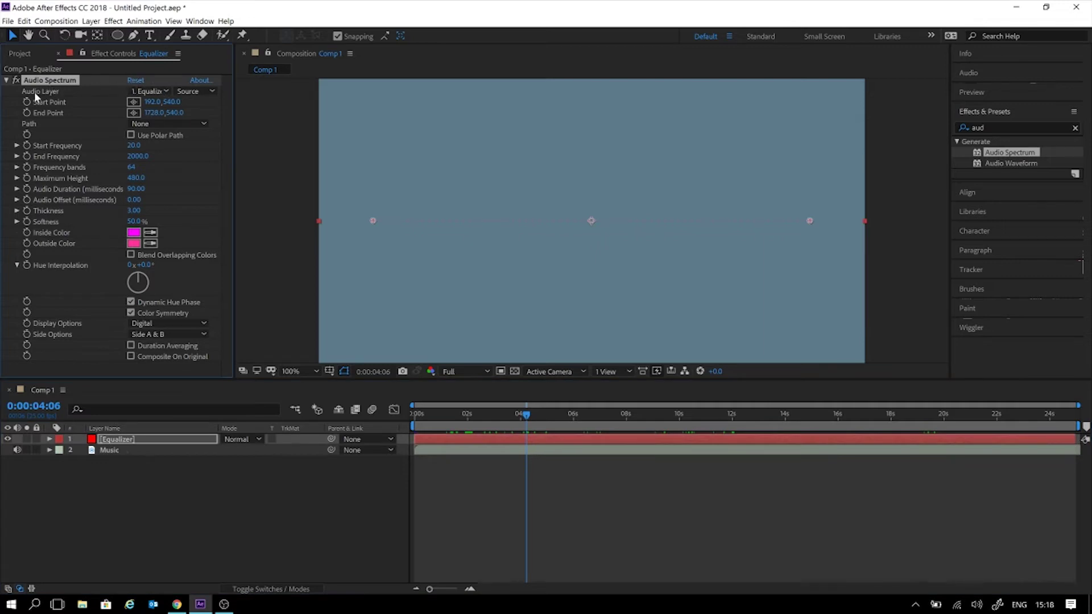
pyautogui.click(155, 90)
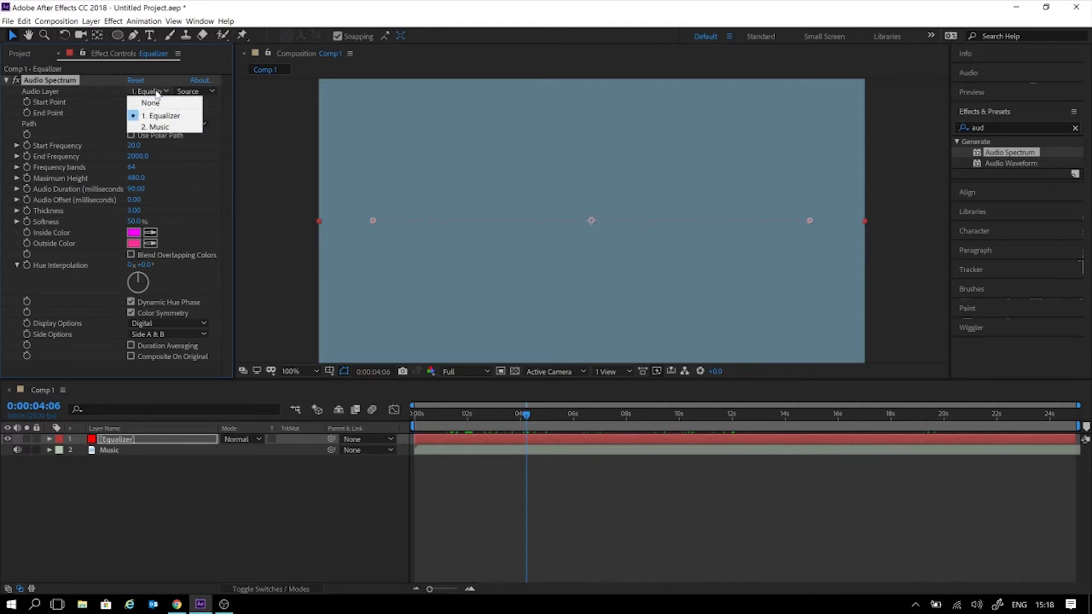
pyautogui.click(154, 127)
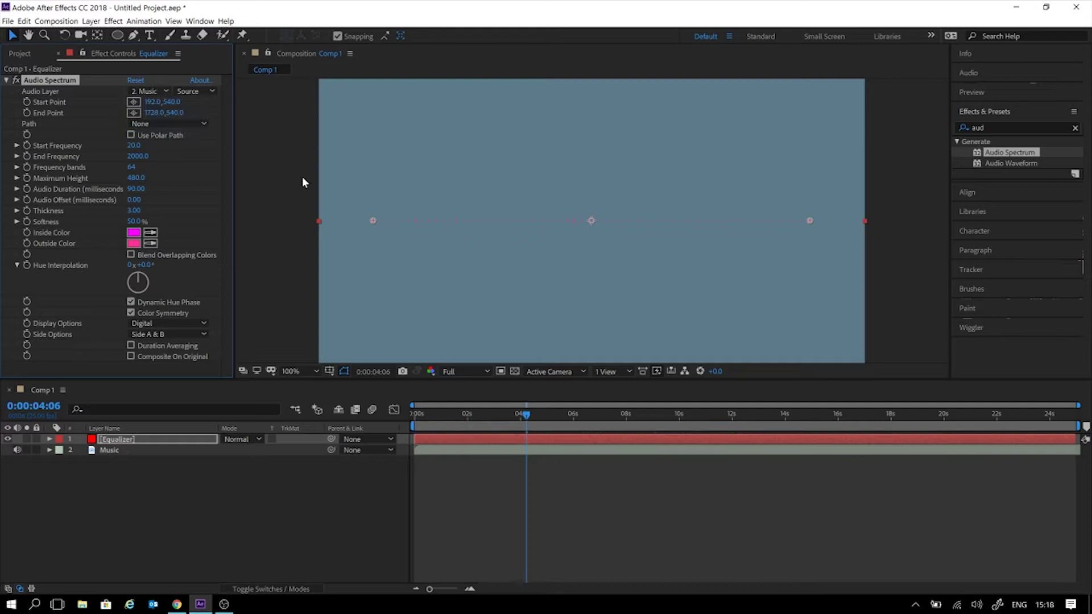
# Preview the composition from the start to check how the spectrum reacts to the music.
pyautogui.moveTo(463, 414); pyautogui.dragTo(724, 388)
pyautogui.moveTo(444, 393); pyautogui.dragTo(323, 399)
pyautogui.press('space')
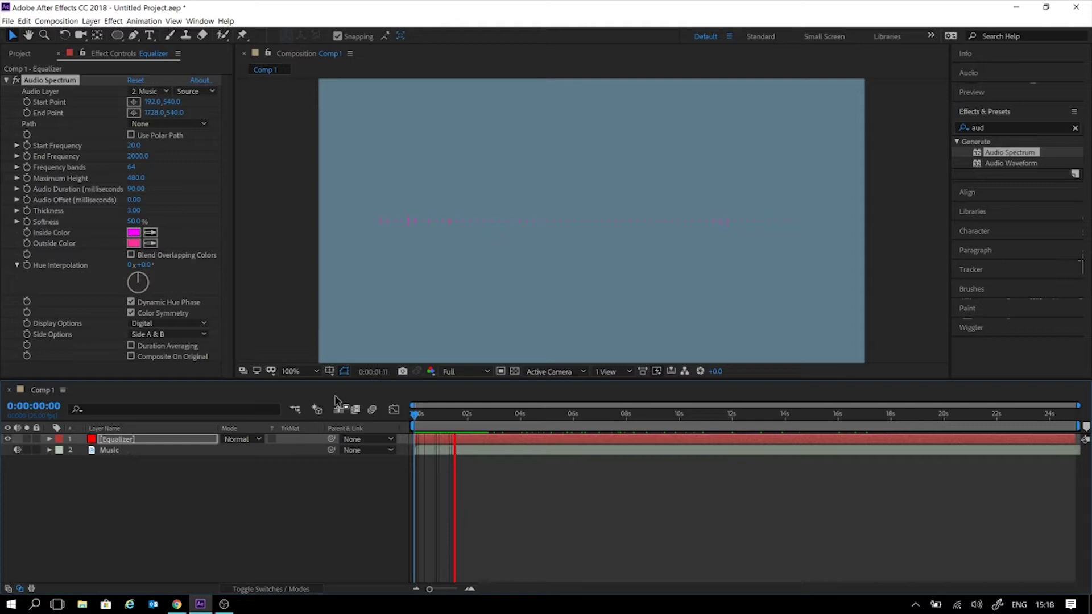
pyautogui.press('space')
pyautogui.press('space')
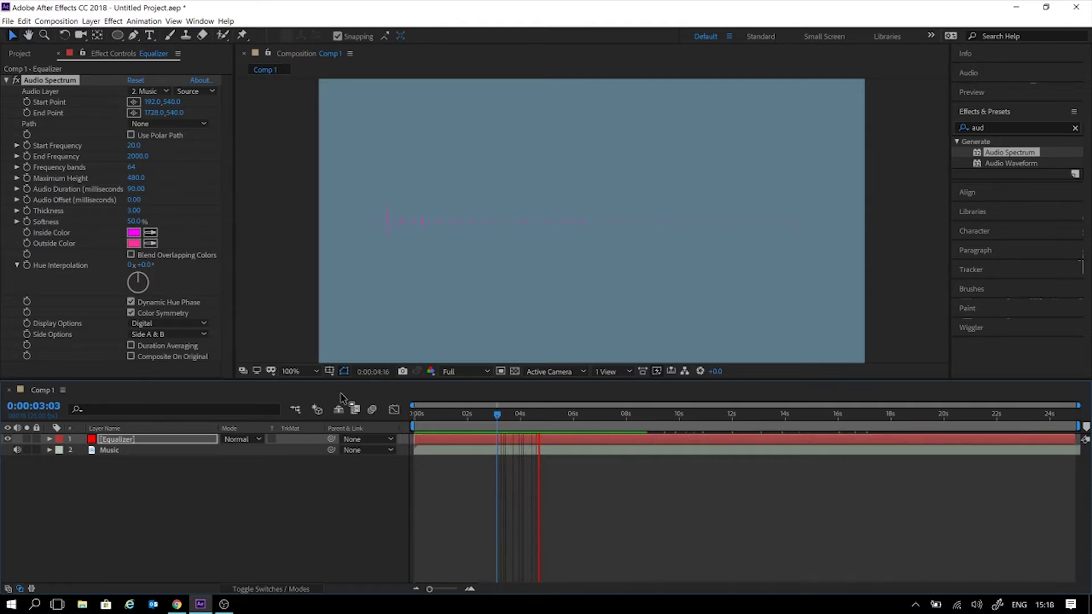
pyautogui.press('space')
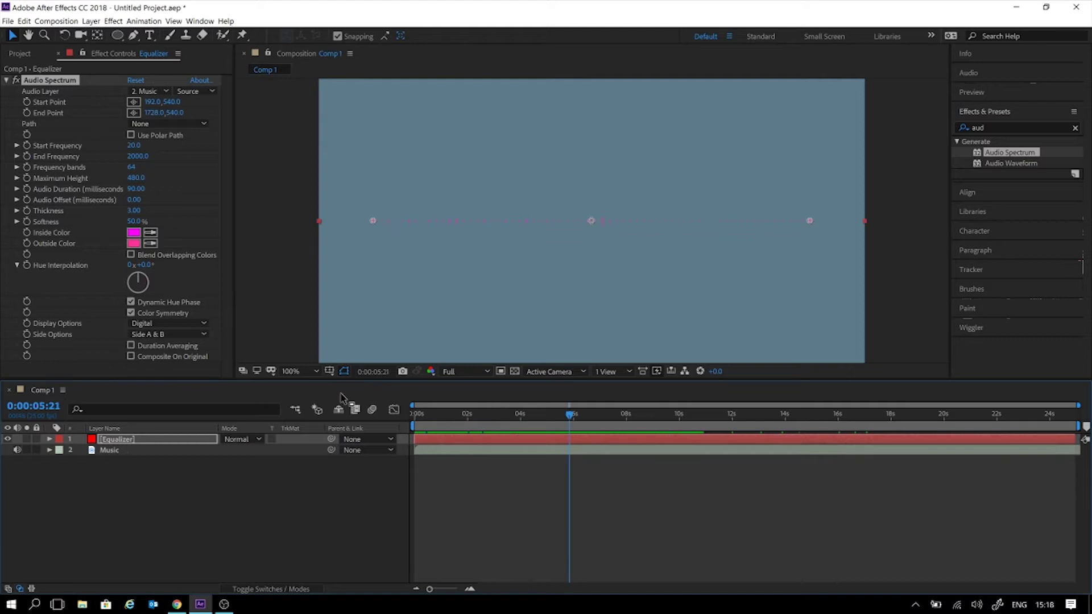
pyautogui.press('space')
pyautogui.press('space')
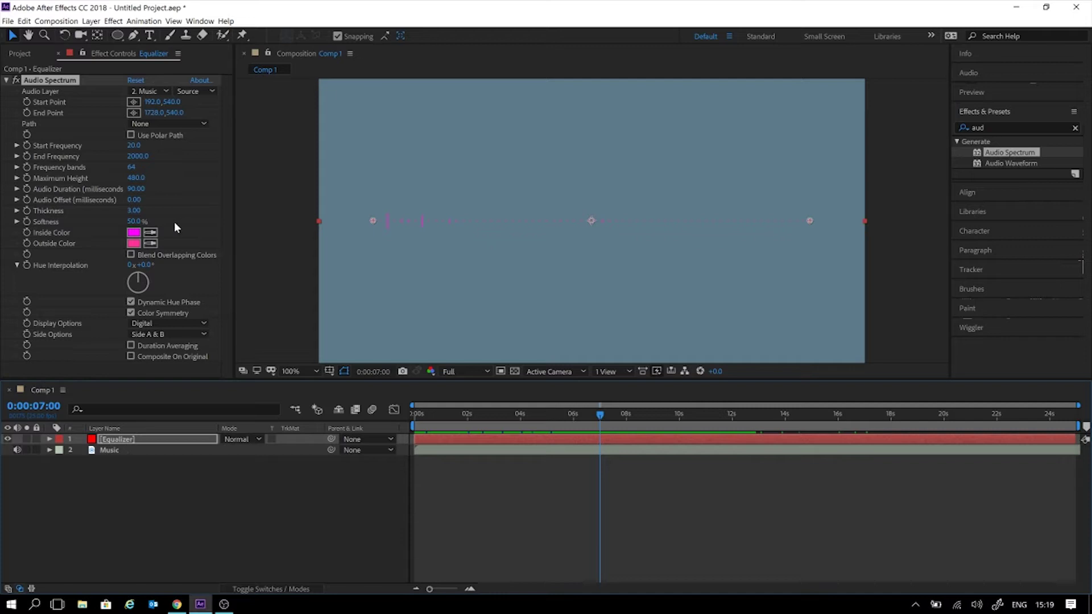
# Set the Audio Spectrum's Frequency bands to 198 and Maximum Height to 5310, previewing the animation.
pyautogui.moveTo(133, 169); pyautogui.dragTo(207, 158)
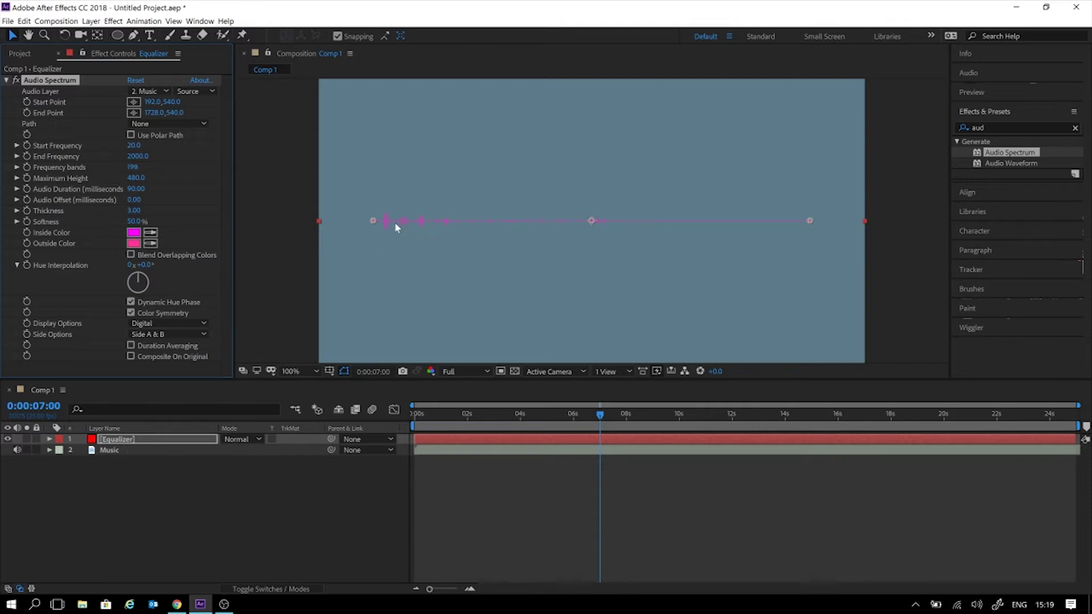
pyautogui.press('space')
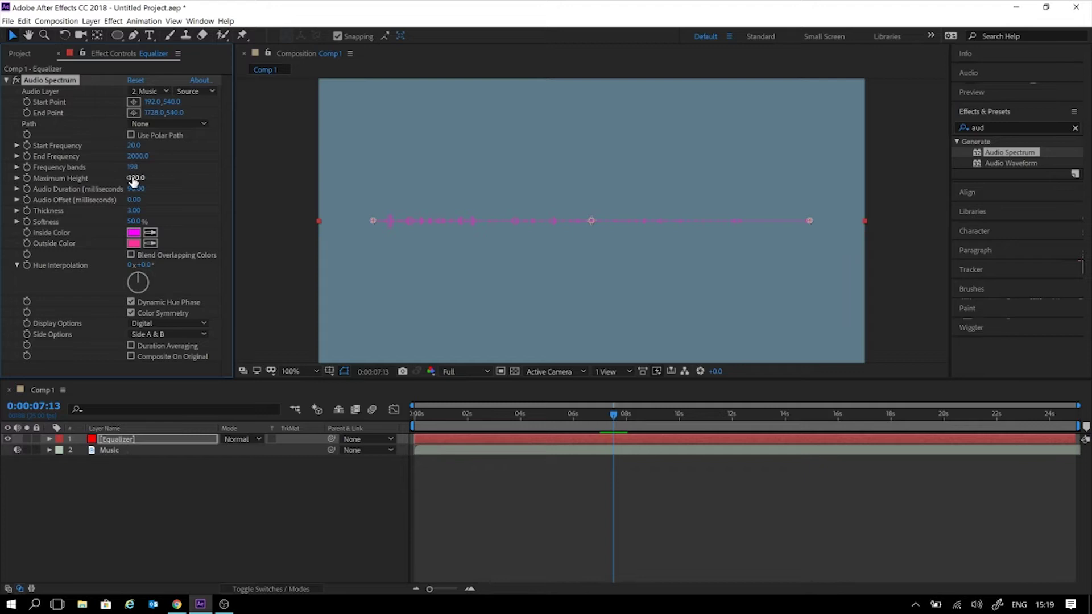
pyautogui.moveTo(163, 178); pyautogui.dragTo(439, 173)
pyautogui.press('space')
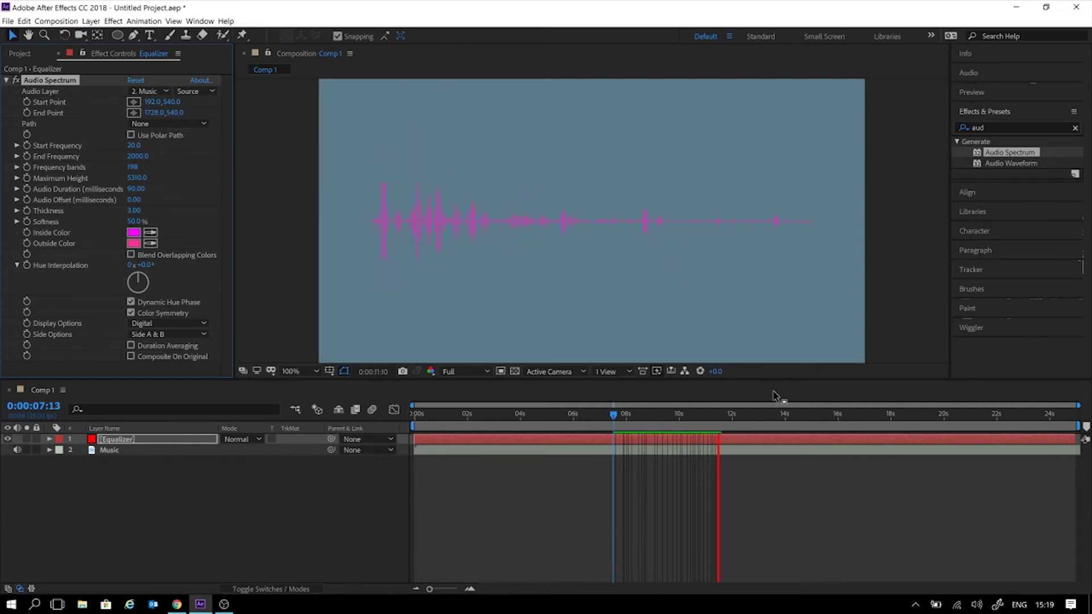
pyautogui.press('space')
pyautogui.press('space')
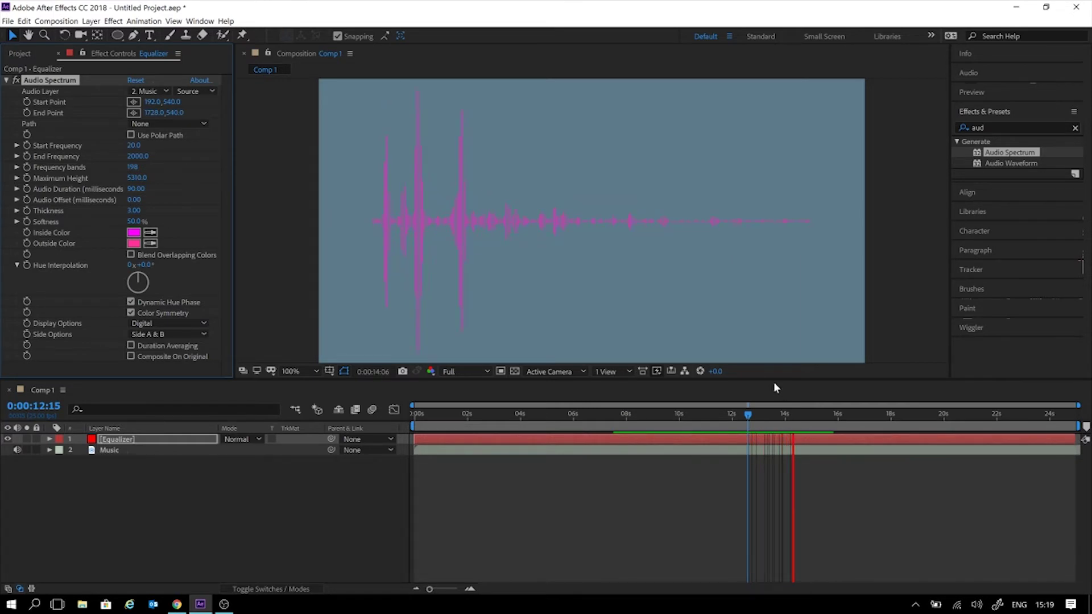
# End the work area at 0:00:12:00 and trim Comp 1 to it, then preview the shortened composition.
pyautogui.moveTo(705, 421); pyautogui.dragTo(732, 418)
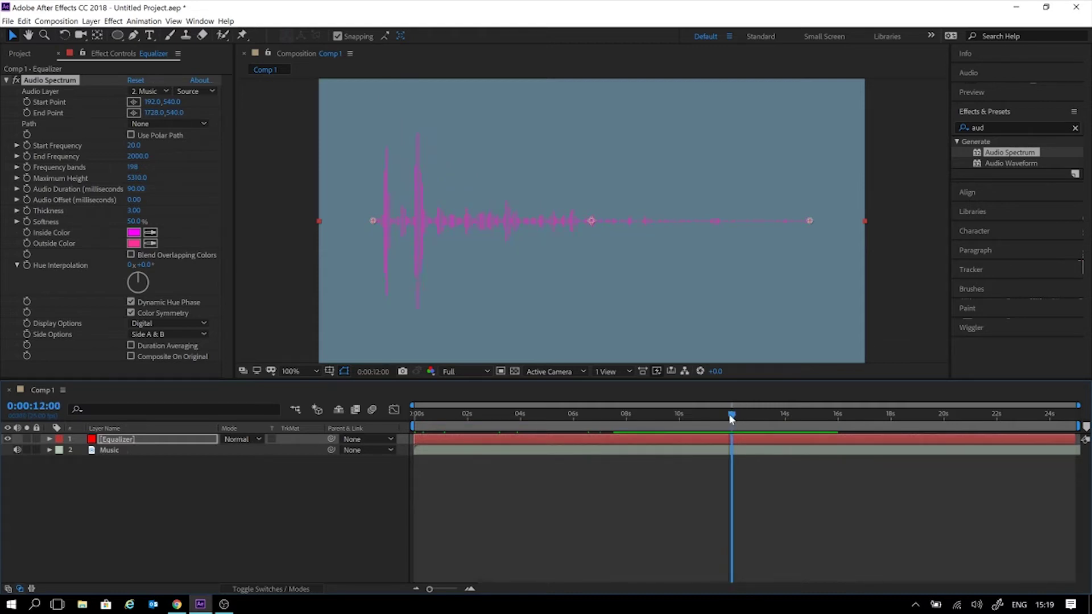
pyautogui.press('n')
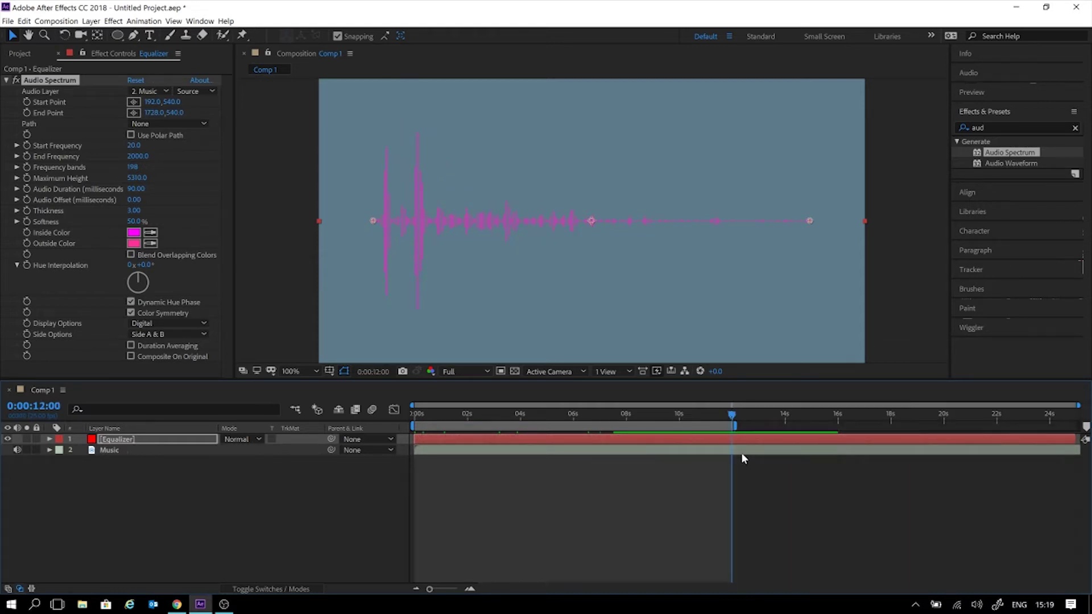
pyautogui.rightClick(713, 427)
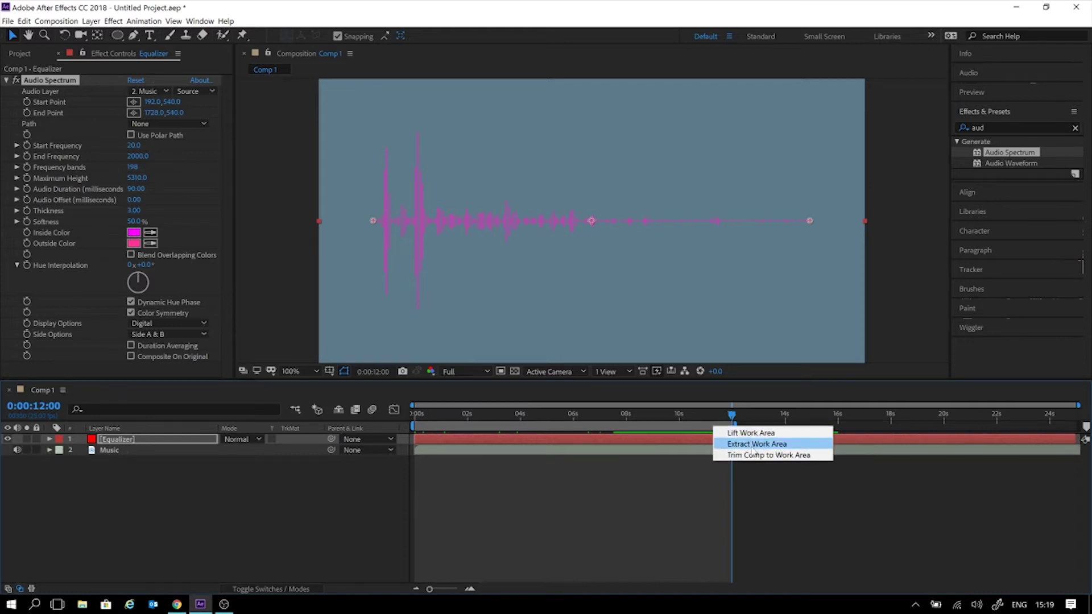
pyautogui.click(759, 510)
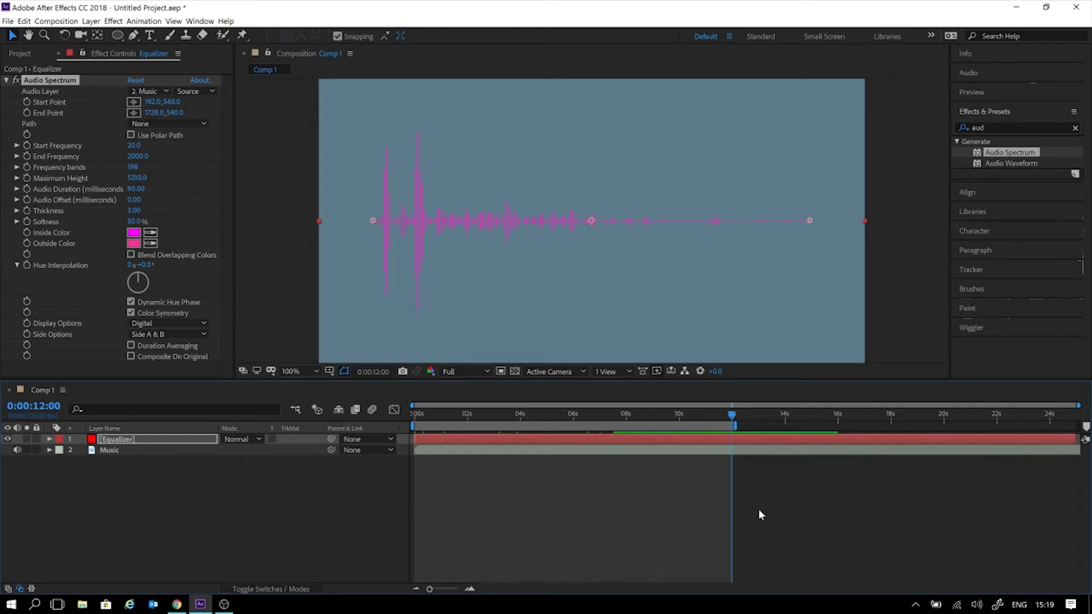
pyautogui.rightClick(718, 425)
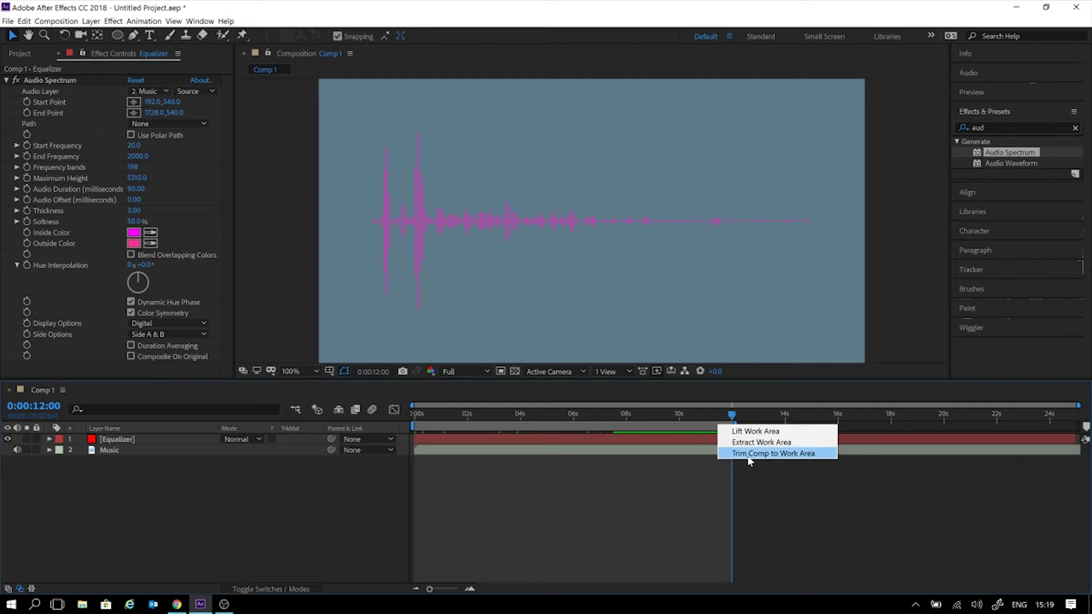
pyautogui.click(749, 455)
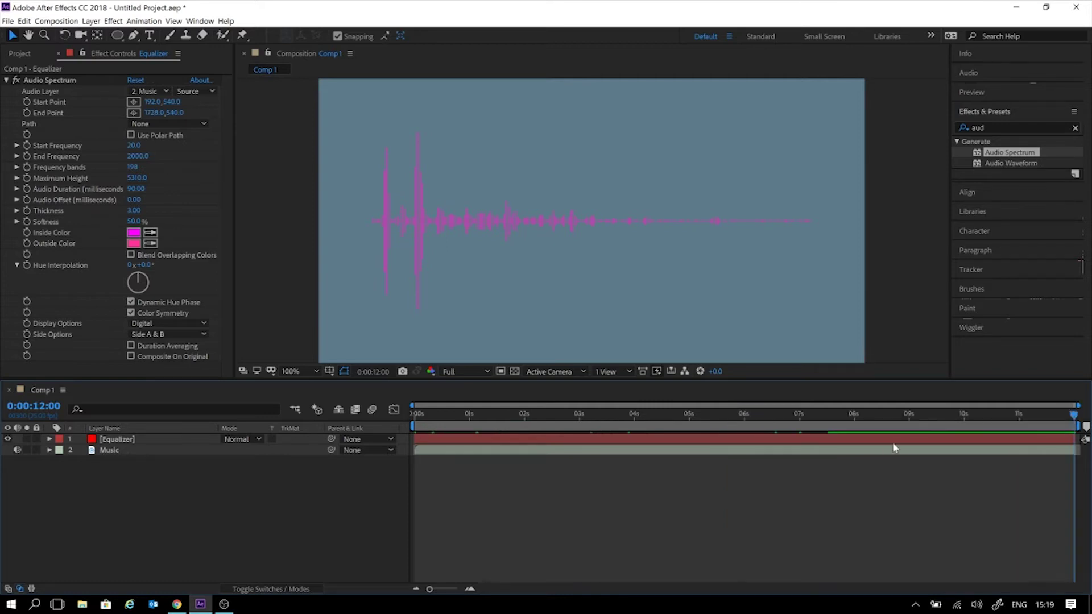
pyautogui.press('space')
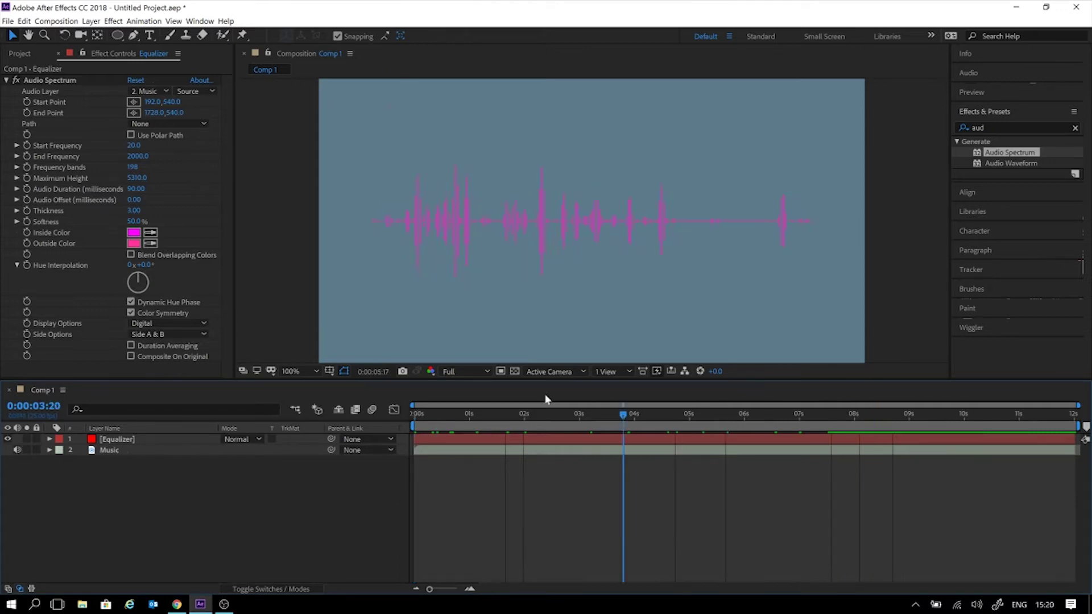
pyautogui.press('space')
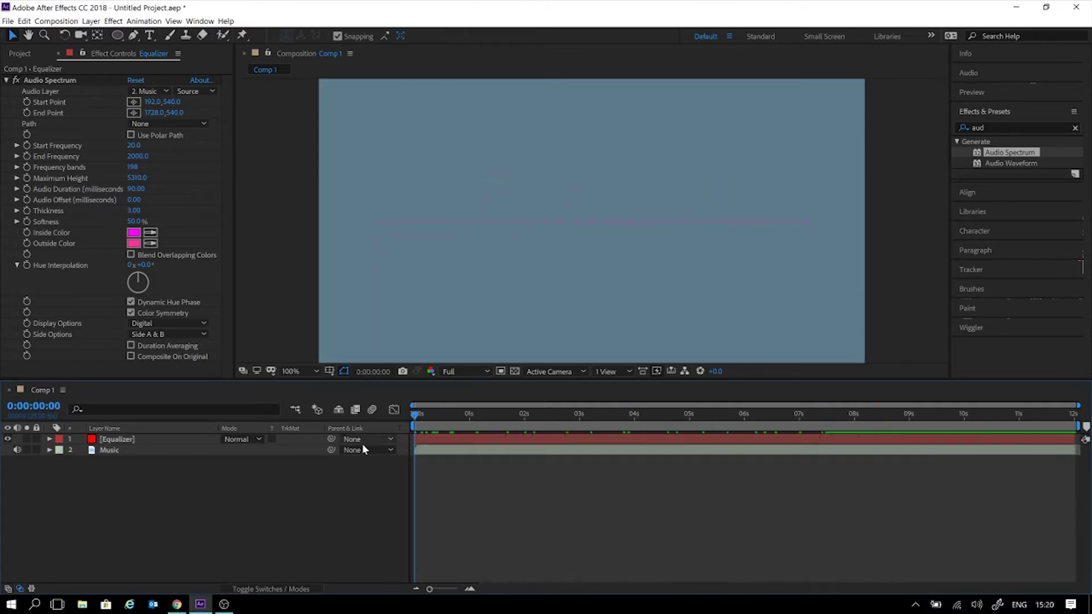
pyautogui.press('space')
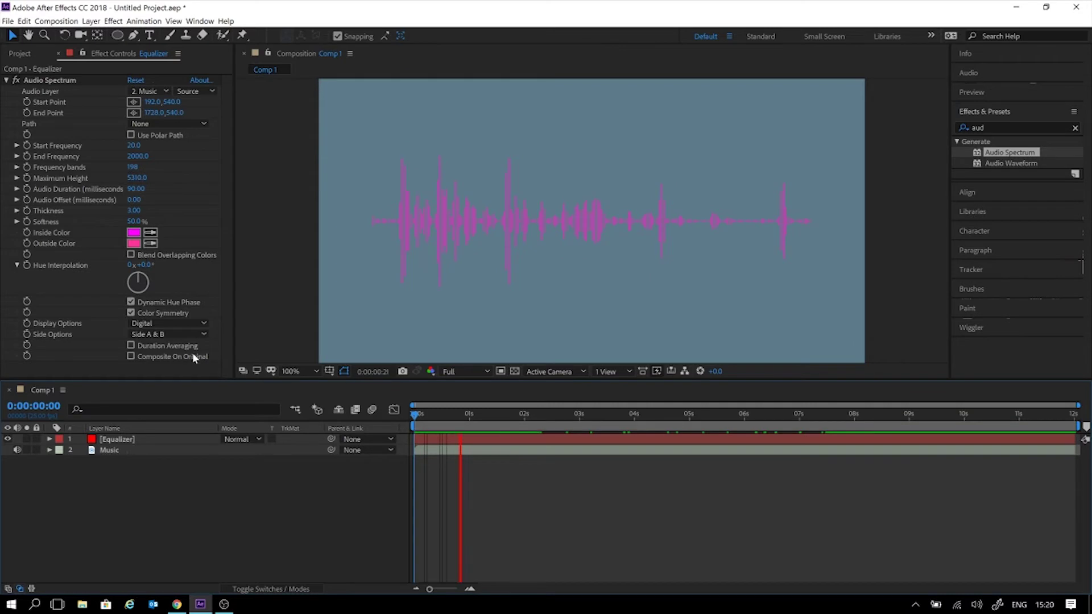
# Set the Audio Spectrum's Display Options to Analog lines.
pyautogui.click(154, 322)
pyautogui.click(153, 324)
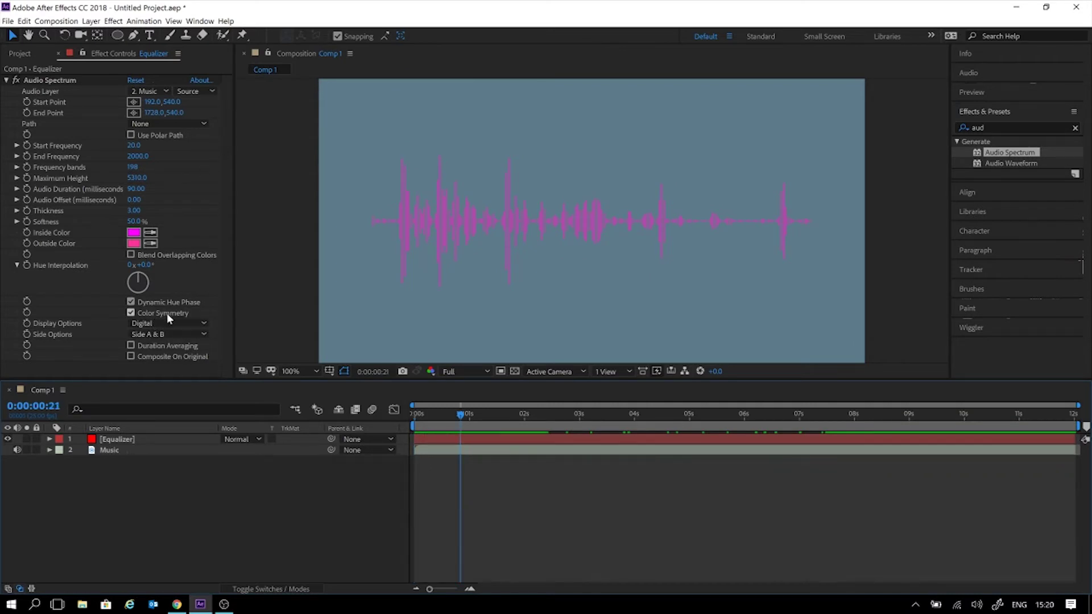
pyautogui.click(156, 322)
pyautogui.click(158, 324)
pyautogui.click(159, 322)
pyautogui.click(173, 348)
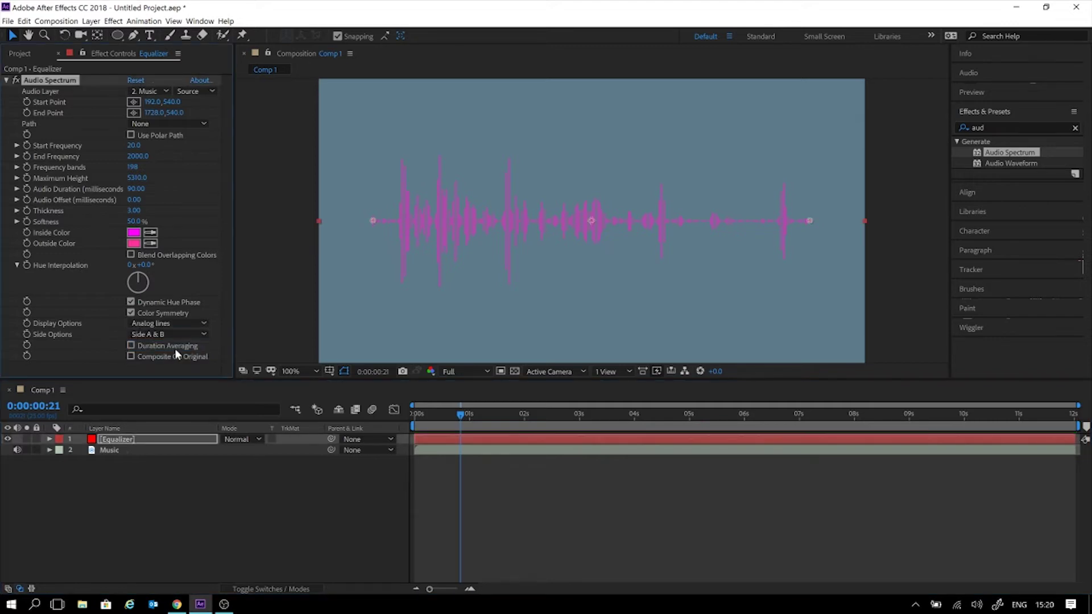
# Try Analog dots as the Audio Spectrum's Display Options, preview the animation, and return to Analog lines.
pyautogui.click(170, 322)
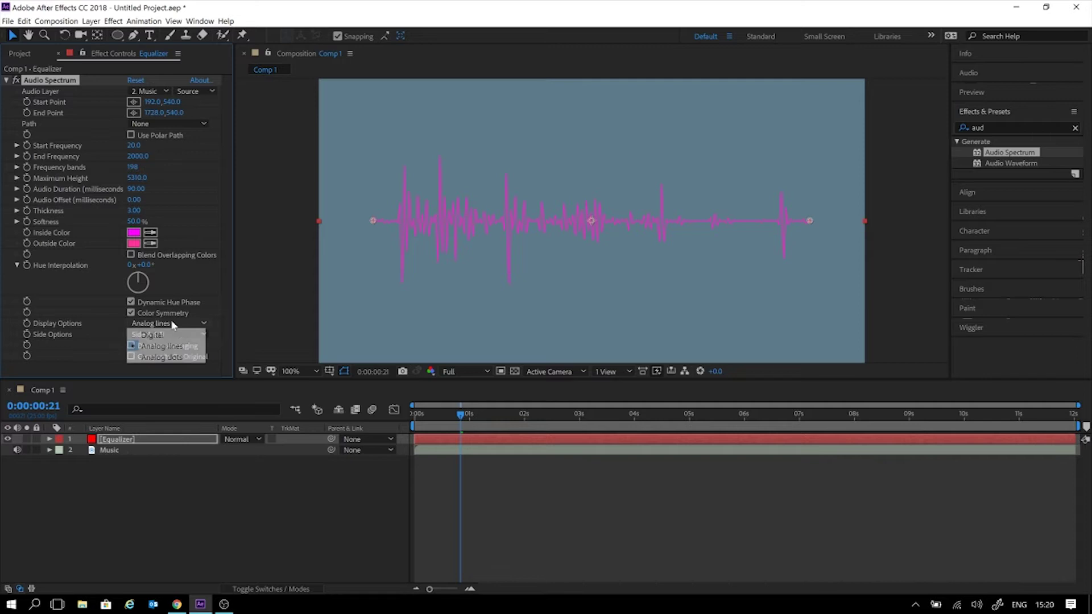
pyautogui.click(187, 357)
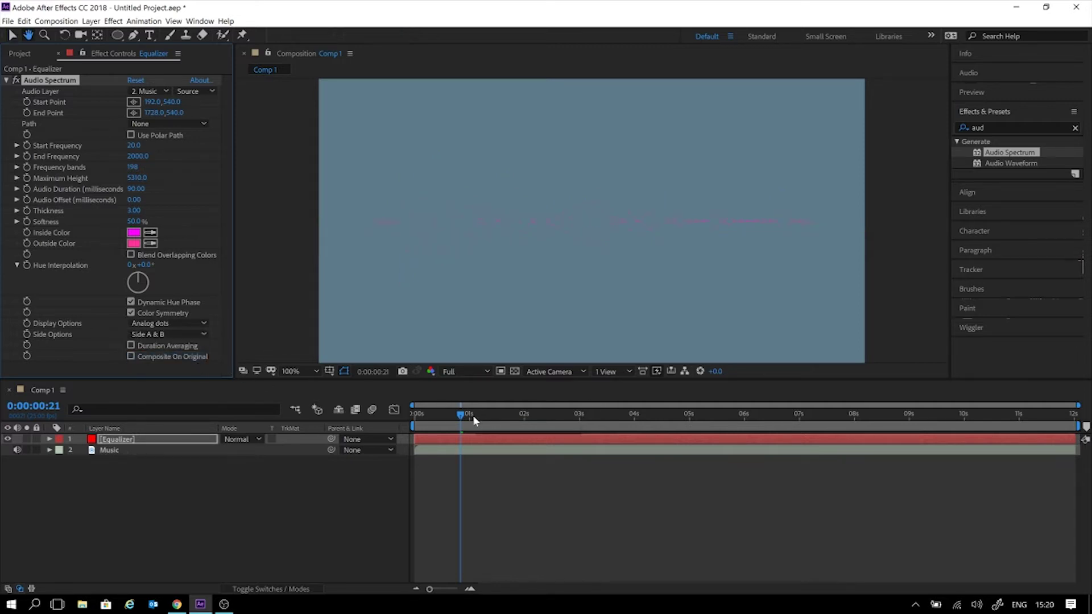
pyautogui.press('space')
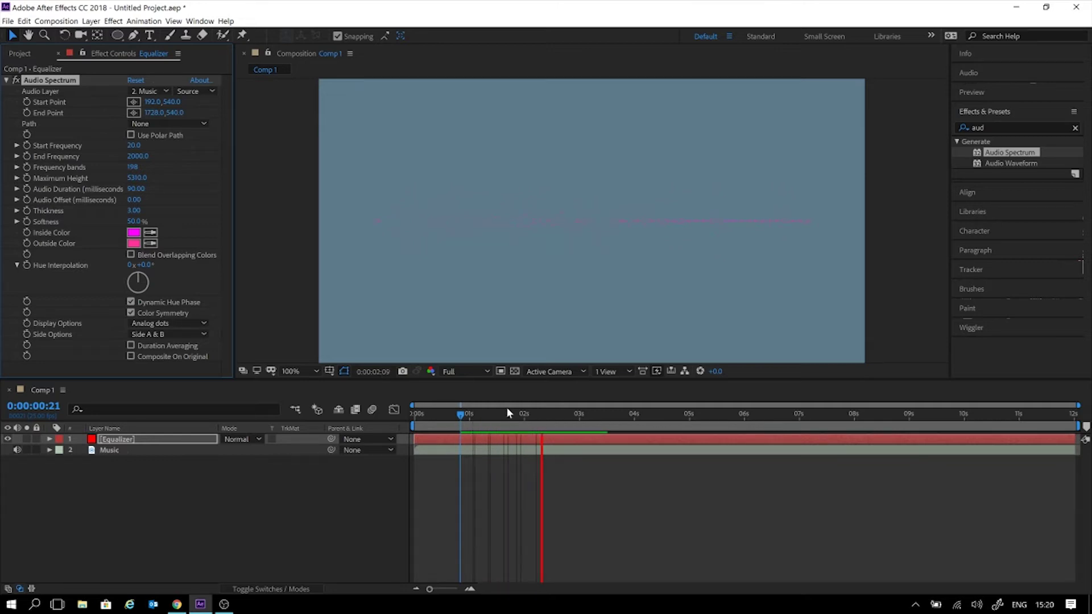
pyautogui.press('space')
pyautogui.press('space')
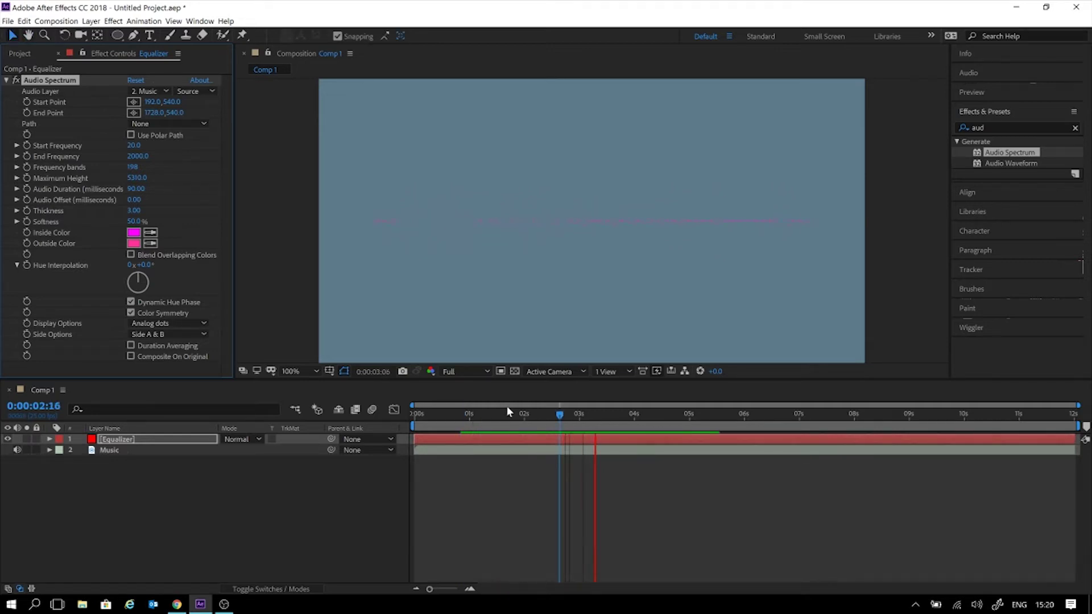
pyautogui.press('space')
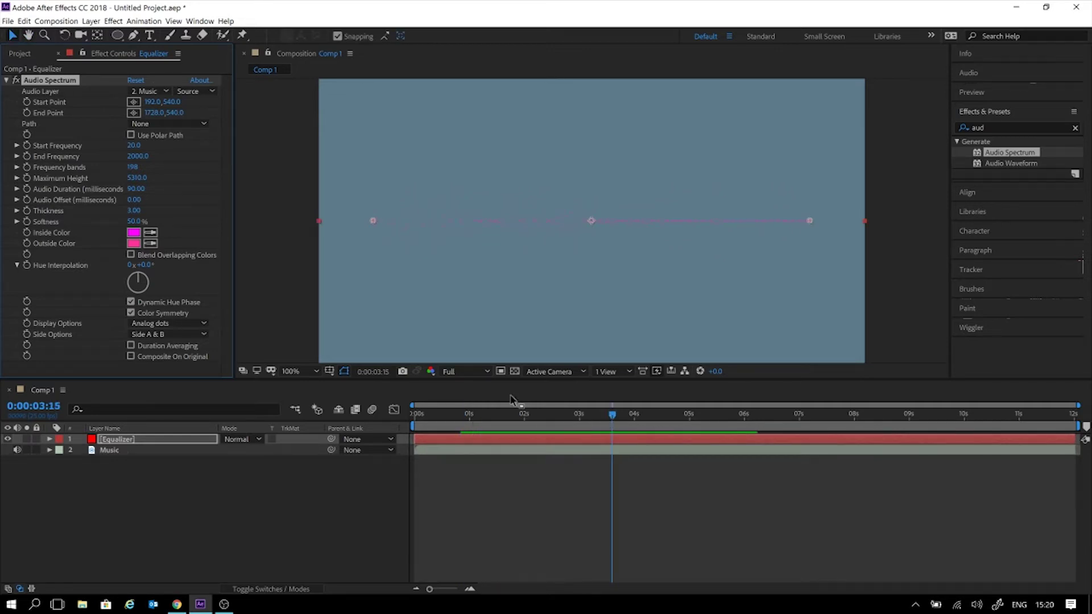
pyautogui.click(169, 323)
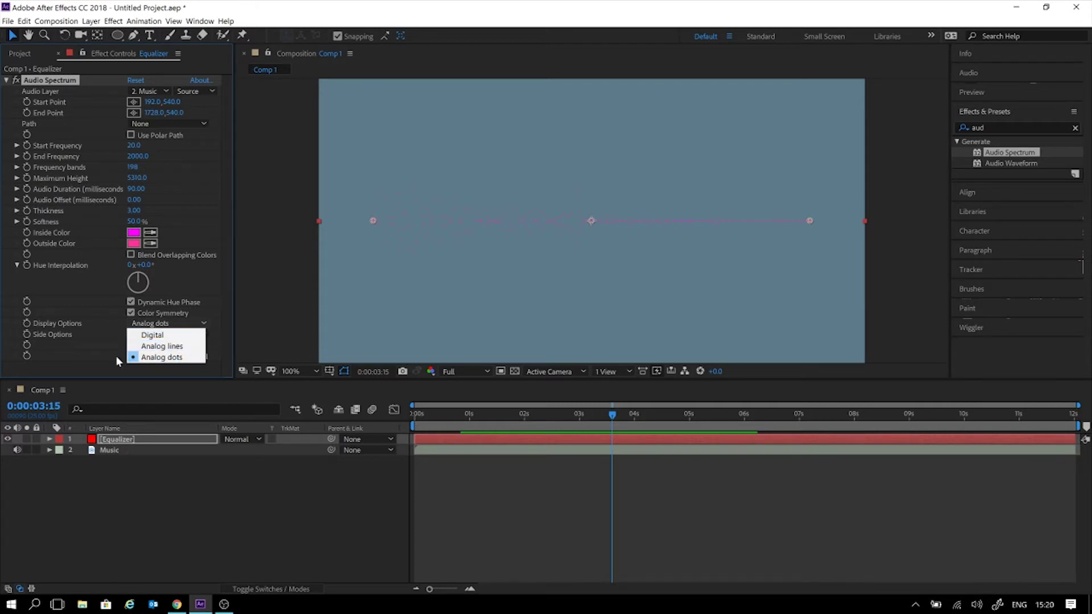
pyautogui.click(162, 346)
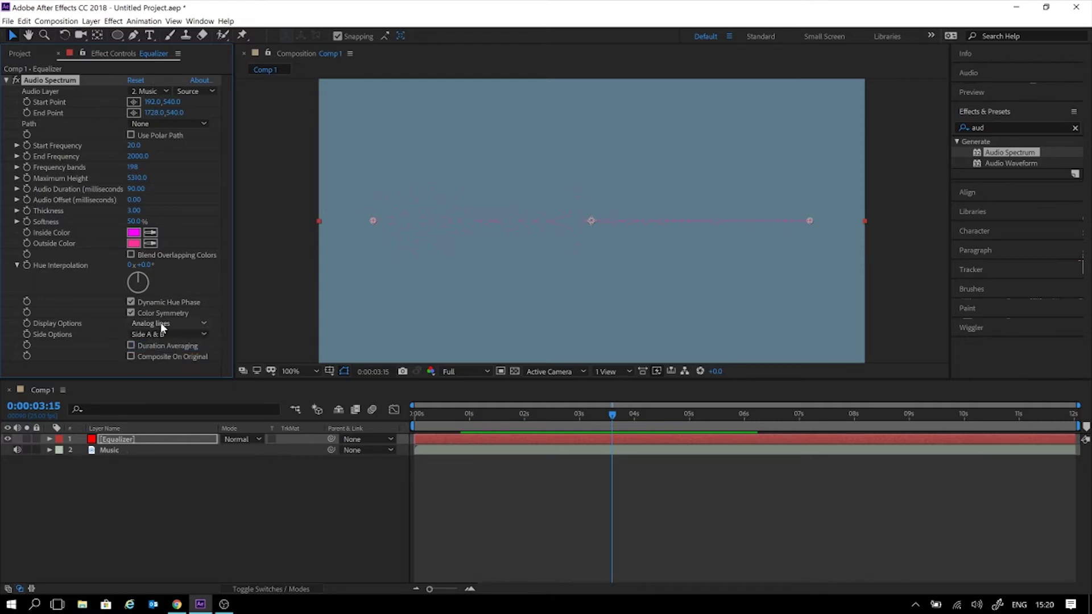
# Scrub through Comp 1 and briefly preview the spectrum drawn with Analog lines.
pyautogui.click(447, 414)
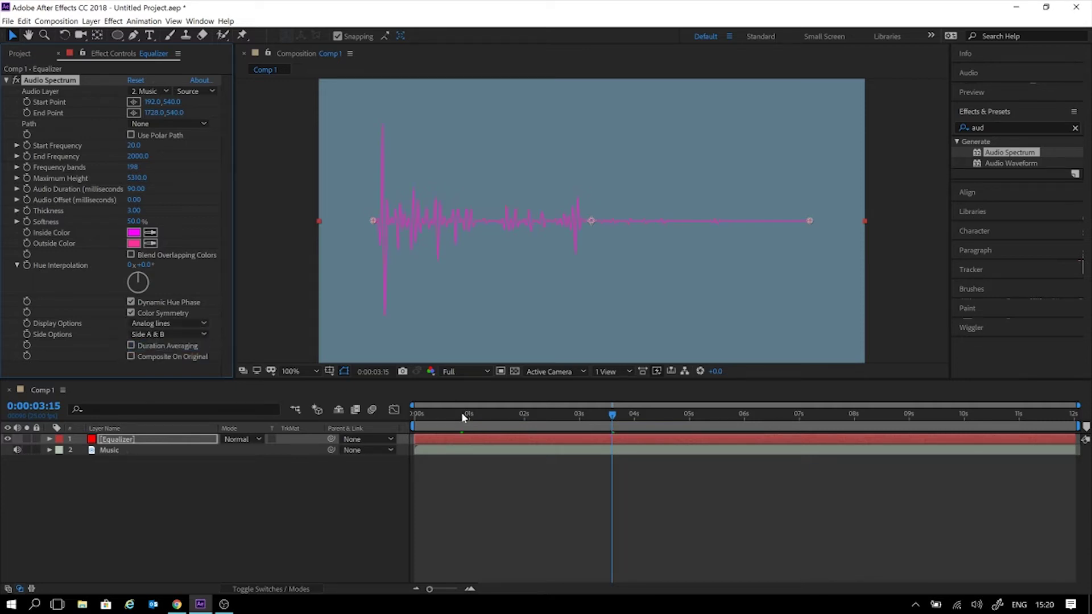
pyautogui.moveTo(477, 415); pyautogui.dragTo(554, 400)
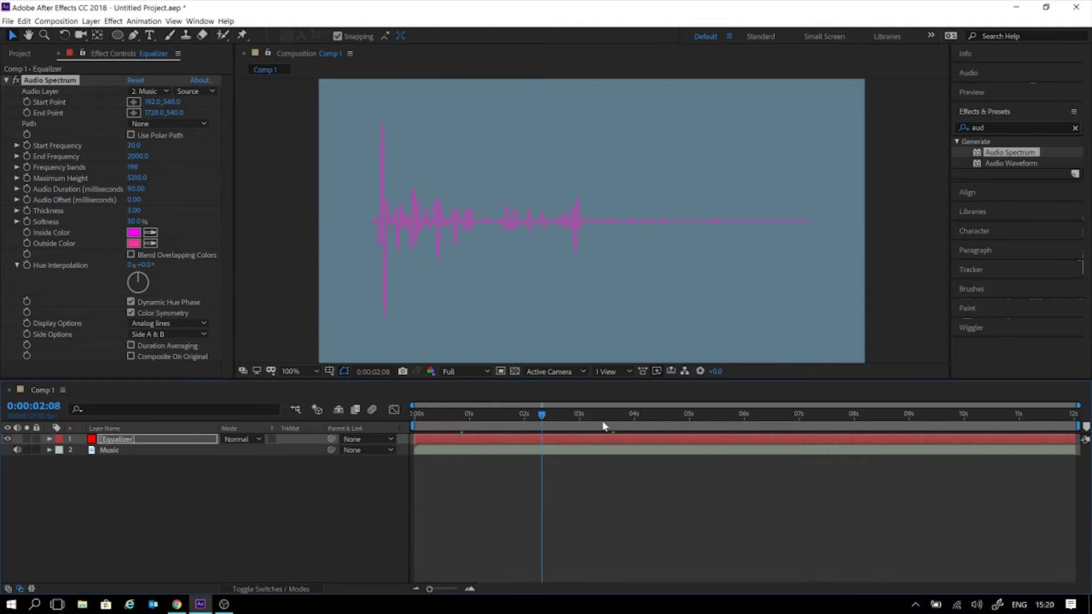
pyautogui.press('space')
pyautogui.press('space')
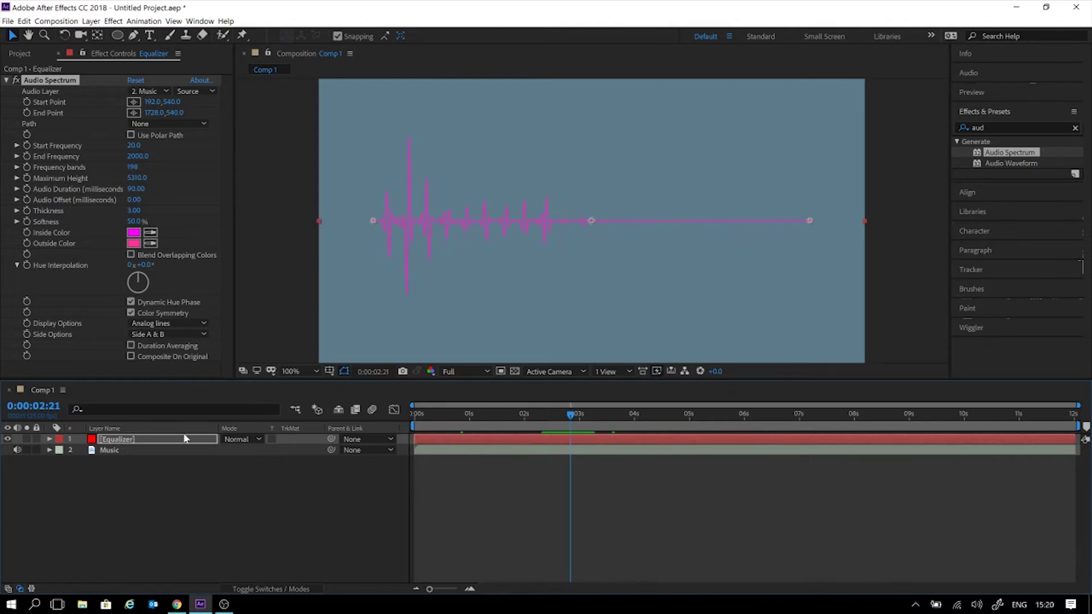
# Try Side A and Side B in the Audio Spectrum's Side Options, preview the latter, and return to Side A & B.
pyautogui.click(139, 334)
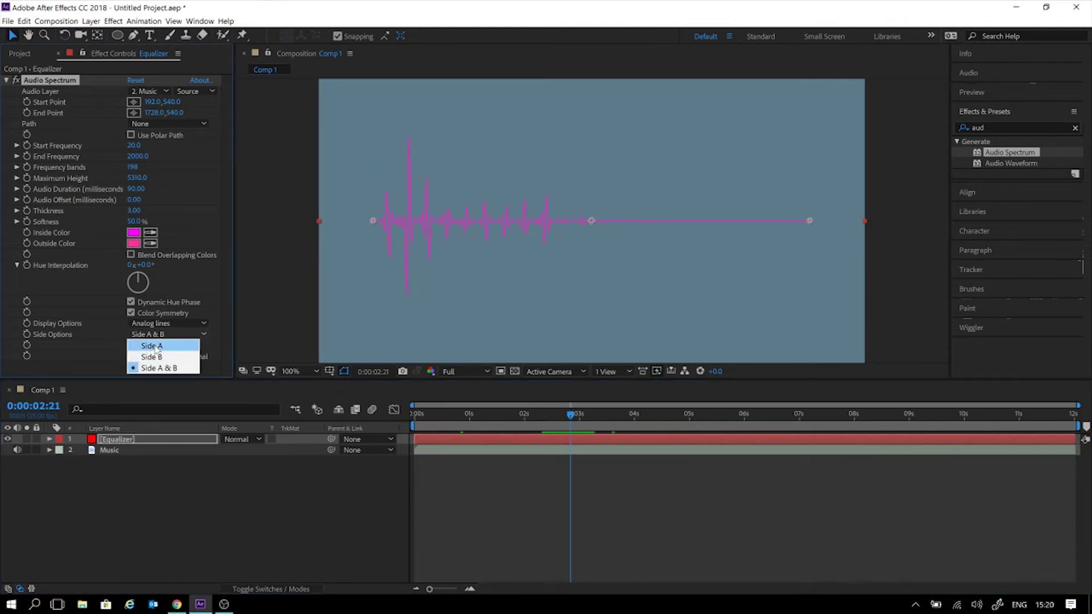
pyautogui.click(155, 345)
pyautogui.click(163, 333)
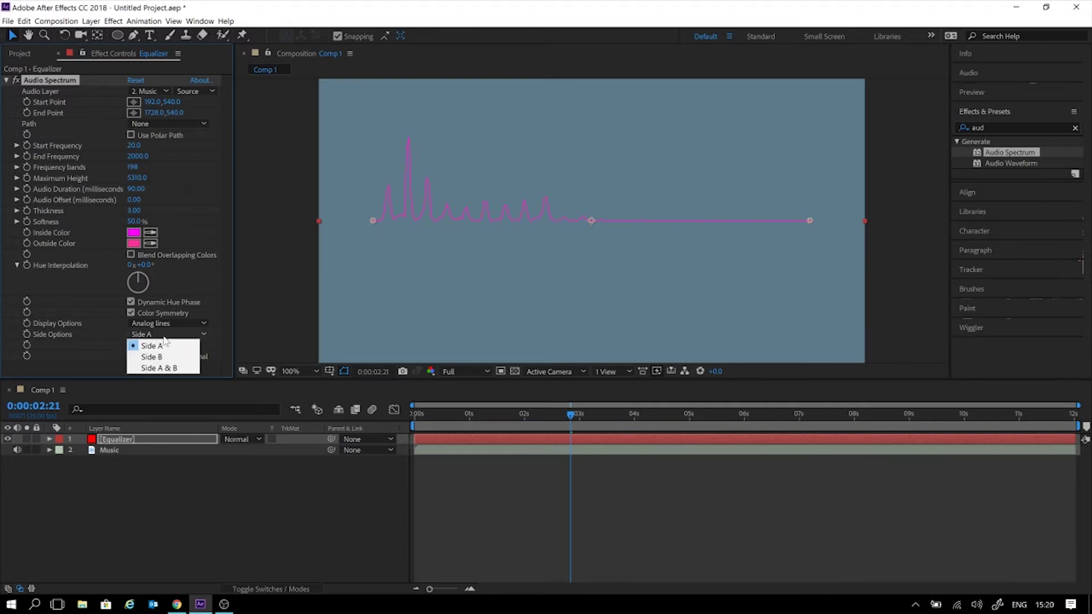
pyautogui.click(166, 356)
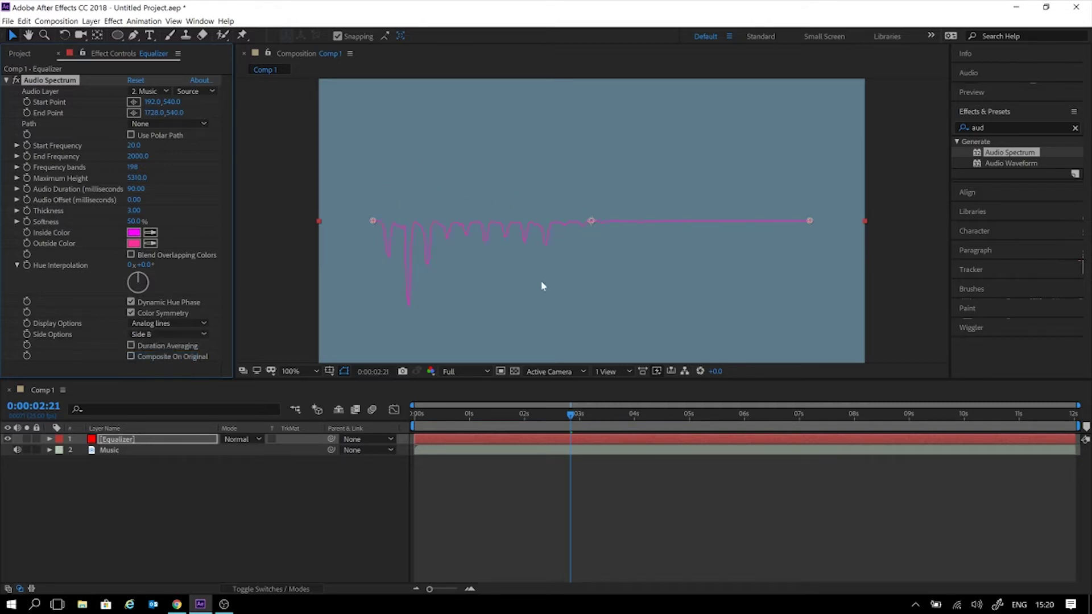
pyautogui.press('space')
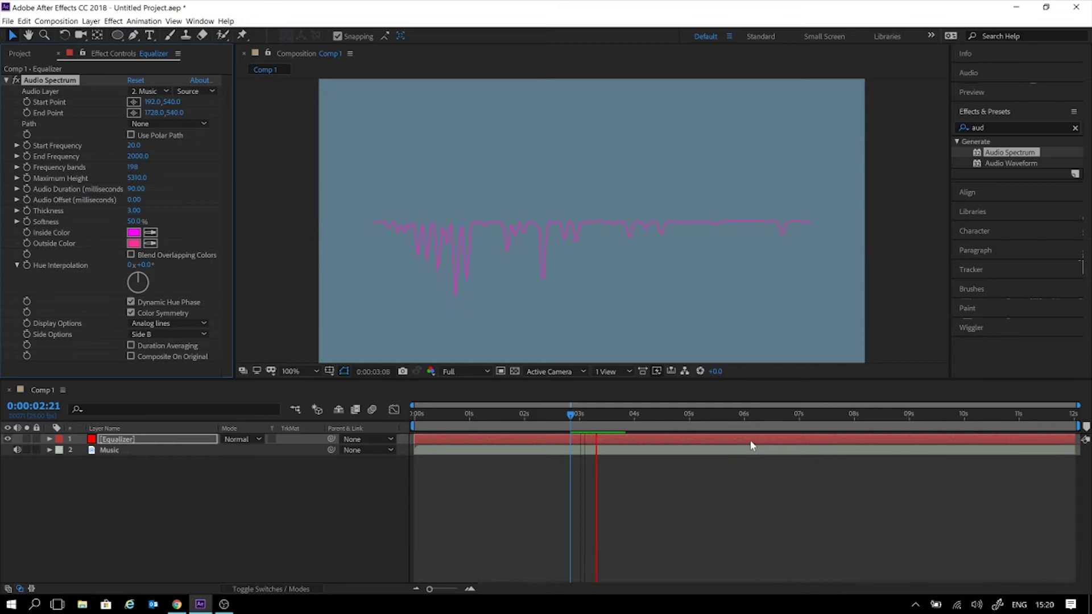
pyautogui.press('space')
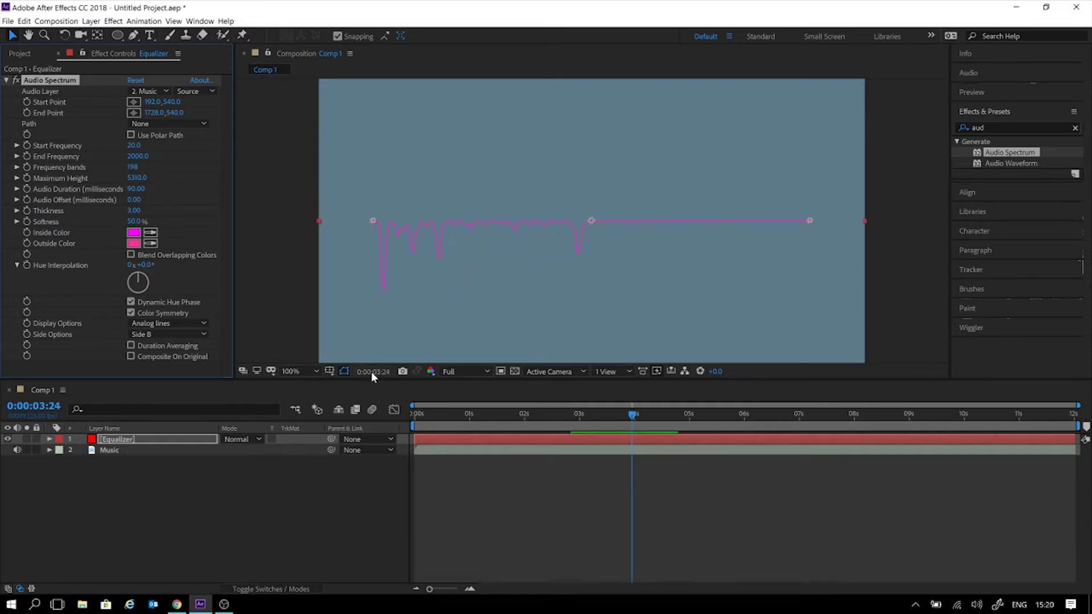
pyautogui.click(166, 336)
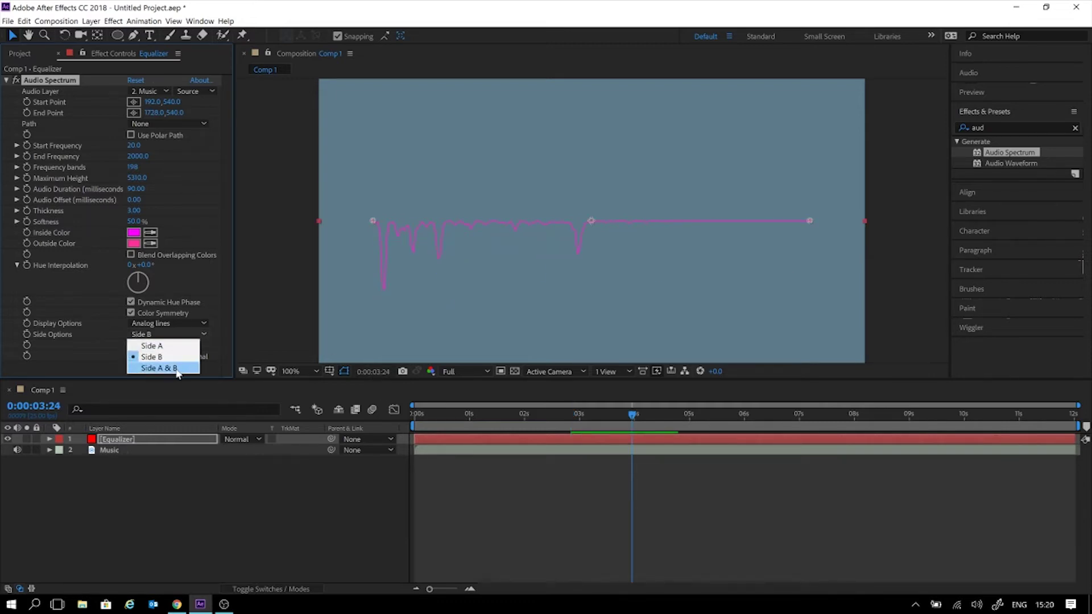
pyautogui.click(191, 367)
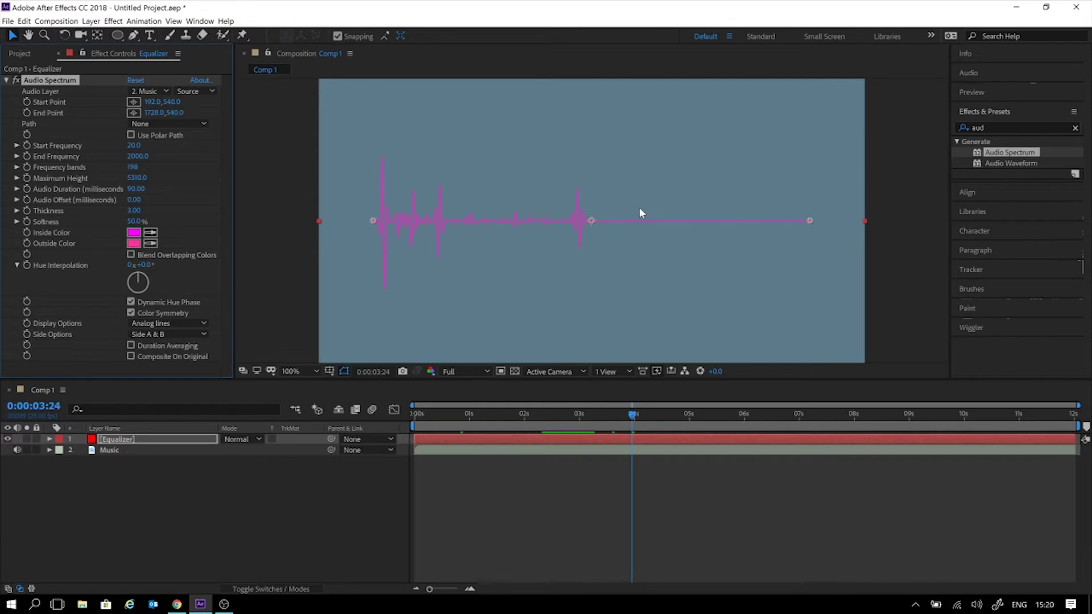
# Try Use Polar Path on the Audio Spectrum without a mask path, and switch the option off again.
pyautogui.press(',')
pyautogui.press(',')
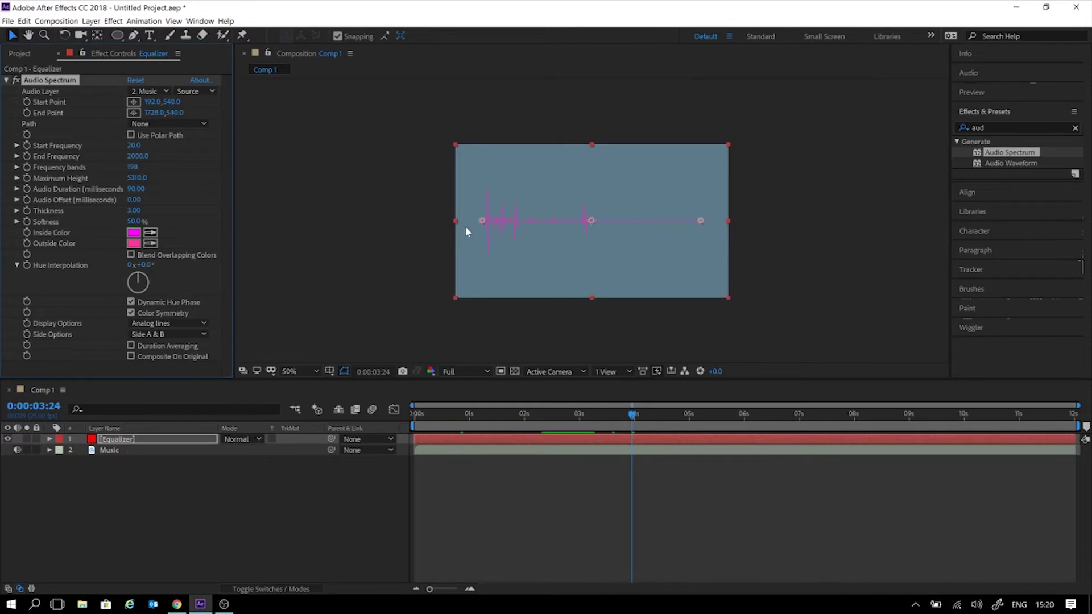
pyautogui.press('.')
pyautogui.press('.')
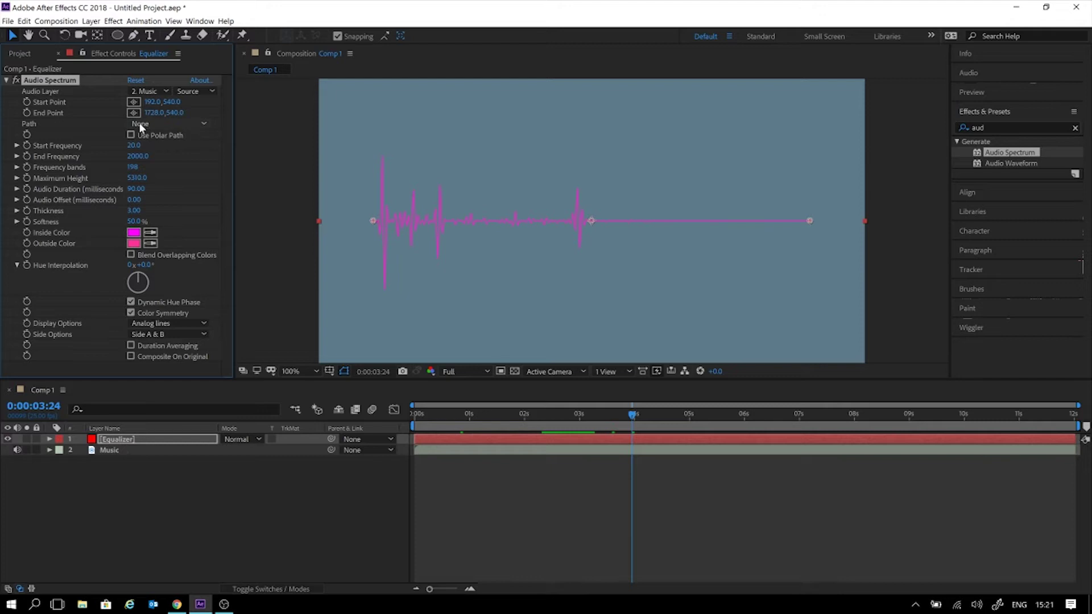
pyautogui.click(183, 134)
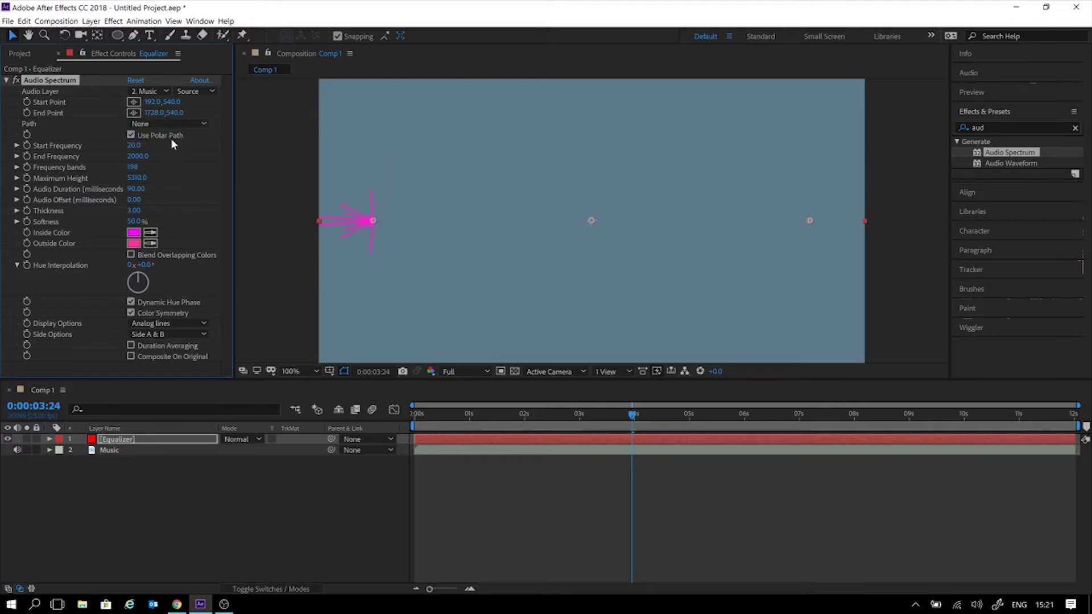
pyautogui.click(131, 136)
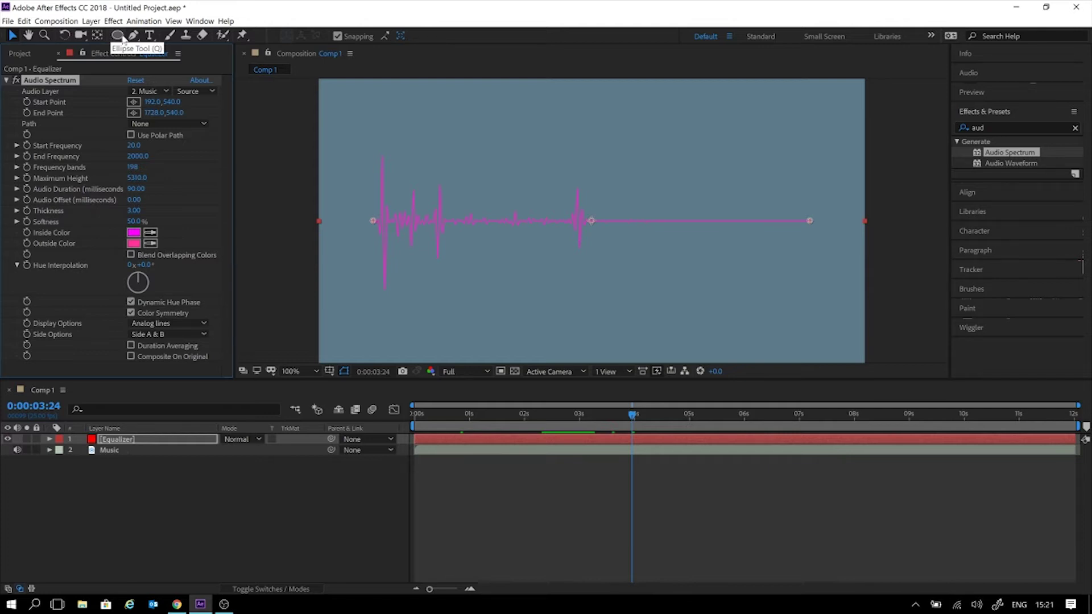
# Draw a circular mask on the Equalizer layer with the Ellipse tool and scrub the timeline to check the masked spectrum.
pyautogui.click(122, 37)
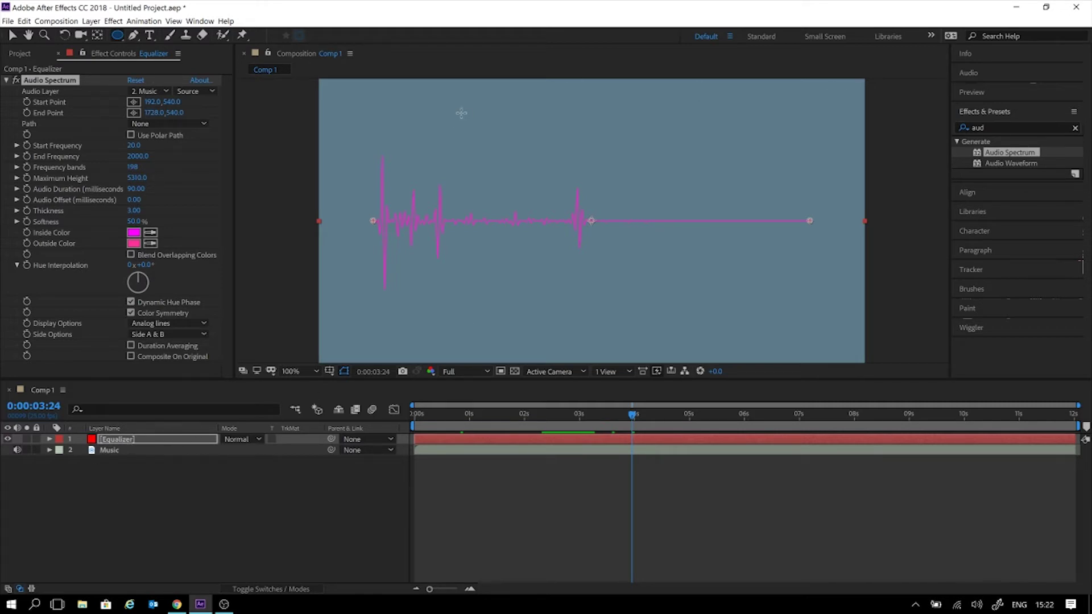
pyautogui.moveTo(450, 105); pyautogui.dragTo(687, 276)
pyautogui.click(706, 550)
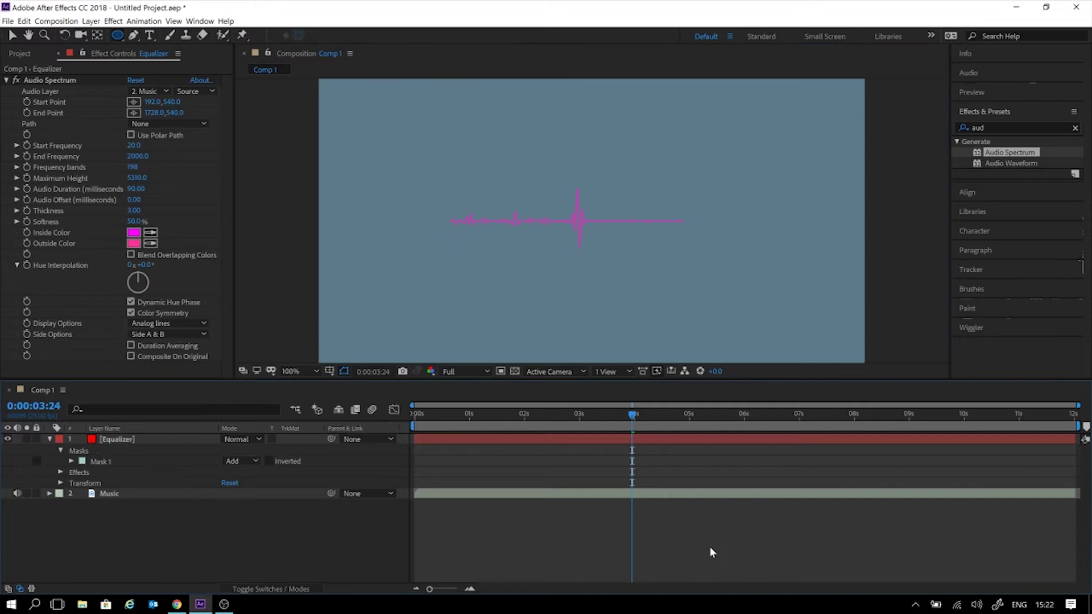
pyautogui.moveTo(588, 425)
pyautogui.mouseDown()
pyautogui.moveTo(423, 421)
pyautogui.moveTo(630, 414)
pyautogui.mouseUp()
pyautogui.moveTo(532, 413); pyautogui.dragTo(643, 417)
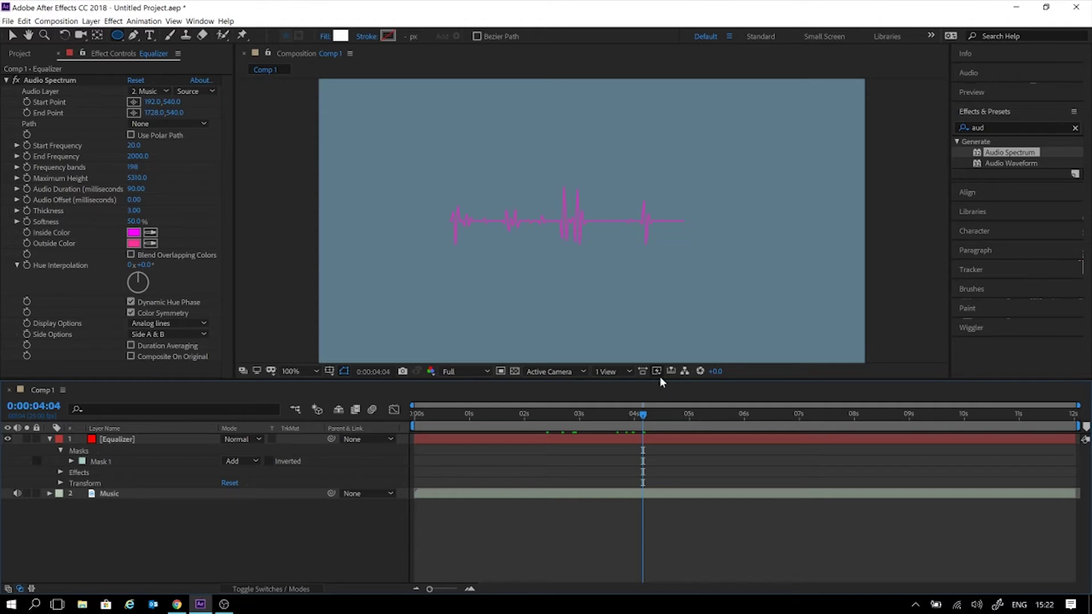
# Enable Use Polar Path on the Audio Spectrum and set its Path to Mask 1.
pyautogui.click(132, 135)
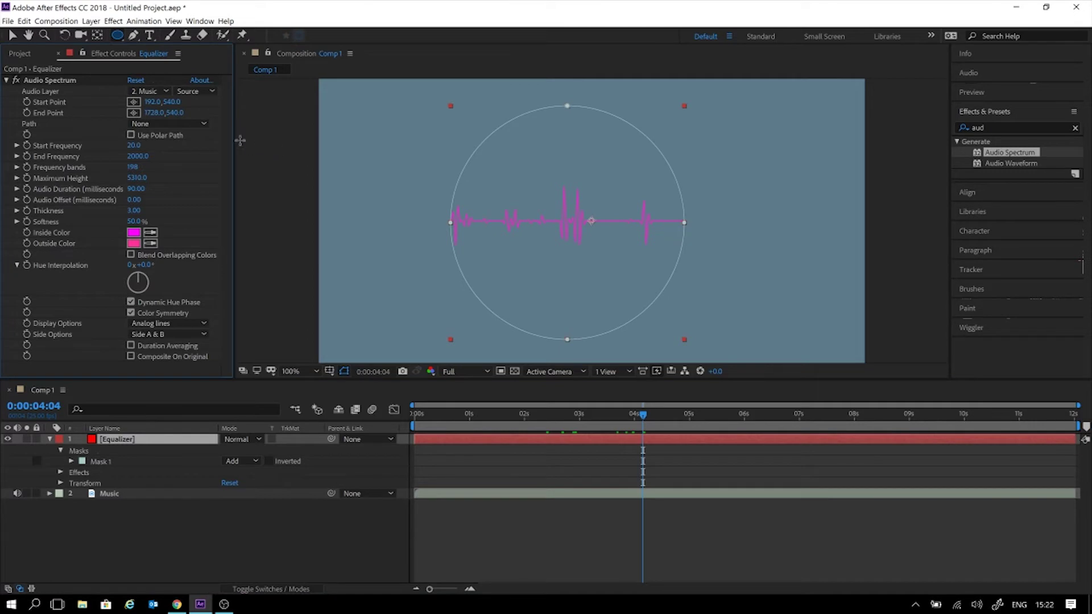
pyautogui.click(140, 136)
pyautogui.click(180, 125)
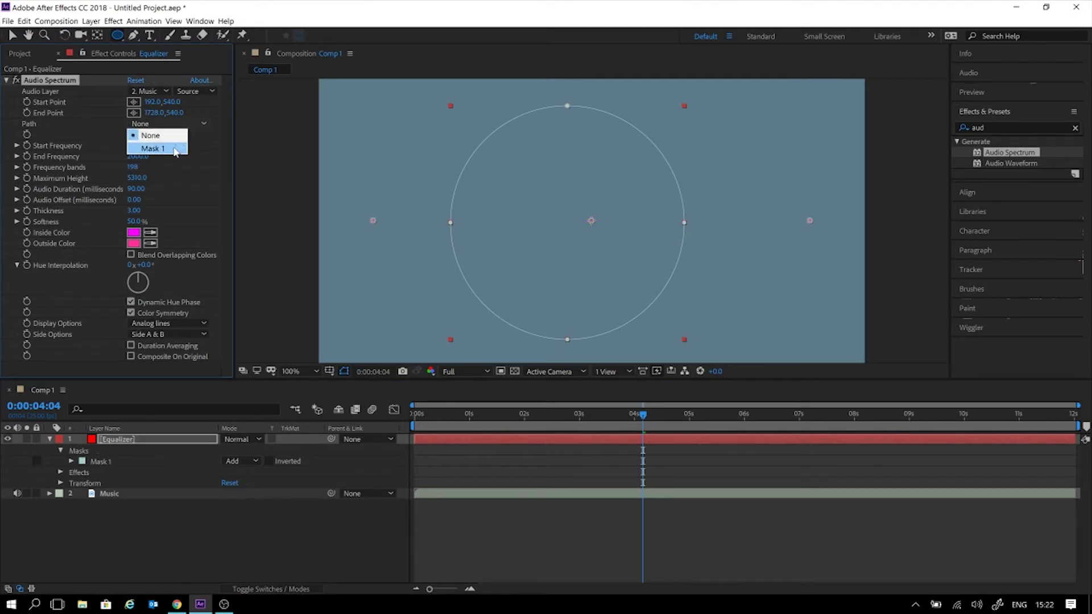
pyautogui.click(174, 148)
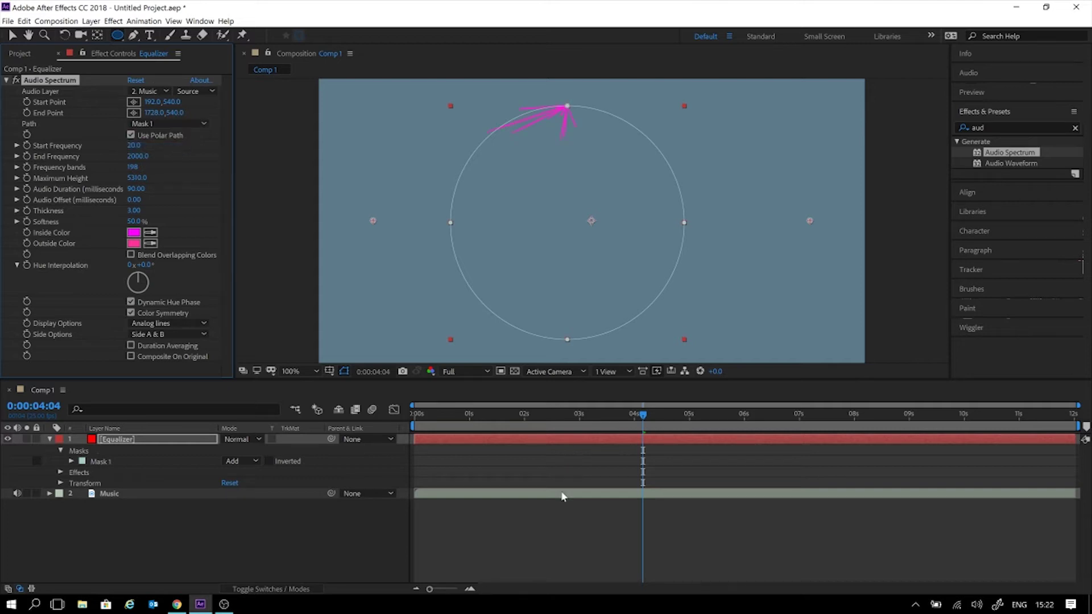
# Turn off Use Polar Path so the spectrum follows the circular mask, and preview the composition from the start.
pyautogui.click(542, 523)
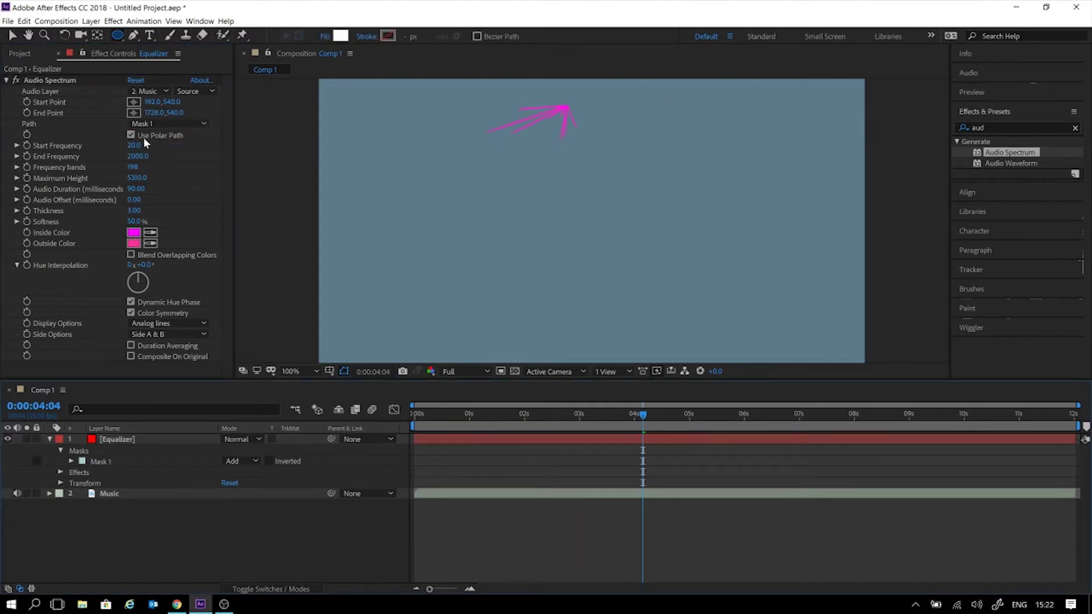
pyautogui.click(127, 135)
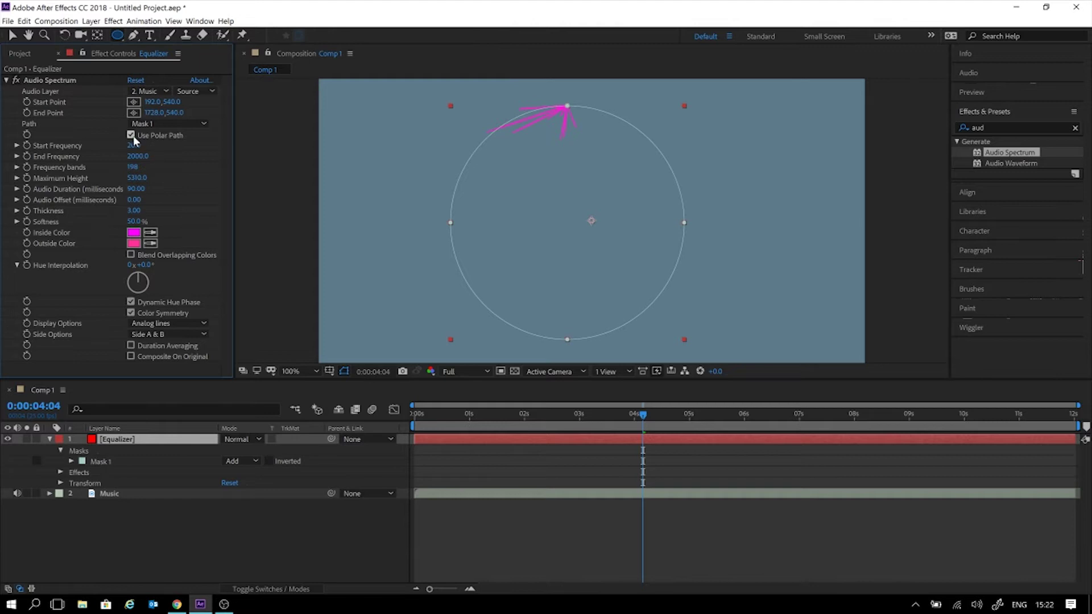
pyautogui.click(131, 135)
pyautogui.click(482, 414)
pyautogui.moveTo(418, 414); pyautogui.dragTo(382, 411)
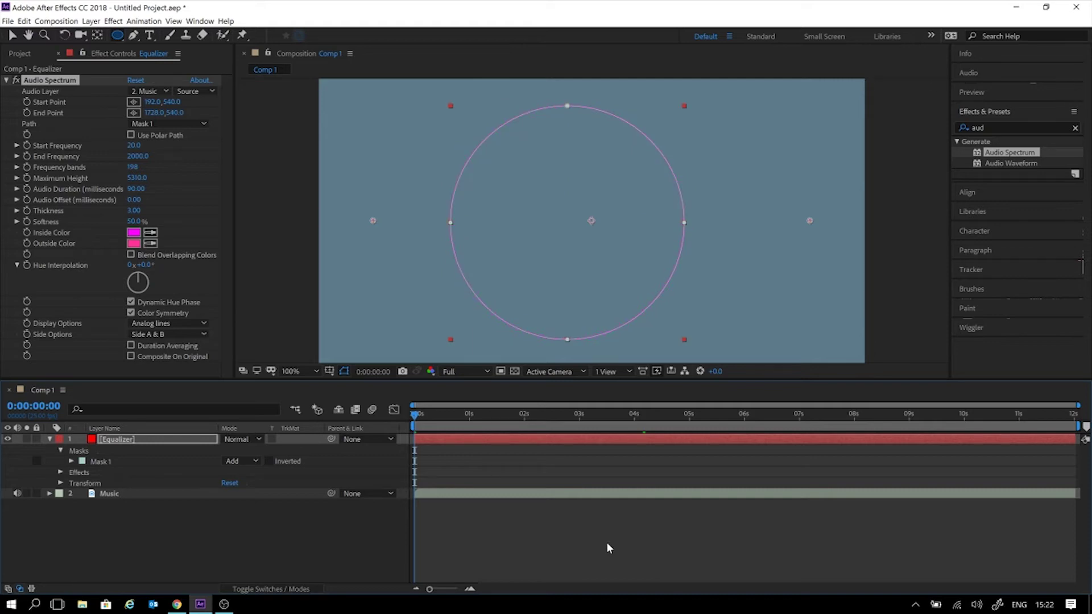
pyautogui.press('space')
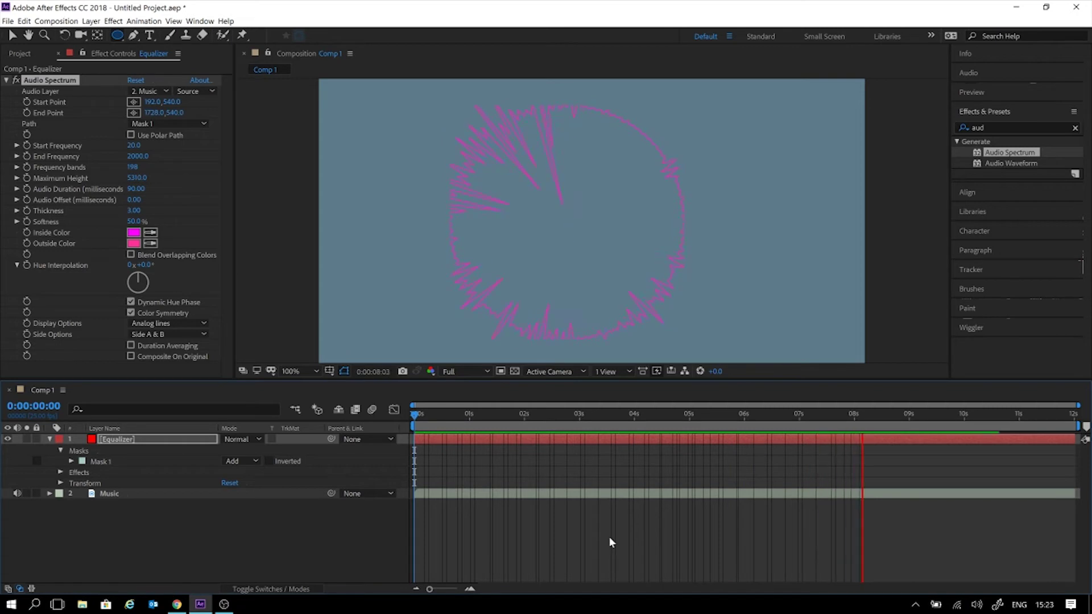
pyautogui.press('space')
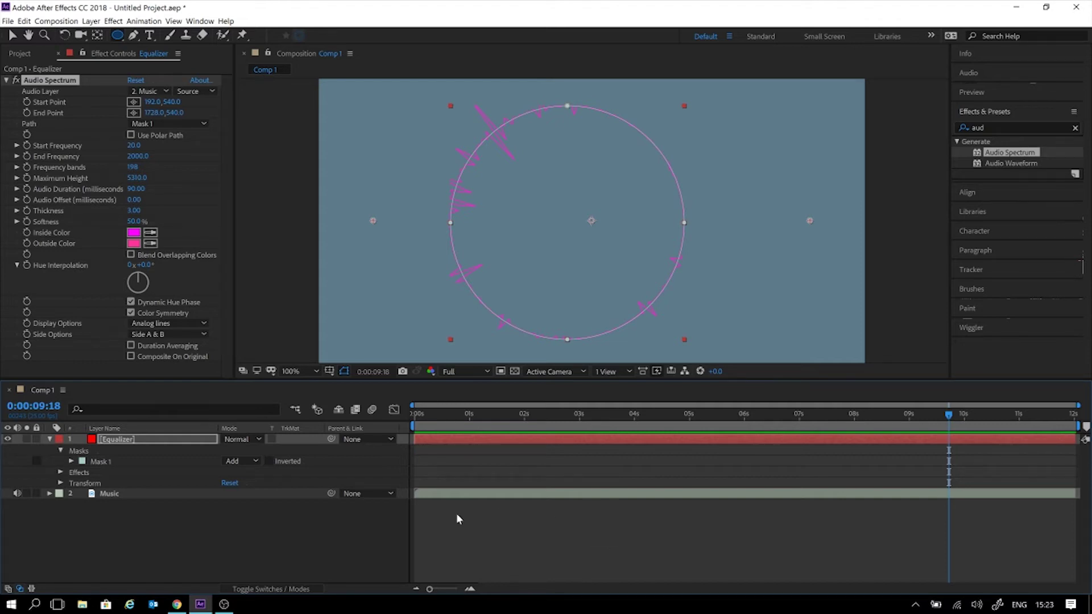
# Undo the Use Polar Path and Path changes made to the Audio Spectrum.
pyautogui.click(357, 547)
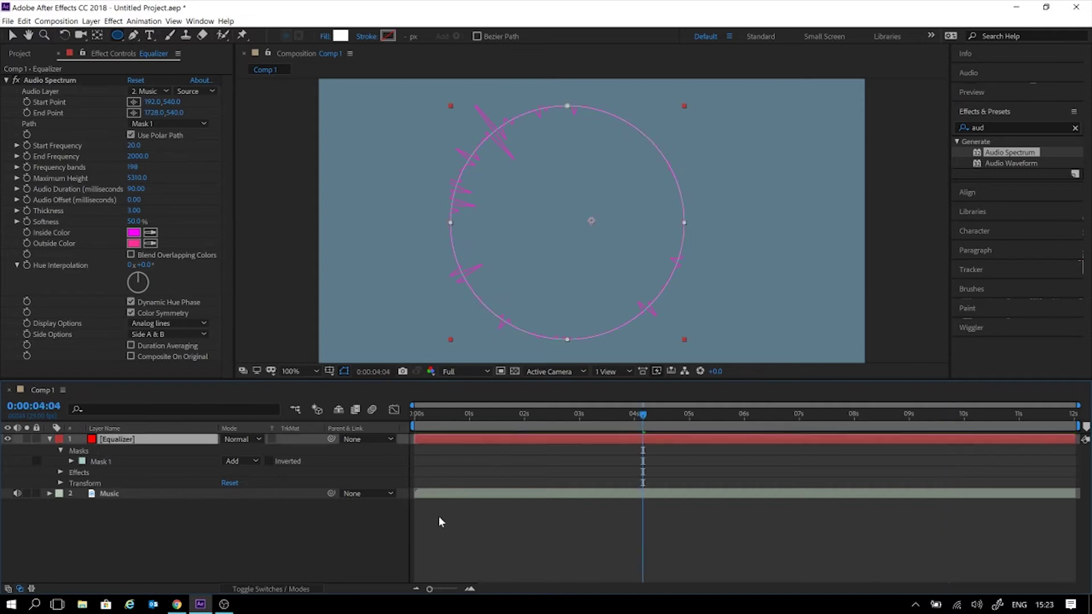
pyautogui.click(439, 516)
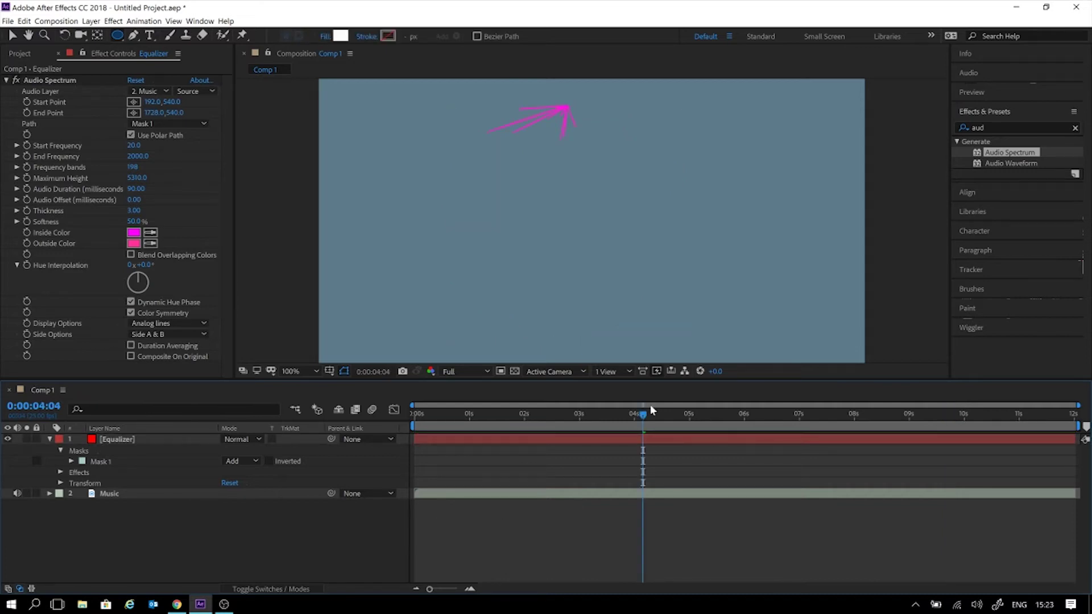
pyautogui.hotkey('ctrl', 'z')
pyautogui.hotkey('ctrl', 'z')
pyautogui.hotkey('ctrl', 'z')
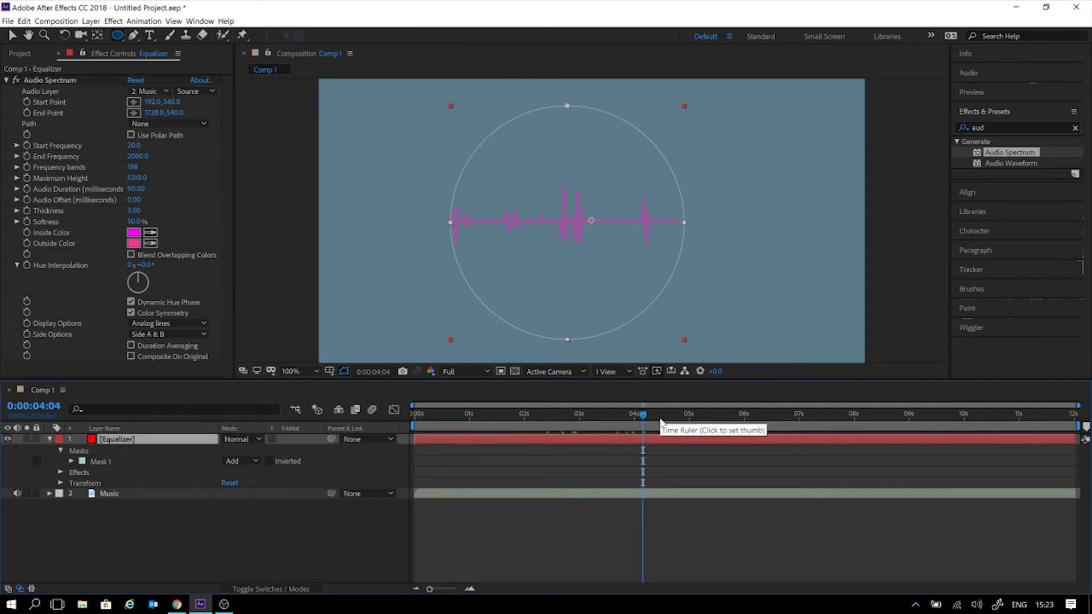
# Undo the circular mask on the Equalizer layer so the full horizontal spectrum is restored.
pyautogui.press('F2')
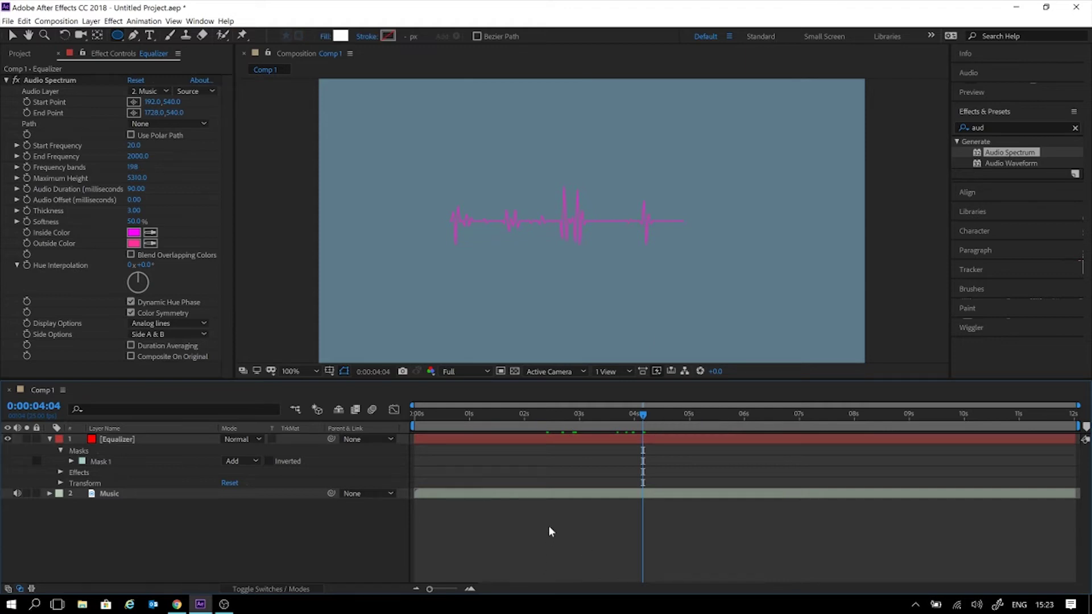
pyautogui.hotkey('ctrl', 'z')
pyautogui.click(761, 532)
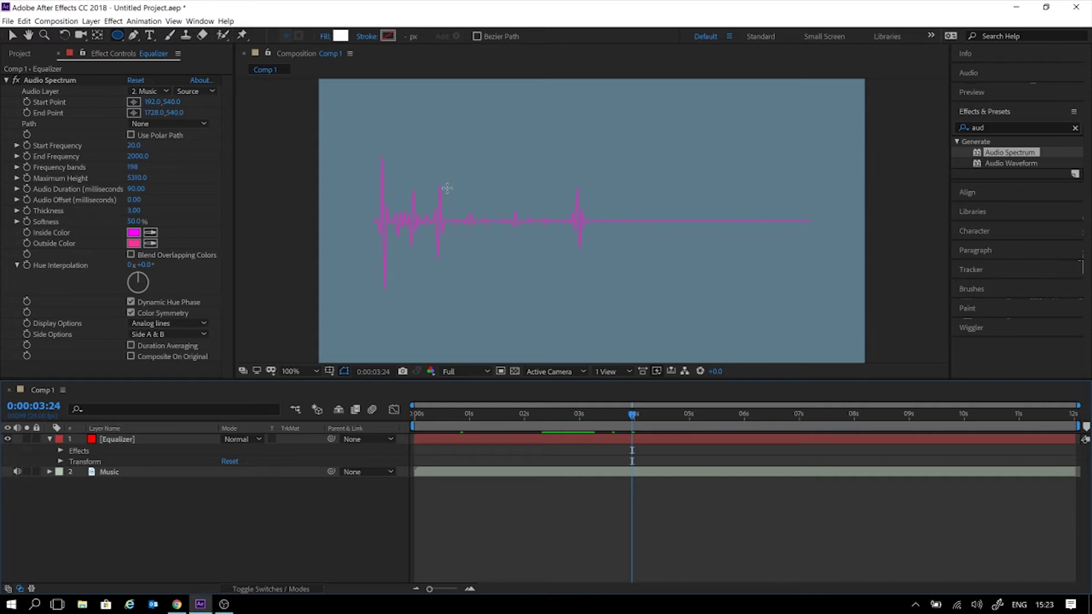
# Draw a circular mask around the middle of the Equalizer layer with the Ellipse tool, replacing the first trial circle.
pyautogui.click(141, 473)
pyautogui.click(157, 438)
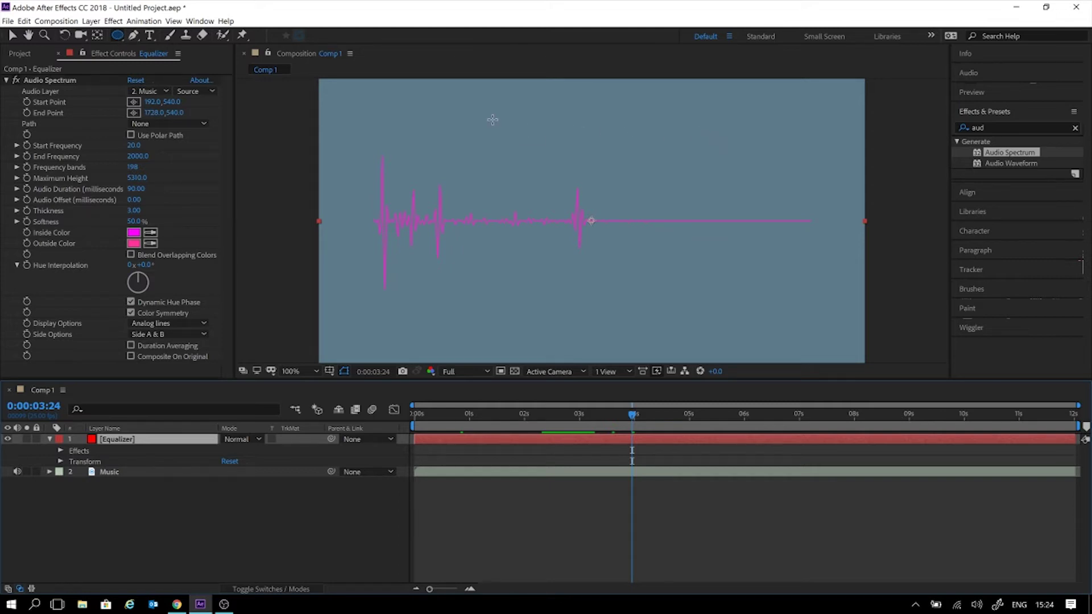
pyautogui.moveTo(491, 120)
pyautogui.mouseDown()
pyautogui.moveTo(619, 247)
pyautogui.moveTo(698, 300)
pyautogui.mouseUp()
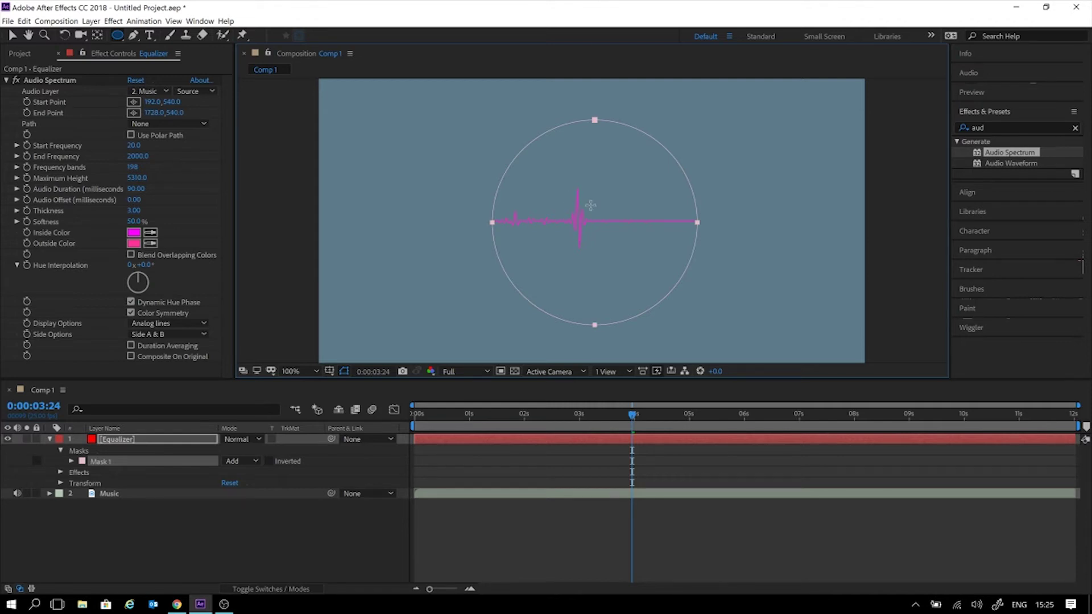
pyautogui.press('Delete')
pyautogui.moveTo(465, 111); pyautogui.dragTo(564, 211)
pyautogui.moveTo(541, 144); pyautogui.dragTo(685, 256)
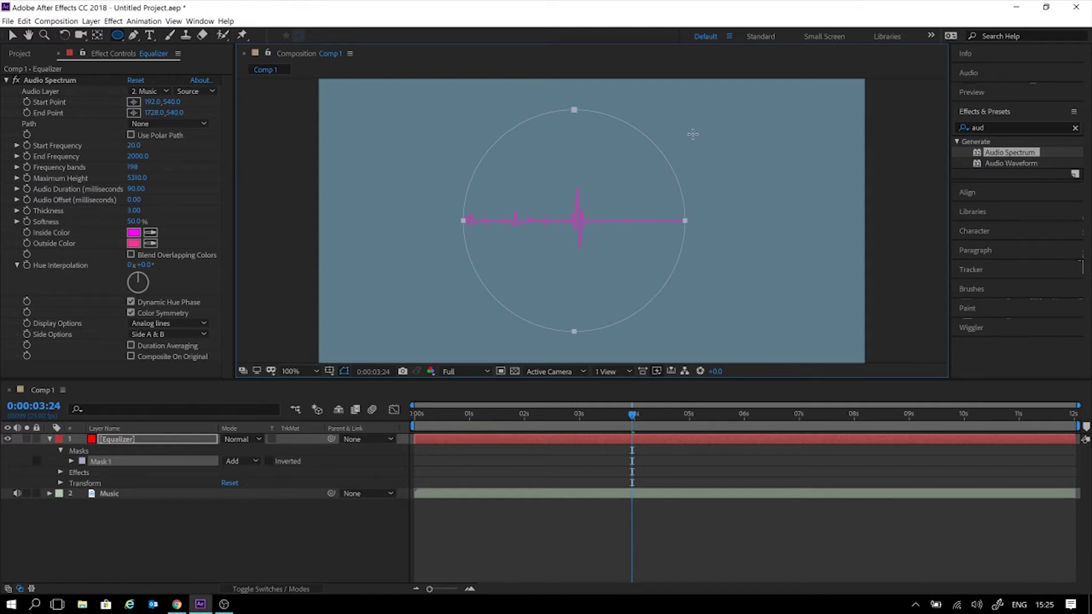
# Move to 0:00:02:22 and set the Audio Spectrum's Path to Mask 1.
pyautogui.click(270, 461)
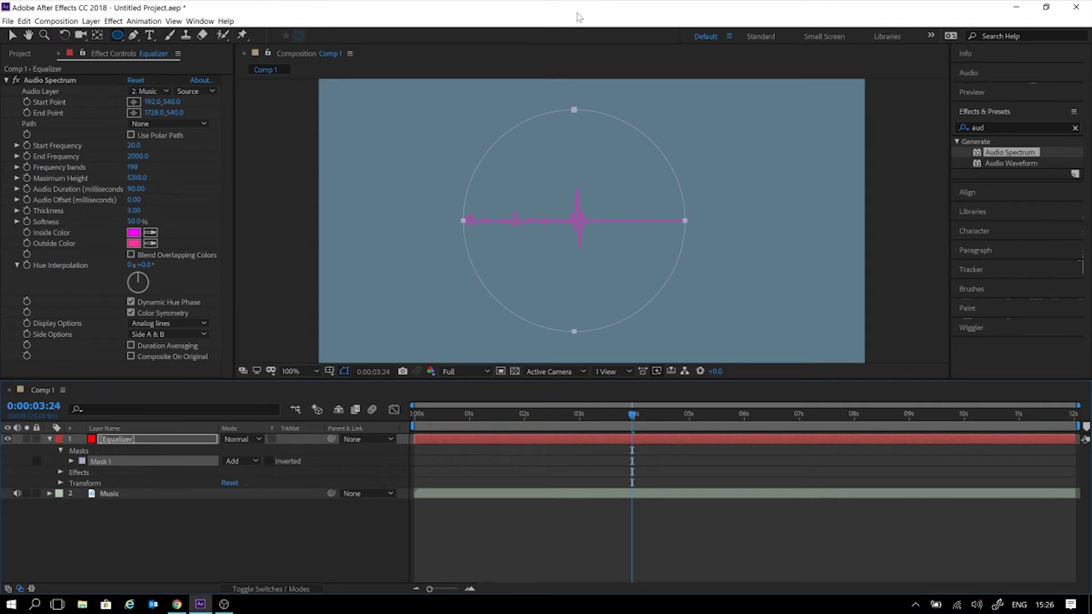
pyautogui.moveTo(563, 416)
pyautogui.mouseDown()
pyautogui.moveTo(494, 411)
pyautogui.moveTo(633, 420)
pyautogui.moveTo(512, 424)
pyautogui.moveTo(665, 425)
pyautogui.moveTo(572, 431)
pyautogui.mouseUp()
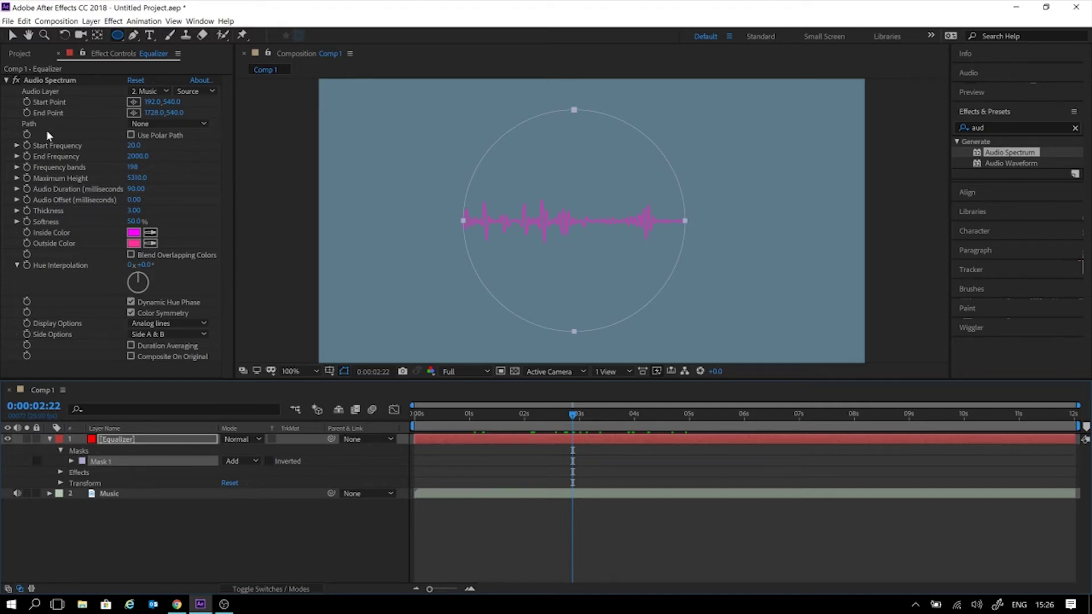
pyautogui.click(173, 126)
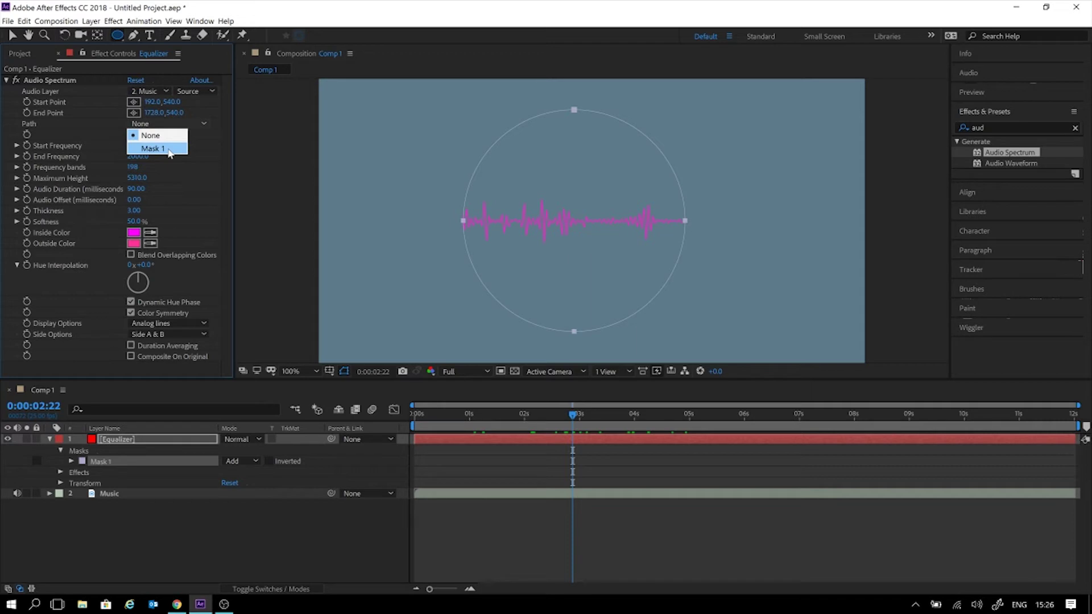
pyautogui.click(169, 151)
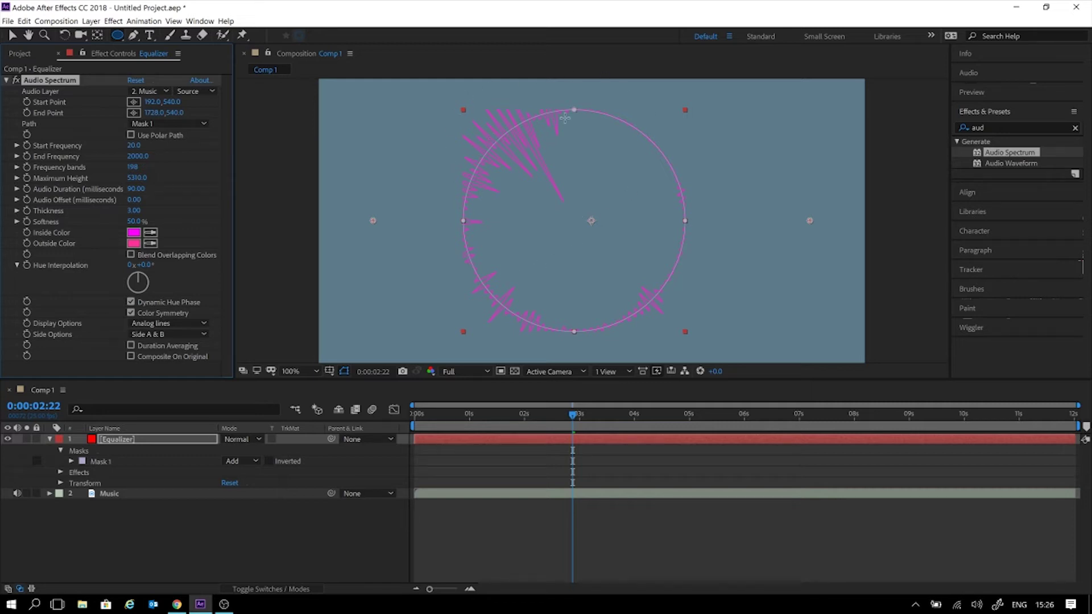
# Scrub and play the composition to examine how the spectrum moves along the circular path.
pyautogui.press(',')
pyautogui.moveTo(539, 415); pyautogui.dragTo(604, 416)
pyautogui.press('.')
pyautogui.press('.')
pyautogui.press(',')
pyautogui.press('space')
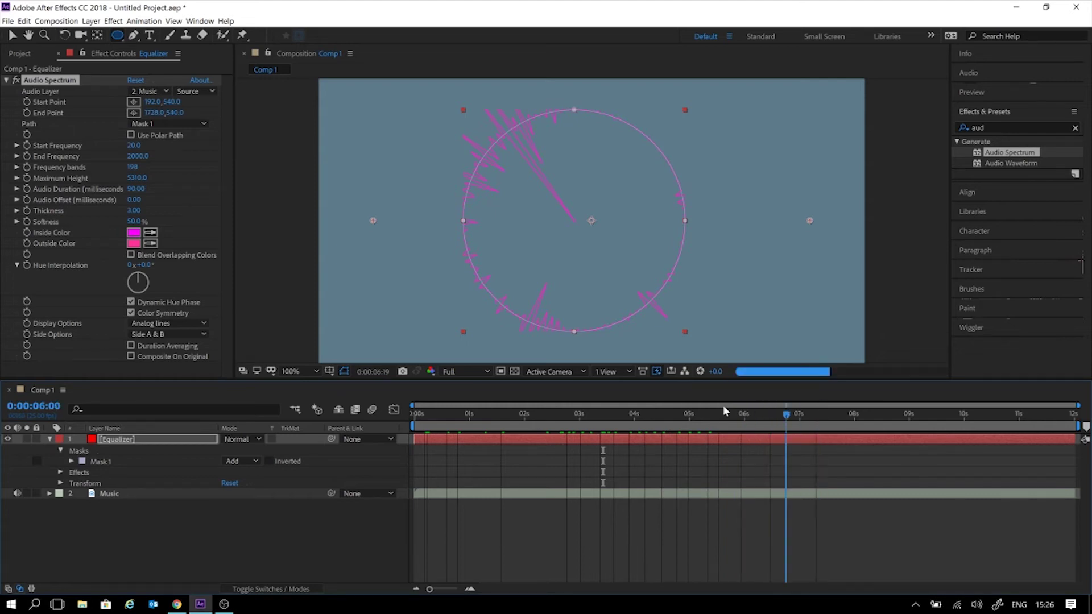
pyautogui.moveTo(567, 416); pyautogui.dragTo(577, 418)
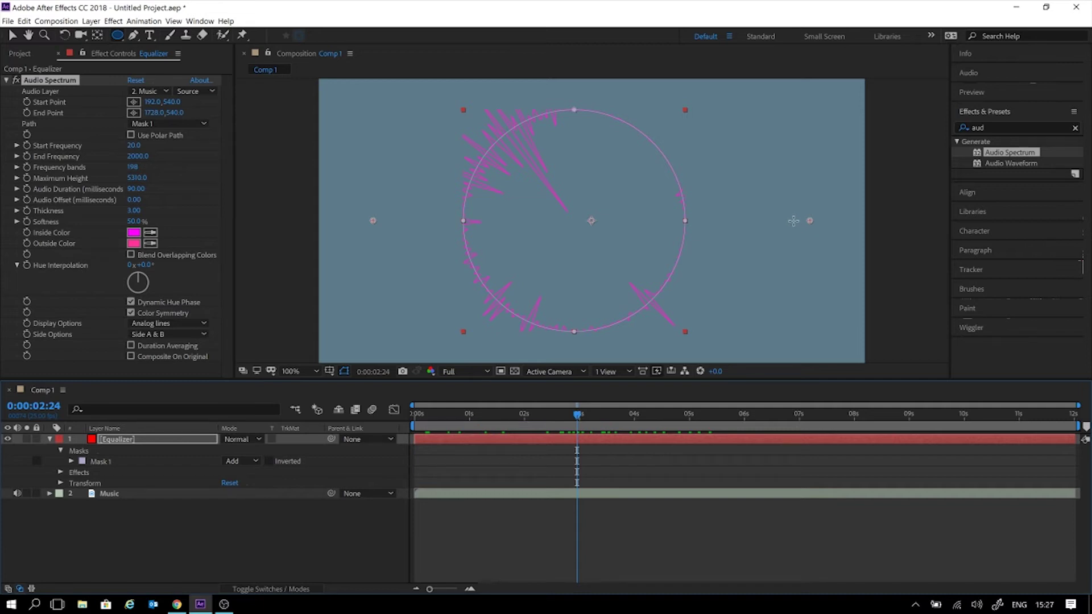
# Draw a second, larger circular mask on the Equalizer layer and move it so it surrounds Mask 1 concentrically.
pyautogui.scroll(-1, 794, 221)
pyautogui.scroll(3, 793, 220)
pyautogui.press(',')
pyautogui.press(',')
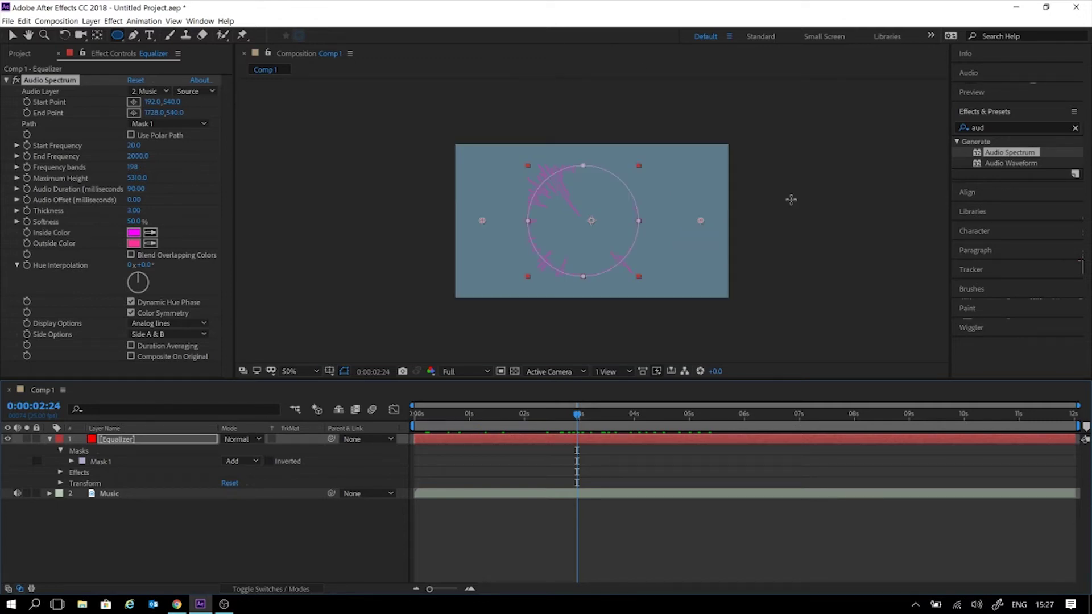
pyautogui.moveTo(492, 149)
pyautogui.mouseDown()
pyautogui.moveTo(604, 208)
pyautogui.moveTo(642, 253)
pyautogui.moveTo(675, 335)
pyautogui.moveTo(677, 318)
pyautogui.mouseUp()
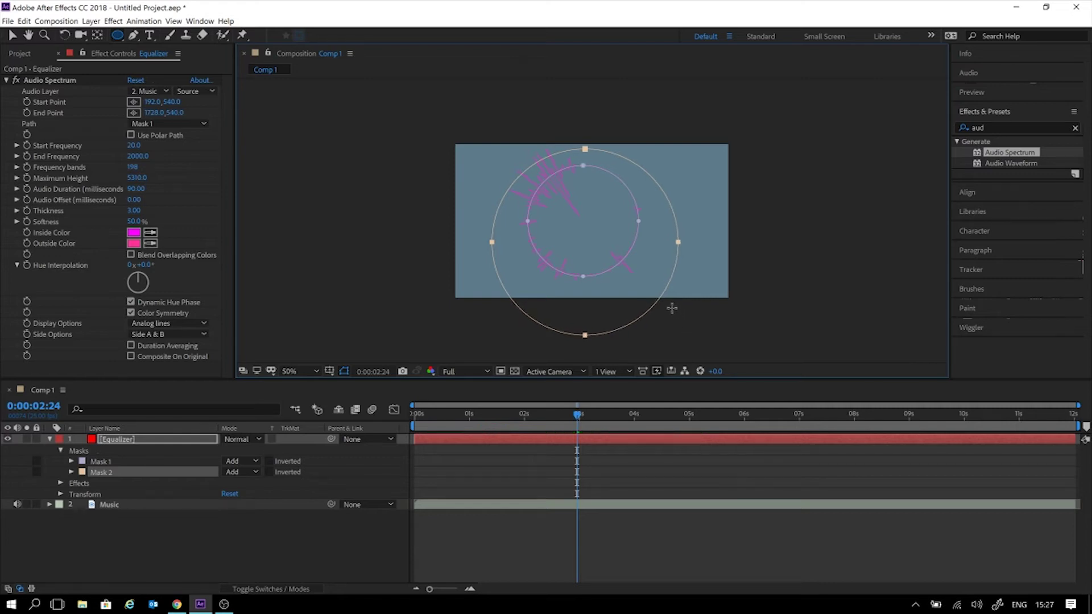
pyautogui.press('v')
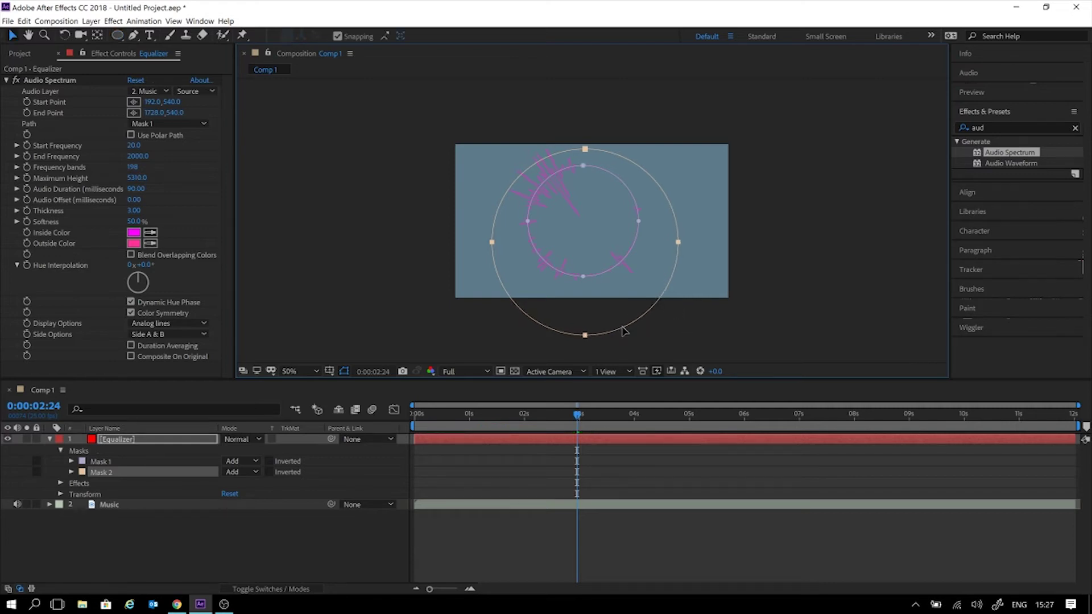
pyautogui.moveTo(624, 330); pyautogui.dragTo(621, 307)
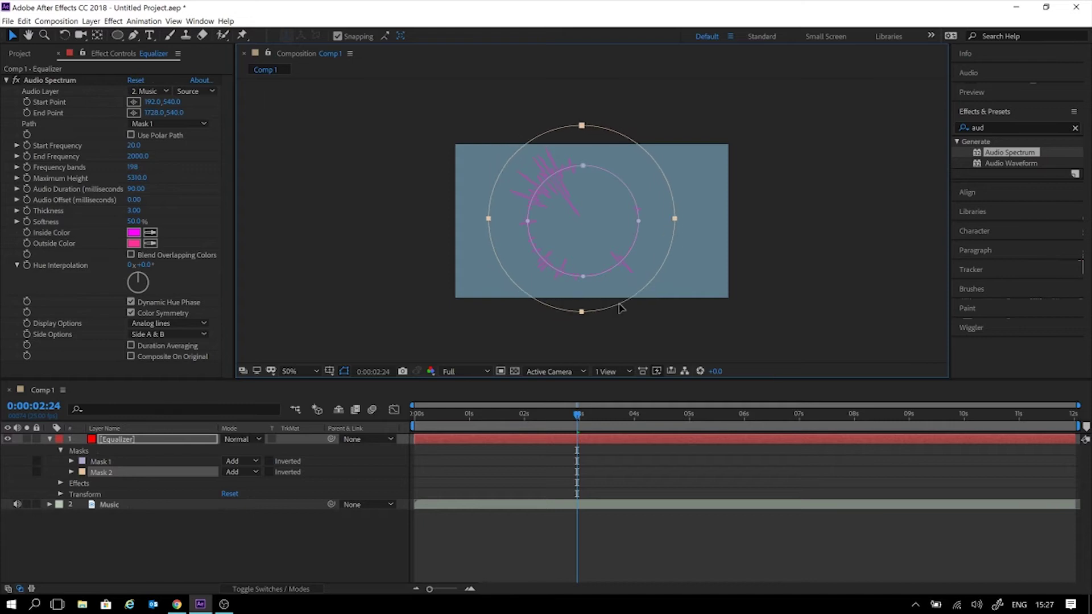
pyautogui.press('.')
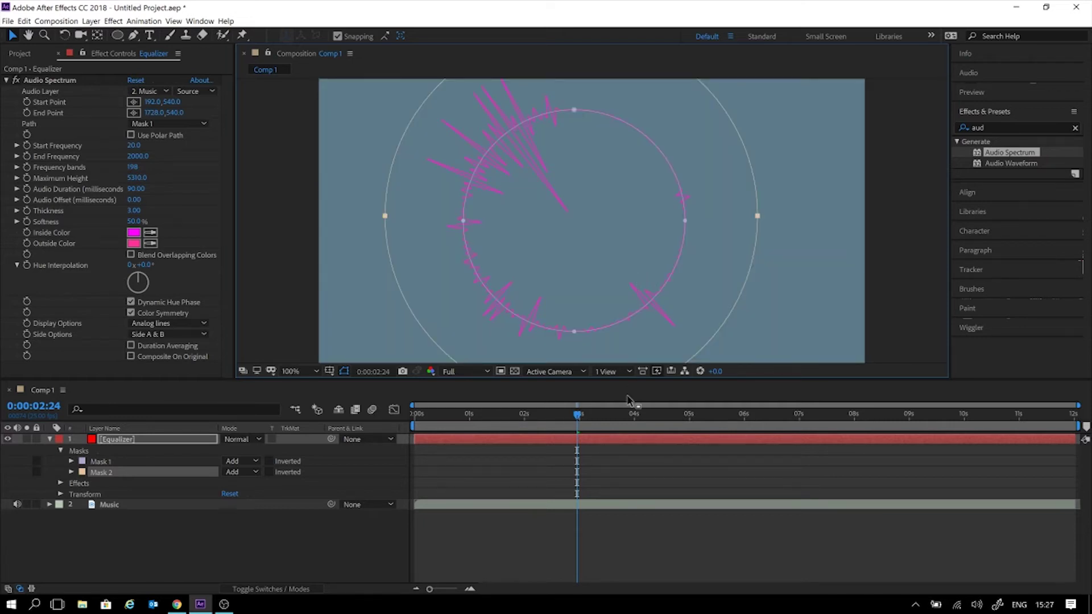
# Scrub the timeline to check how the spectrum extends beyond the inner circle, and review Mask 2's properties.
pyautogui.click(611, 546)
pyautogui.press(',')
pyautogui.moveTo(558, 410); pyautogui.dragTo(937, 378)
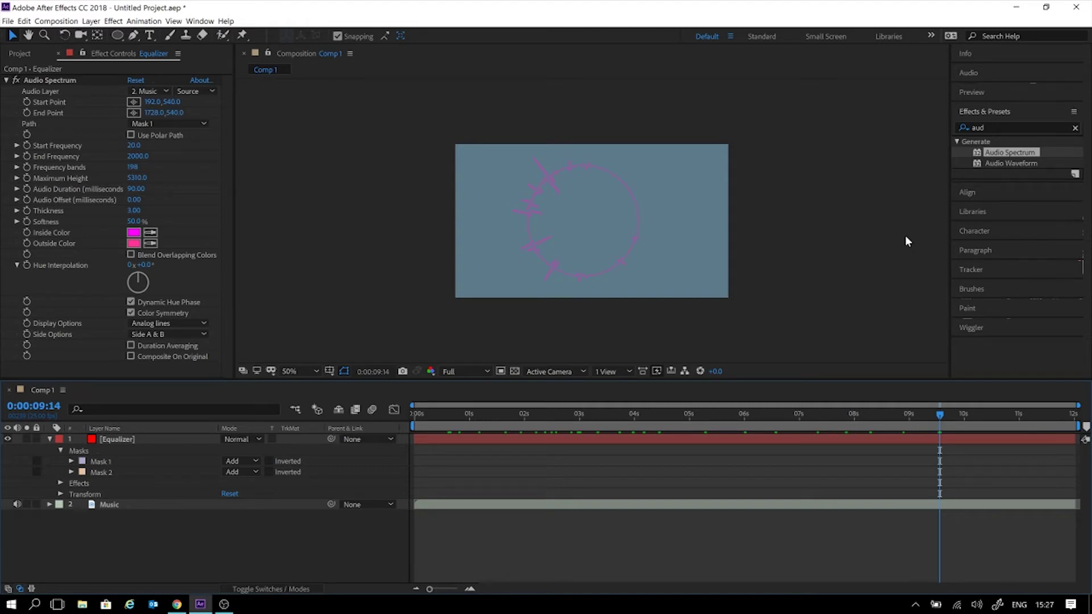
pyautogui.press('.')
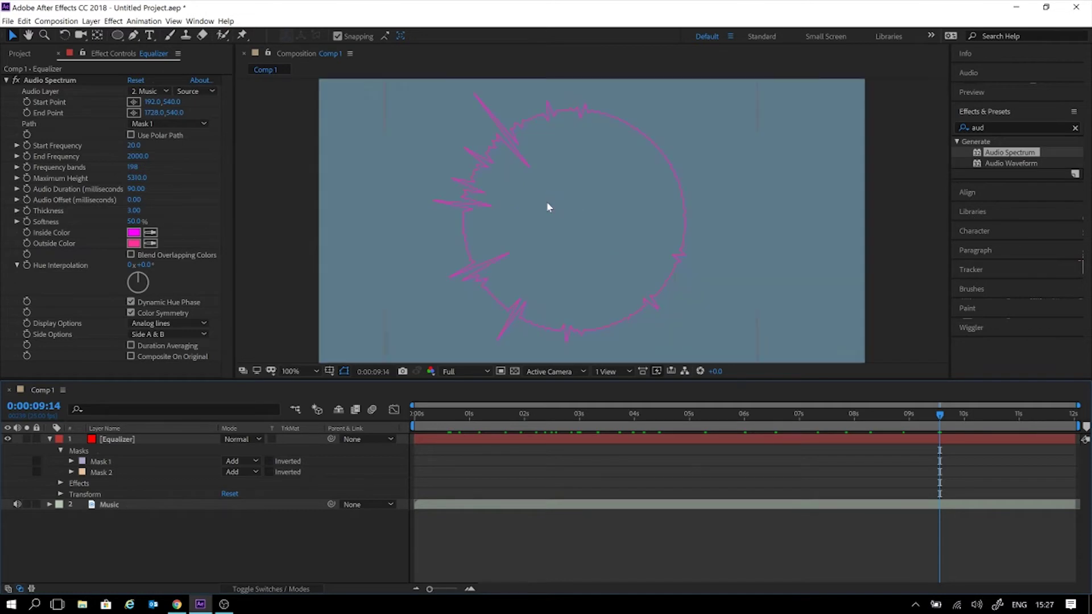
pyautogui.scroll(-1, 458, 165)
pyautogui.scroll(2, 458, 164)
pyautogui.scroll(-2, 459, 164)
pyautogui.press('.')
pyautogui.click(71, 472)
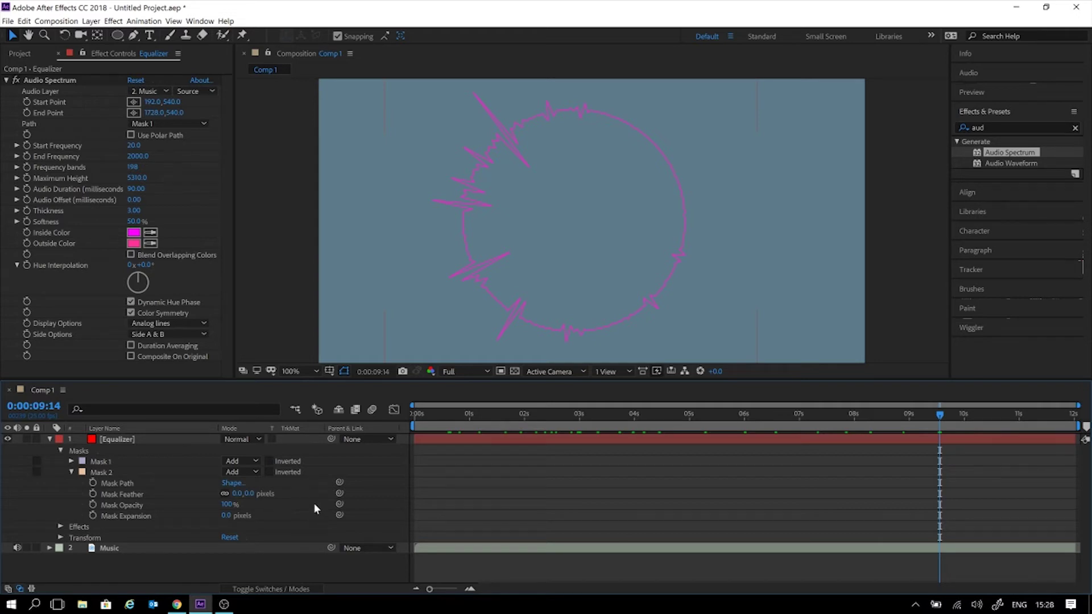
pyautogui.click(71, 472)
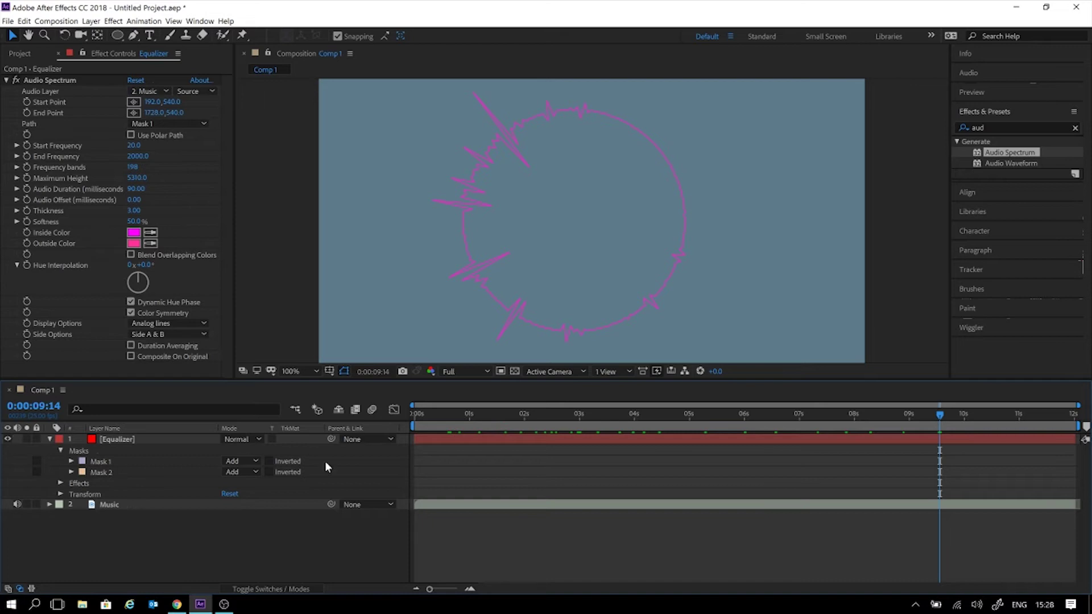
# Set the Audio Spectrum's Display Options to Analog dots, Thickness to 13 and Softness to 8%.
pyautogui.moveTo(409, 414); pyautogui.dragTo(662, 401)
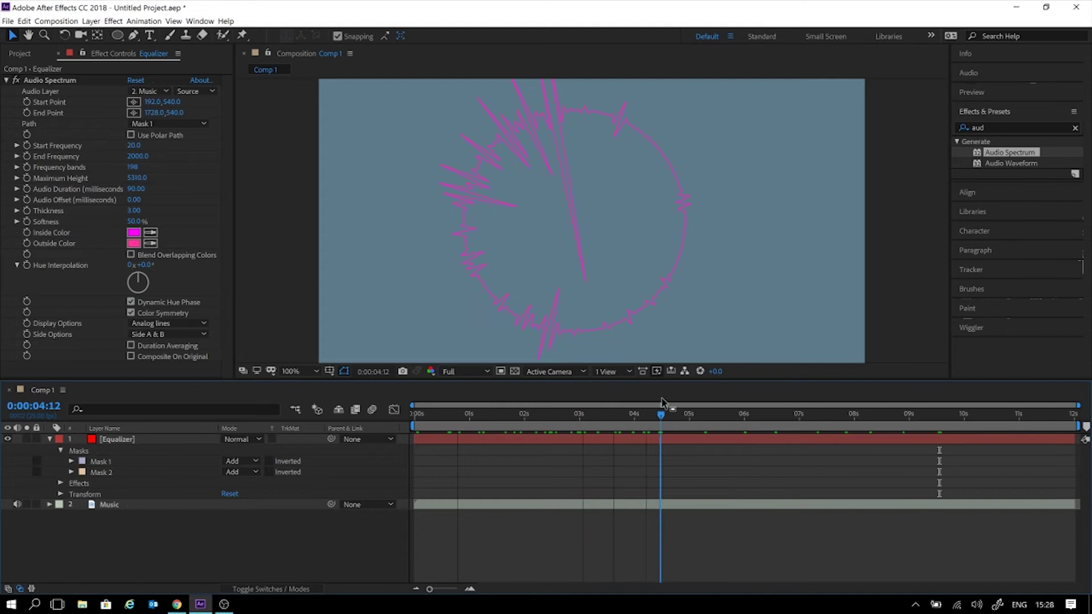
pyautogui.click(177, 322)
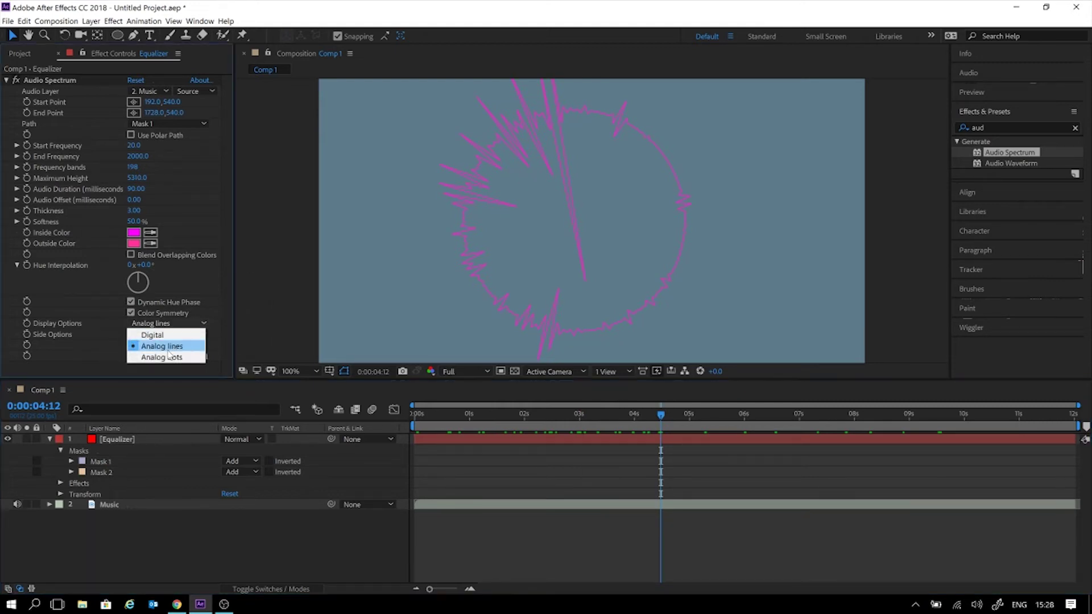
pyautogui.click(169, 357)
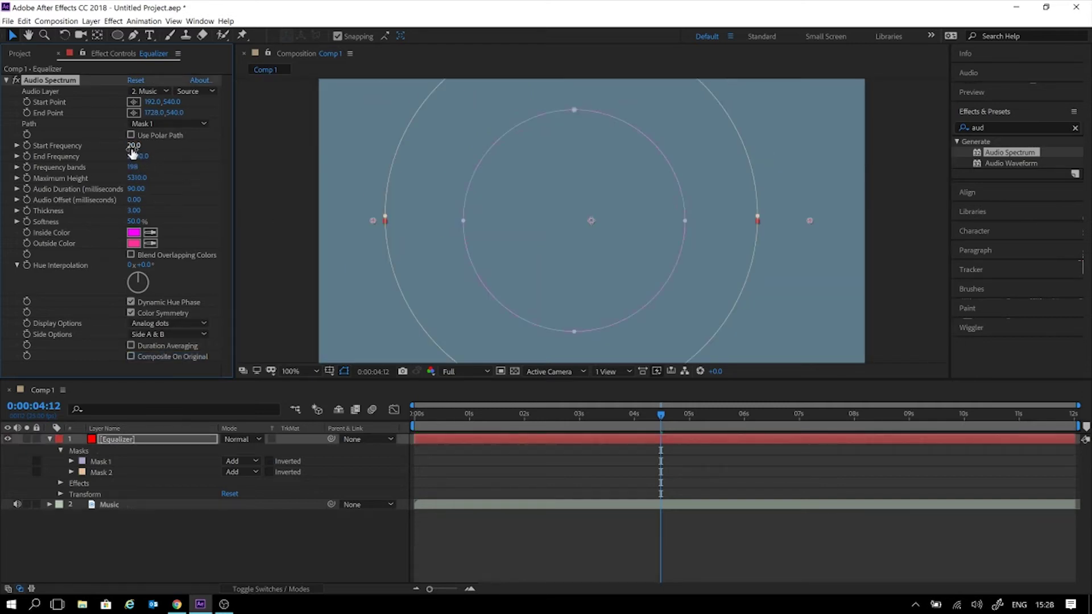
pyautogui.moveTo(130, 180); pyautogui.dragTo(196, 206)
pyautogui.moveTo(137, 223); pyautogui.dragTo(49, 228)
# Scrub and play the composition to examine the dotted circular spectrum at full and half magnification.
pyautogui.moveTo(466, 415); pyautogui.dragTo(683, 394)
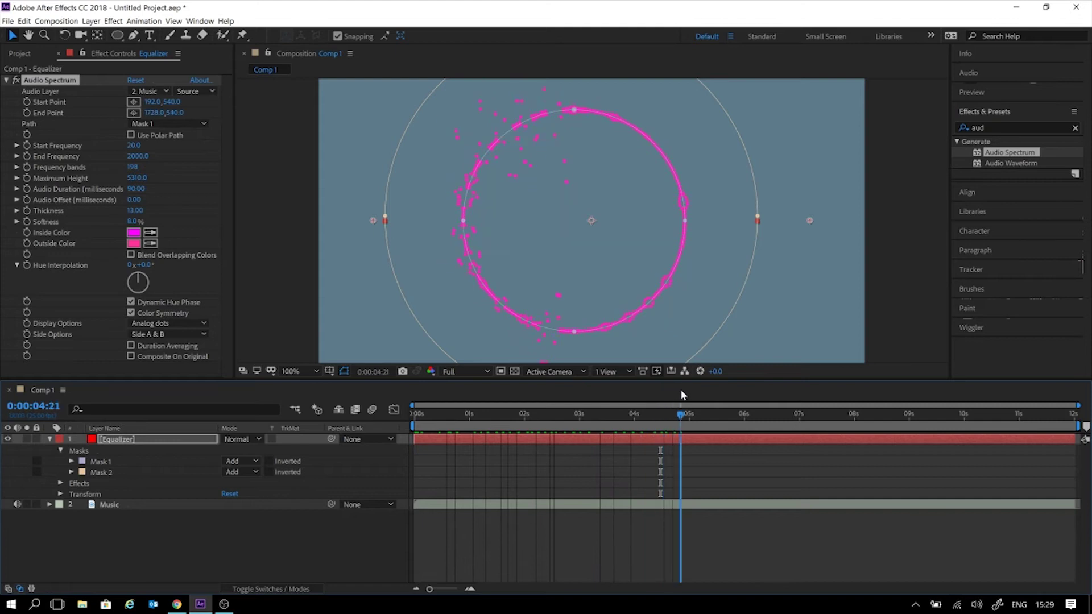
pyautogui.scroll(-2, 833, 191)
pyautogui.click(761, 219)
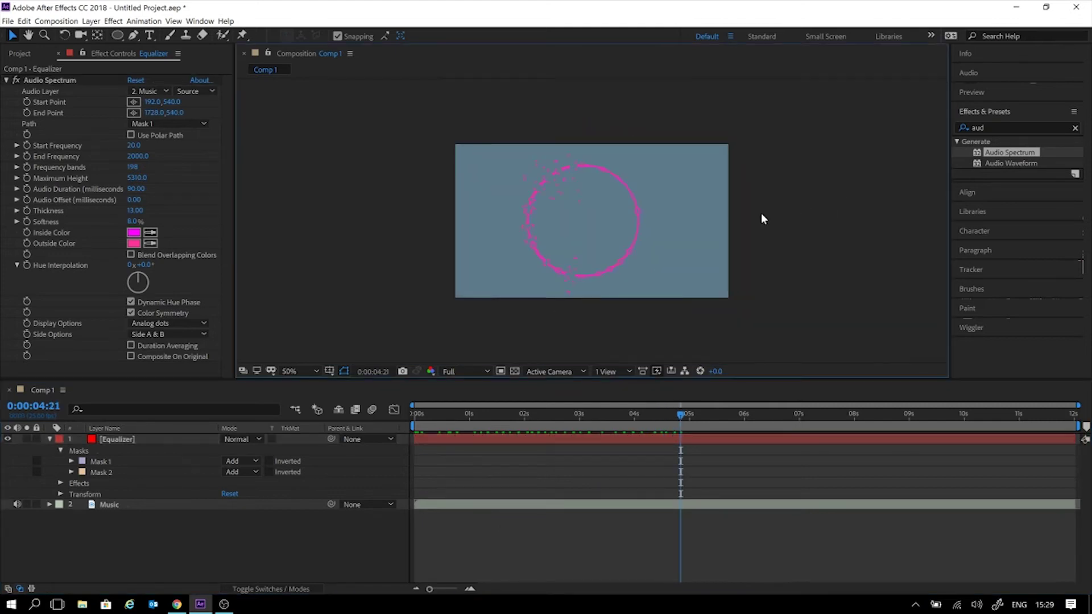
pyautogui.scroll(2, 762, 219)
pyautogui.press('space')
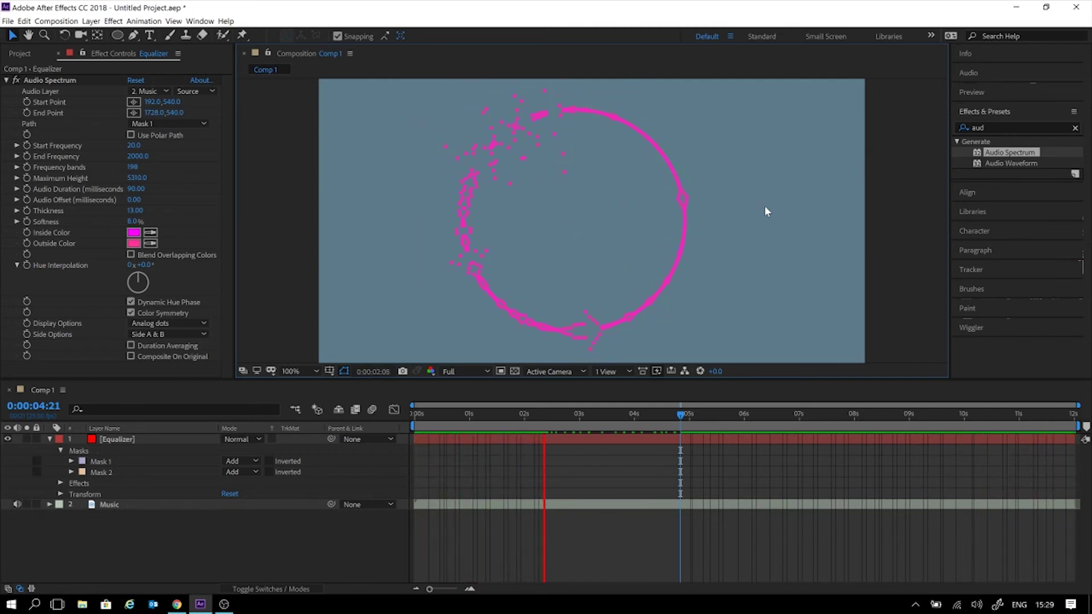
pyautogui.press('space')
pyautogui.press('space')
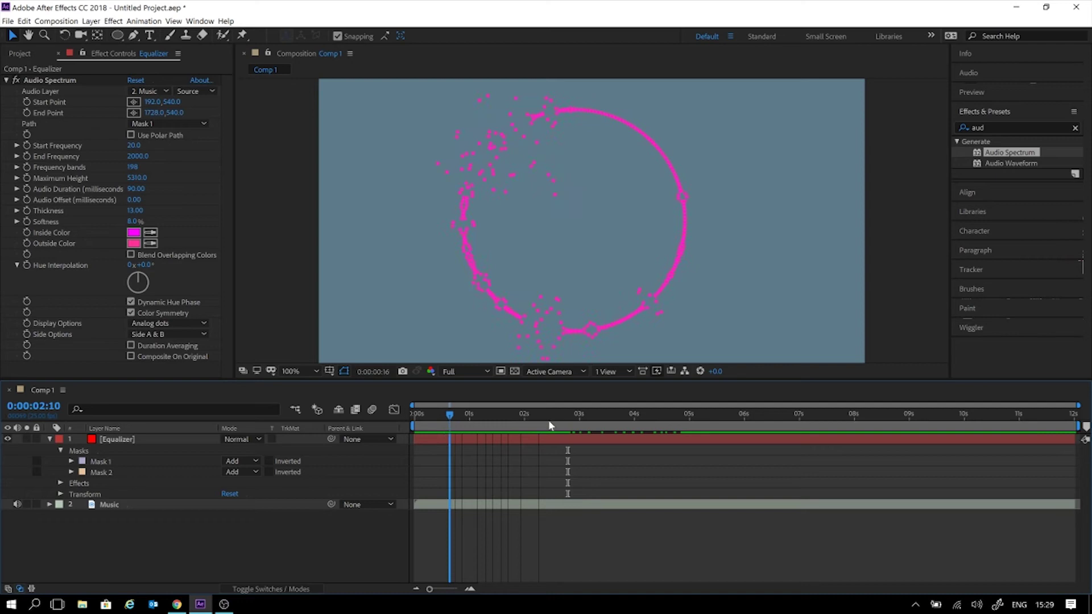
pyautogui.moveTo(578, 431); pyautogui.dragTo(550, 435)
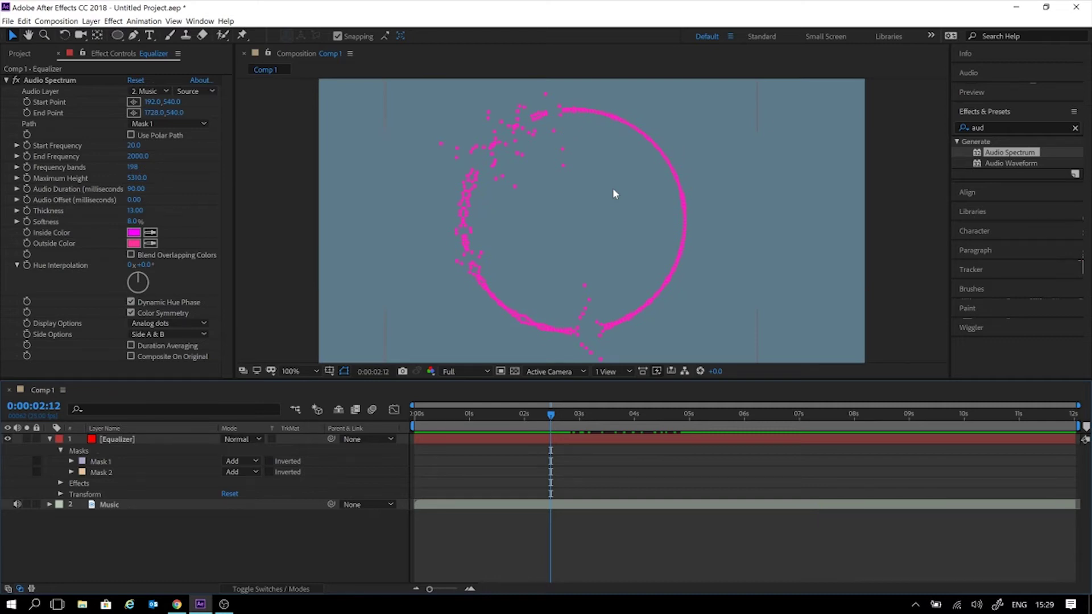
pyautogui.press(',')
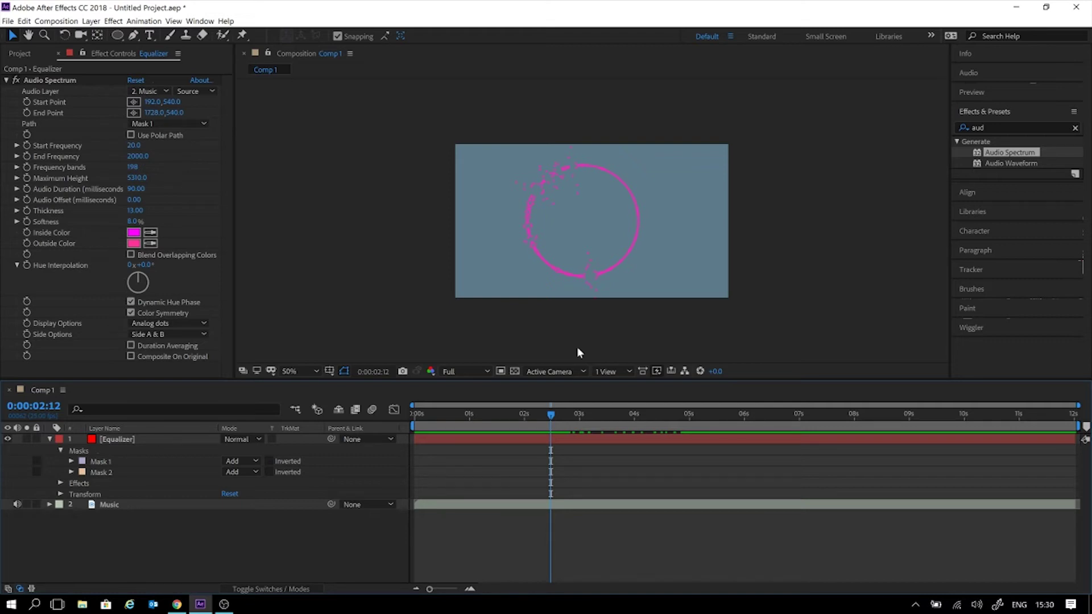
pyautogui.press('space')
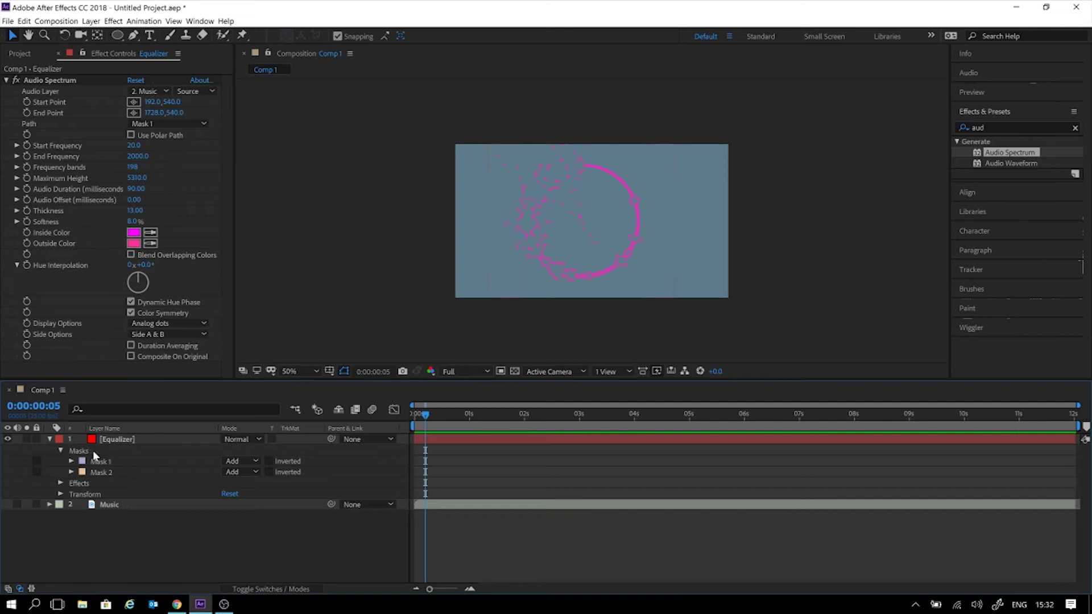
# Scale Mask 1 down to about half its diameter, reposition it inside Mask 2, and preview the smaller spectrum ring.
pyautogui.click(104, 463)
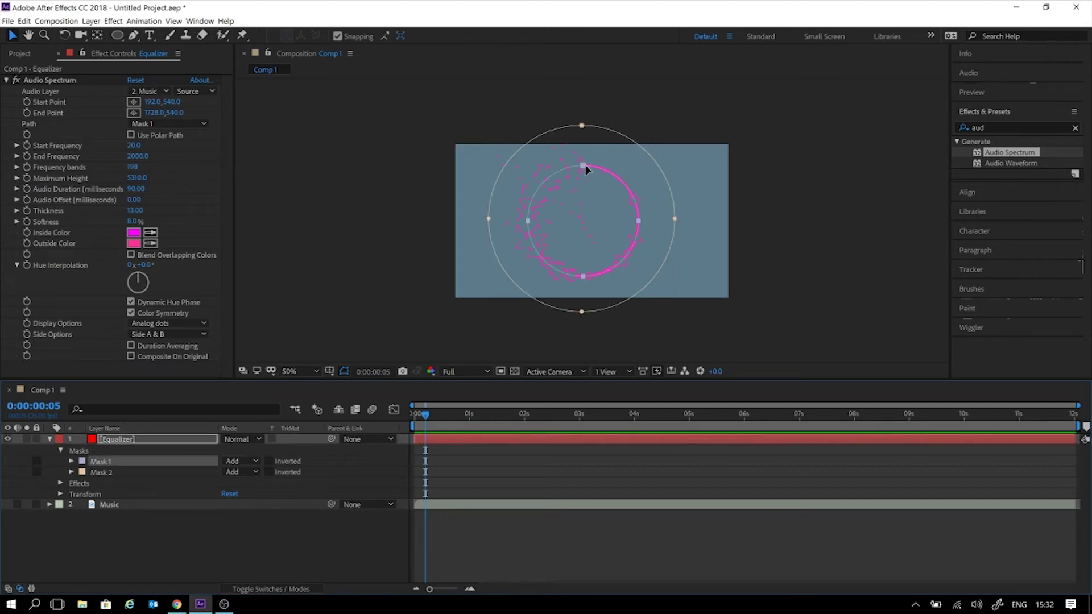
pyautogui.doubleClick(566, 173)
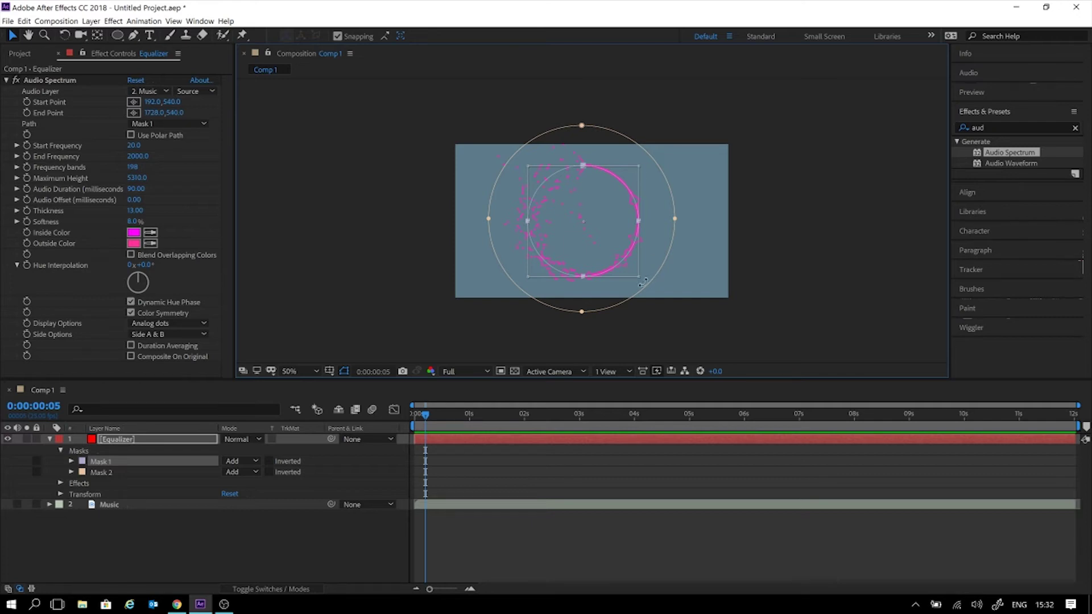
pyautogui.moveTo(637, 276); pyautogui.dragTo(589, 223)
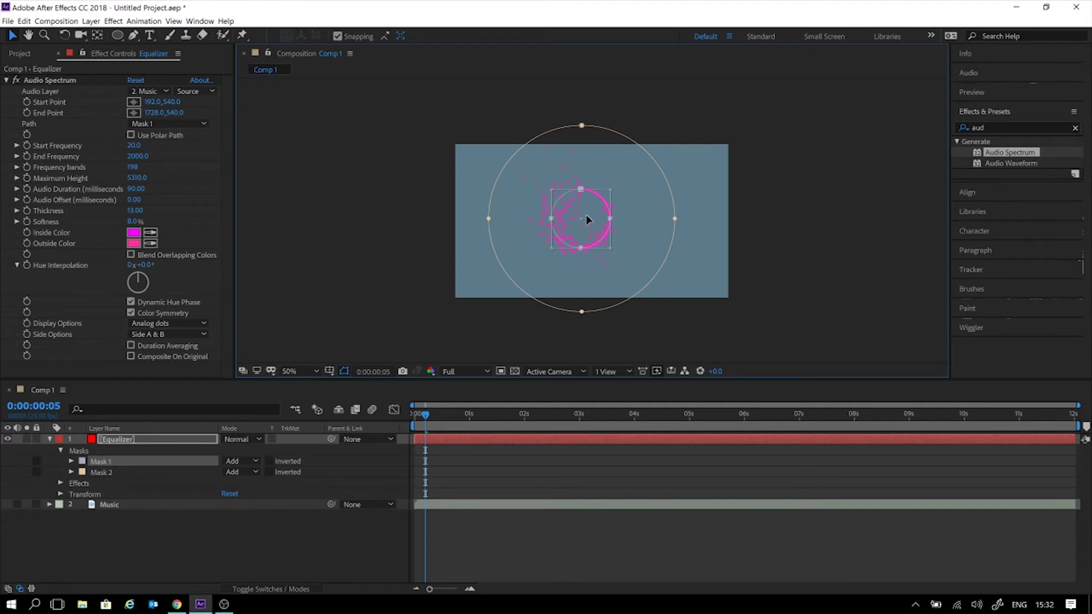
pyautogui.moveTo(590, 240); pyautogui.dragTo(594, 215)
pyautogui.hotkey('ctrl', 'z')
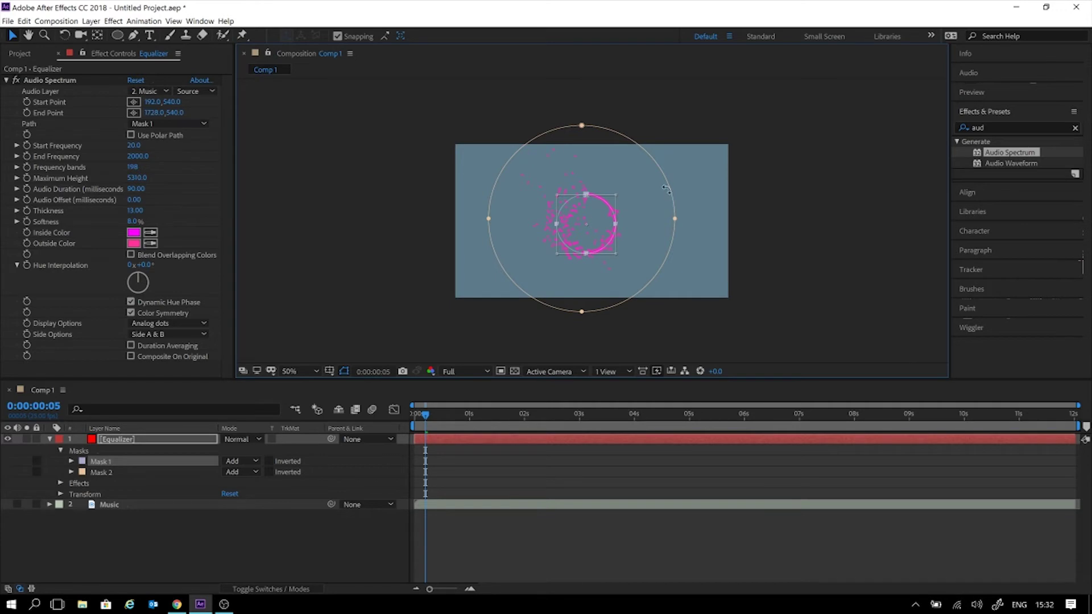
pyautogui.click(785, 177)
pyautogui.press('space')
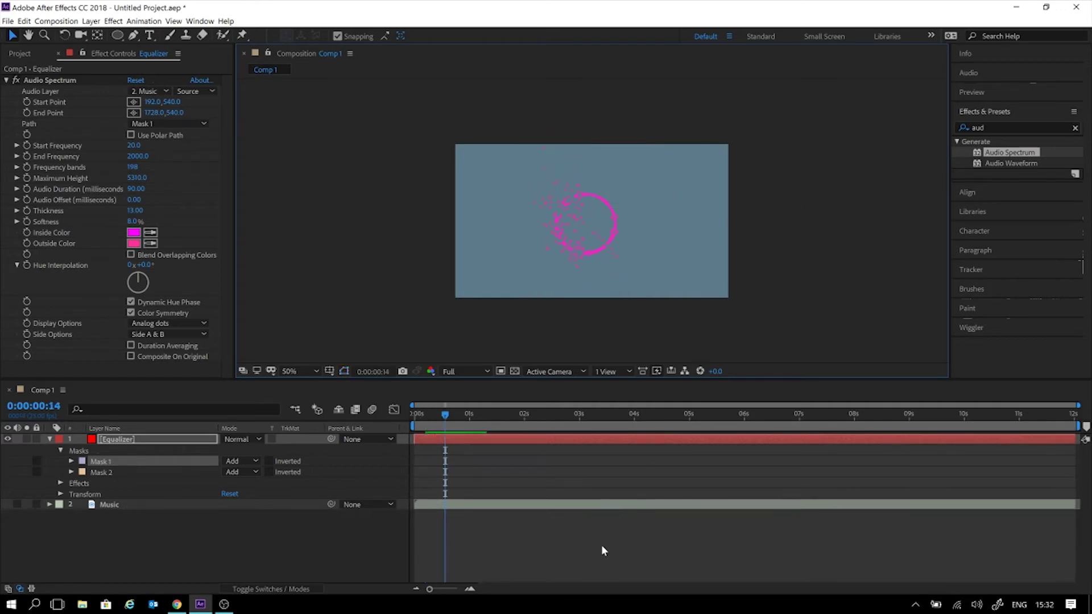
# Shift Mask 2 slightly to the right so it is centred horizontally around Mask 1.
pyautogui.click(111, 476)
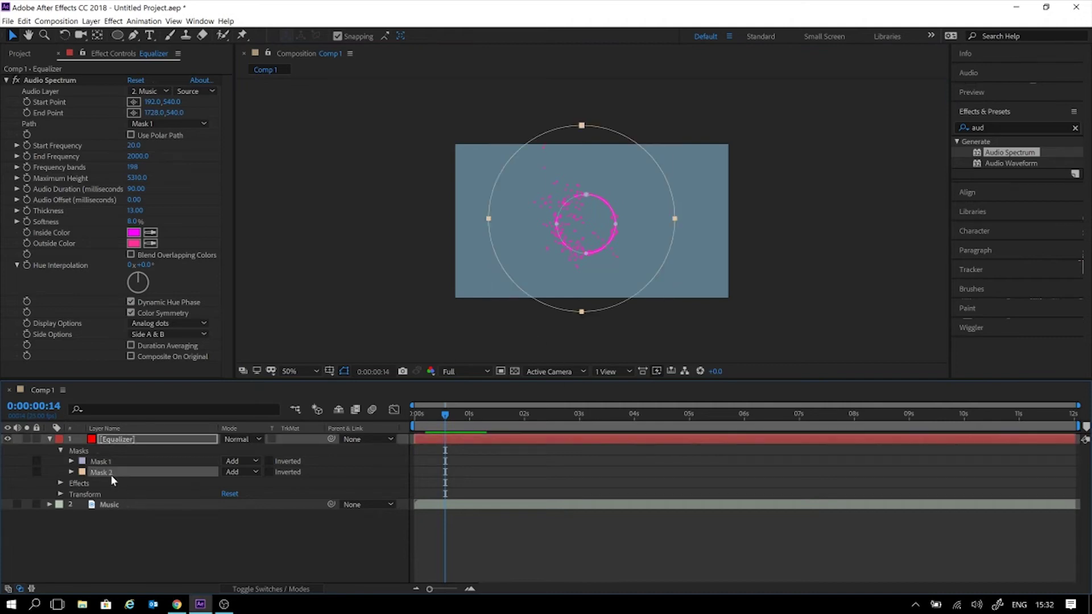
pyautogui.doubleClick(670, 247)
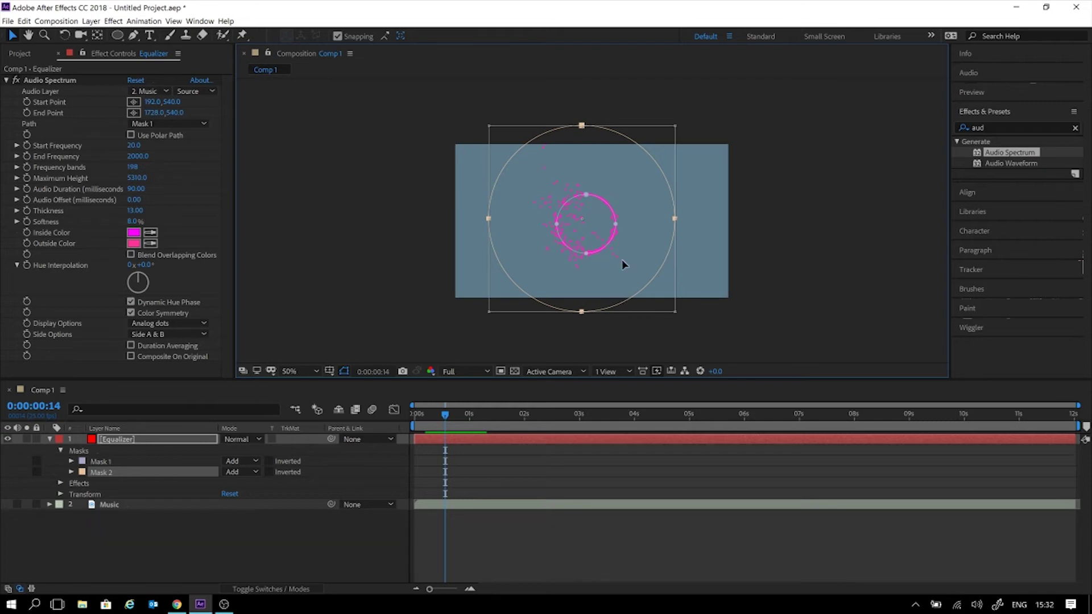
pyautogui.click(485, 537)
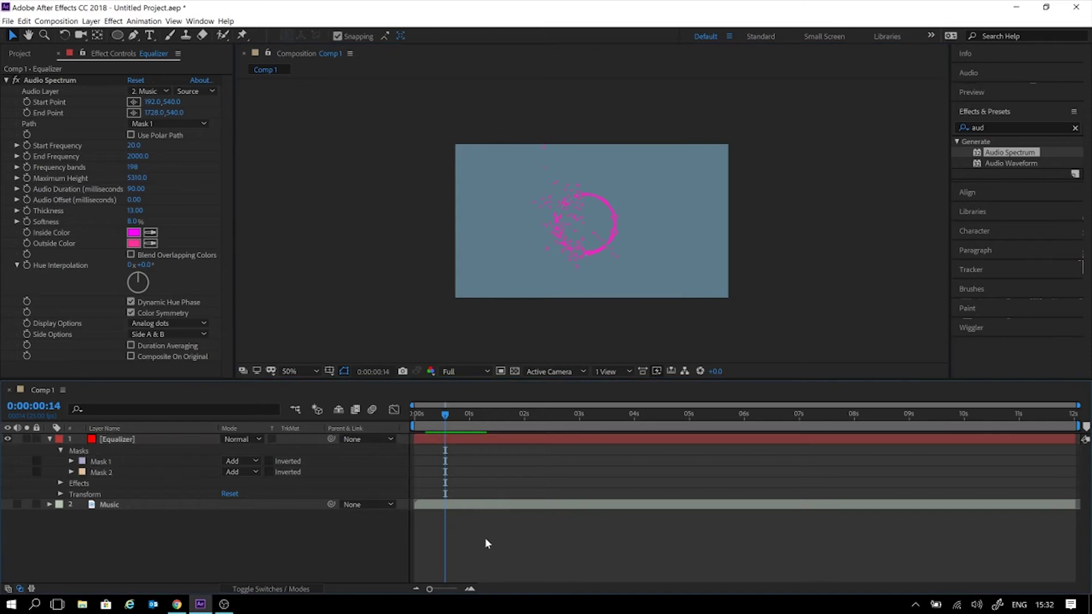
pyautogui.click(101, 474)
pyautogui.click(95, 554)
pyautogui.click(107, 473)
pyautogui.click(133, 35)
pyautogui.moveTo(674, 217); pyautogui.dragTo(680, 218)
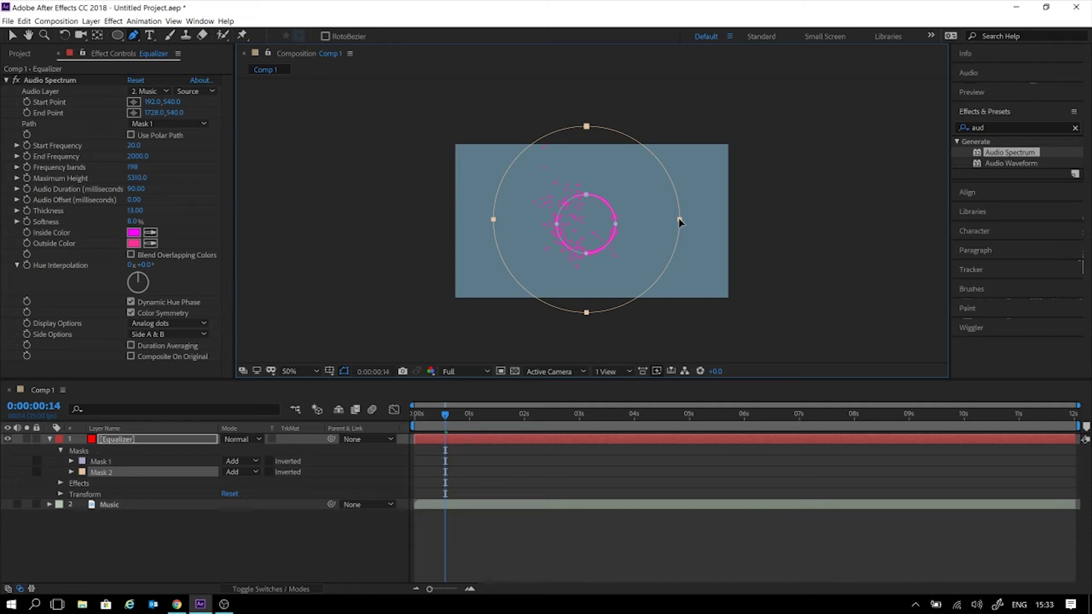
pyautogui.click(135, 537)
pyautogui.click(107, 472)
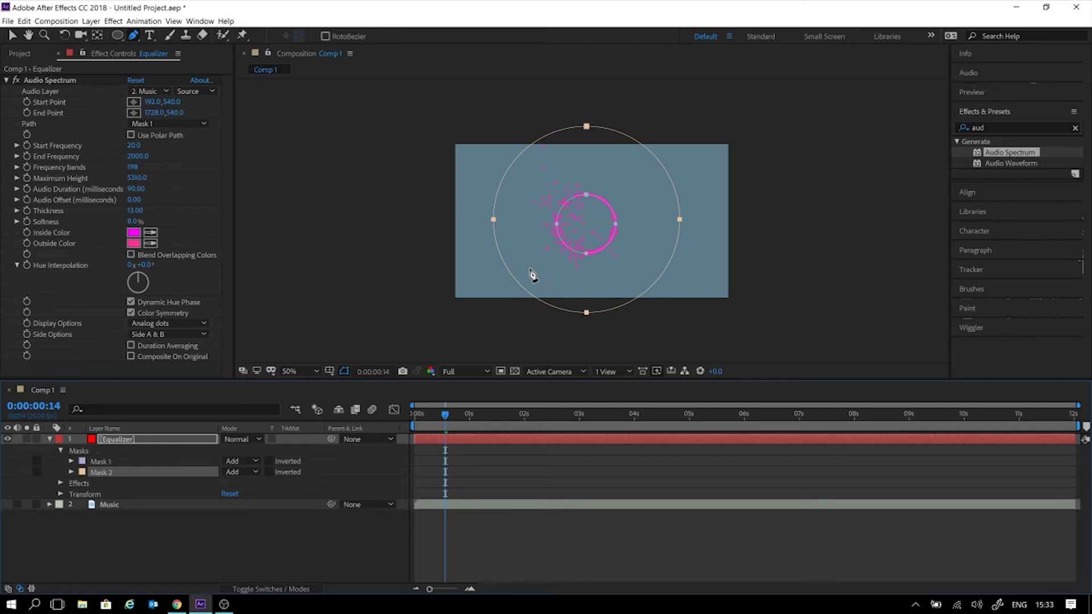
# Move Mask 2 slightly down so it is concentric with Mask 1.
pyautogui.click(12, 35)
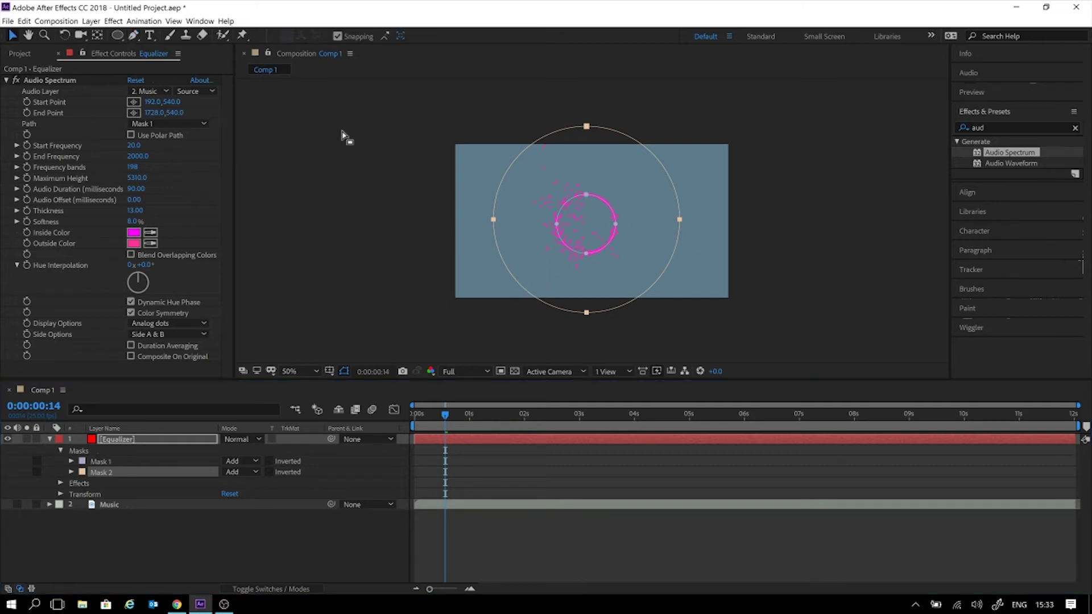
pyautogui.click(586, 126)
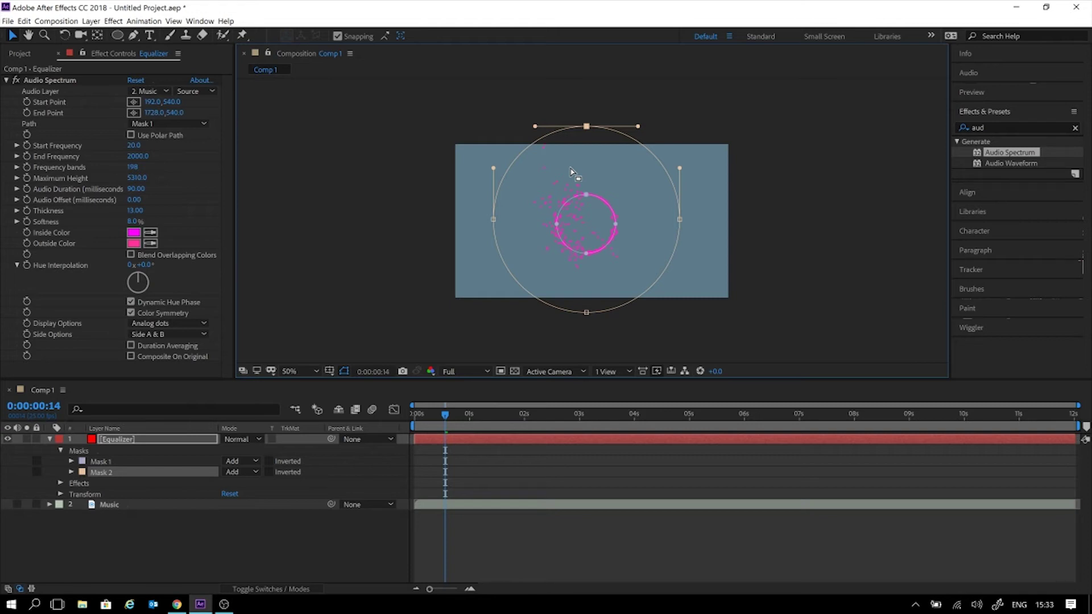
pyautogui.doubleClick(587, 127)
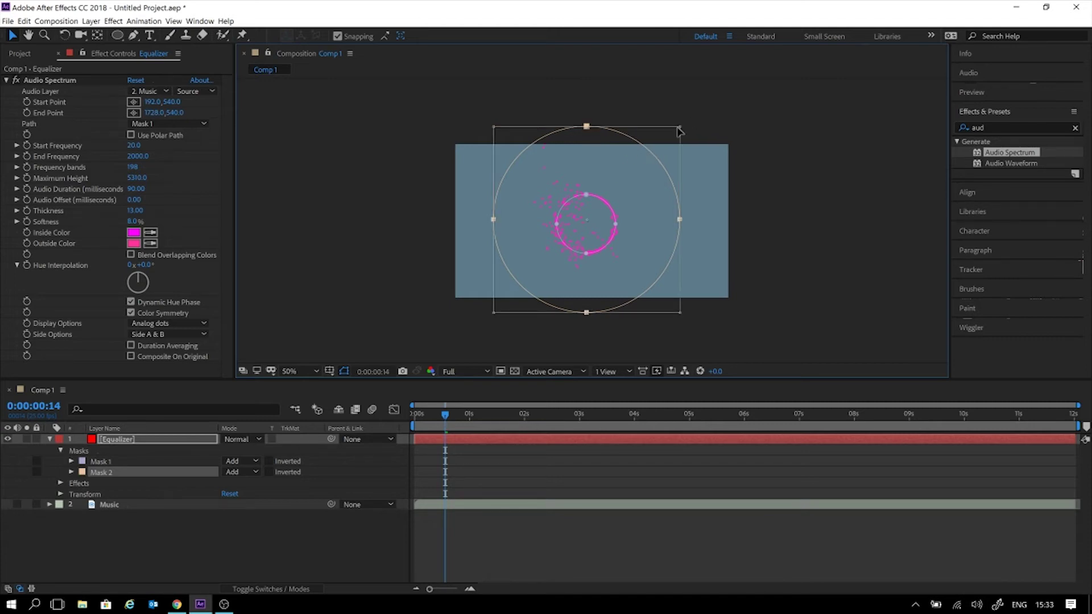
pyautogui.moveTo(608, 156)
pyautogui.mouseDown()
pyautogui.moveTo(612, 189)
pyautogui.moveTo(609, 165)
pyautogui.mouseUp()
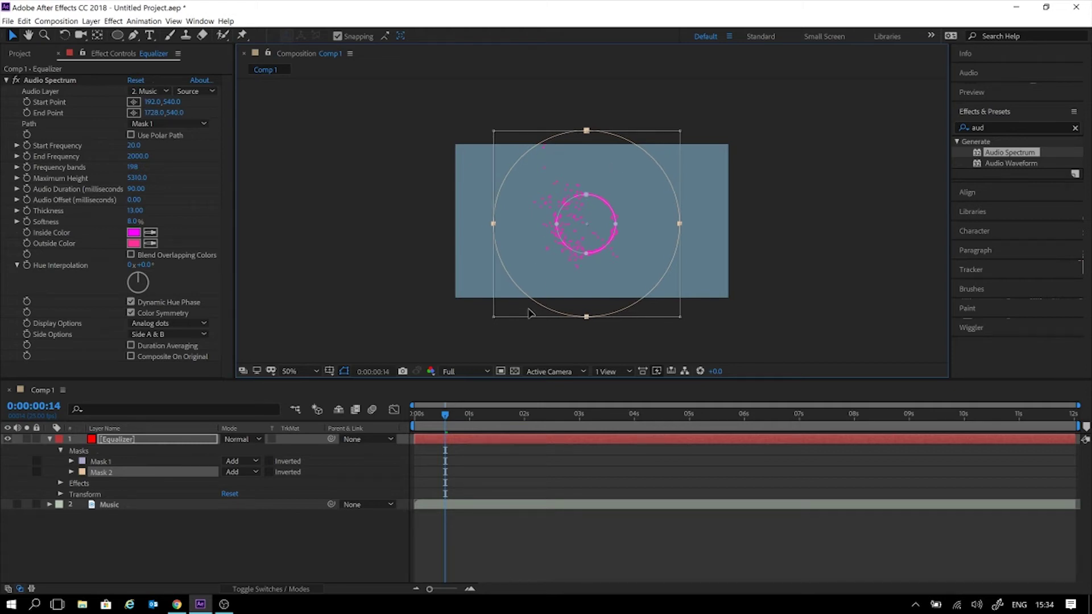
pyautogui.click(663, 550)
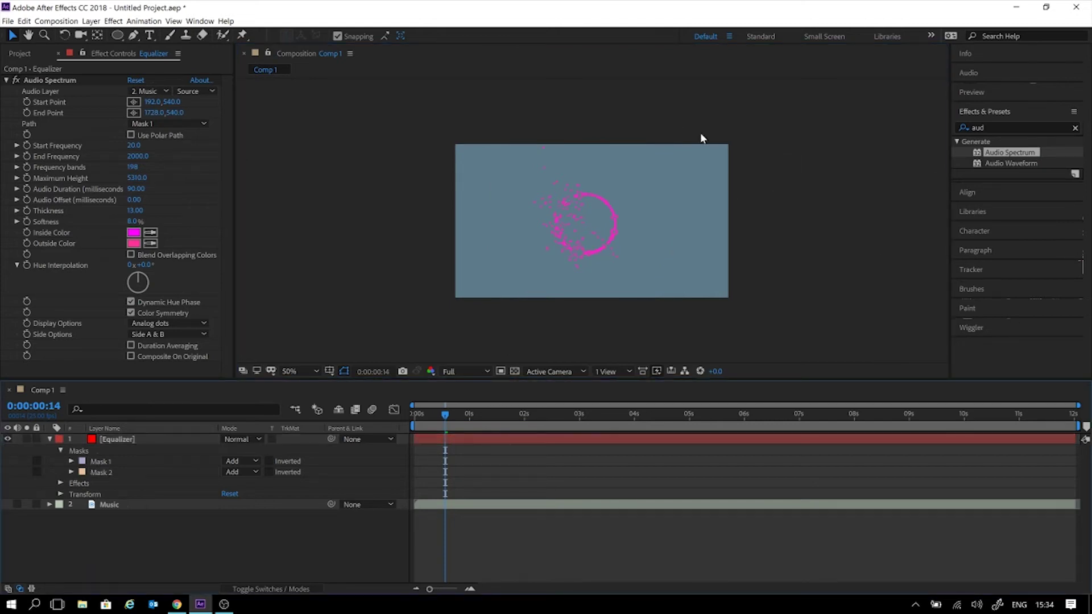
# Show the Align options and scrub Comp 1 to 0:00:02:13 to check the spectrum inside the repositioned mask.
pyautogui.click(1018, 192)
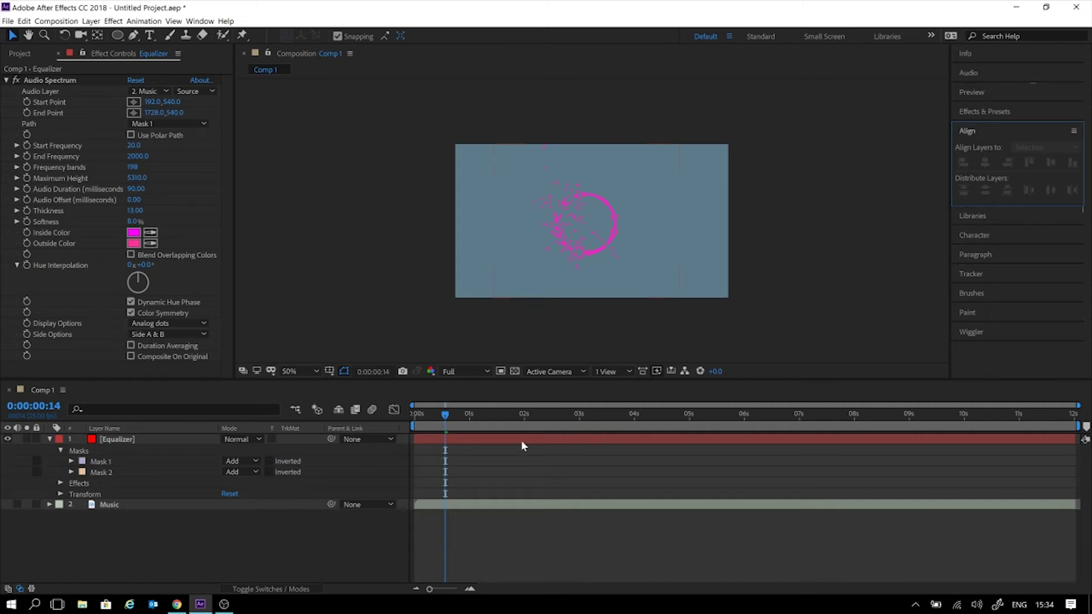
pyautogui.click(426, 414)
pyautogui.moveTo(472, 417); pyautogui.dragTo(552, 422)
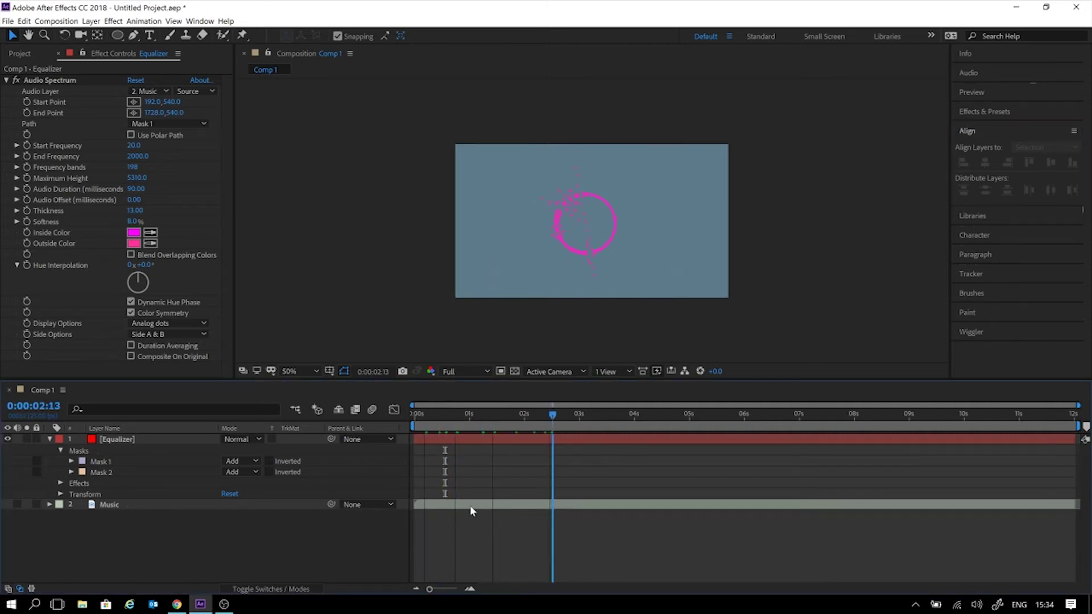
# Pre-compose the Equalizer and Music layers into a new composition named Specturm Audio, moving all attributes into it.
pyautogui.click(50, 440)
pyautogui.moveTo(101, 517); pyautogui.dragTo(153, 438)
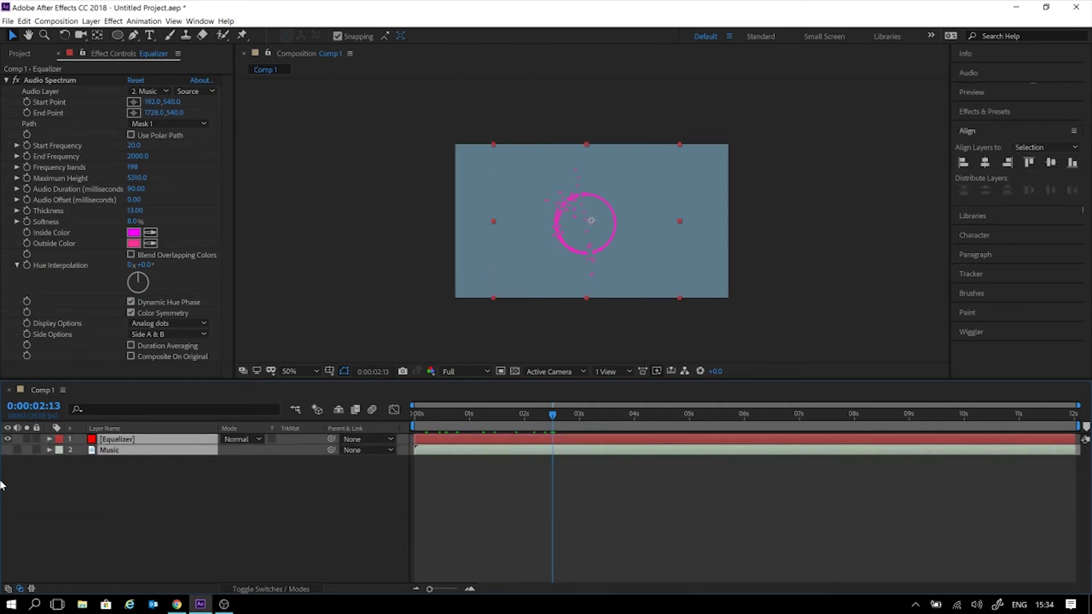
pyautogui.rightClick(114, 454)
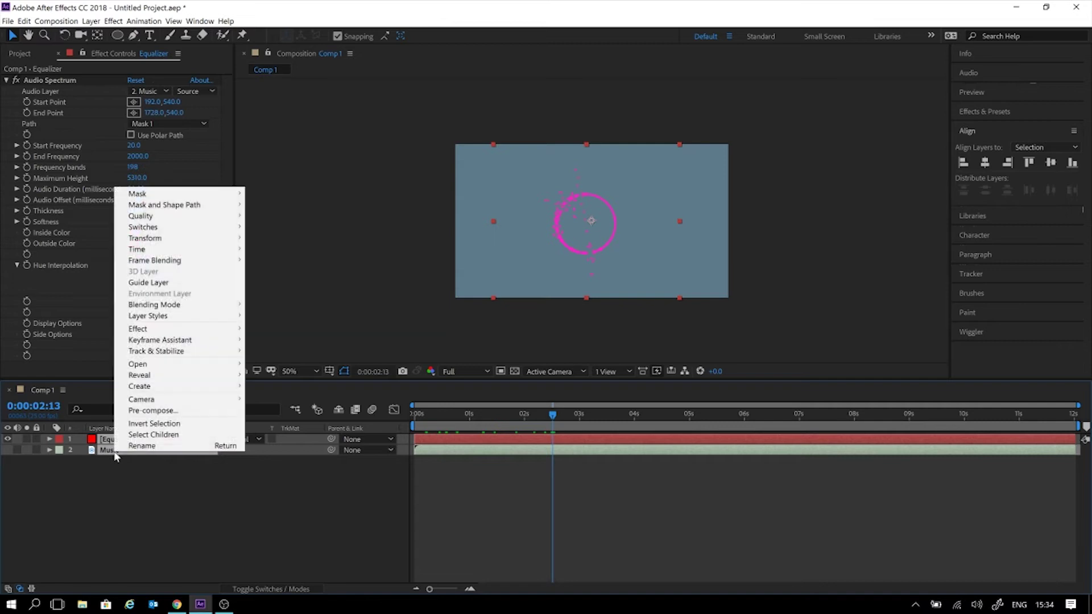
pyautogui.click(175, 411)
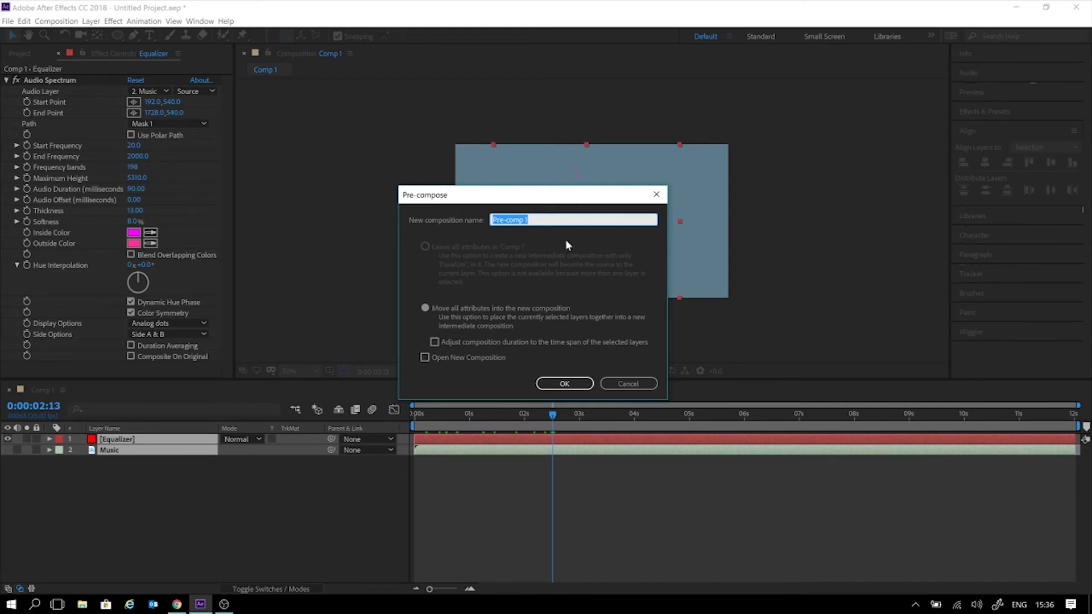
pyautogui.write('Specturm Audio')
pyautogui.click(558, 384)
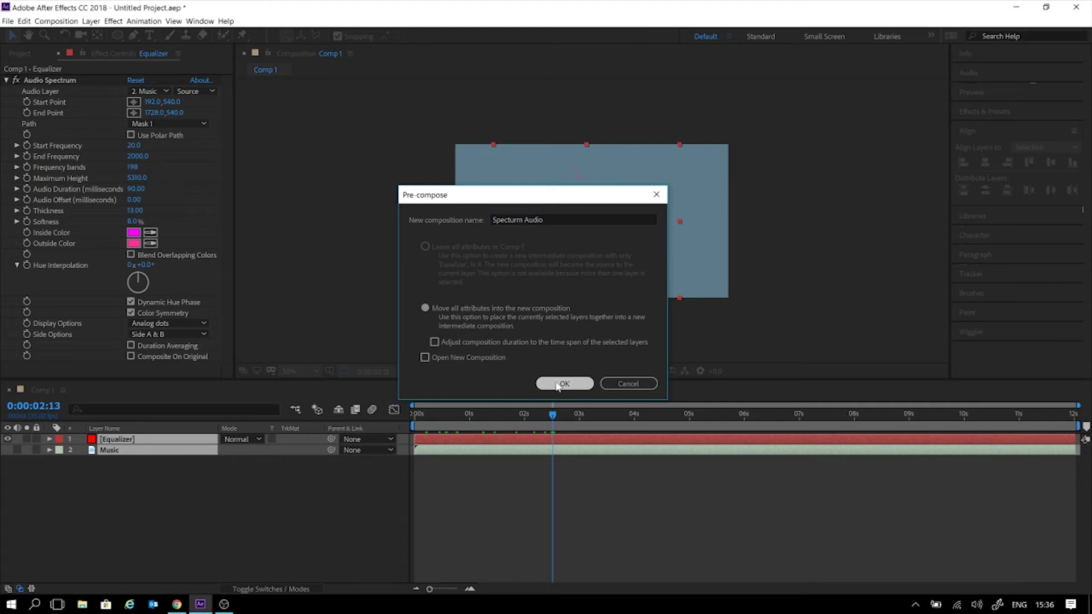
pyautogui.click(599, 463)
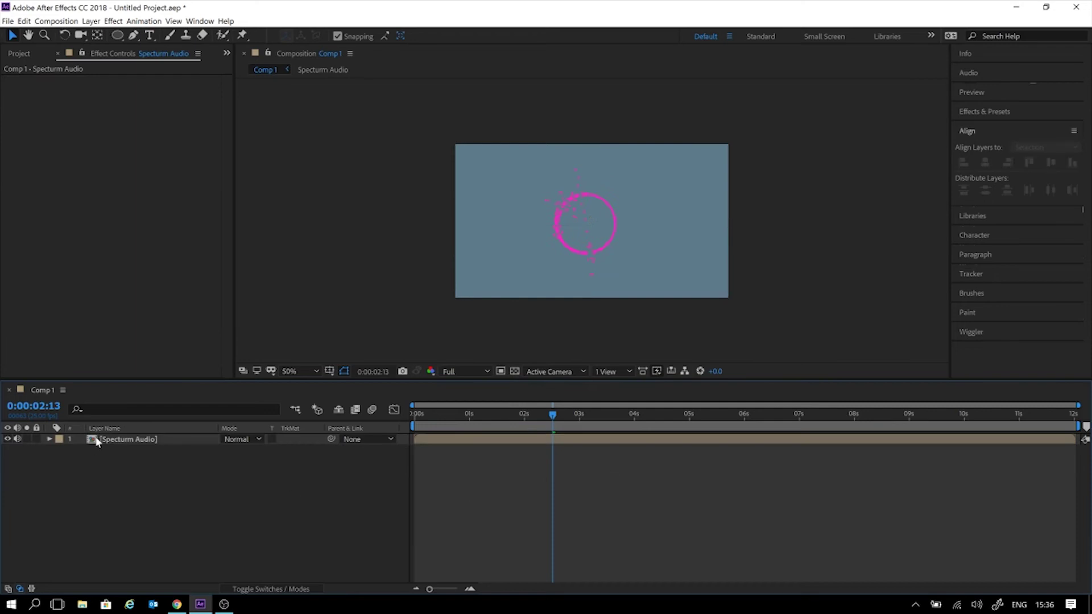
# Open the Specturm Audio pre-composition to check its layers, and return to Comp 1.
pyautogui.click(149, 441)
pyautogui.doubleClick(148, 439)
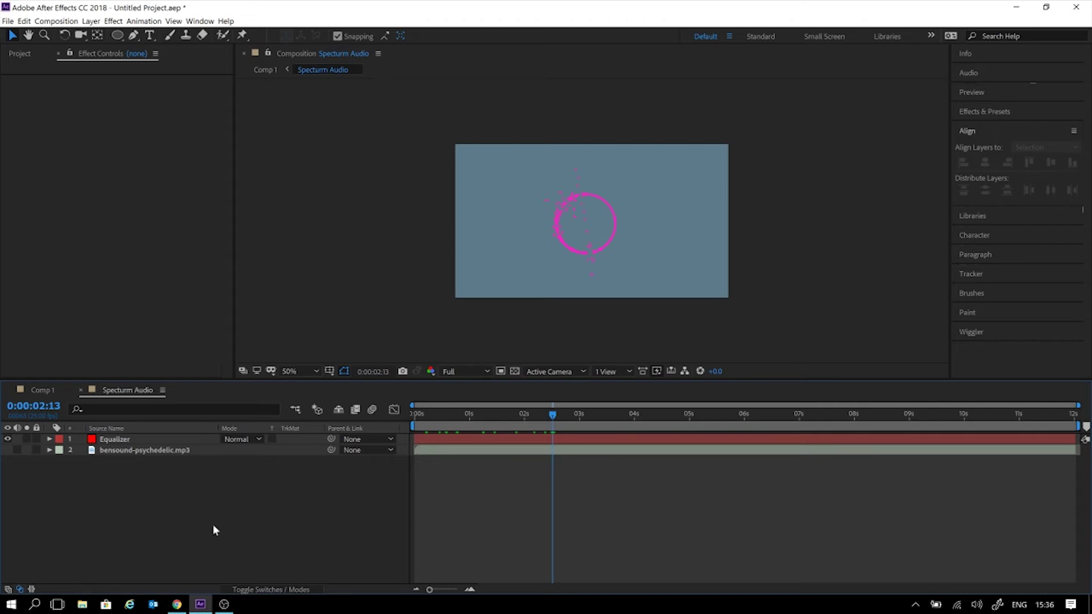
pyautogui.click(80, 390)
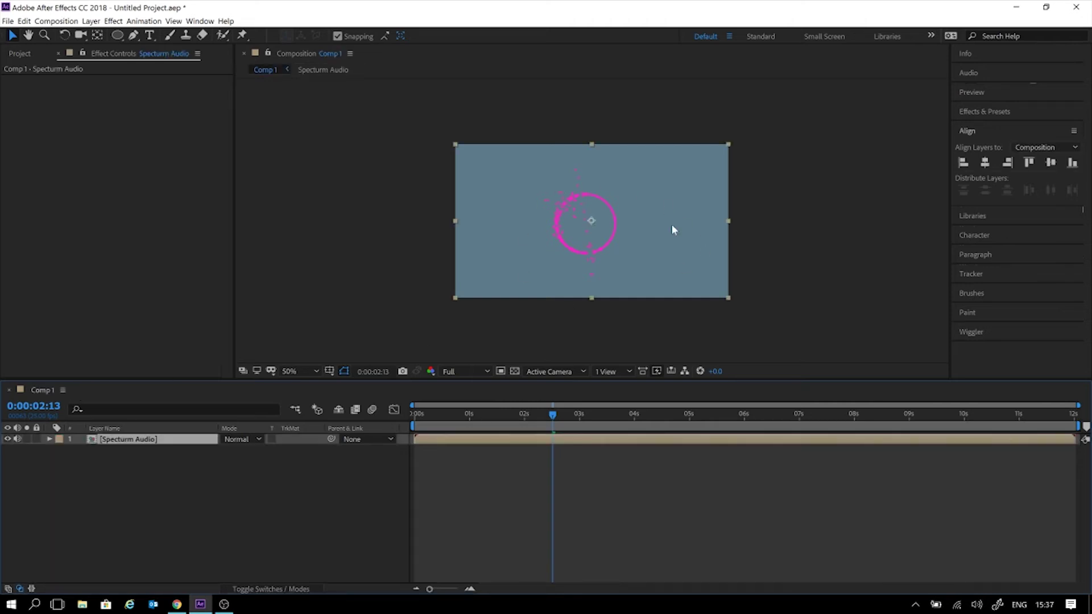
# Scrub Comp 1 to 0:00:04:19 and review the Specturm Audio layer's transform properties.
pyautogui.moveTo(445, 420); pyautogui.dragTo(677, 395)
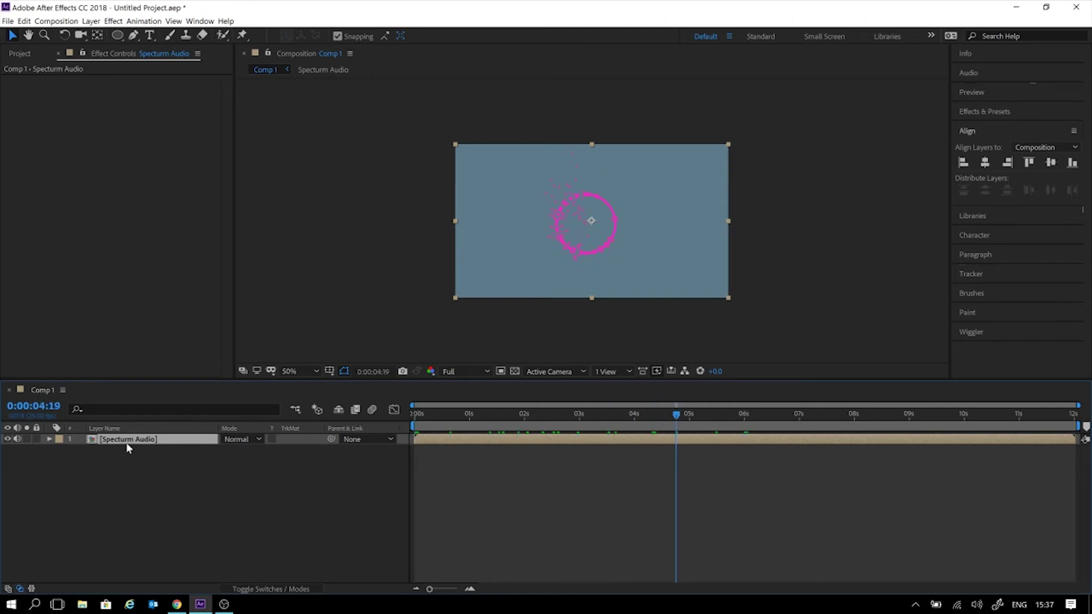
pyautogui.click(49, 440)
pyautogui.click(64, 450)
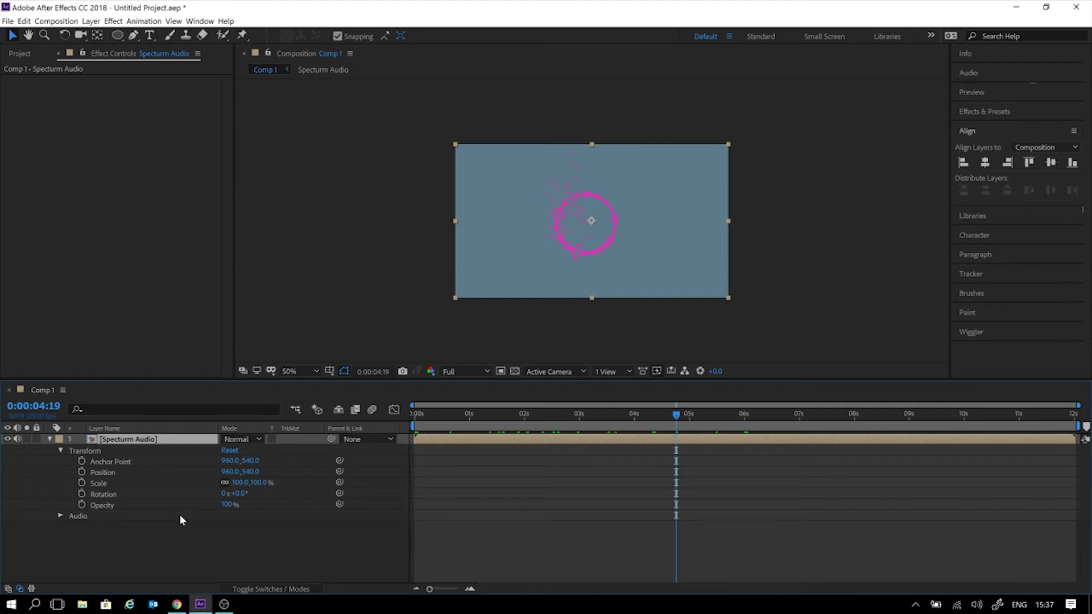
pyautogui.click(49, 439)
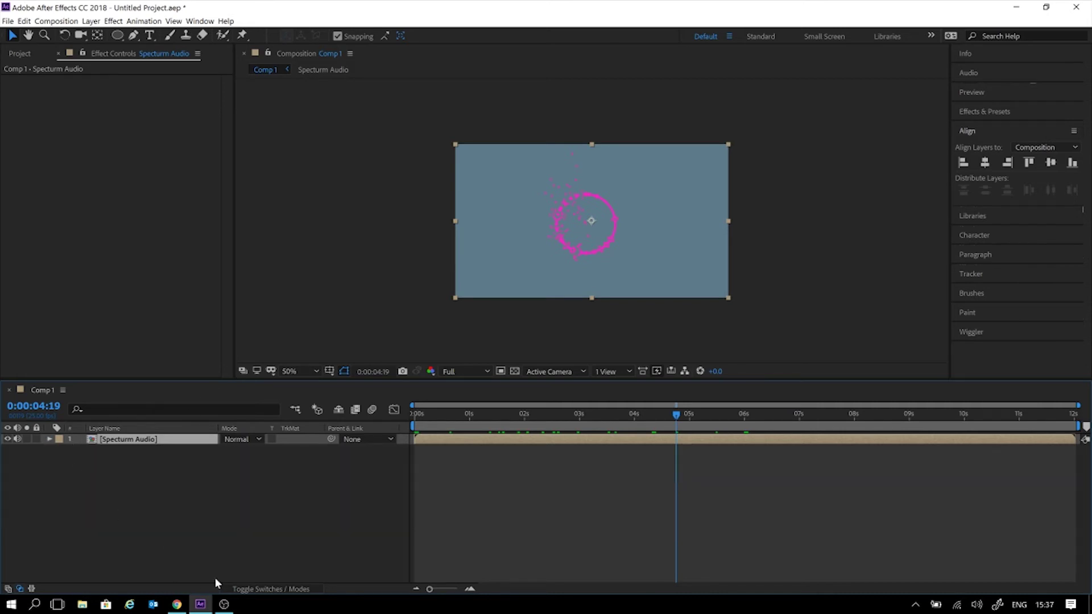
# Make Specturm Audio a 3D layer, with its rotation properties revealed and the Rotation tool active.
pyautogui.click(285, 587)
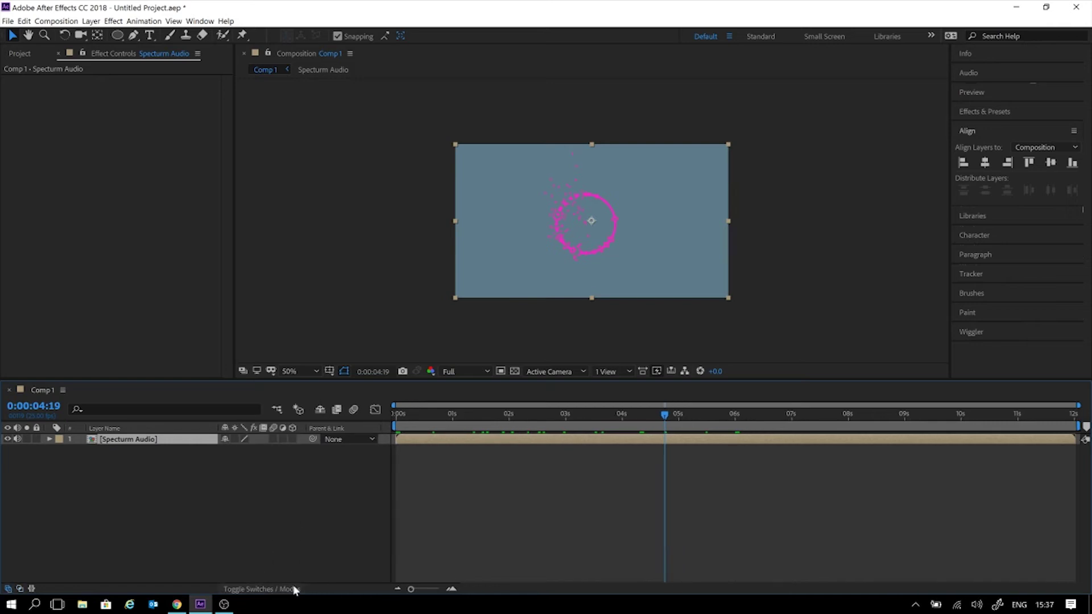
pyautogui.click(293, 439)
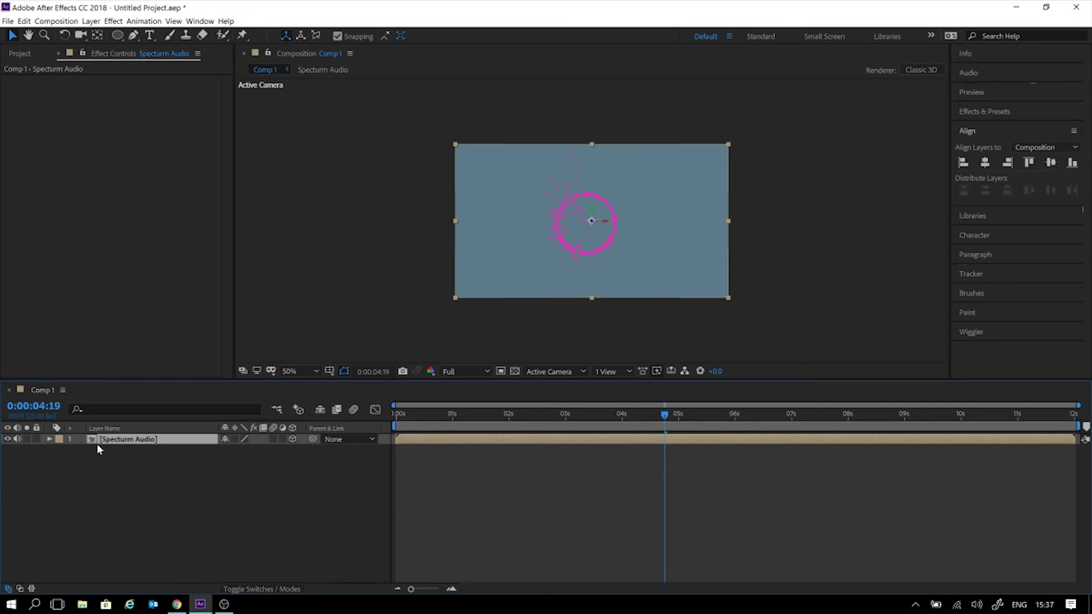
pyautogui.press('r')
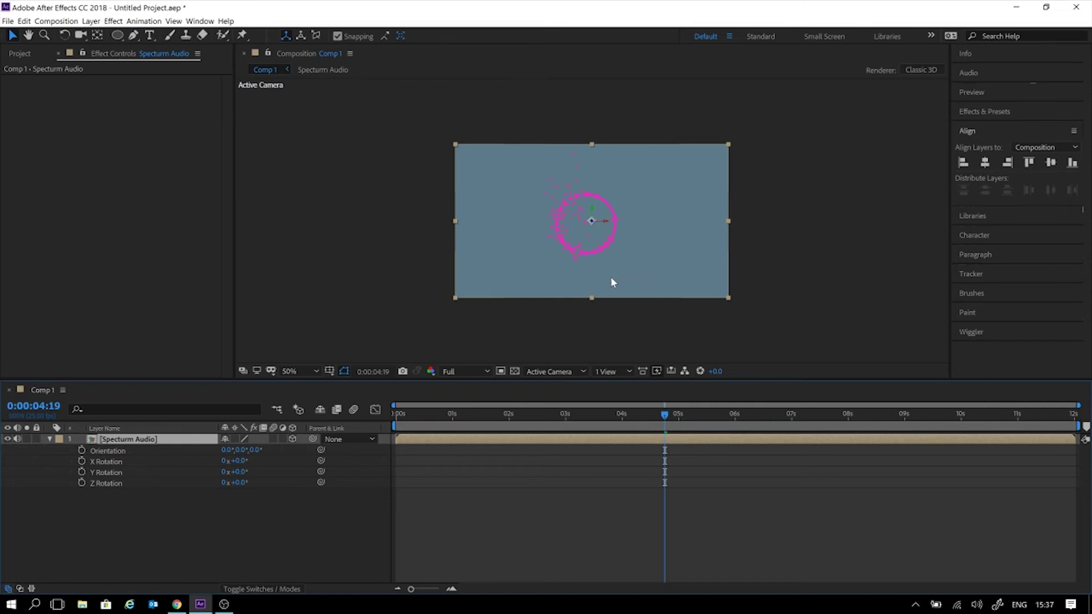
pyautogui.press('y')
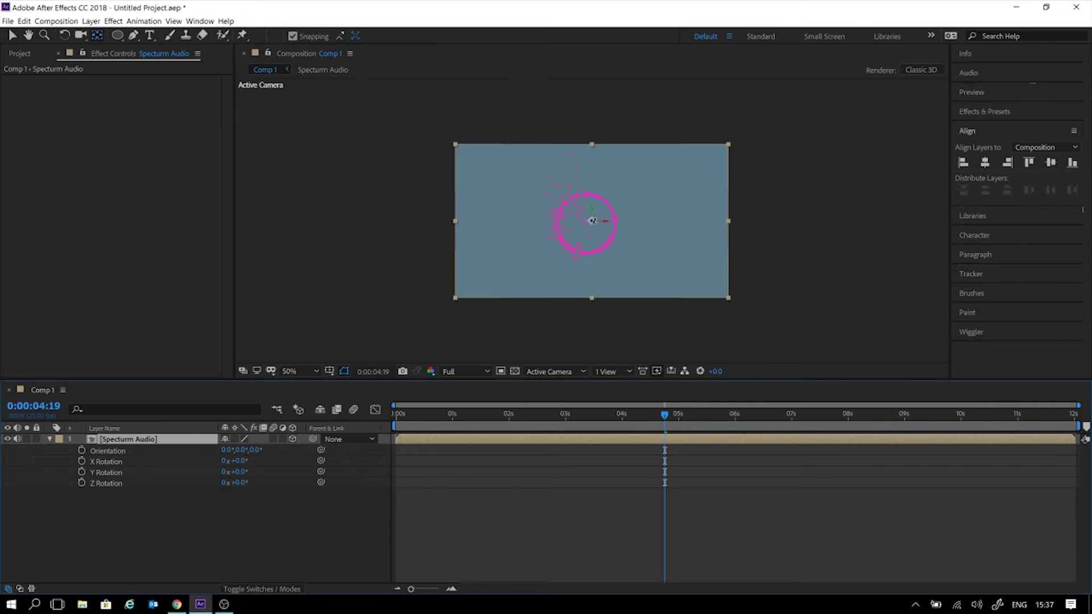
pyautogui.press('w')
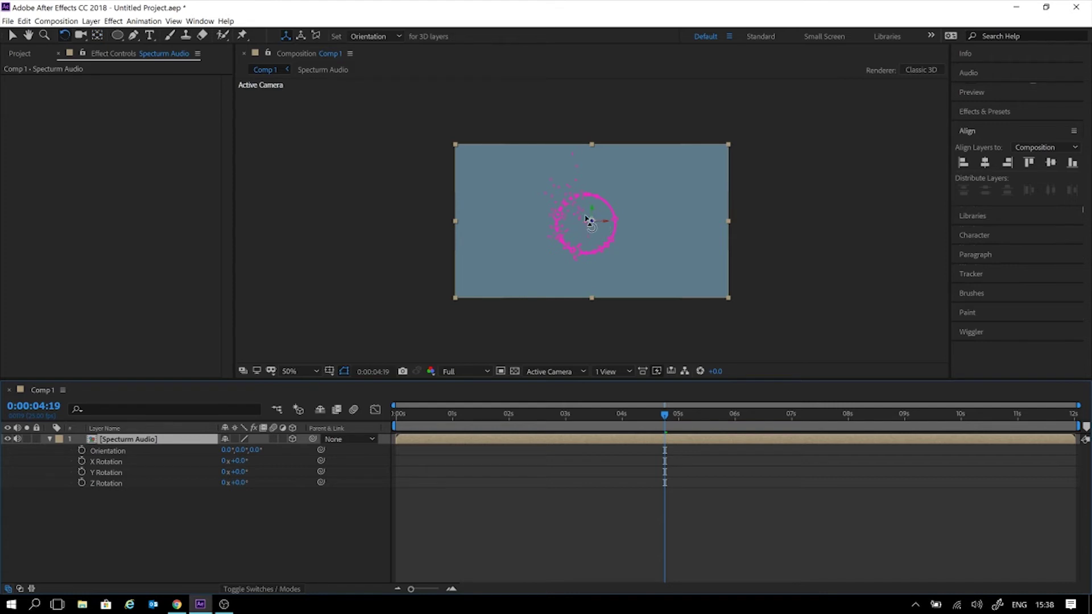
# Try tilting the Specturm Audio layer freehand to an orientation of about 321°, 5°, 354°, and preview the composition from near the start.
pyautogui.click(591, 220)
pyautogui.moveTo(591, 219); pyautogui.dragTo(591, 171)
pyautogui.moveTo(527, 412); pyautogui.dragTo(411, 405)
pyautogui.click(585, 533)
pyautogui.press('space')
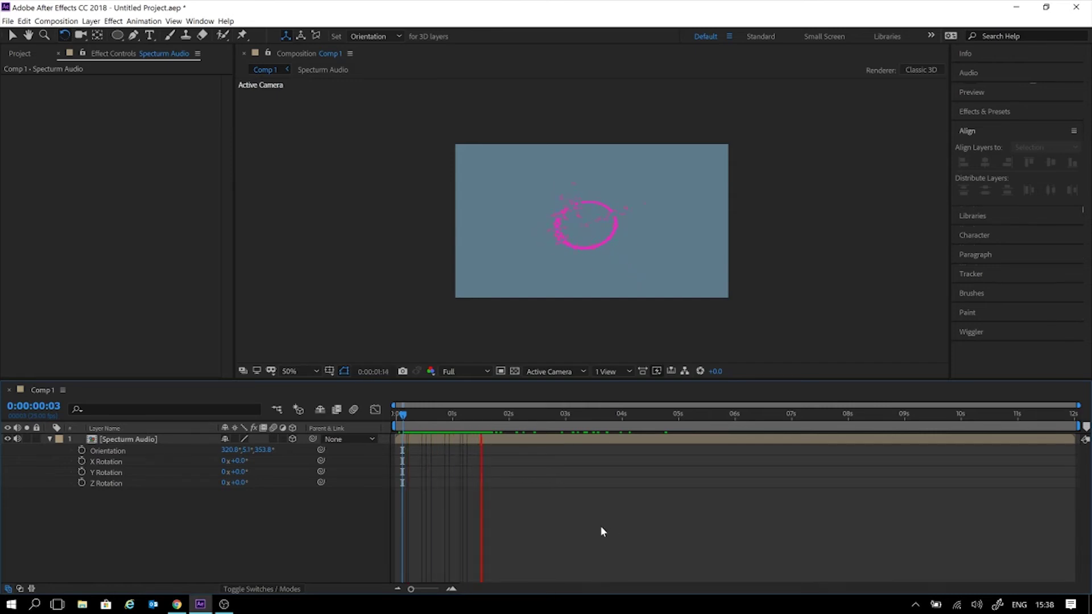
pyautogui.press('space')
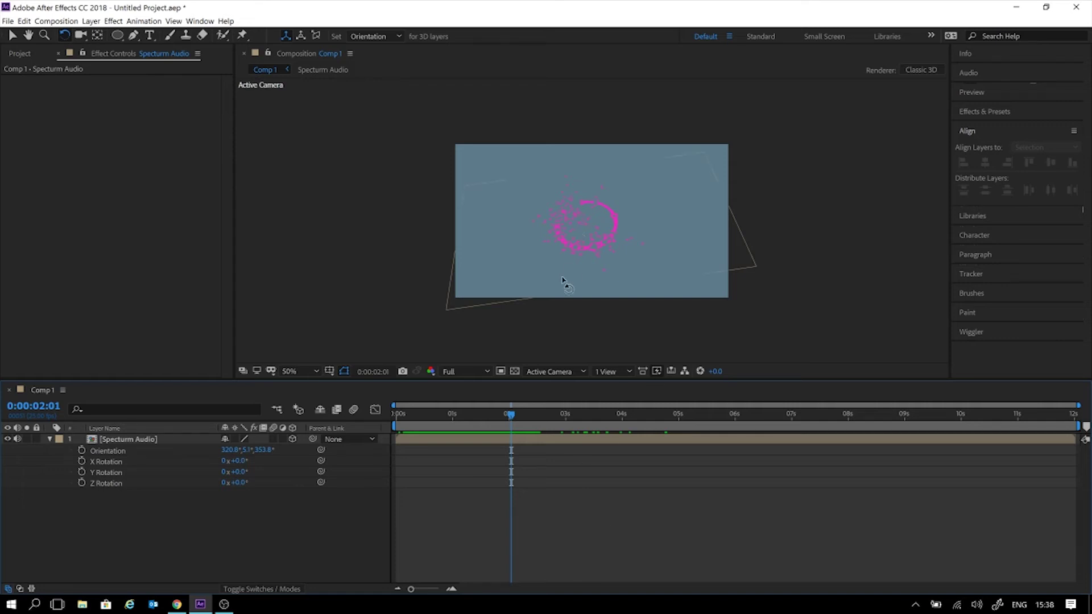
# Try a steeper freehand tilt of about 282°, 15°, 79°, and undo the Specturm Audio layer's orientation changes.
pyautogui.moveTo(594, 221)
pyautogui.mouseDown()
pyautogui.moveTo(595, 205)
pyautogui.moveTo(604, 238)
pyautogui.mouseUp()
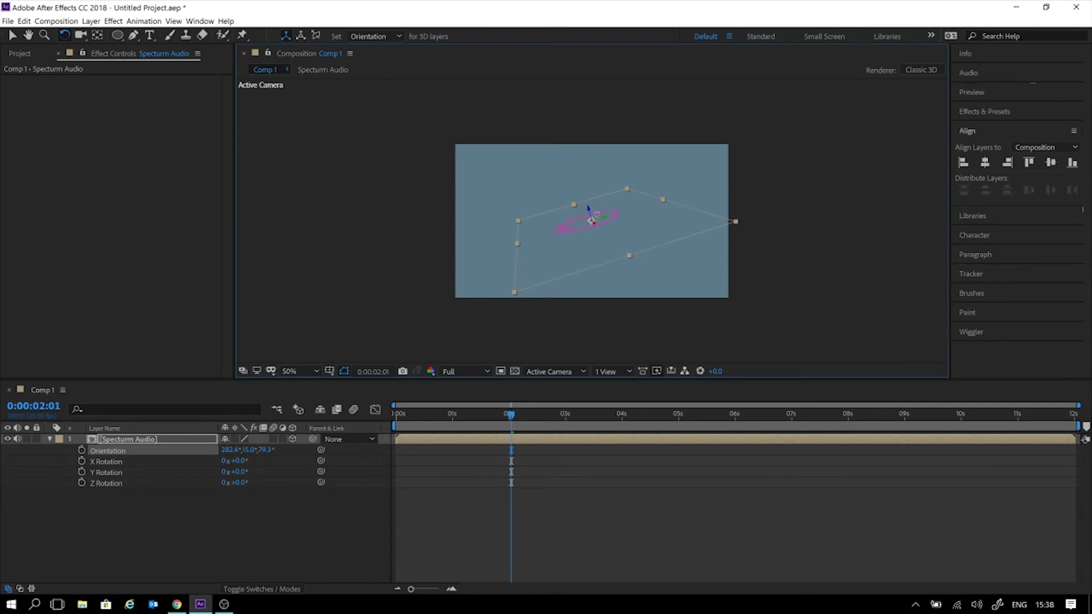
pyautogui.press('.')
pyautogui.press('.')
pyautogui.press(',')
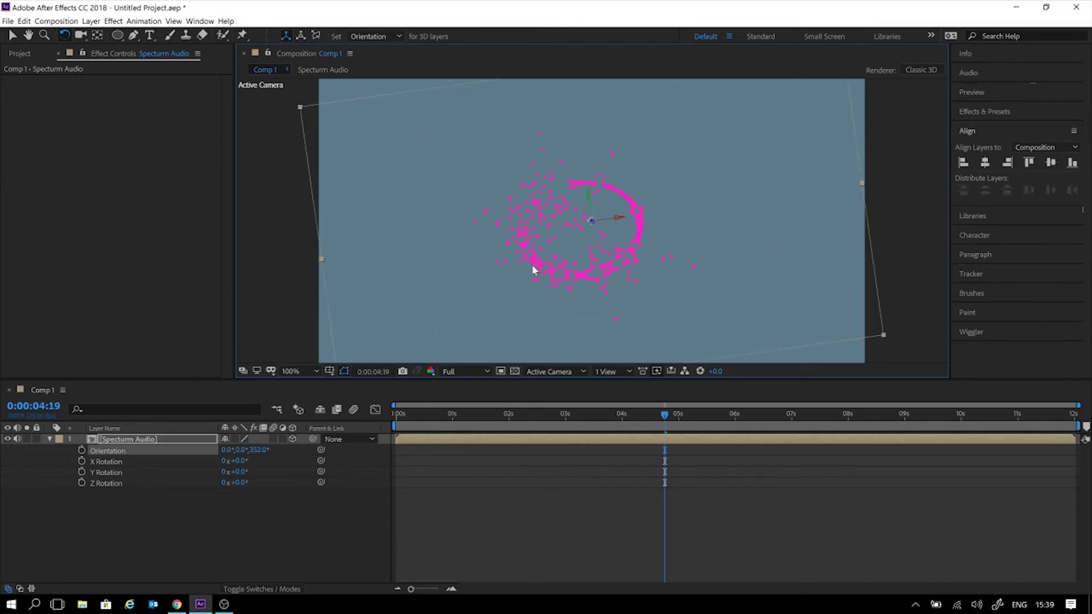
pyautogui.hotkey('ctrl', 'z')
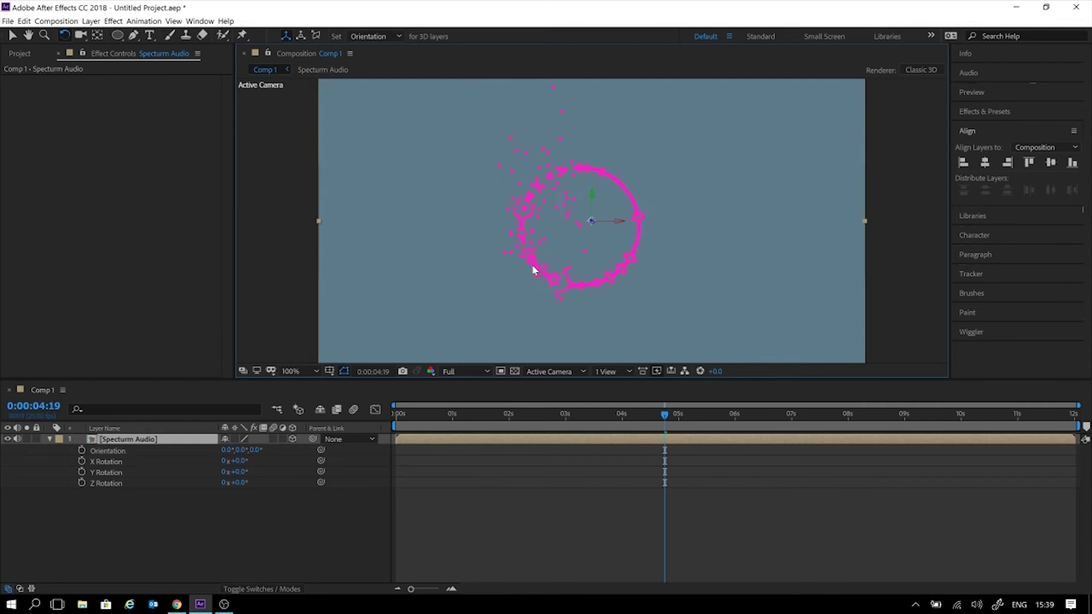
pyautogui.scroll(-4, 644, 249)
pyautogui.scroll(3, 643, 250)
# Tilt the Specturm Audio layer around its X axis only, to an orientation of about 293°.
pyautogui.click(573, 523)
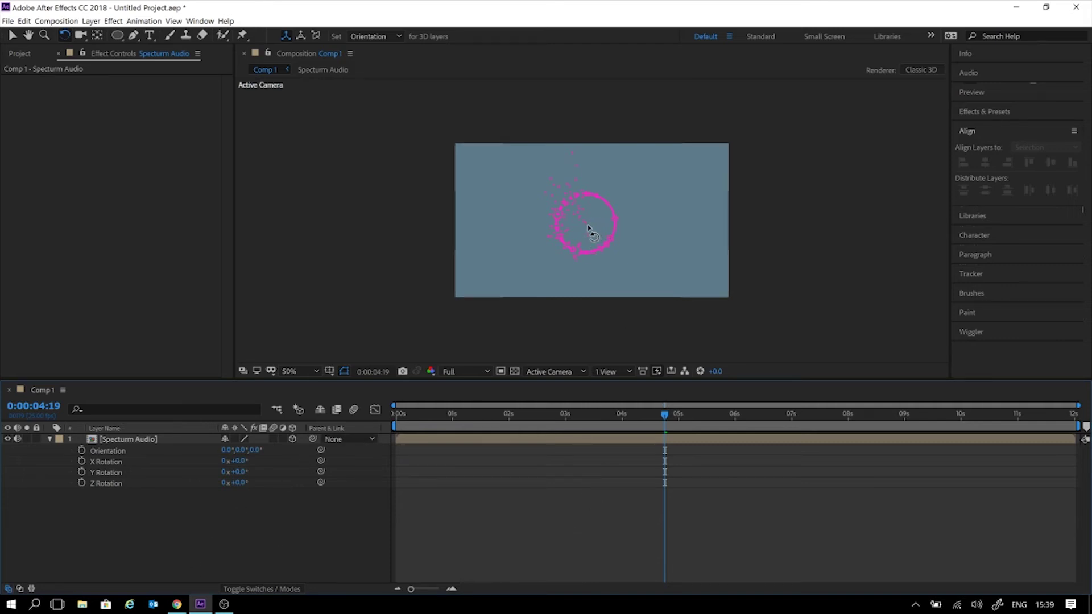
pyautogui.click(582, 442)
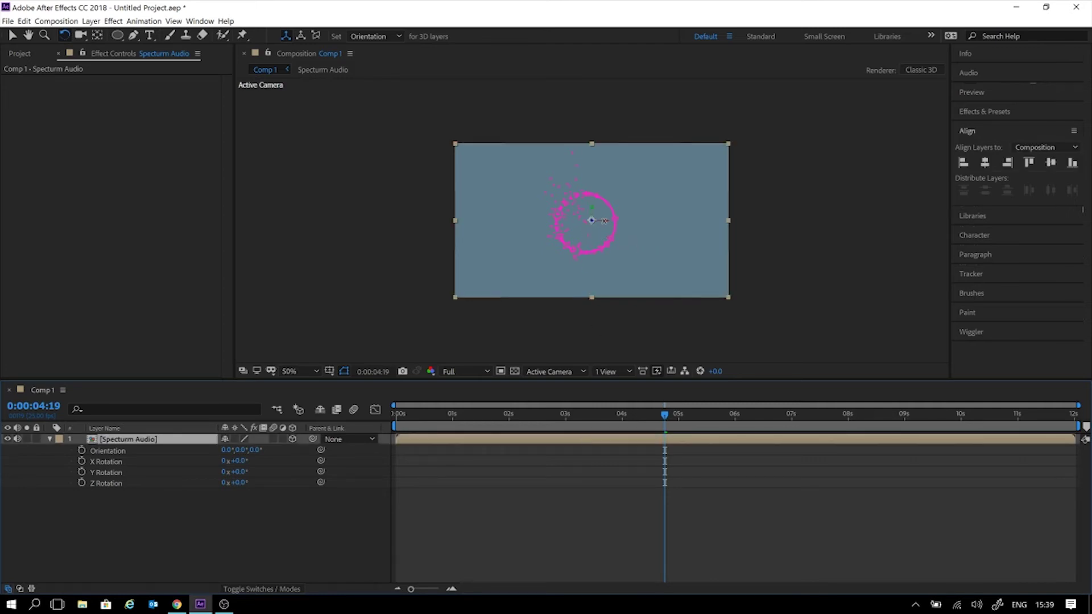
pyautogui.moveTo(605, 224); pyautogui.dragTo(606, 211)
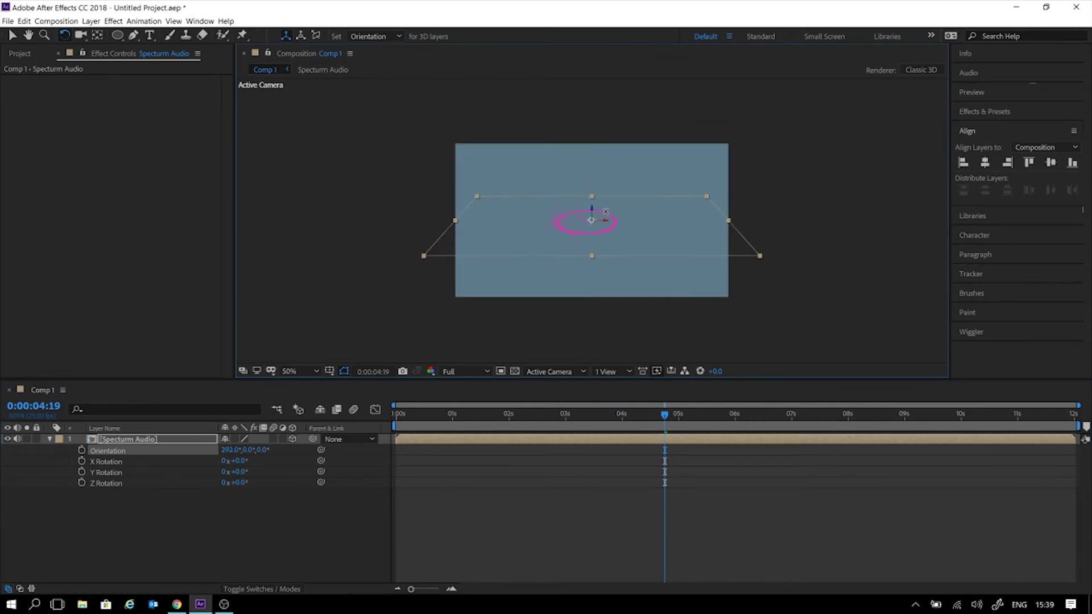
# Find the Echo effect and apply it to the Specturm Audio layer, with the Selection tool active.
pyautogui.click(541, 545)
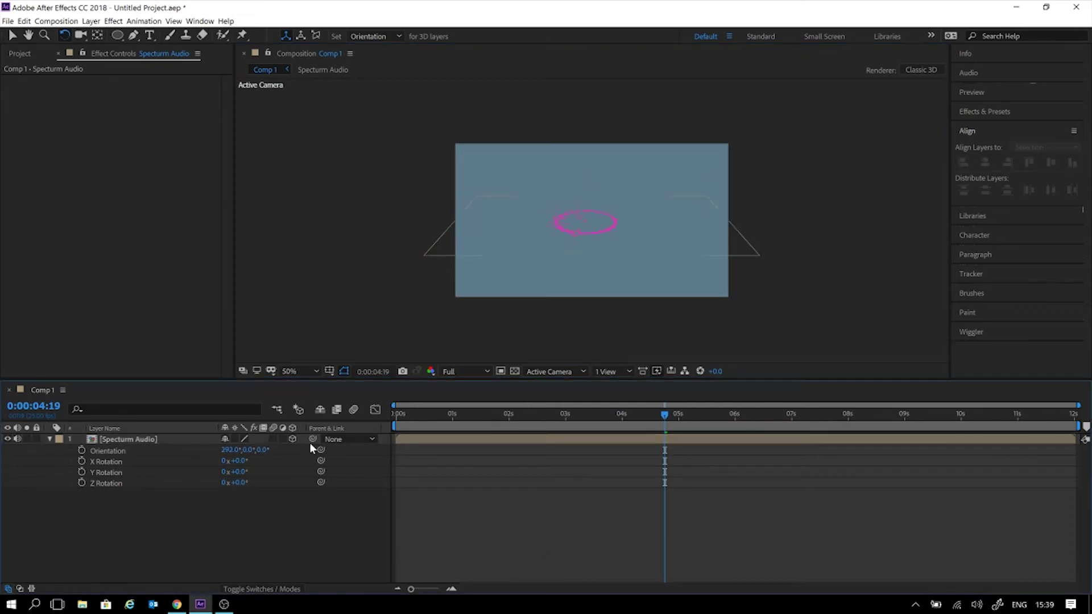
pyautogui.click(142, 440)
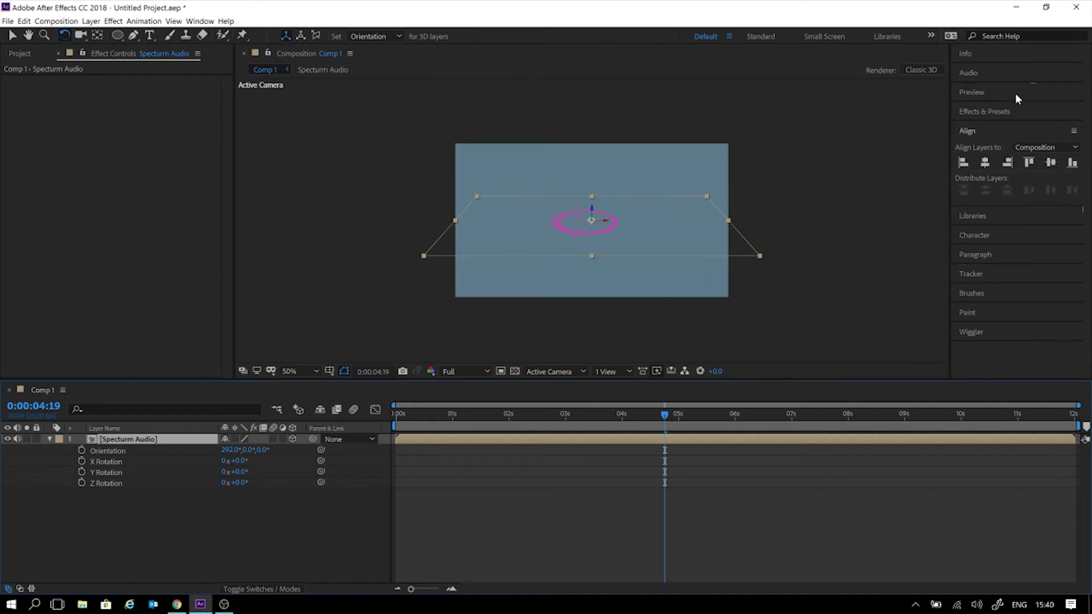
pyautogui.click(991, 110)
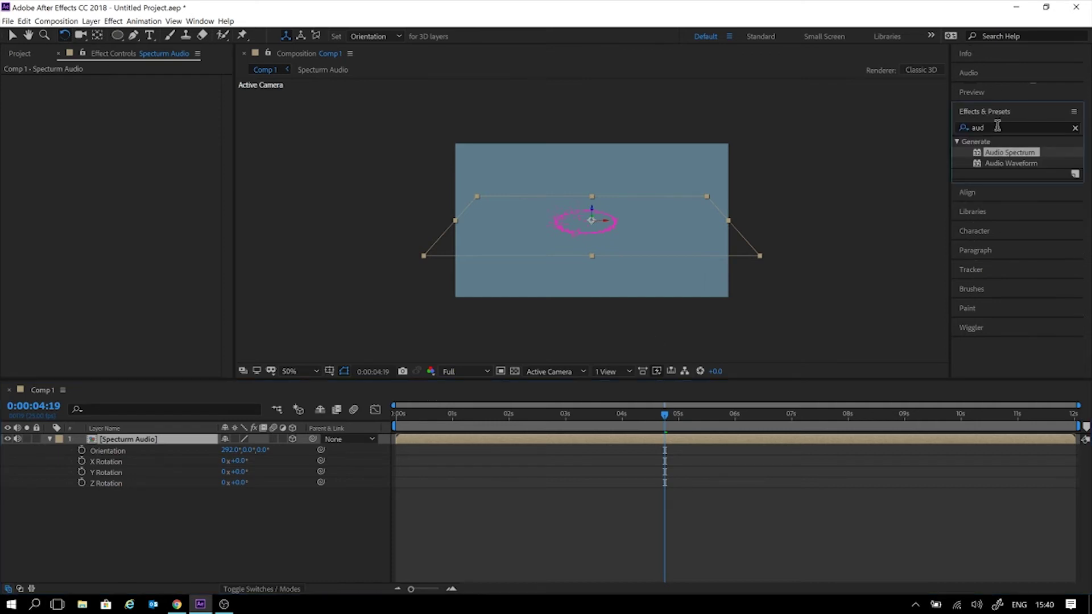
pyautogui.moveTo(998, 127); pyautogui.dragTo(948, 129)
pyautogui.write('echo')
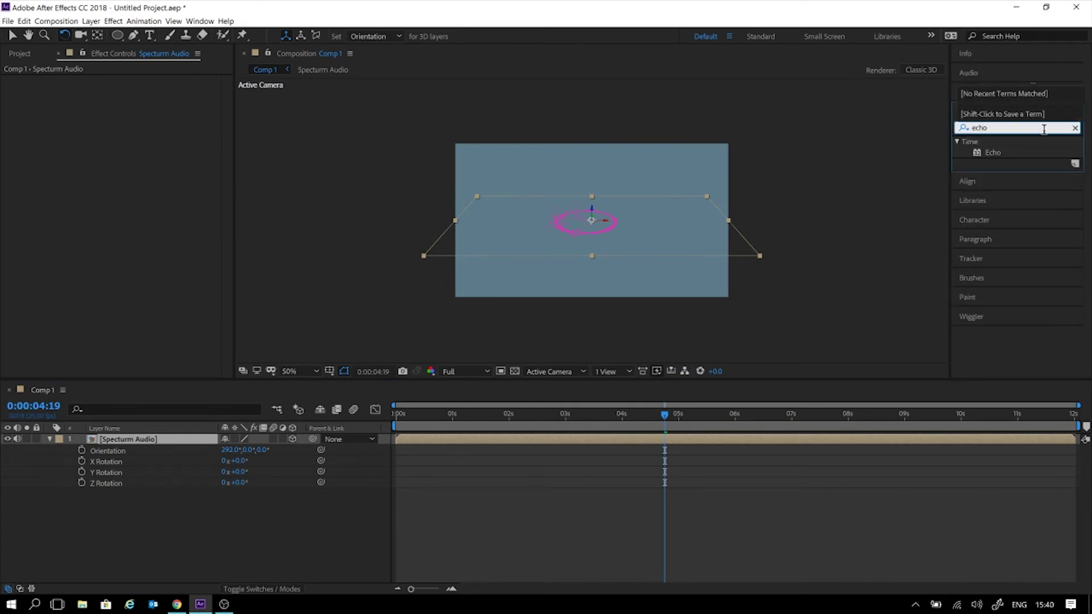
pyautogui.moveTo(991, 155); pyautogui.dragTo(171, 441)
pyautogui.press('v')
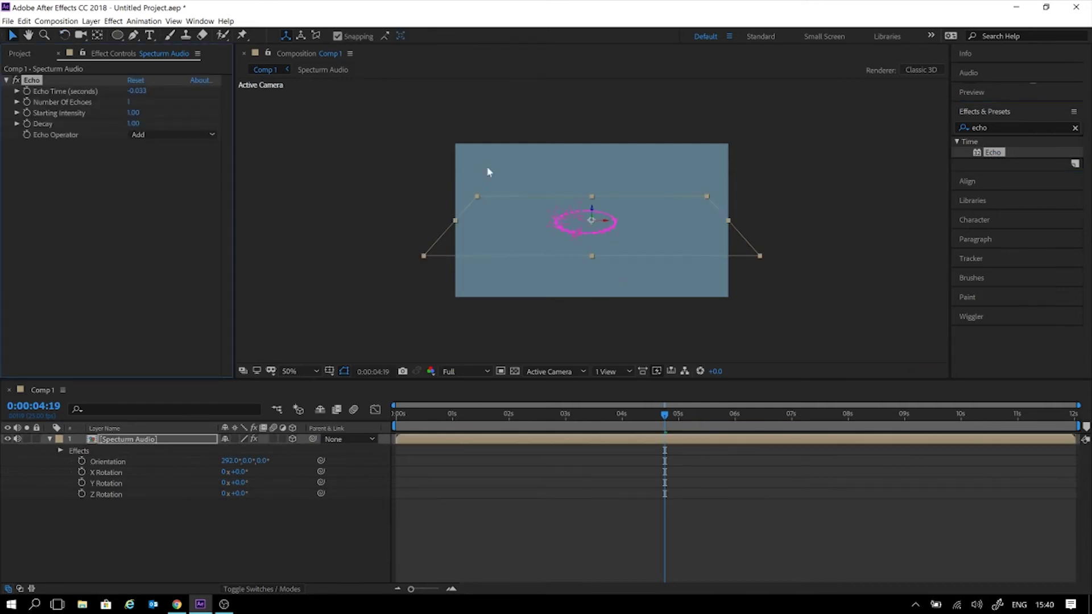
# Try Echo settings of 5 echoes, a decay of 1.59 and the Minimum echo operator.
pyautogui.moveTo(131, 106); pyautogui.dragTo(197, 142)
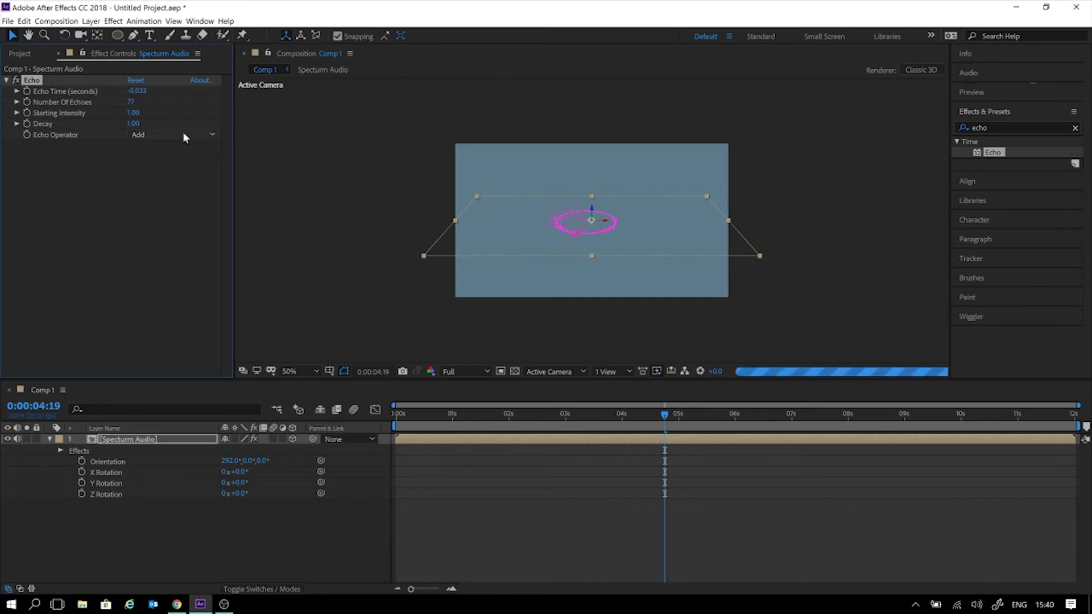
pyautogui.click(133, 103)
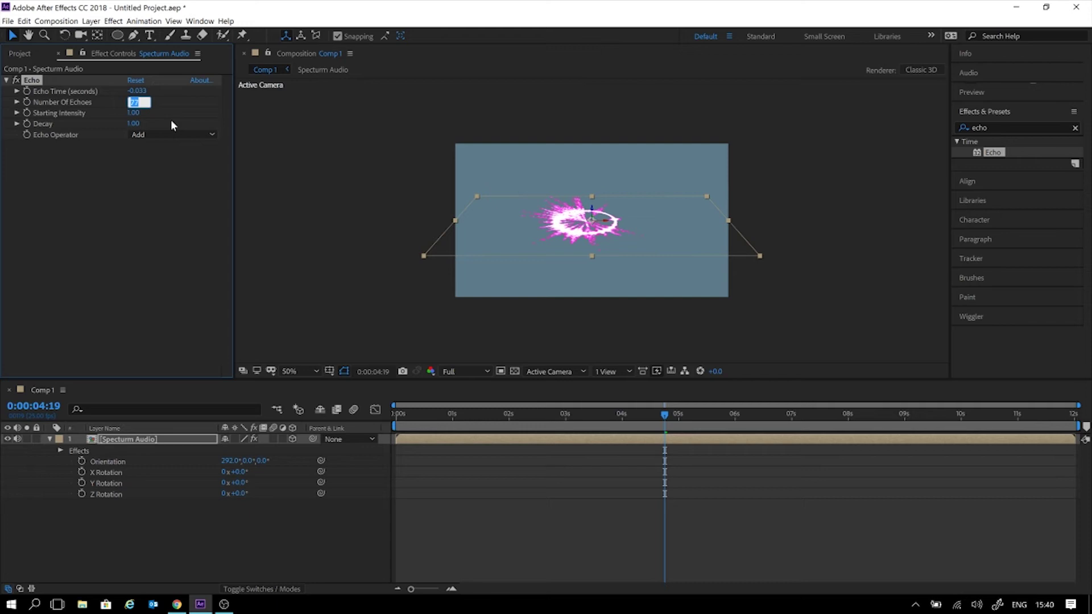
pyautogui.write('5')
pyautogui.click(138, 181)
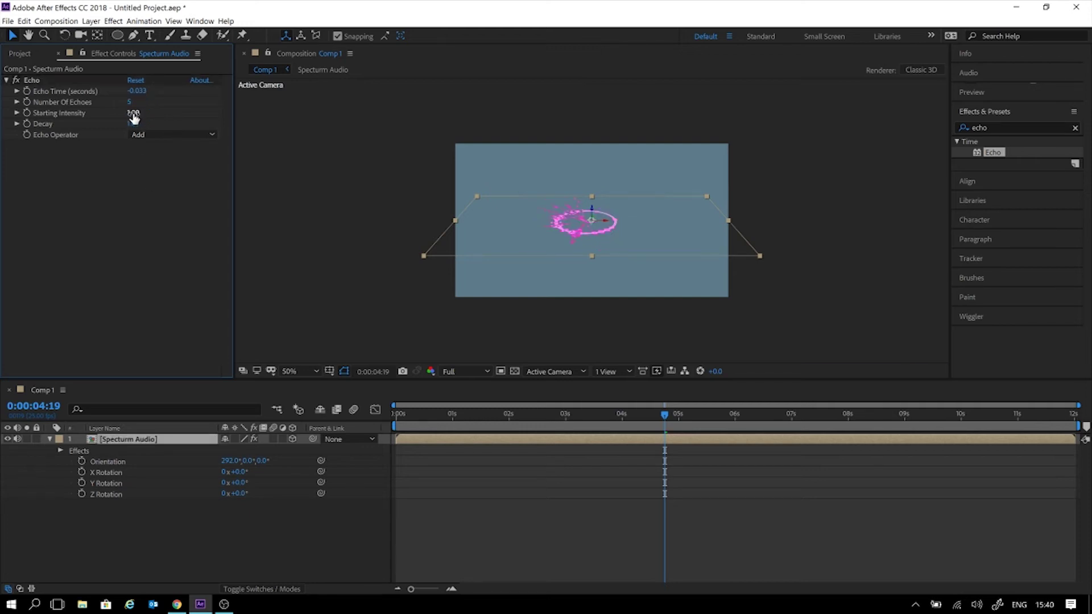
pyautogui.moveTo(134, 125); pyautogui.dragTo(174, 127)
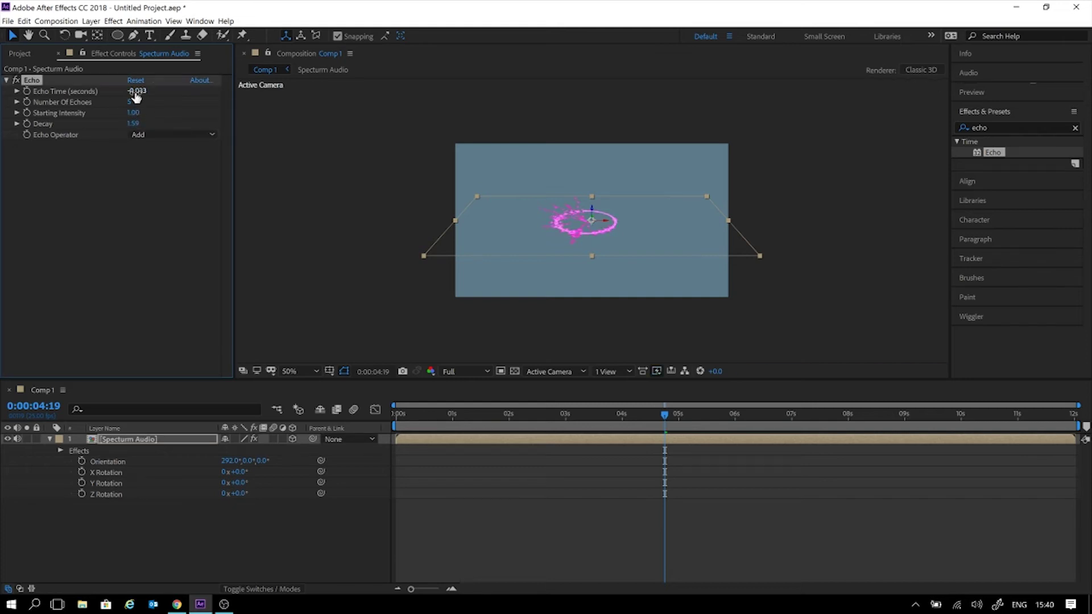
pyautogui.click(133, 162)
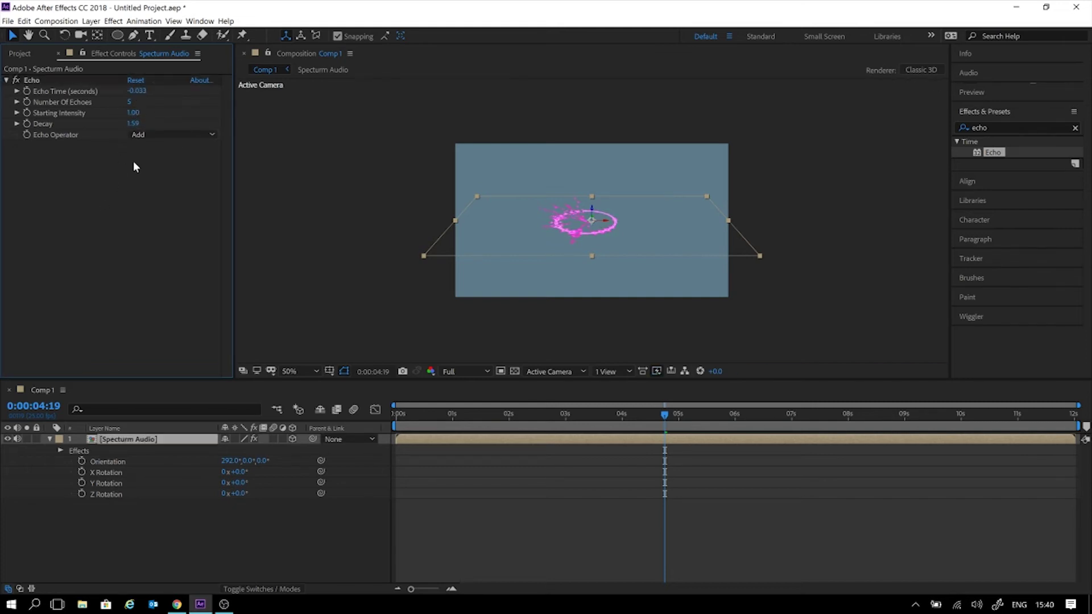
pyautogui.click(154, 136)
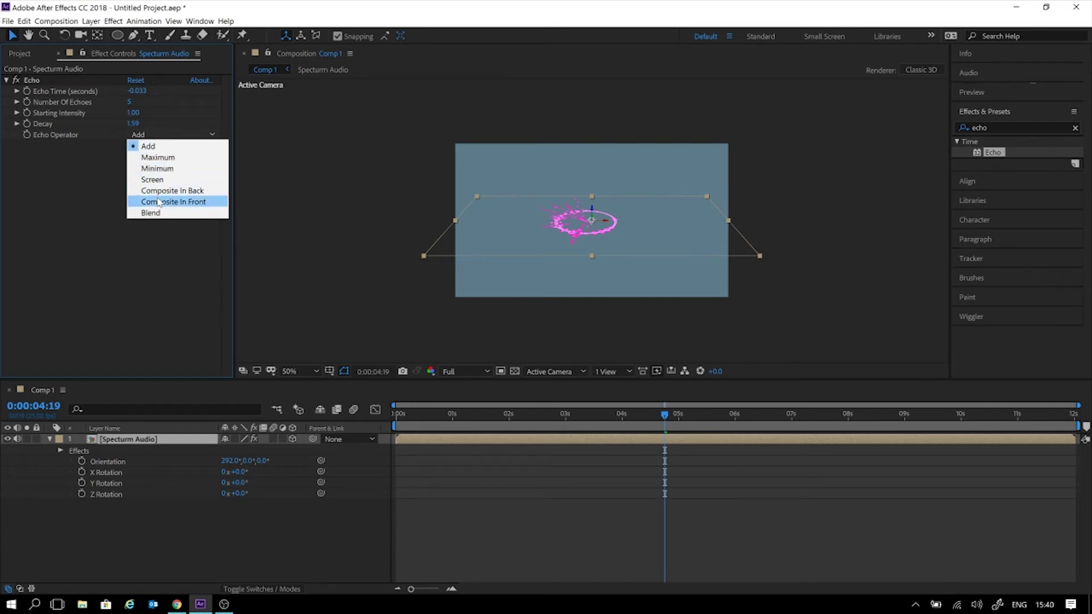
pyautogui.click(165, 169)
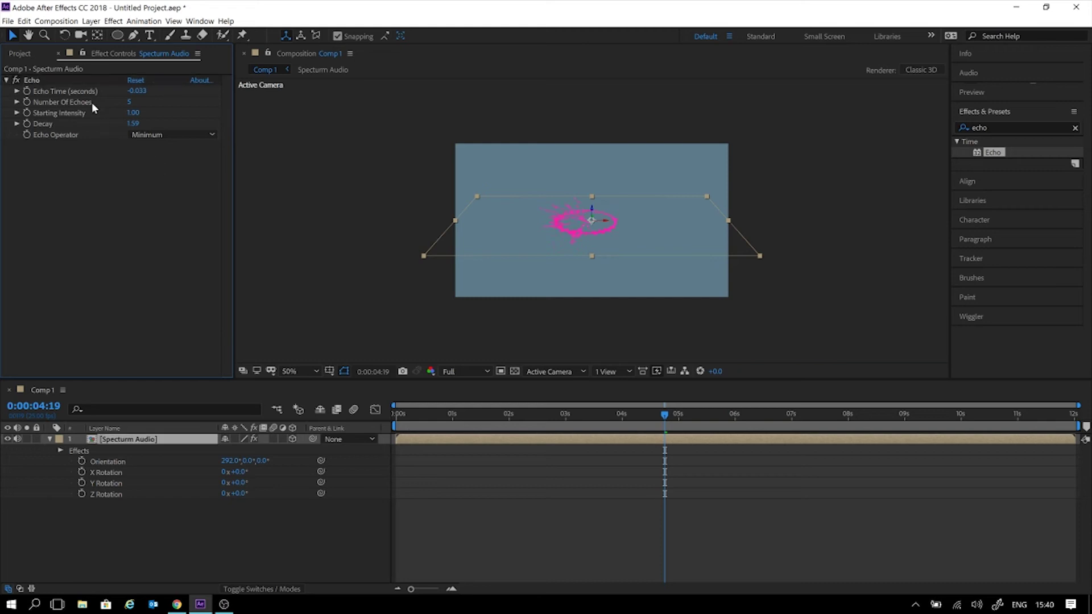
# Remove the Echo effect from the Specturm Audio layer and clear the effects search.
pyautogui.click(31, 80)
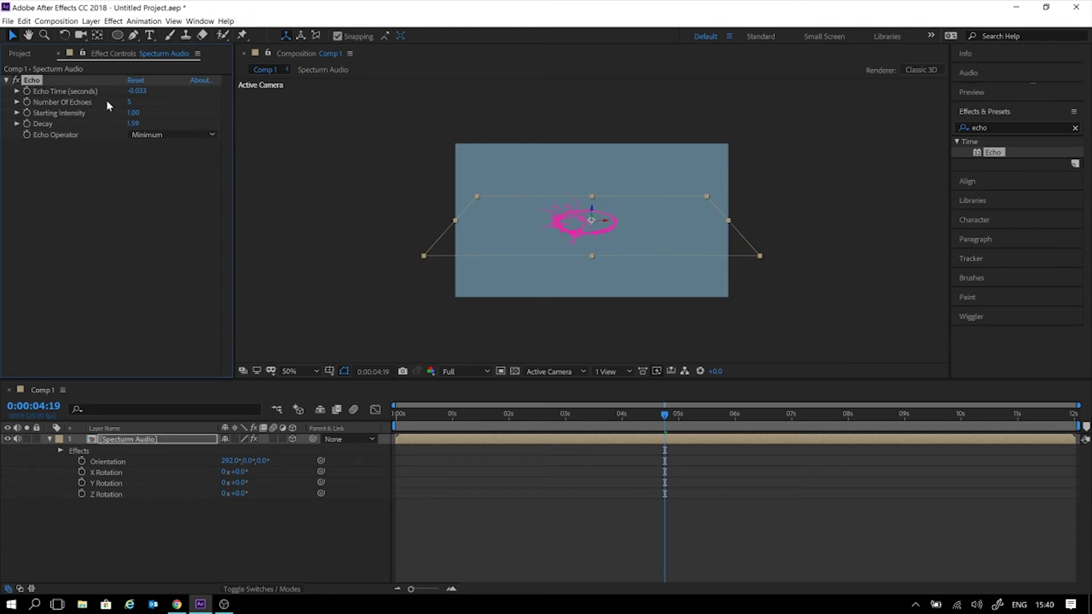
pyautogui.press('Delete')
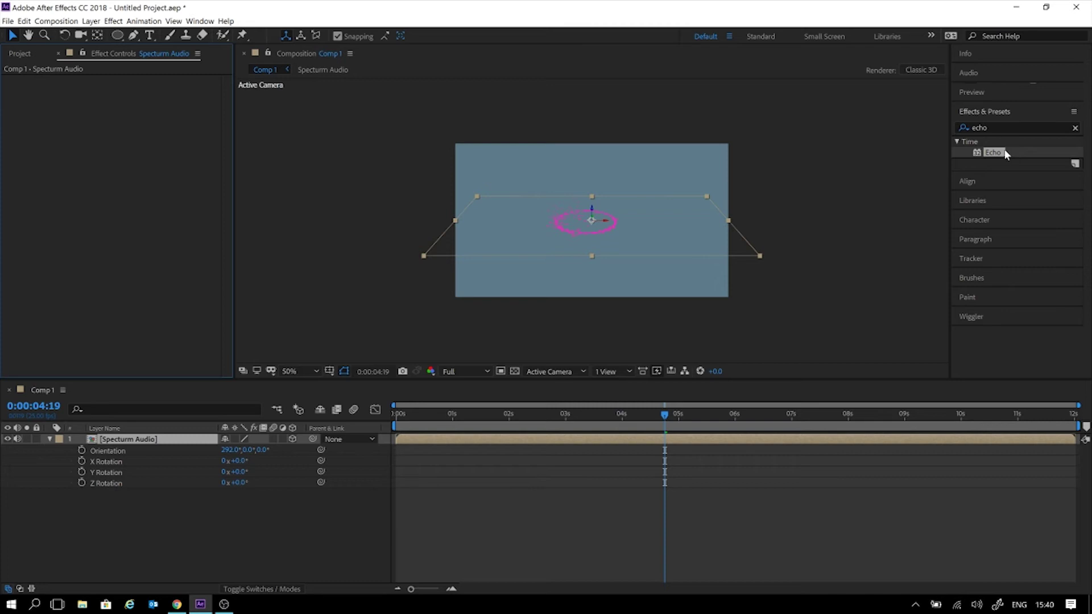
pyautogui.click(998, 125)
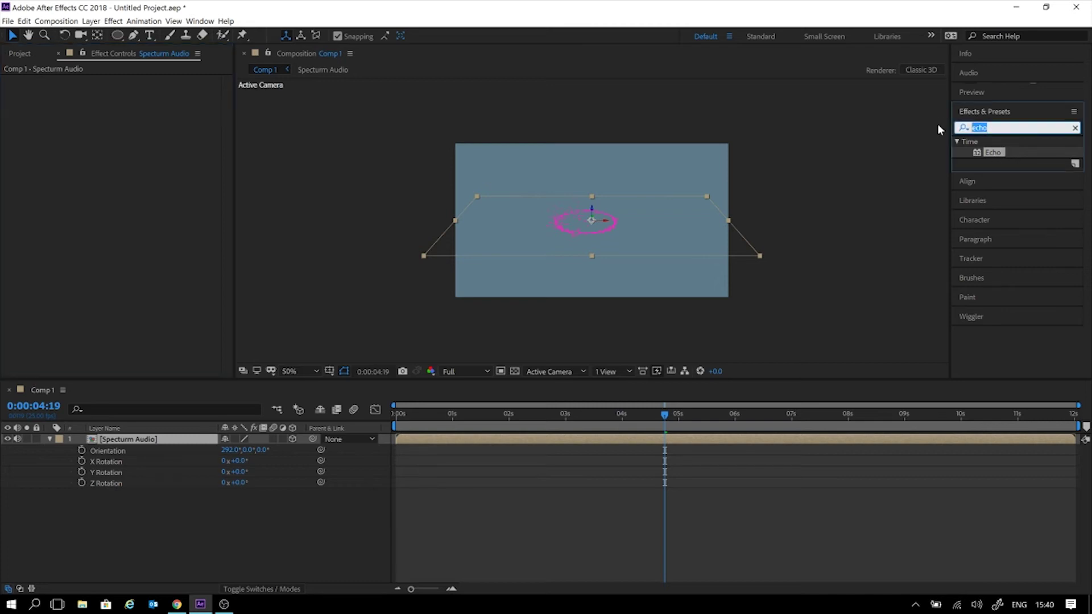
pyautogui.press('BackSpace')
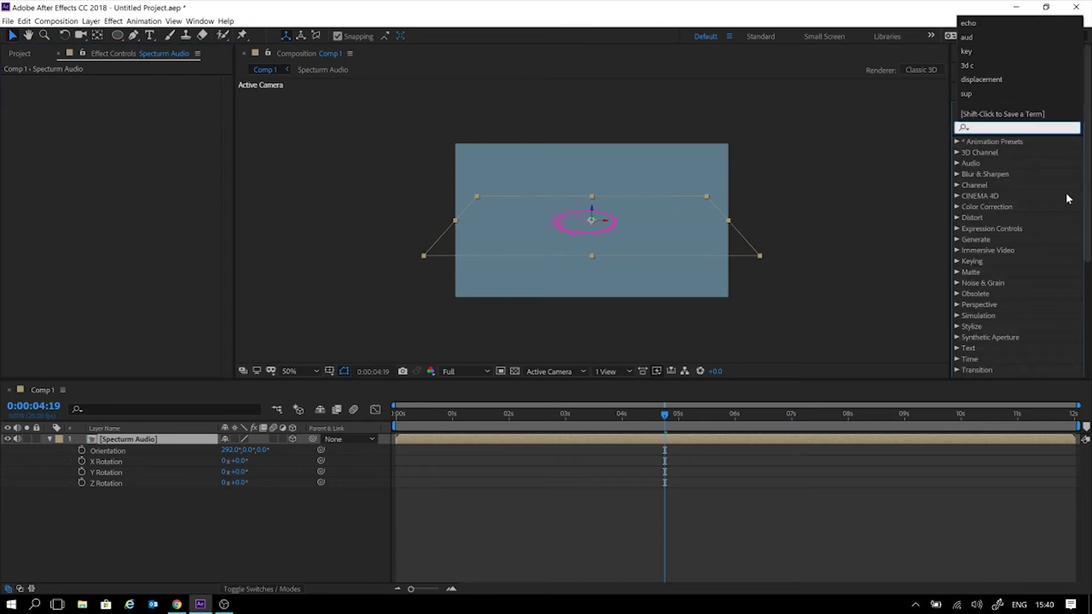
# With the Specturm Audio layer selected, look through the Distort effects, including Twirl and Wave Warp.
pyautogui.click(626, 516)
pyautogui.click(163, 442)
pyautogui.rightClick(164, 441)
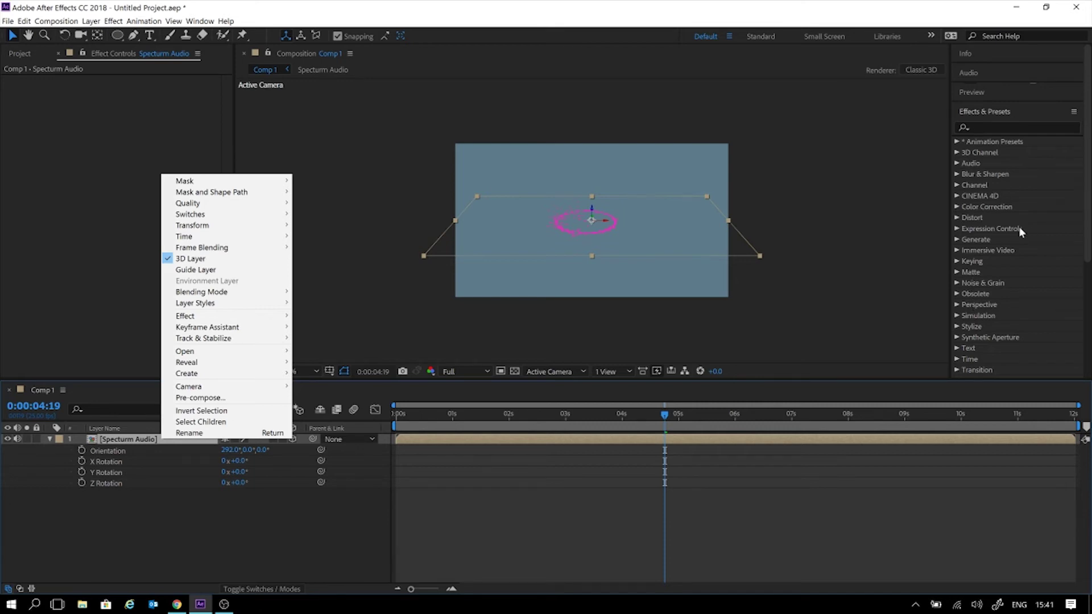
pyautogui.click(967, 228)
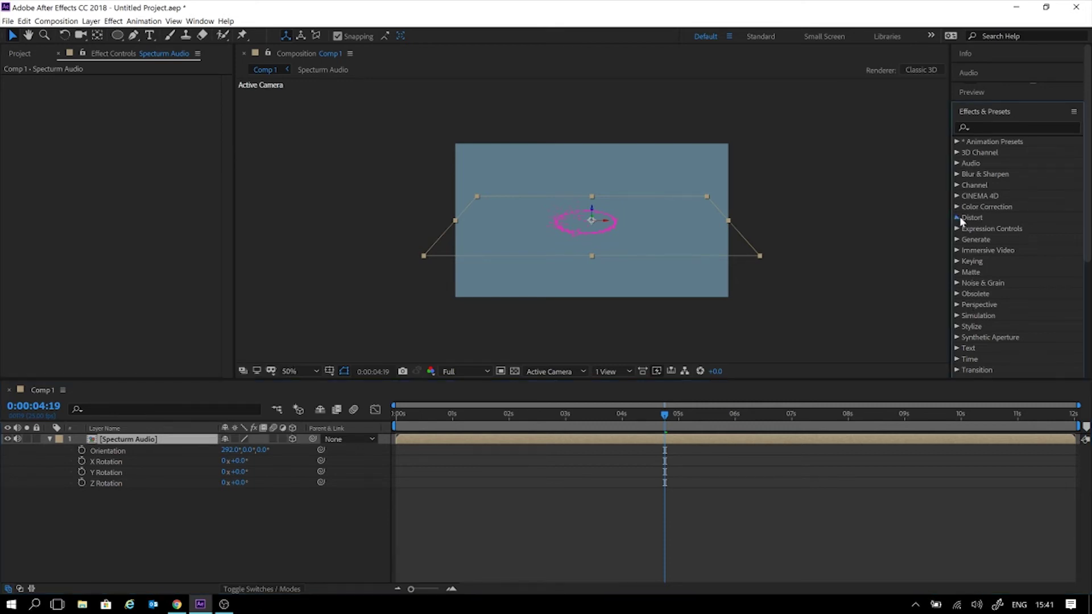
pyautogui.click(960, 218)
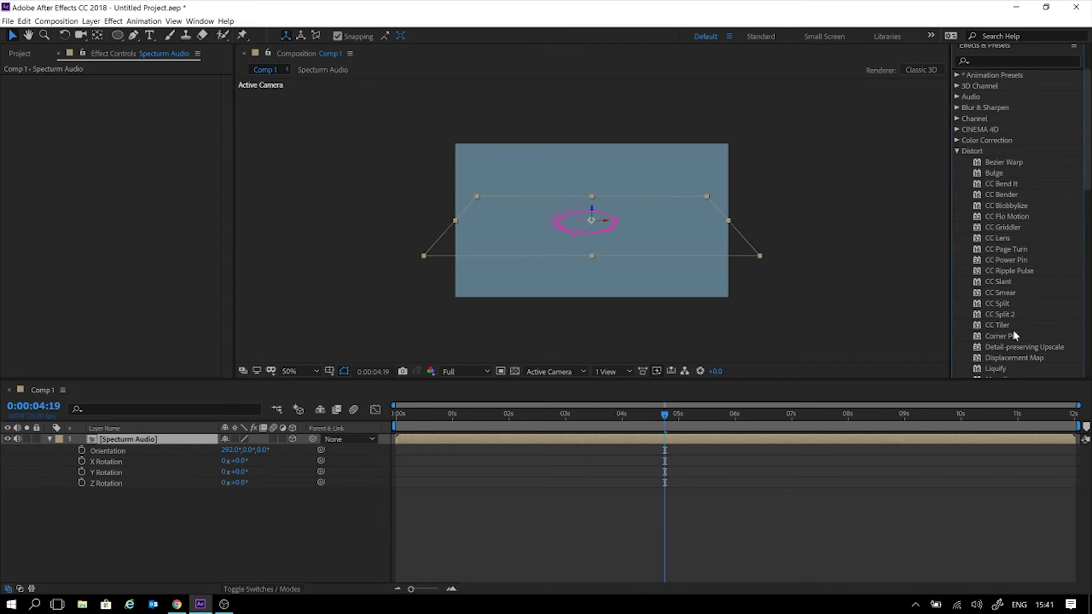
pyautogui.scroll(-3, 1017, 299)
pyautogui.scroll(-1, 1017, 302)
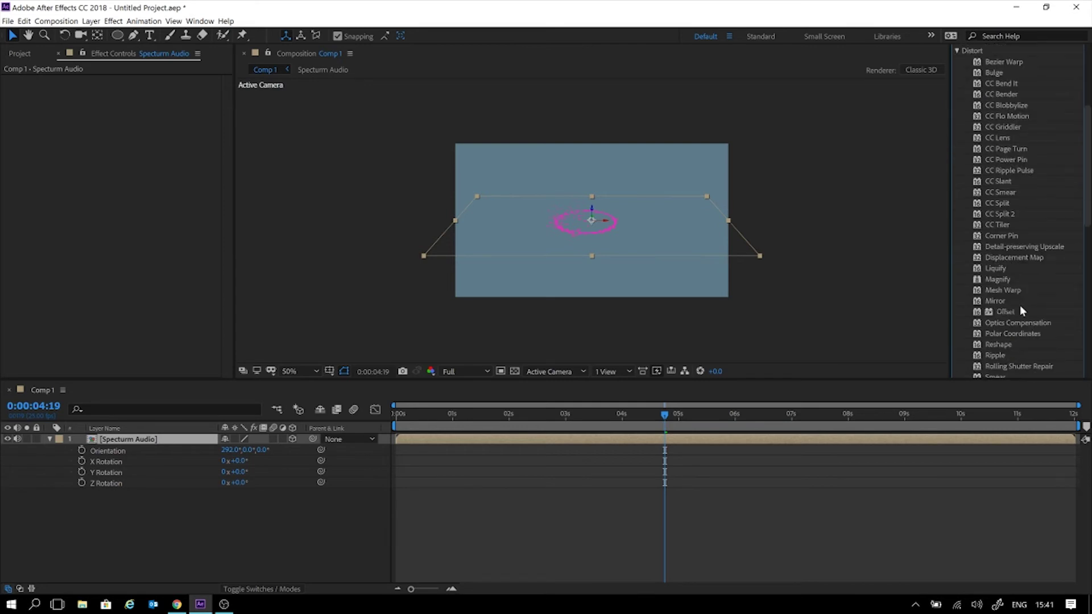
pyautogui.scroll(-3, 1017, 244)
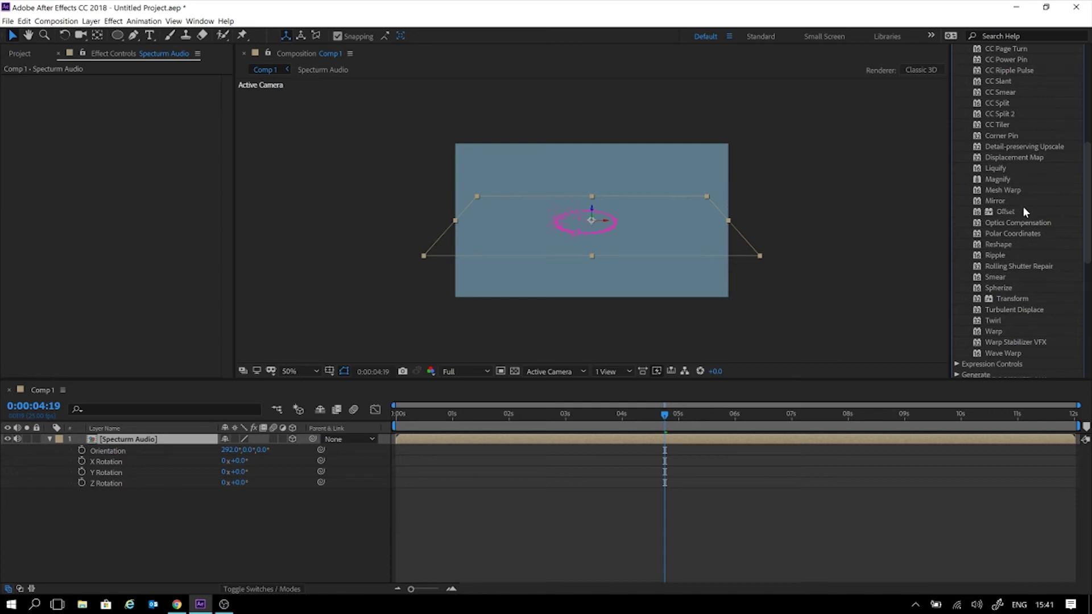
pyautogui.scroll(-1, 1029, 224)
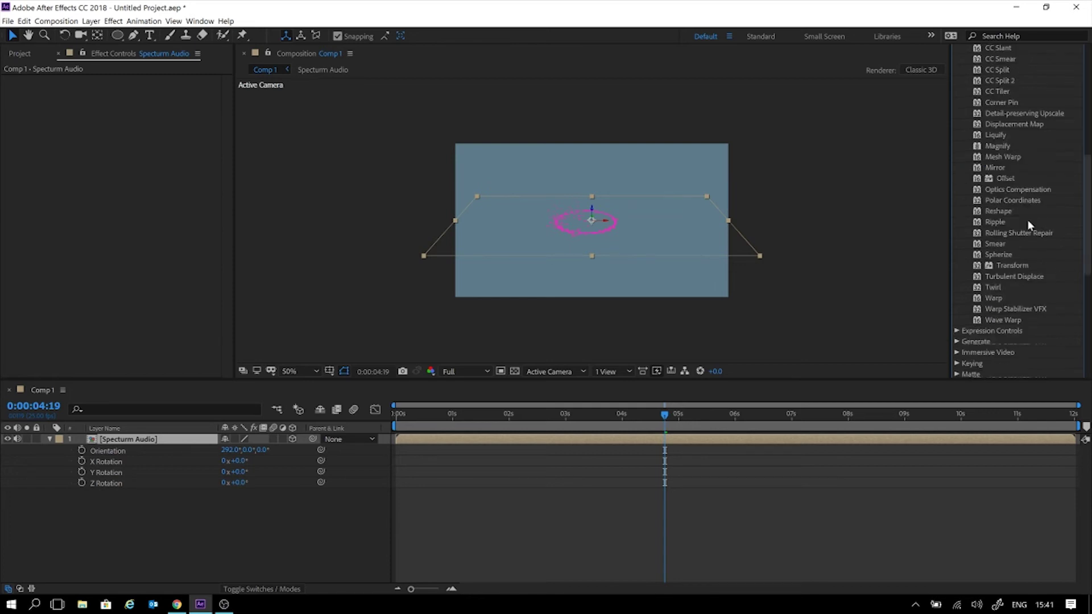
pyautogui.scroll(-1, 1028, 215)
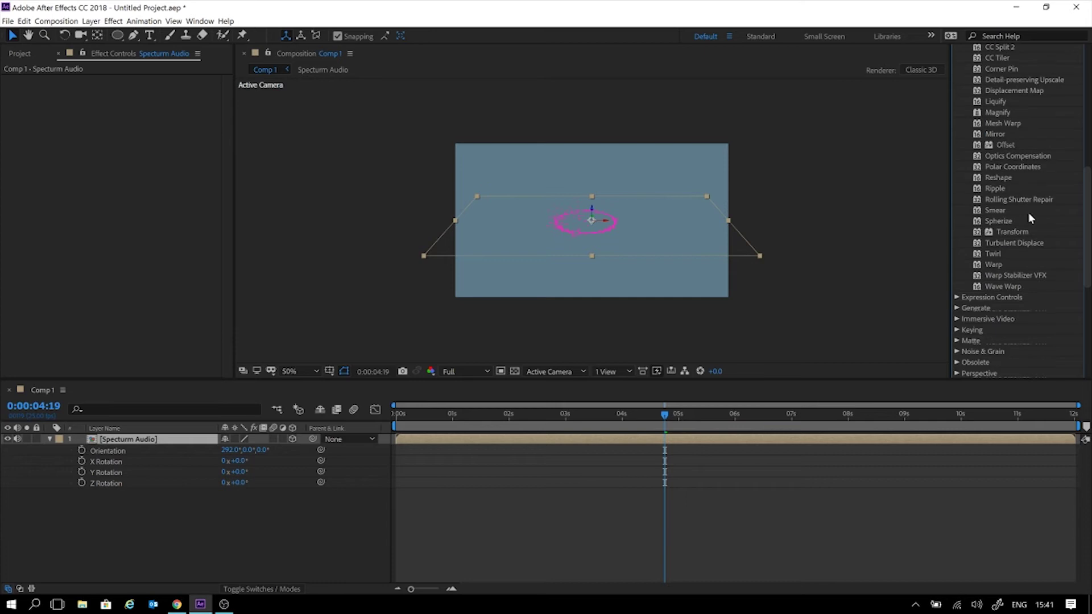
pyautogui.click(1003, 255)
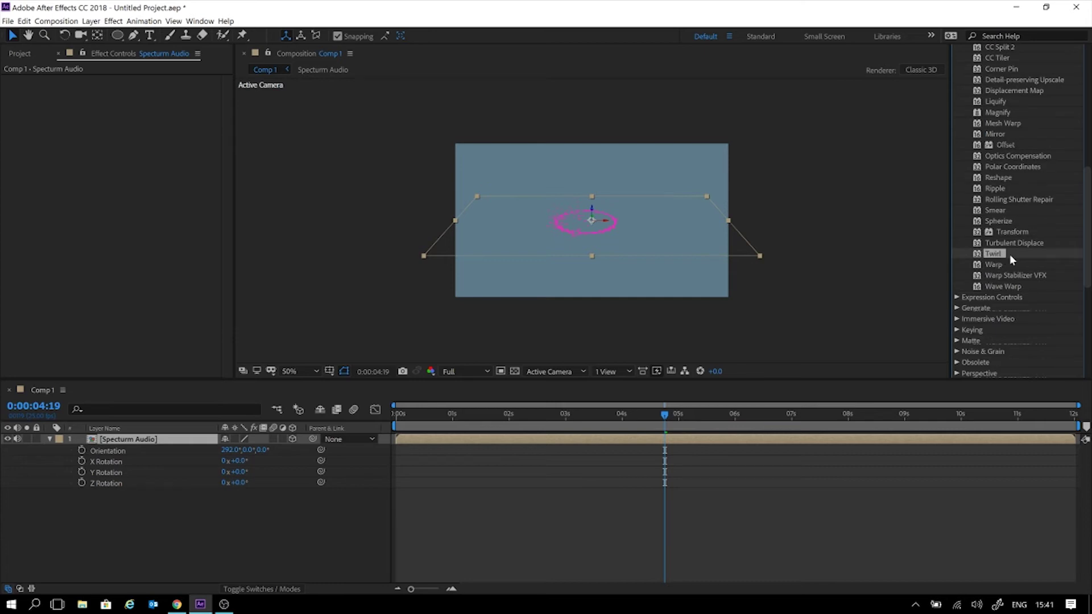
pyautogui.scroll(-1, 1016, 265)
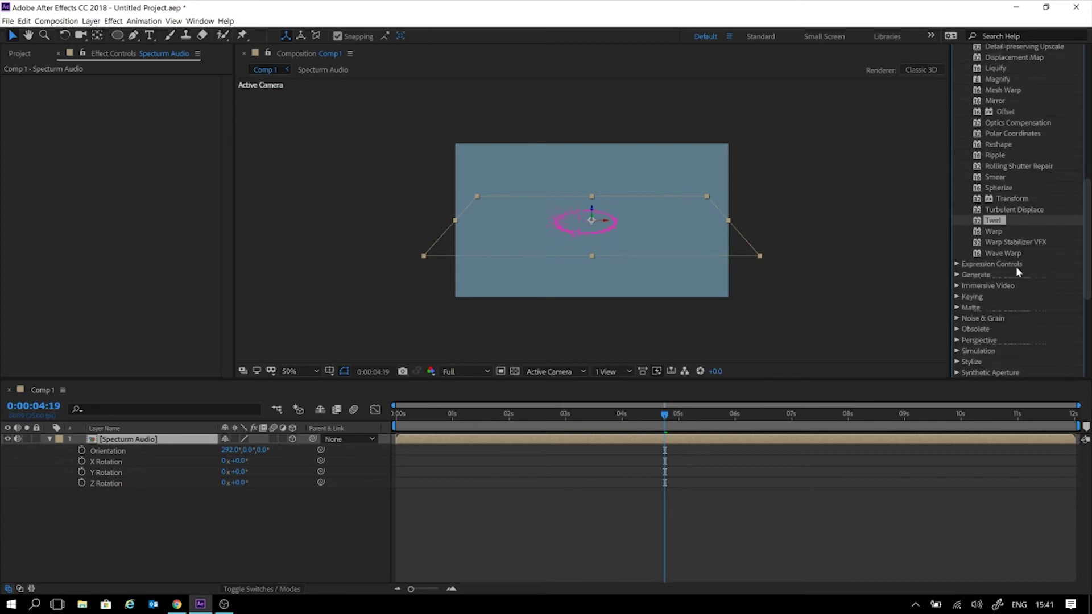
pyautogui.click(1004, 253)
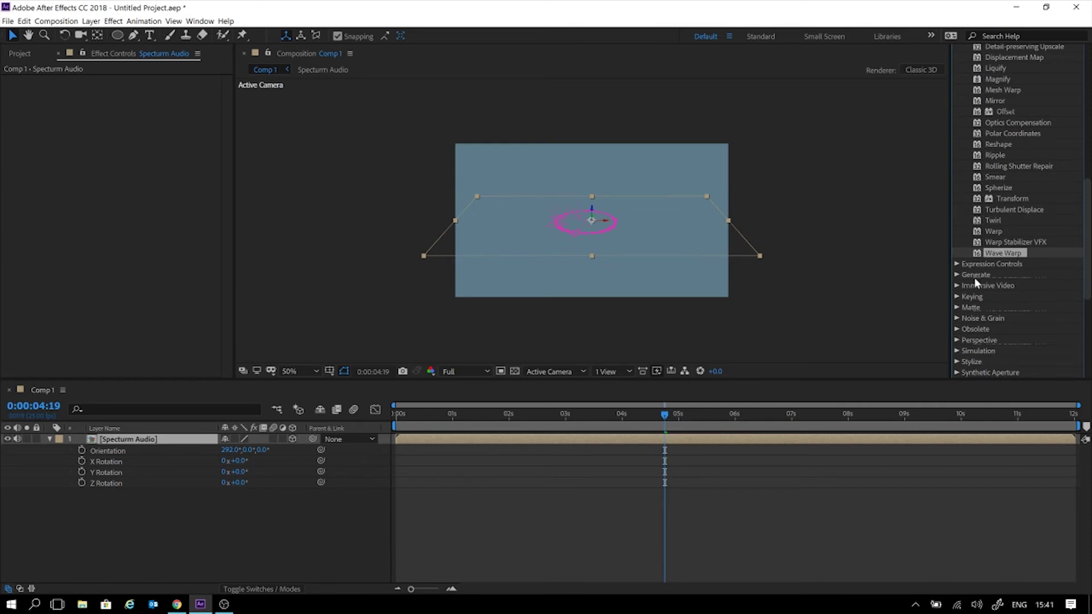
# Look through the Generate, Transition, Stylize, Perspective and Obsolete effect categories for another effect to try.
pyautogui.click(957, 274)
pyautogui.scroll(-6, 995, 289)
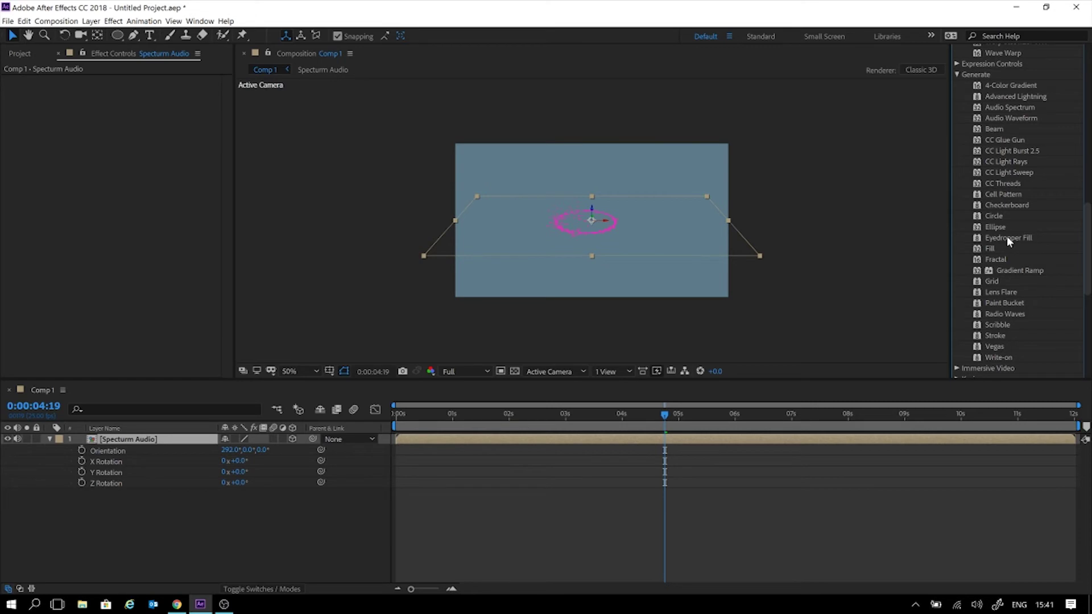
pyautogui.scroll(-7, 1006, 237)
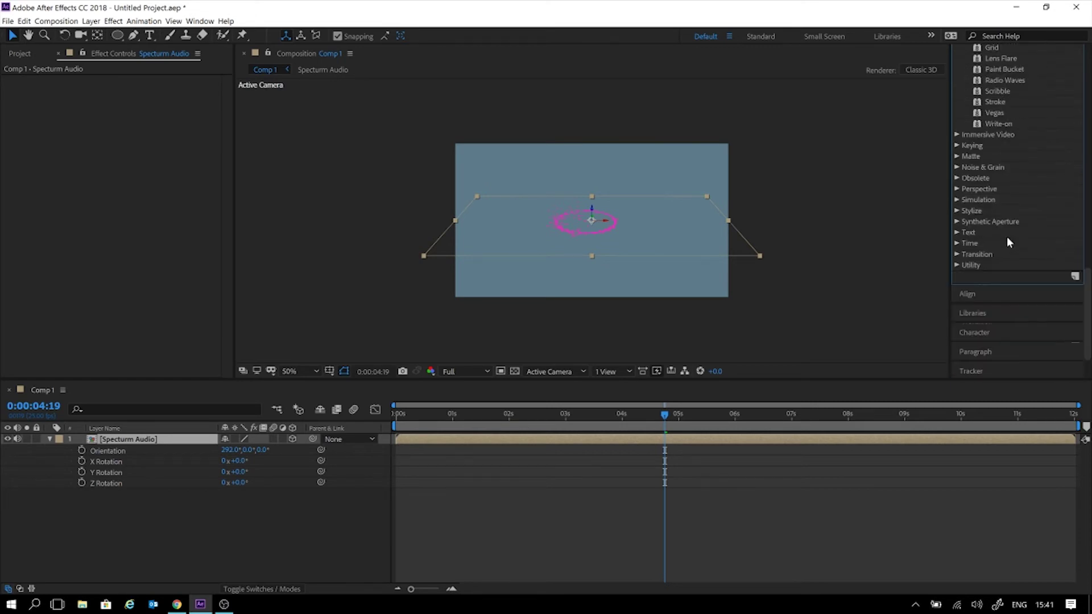
pyautogui.click(958, 253)
pyautogui.scroll(-4, 1056, 291)
pyautogui.scroll(3, 1056, 301)
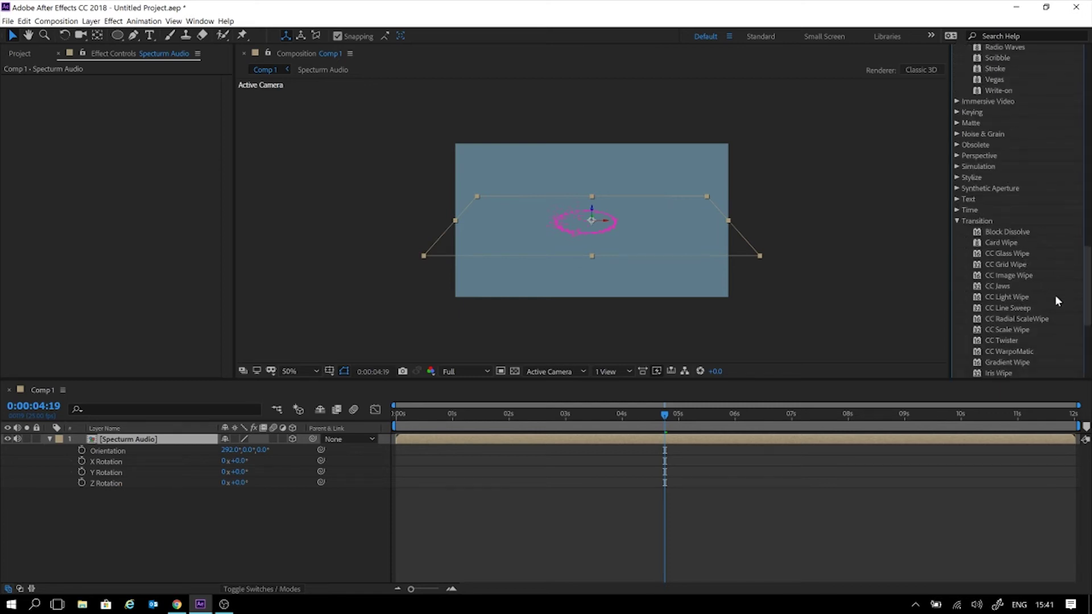
pyautogui.click(957, 178)
pyautogui.click(956, 177)
pyautogui.click(957, 159)
pyautogui.click(957, 159)
pyautogui.click(956, 145)
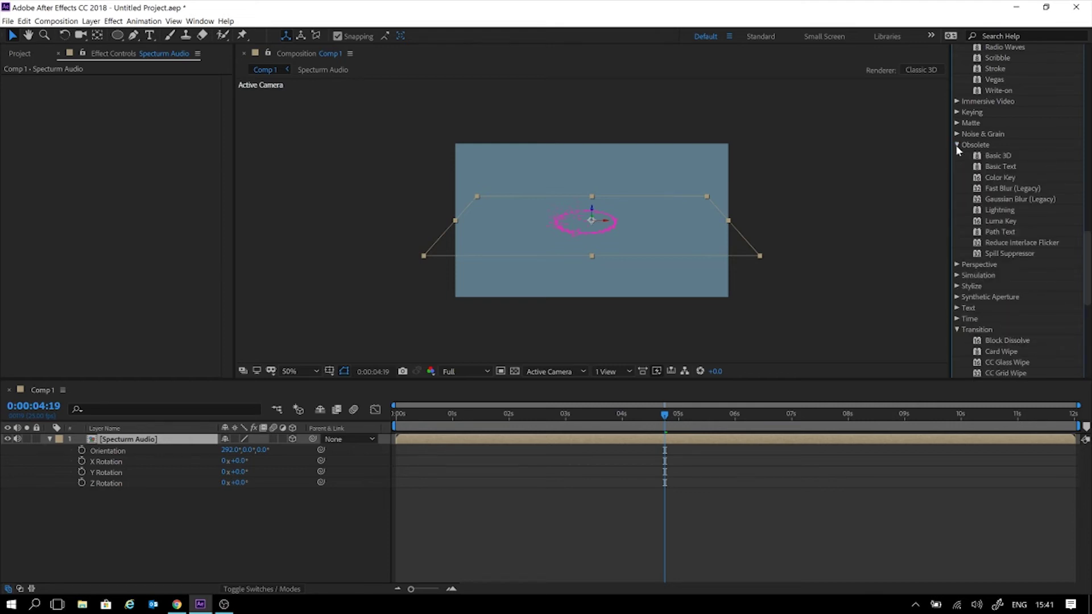
pyautogui.click(956, 145)
# Return to the Distort effects and apply CC Tiler to the Specturm Audio layer.
pyautogui.scroll(5, 1012, 173)
pyautogui.scroll(5, 1011, 173)
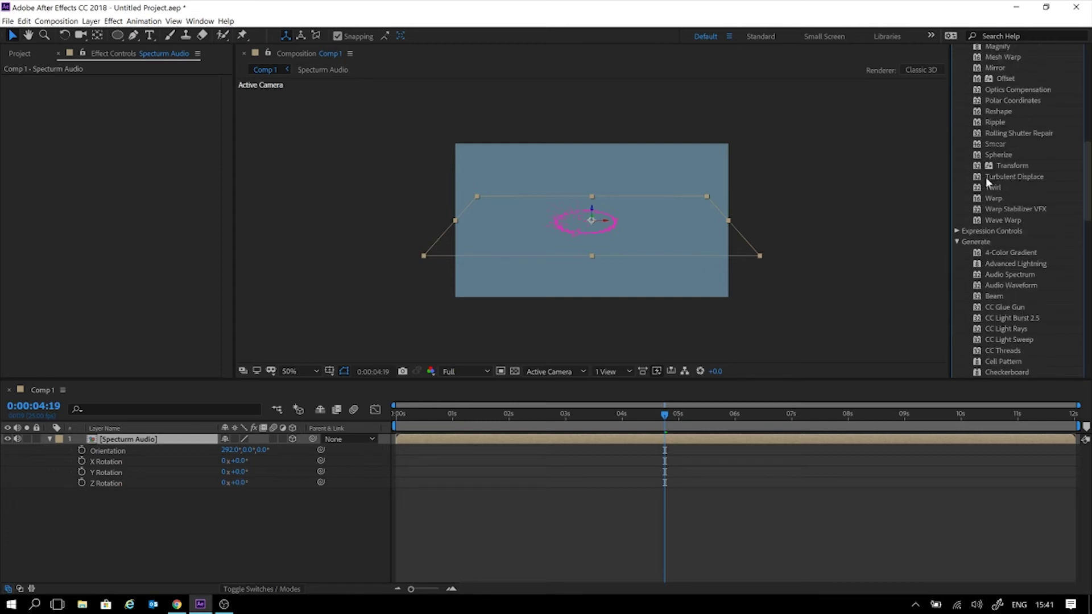
pyautogui.scroll(2, 1007, 173)
pyautogui.click(1009, 168)
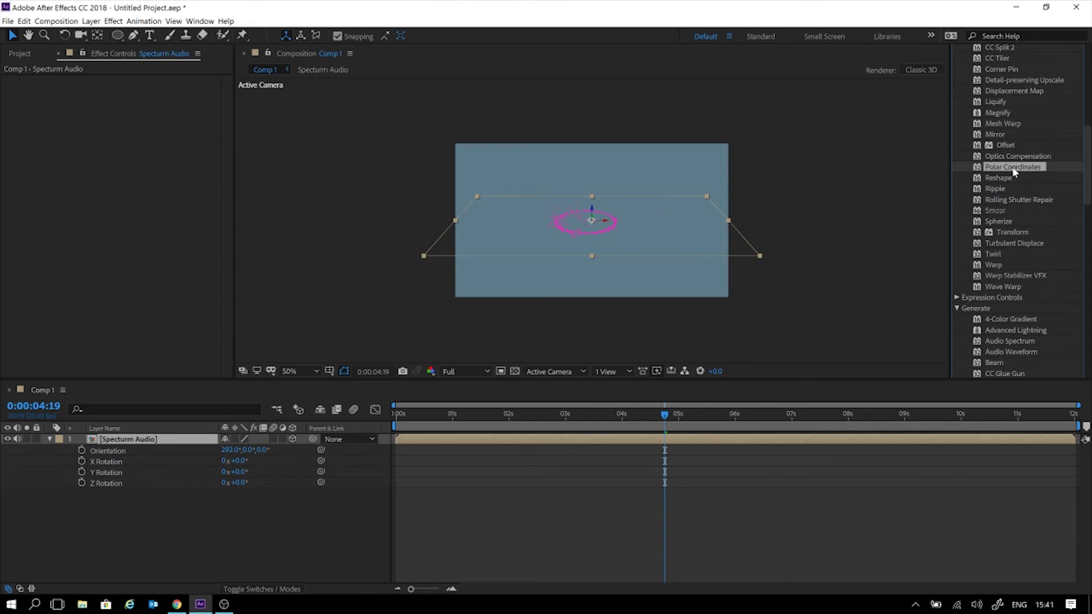
pyautogui.scroll(1, 1024, 190)
pyautogui.scroll(3, 1020, 200)
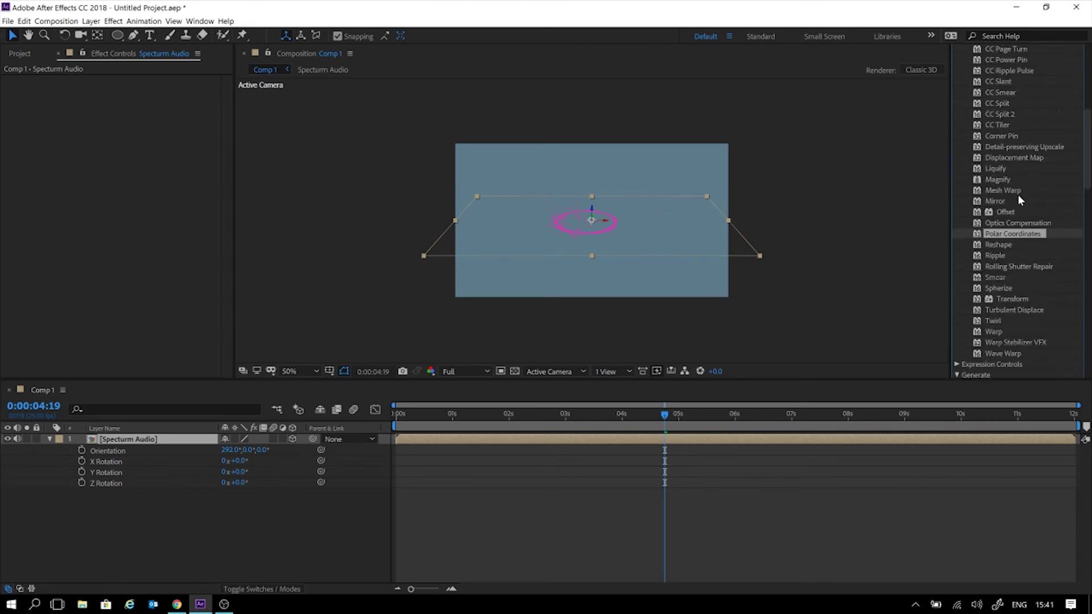
pyautogui.moveTo(1001, 158); pyautogui.dragTo(93, 257)
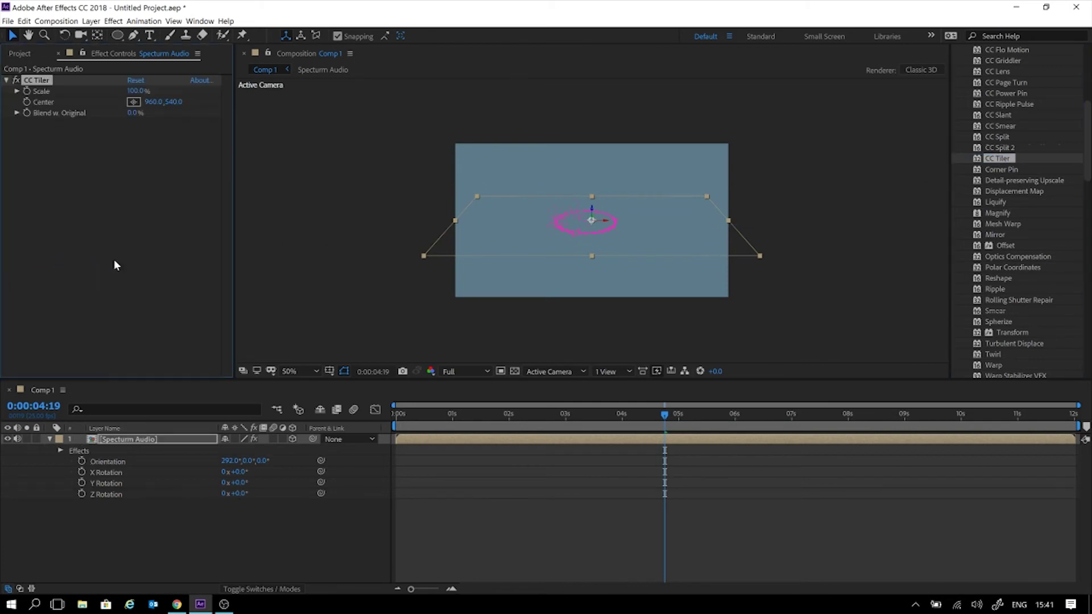
# Try CC Tiler with a scale of 99% and a center of about 1237, 275, and delete the effect.
pyautogui.moveTo(134, 93); pyautogui.dragTo(169, 92)
pyautogui.click(134, 102)
pyautogui.click(609, 199)
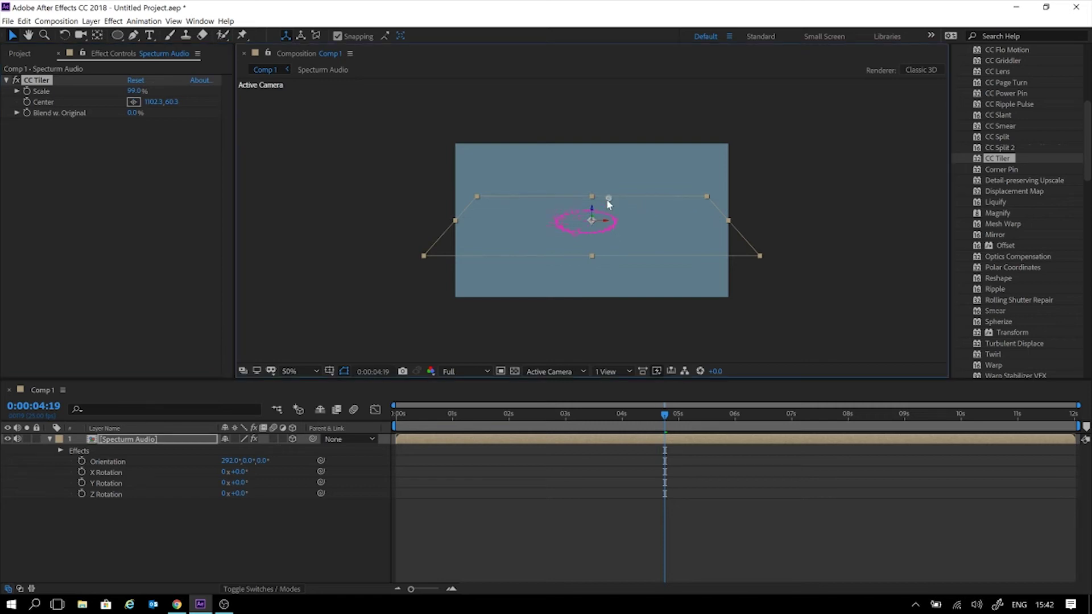
pyautogui.click(137, 103)
pyautogui.moveTo(145, 108)
pyautogui.mouseDown()
pyautogui.moveTo(236, 102)
pyautogui.moveTo(188, 106)
pyautogui.moveTo(222, 122)
pyautogui.mouseUp()
pyautogui.moveTo(131, 122); pyautogui.dragTo(85, 109)
pyautogui.click(81, 132)
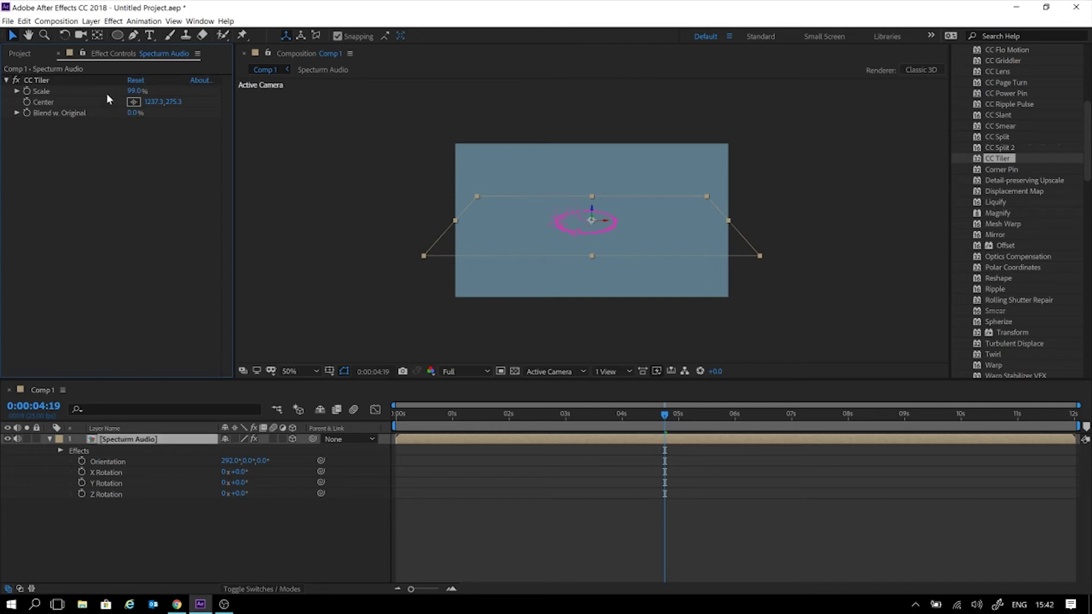
pyautogui.click(58, 79)
pyautogui.press('Delete')
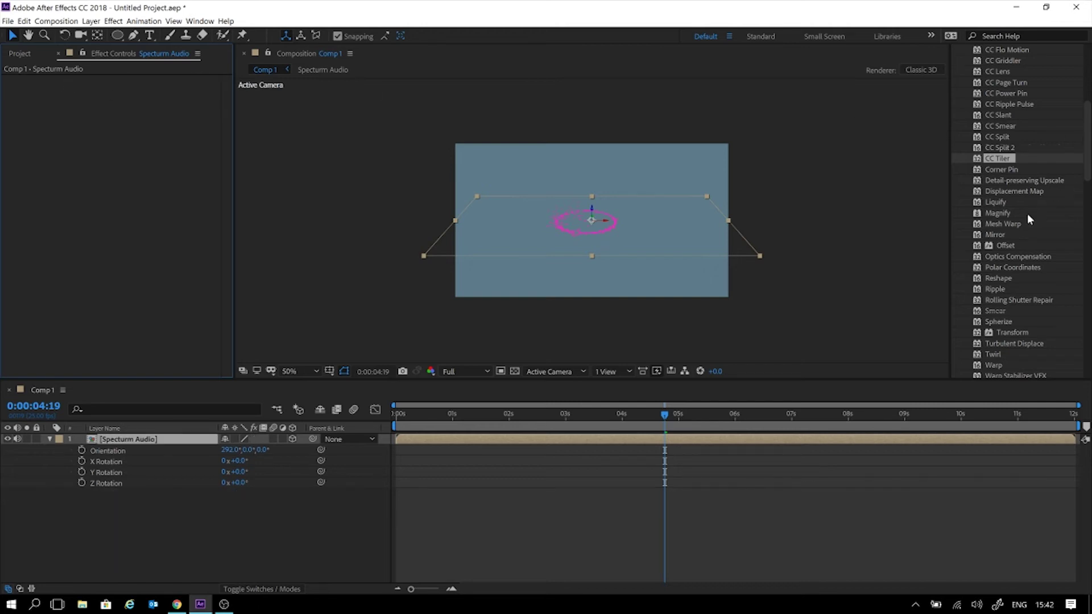
# Apply the Bulge distort effect to the Specturm Audio layer.
pyautogui.scroll(2, 1022, 218)
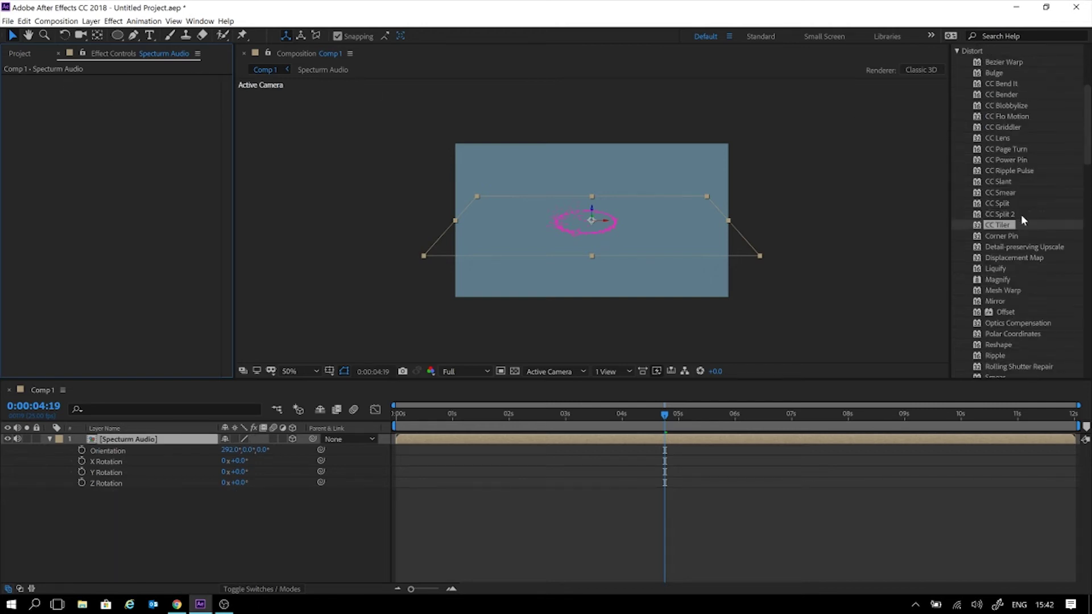
pyautogui.scroll(1, 1021, 219)
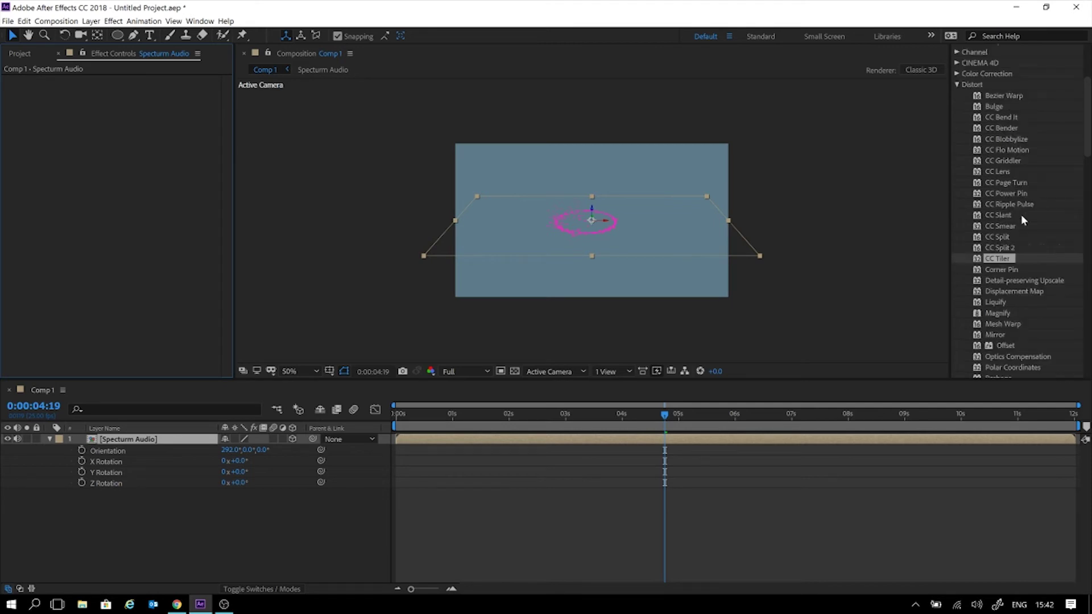
pyautogui.click(1010, 237)
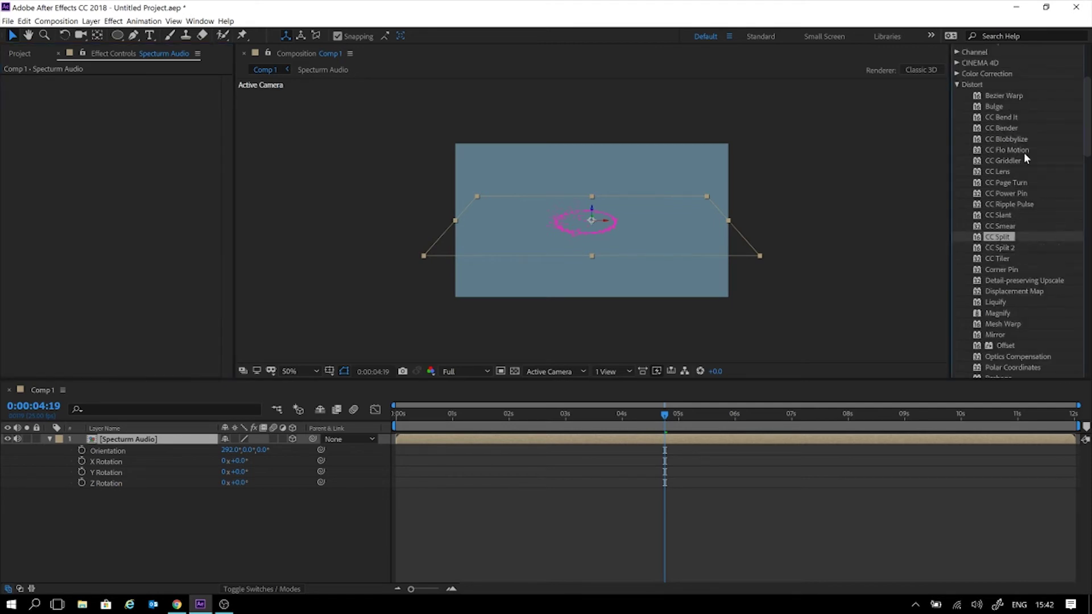
pyautogui.scroll(2, 1023, 152)
pyautogui.scroll(1, 1018, 187)
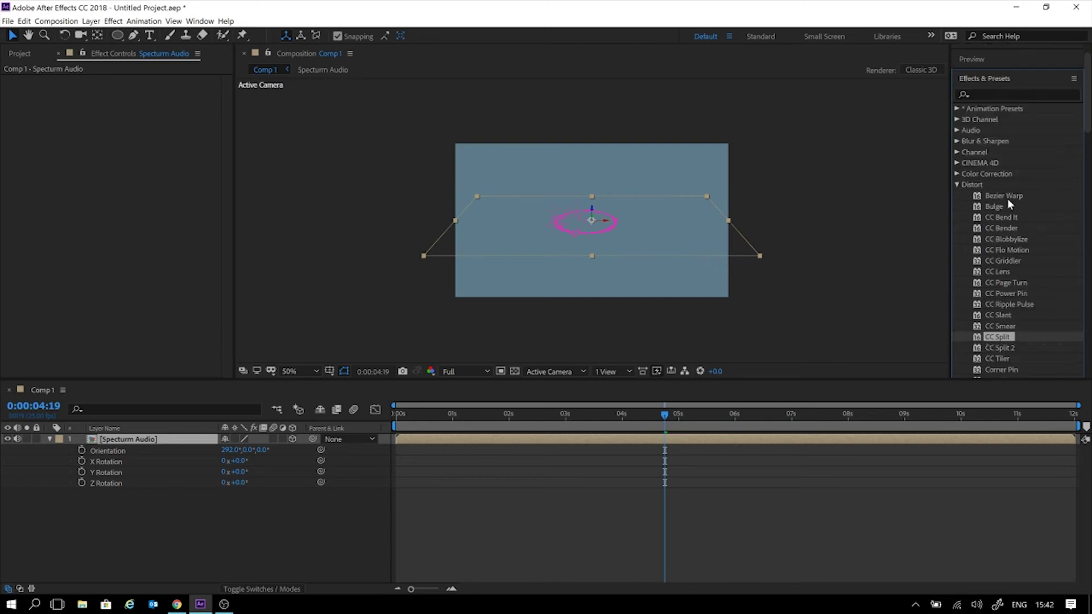
pyautogui.click(995, 208)
pyautogui.moveTo(996, 214); pyautogui.dragTo(175, 181)
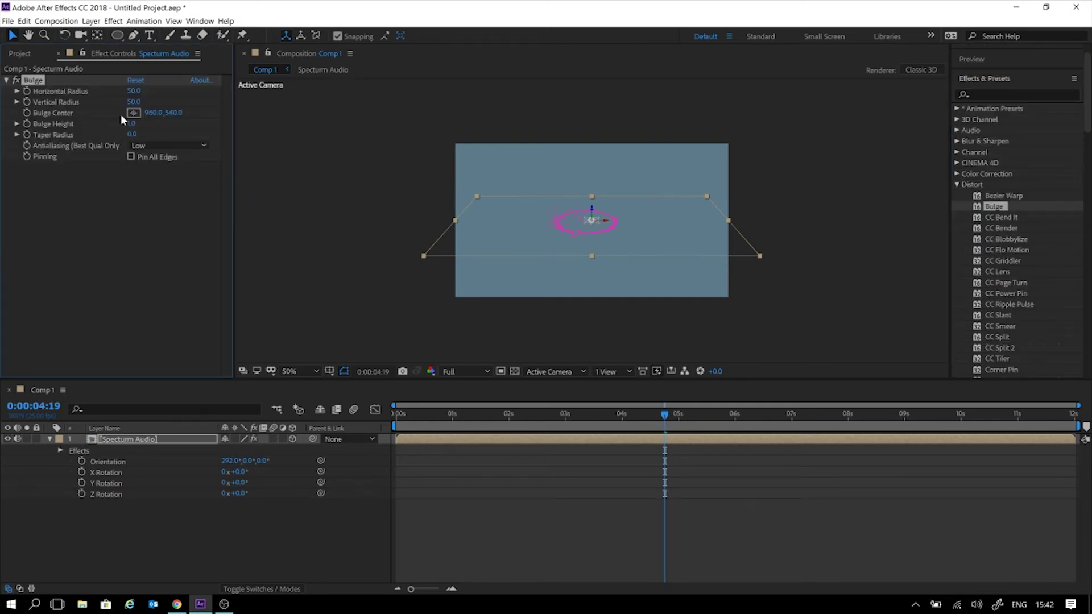
# Set the Bulge effect's horizontal radius to 781, vertical radius to 122 and bulge height to 3.0.
pyautogui.moveTo(146, 93); pyautogui.dragTo(608, 102)
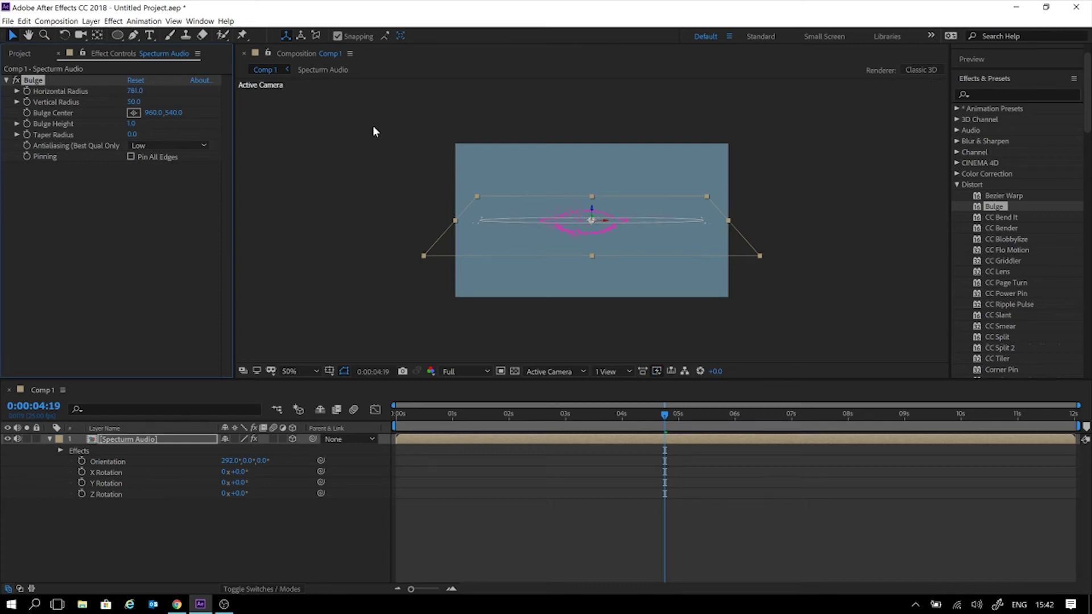
pyautogui.moveTo(133, 107); pyautogui.dragTo(225, 145)
pyautogui.moveTo(131, 124); pyautogui.dragTo(257, 123)
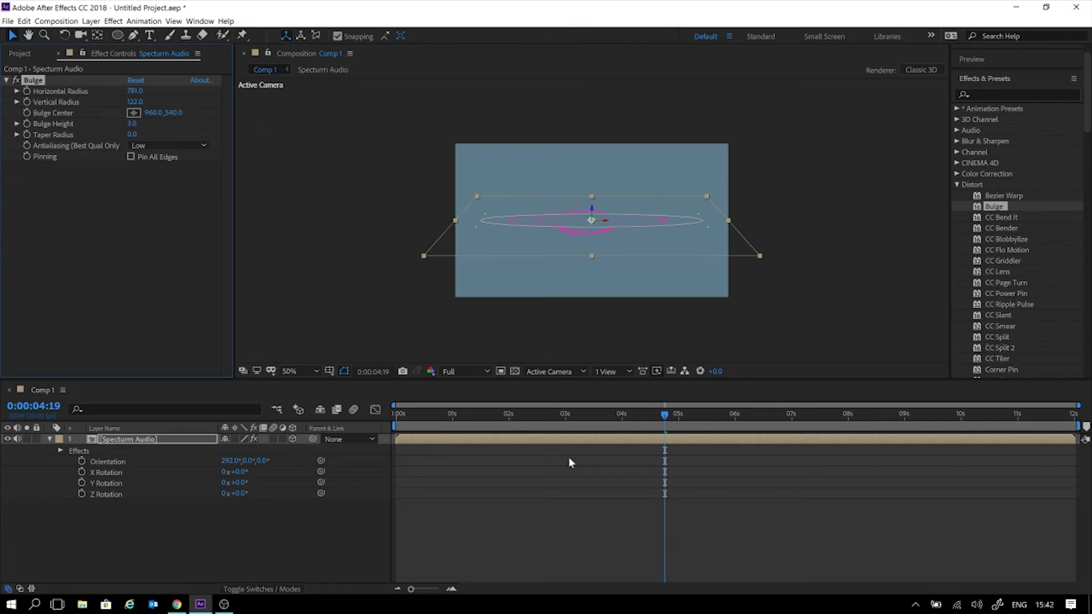
# Play back and scrub the composition to examine how the bulge distorts the audio spectrum ring.
pyautogui.click(570, 493)
pyautogui.press('.')
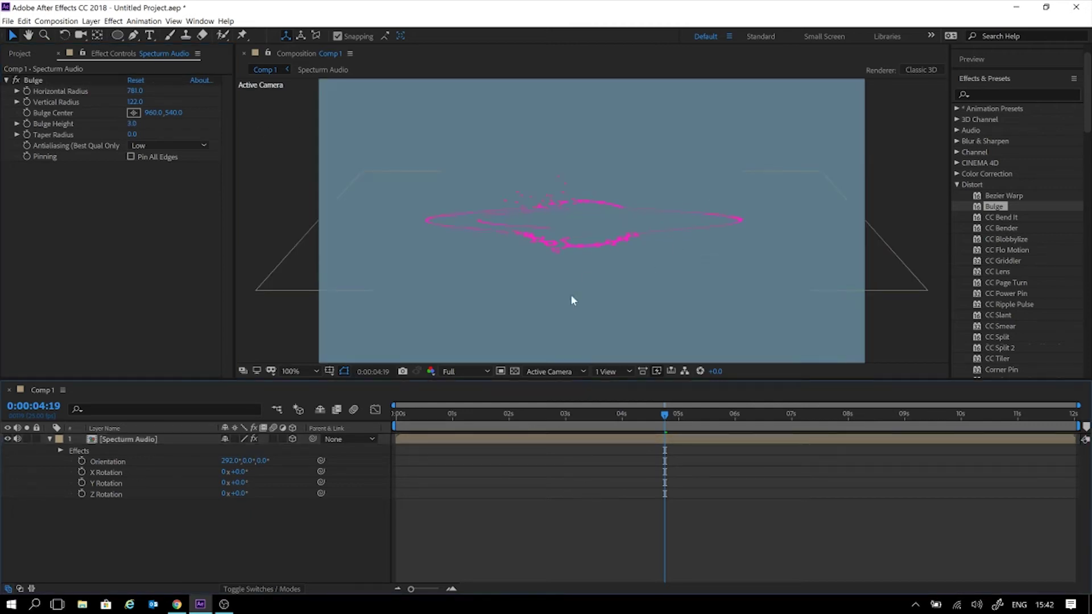
pyautogui.click(588, 414)
pyautogui.press('space')
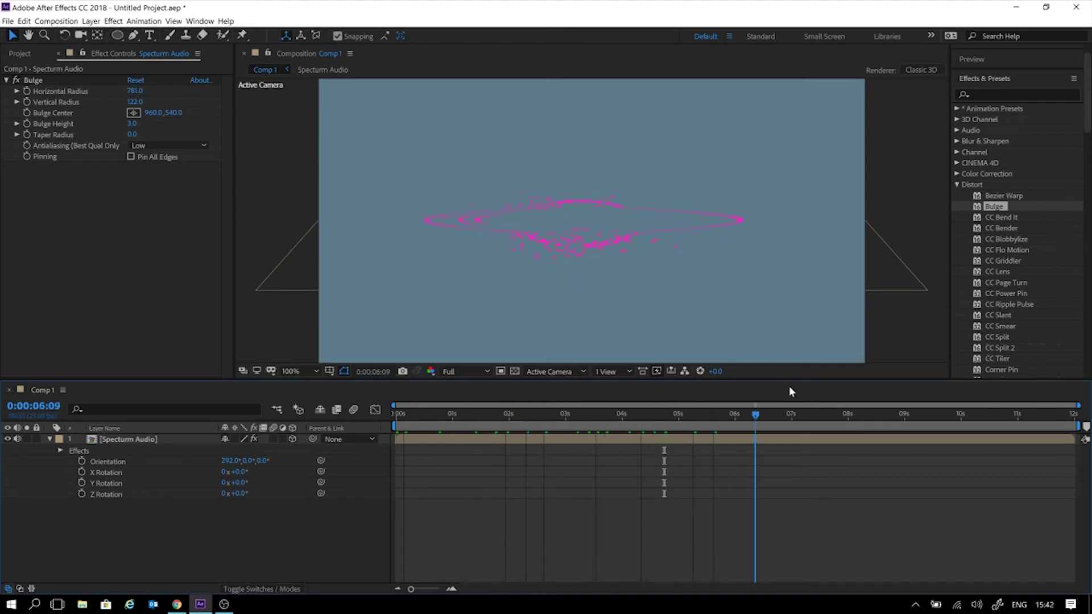
pyautogui.moveTo(846, 386); pyautogui.dragTo(609, 365)
pyautogui.press('space')
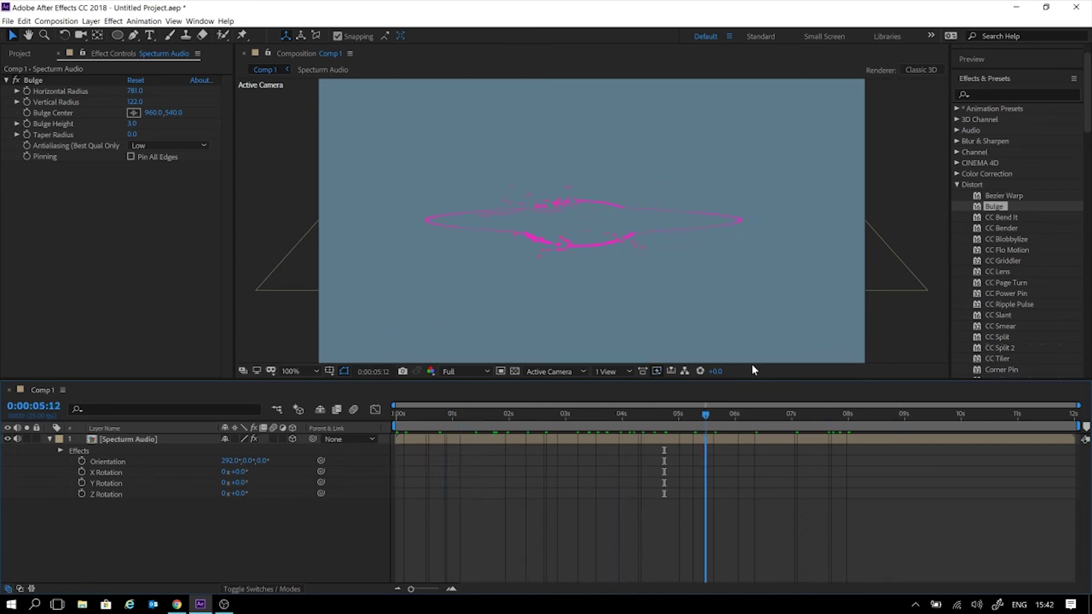
pyautogui.click(751, 413)
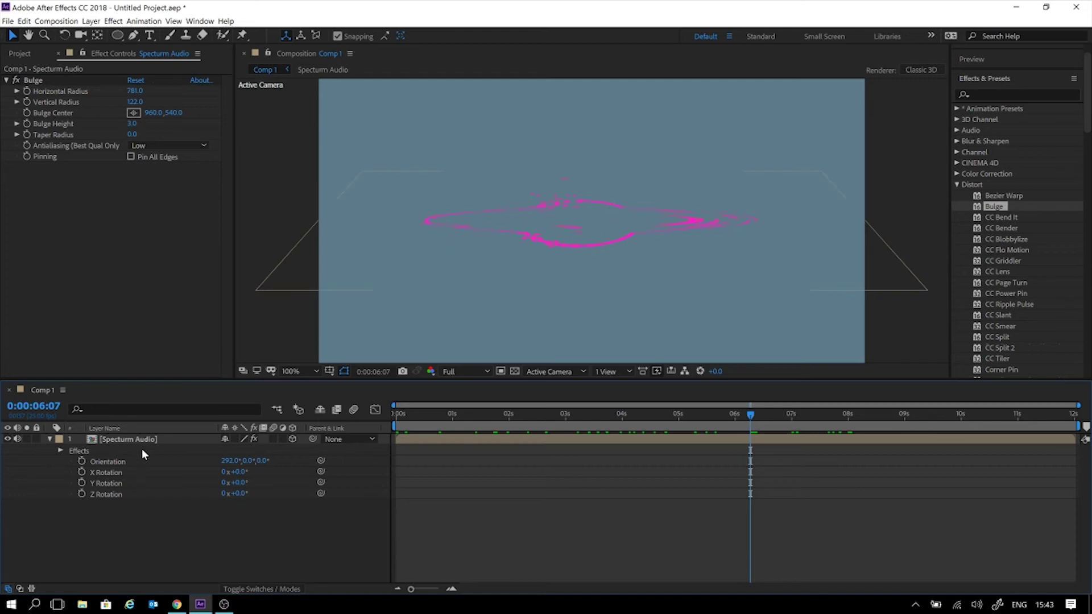
# Rotate the Specturm Audio layer in 3D to an orientation of about 304.9°, 345.0°, 332.7° and preview it.
pyautogui.click(153, 440)
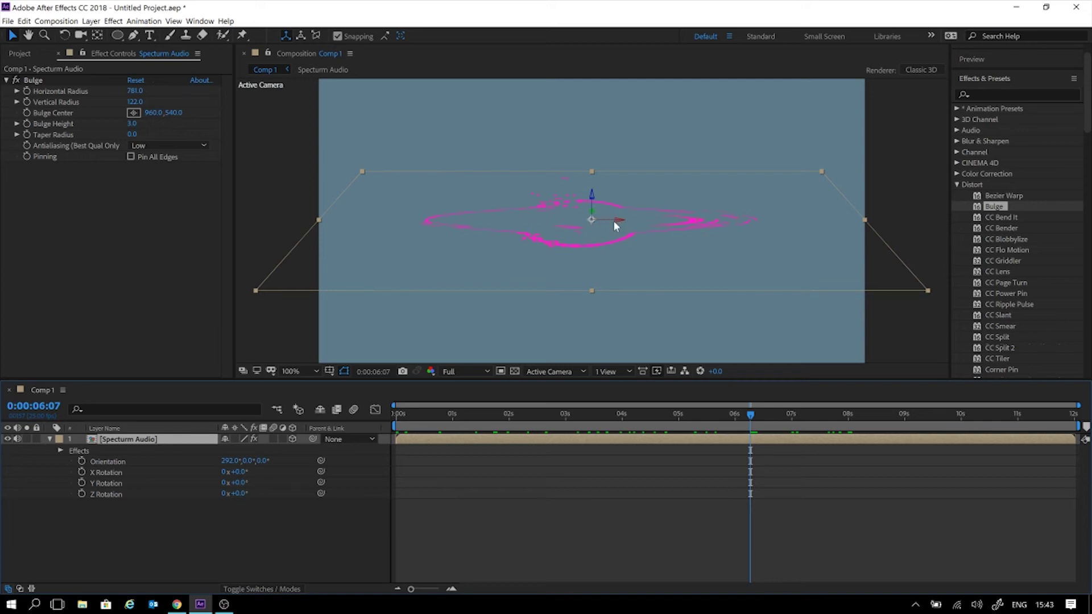
pyautogui.press('w')
pyautogui.moveTo(617, 224)
pyautogui.mouseDown()
pyautogui.moveTo(614, 247)
pyautogui.moveTo(628, 236)
pyautogui.mouseUp()
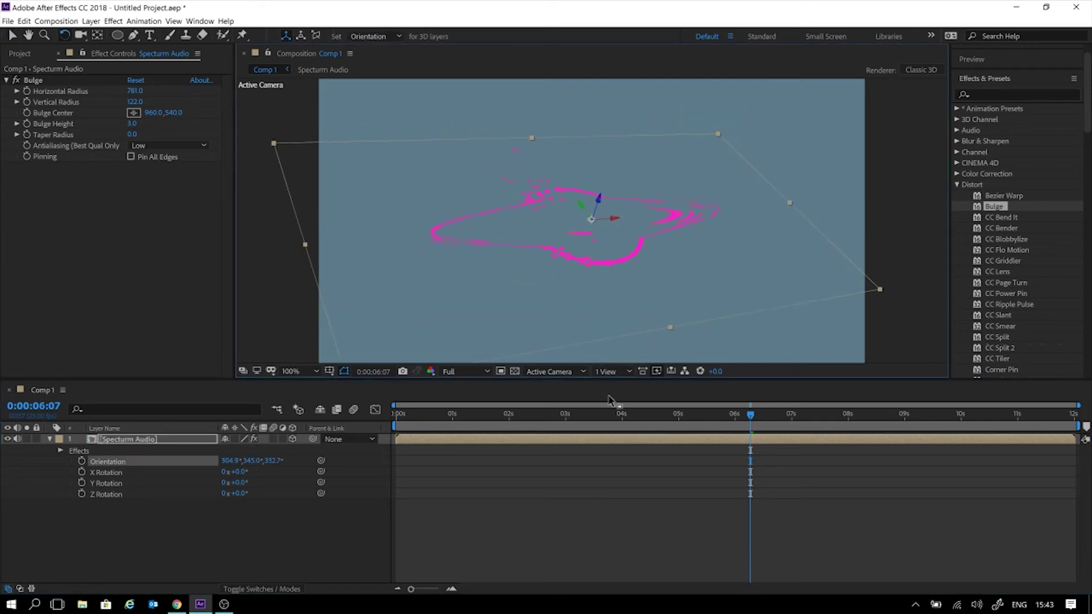
pyautogui.press('space')
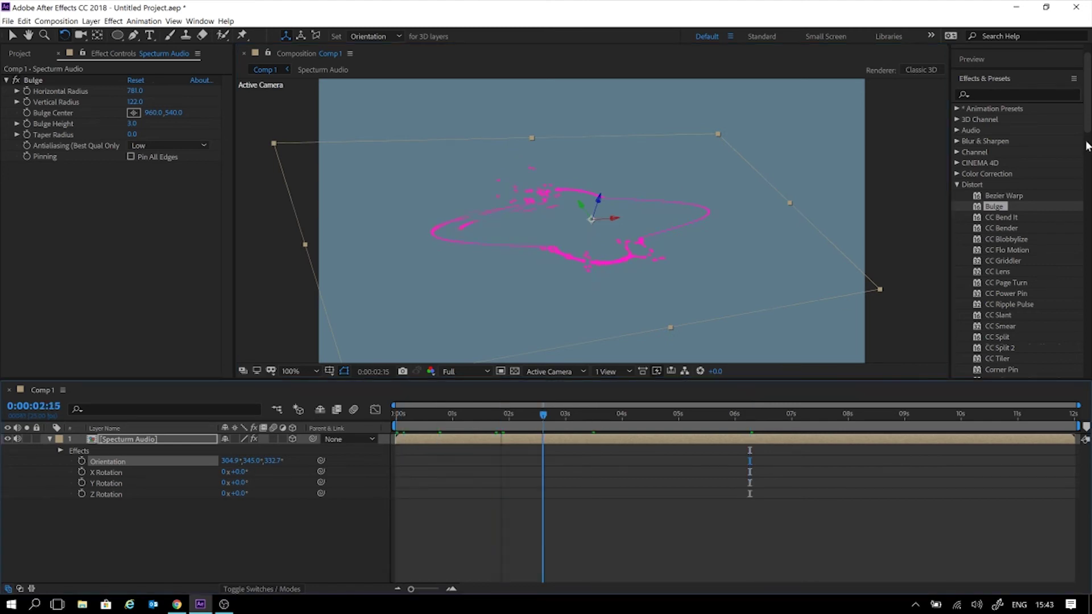
# Apply the CC Blobbylize effect to the Specturm Audio layer and scrub the timeline to check the look.
pyautogui.click(1018, 239)
pyautogui.moveTo(1018, 243); pyautogui.dragTo(159, 223)
pyautogui.press('v')
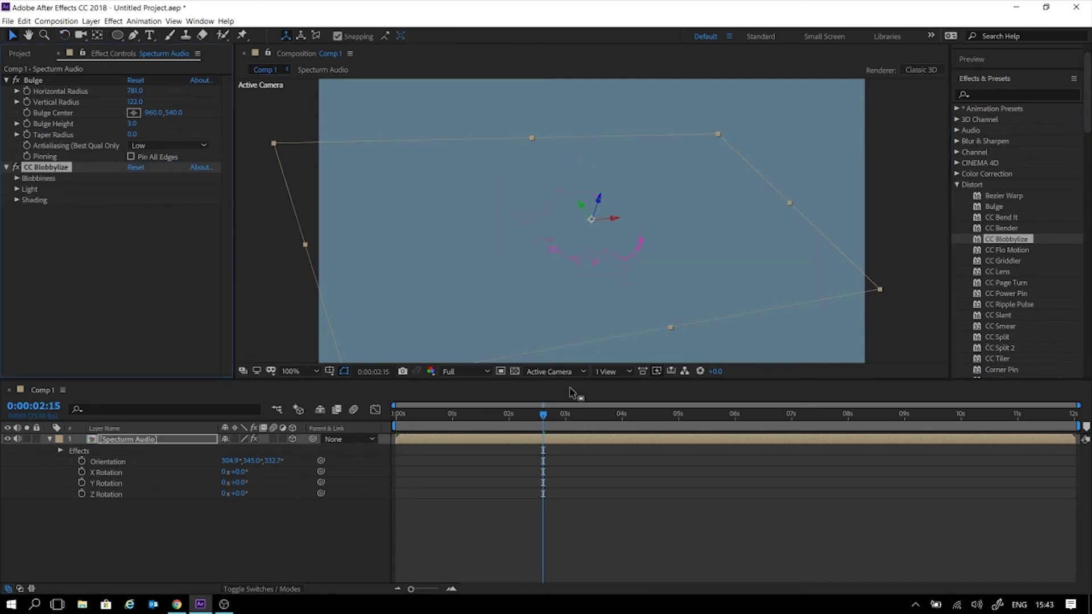
pyautogui.click(513, 414)
pyautogui.moveTo(397, 413); pyautogui.dragTo(558, 406)
pyautogui.scroll(1, 607, 236)
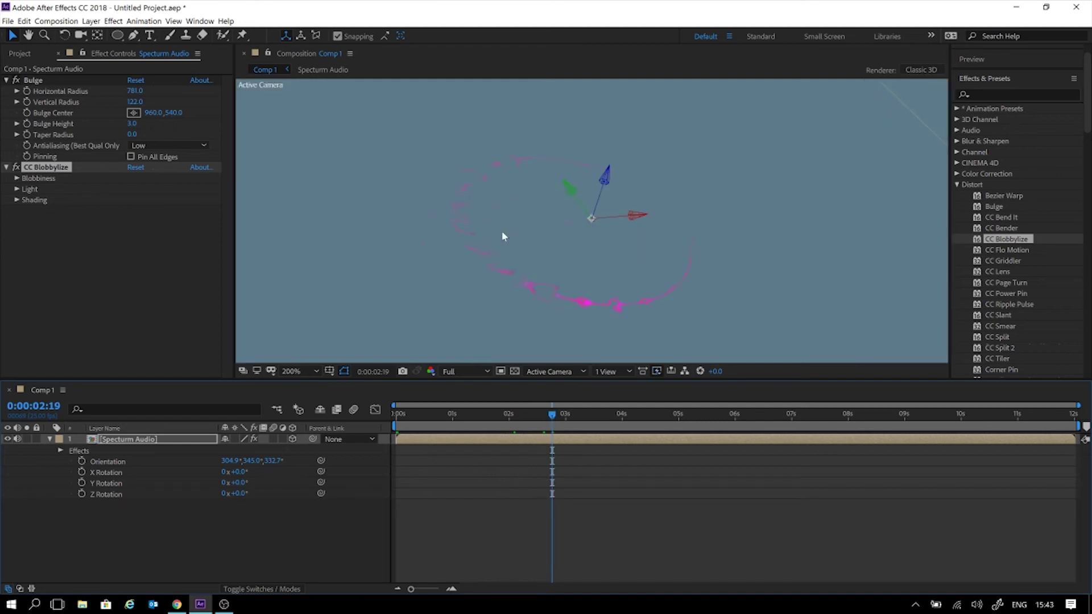
# Set the CC Blobbylize light intensity to 260, light height to -98 and light direction to 19°.
pyautogui.click(17, 190)
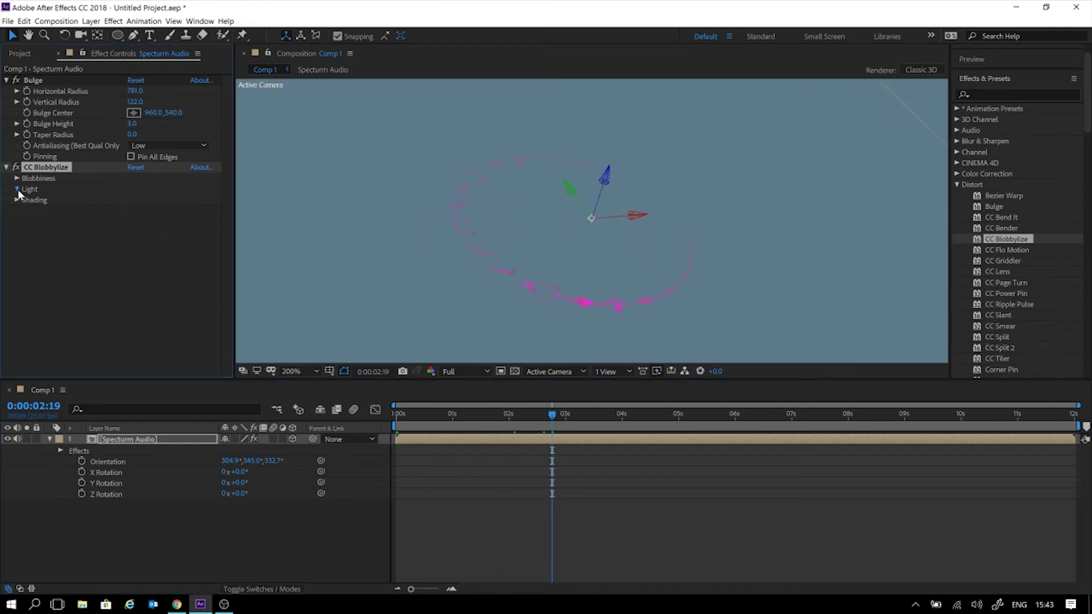
pyautogui.moveTo(450, 188); pyautogui.dragTo(384, 199)
pyautogui.moveTo(139, 249); pyautogui.dragTo(149, 269)
pyautogui.moveTo(235, 253); pyautogui.dragTo(198, 250)
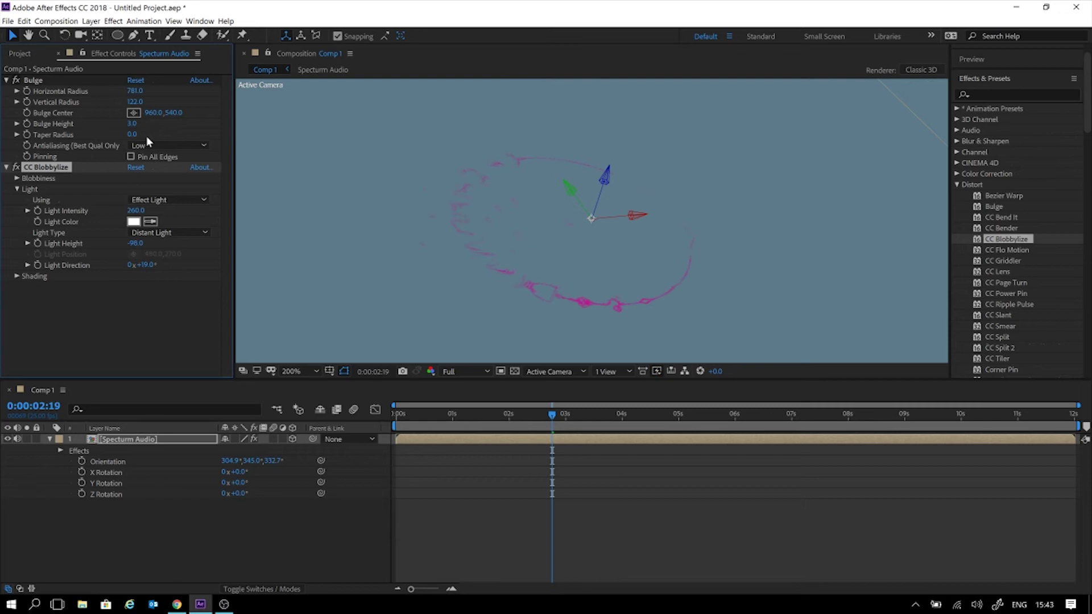
pyautogui.moveTo(130, 135)
pyautogui.mouseDown()
pyautogui.moveTo(251, 131)
pyautogui.moveTo(142, 135)
pyautogui.mouseUp()
# Preview the blobbylized spectrum from the start of the composition, checking it briefly against a transparent background.
pyautogui.moveTo(581, 413); pyautogui.dragTo(326, 417)
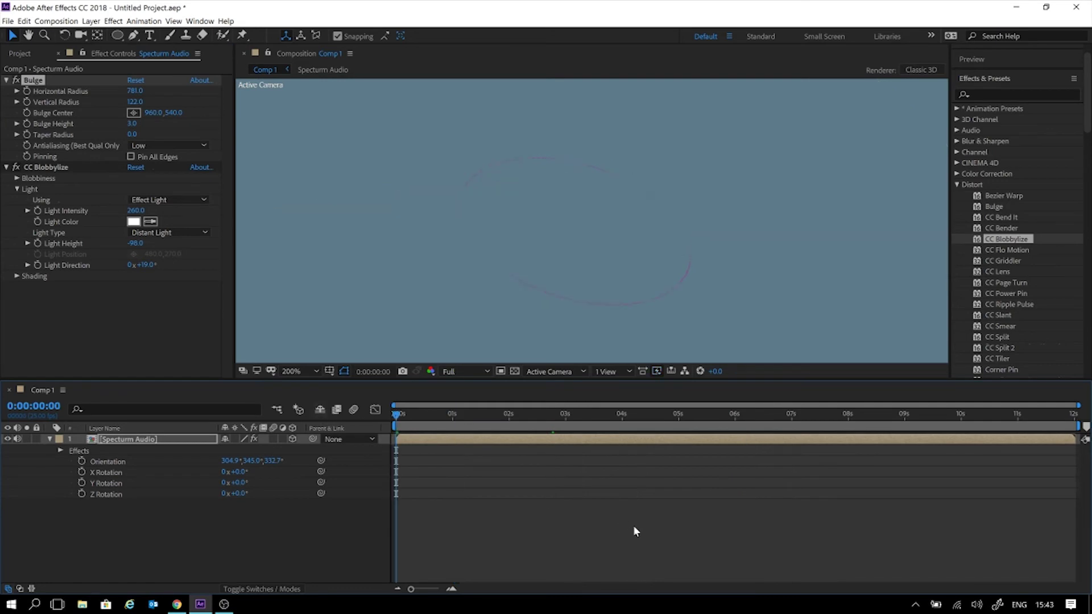
pyautogui.press('space')
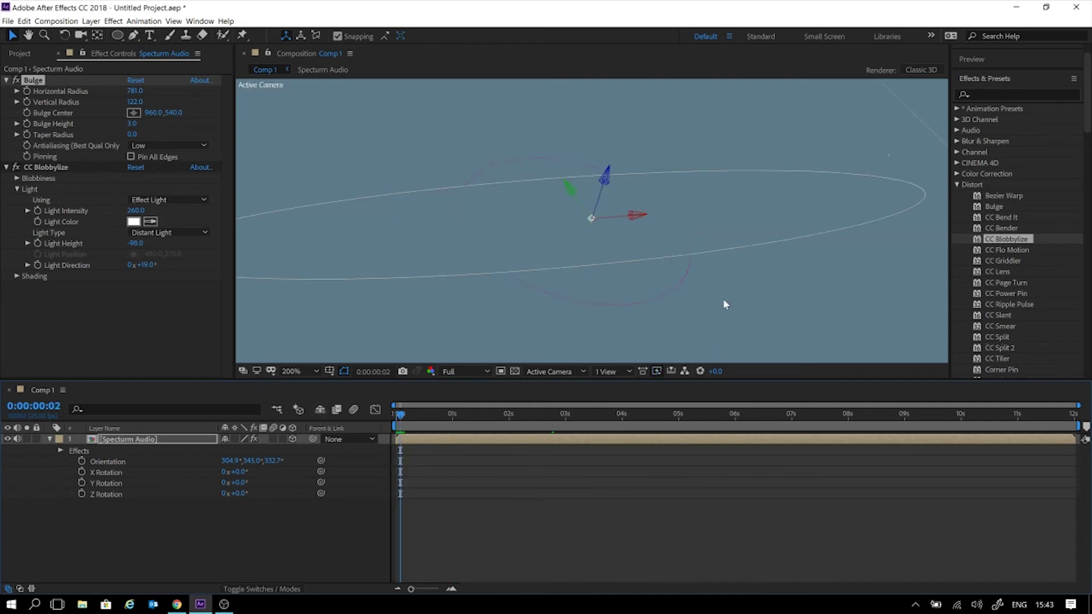
pyautogui.scroll(-1, 722, 298)
pyautogui.press('space')
pyautogui.press('space')
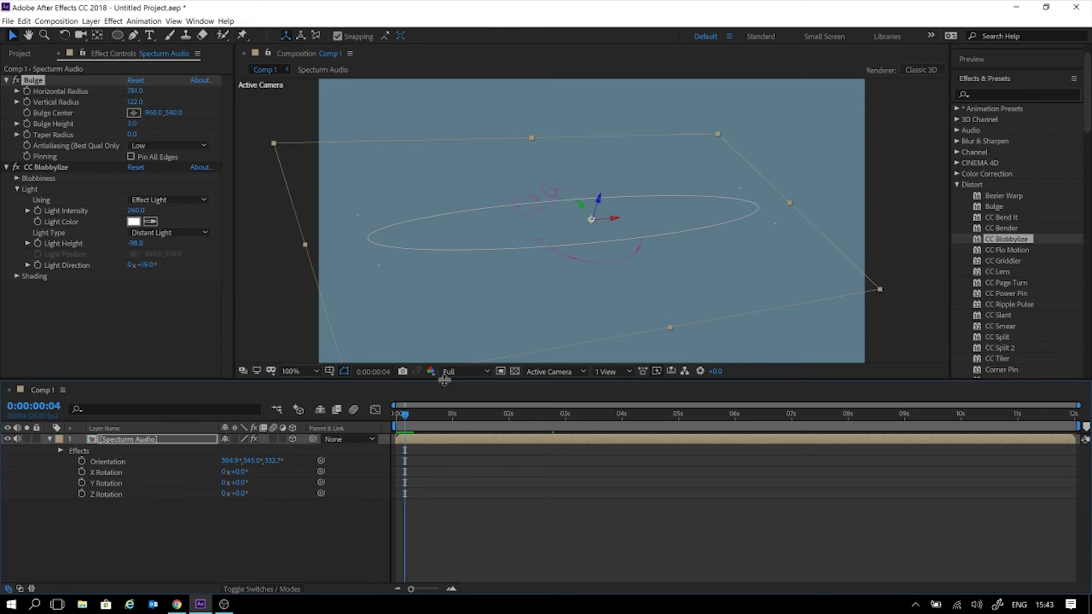
pyautogui.click(515, 371)
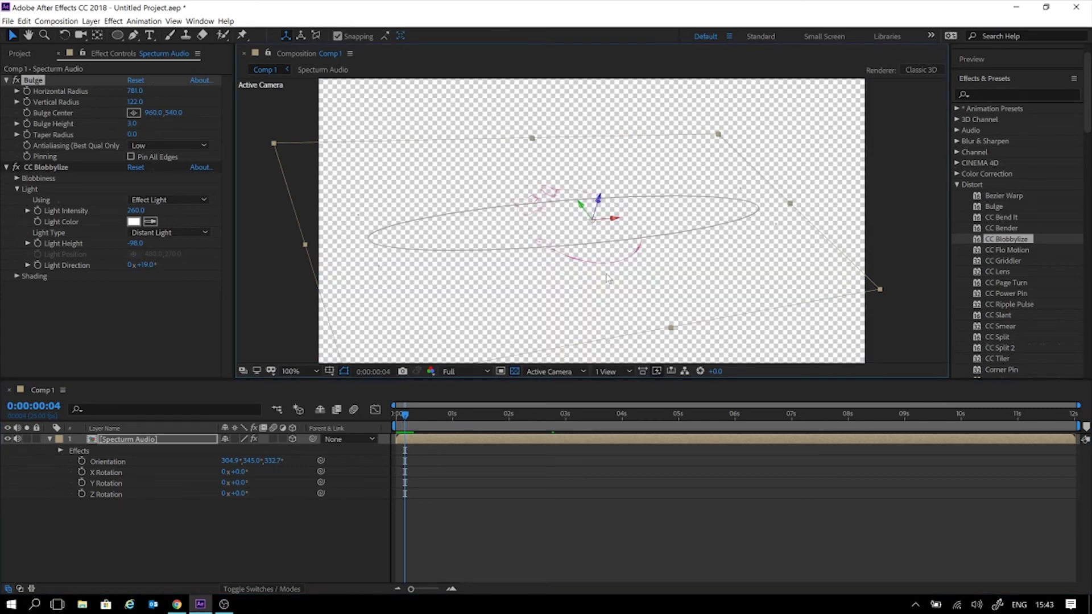
pyautogui.click(515, 371)
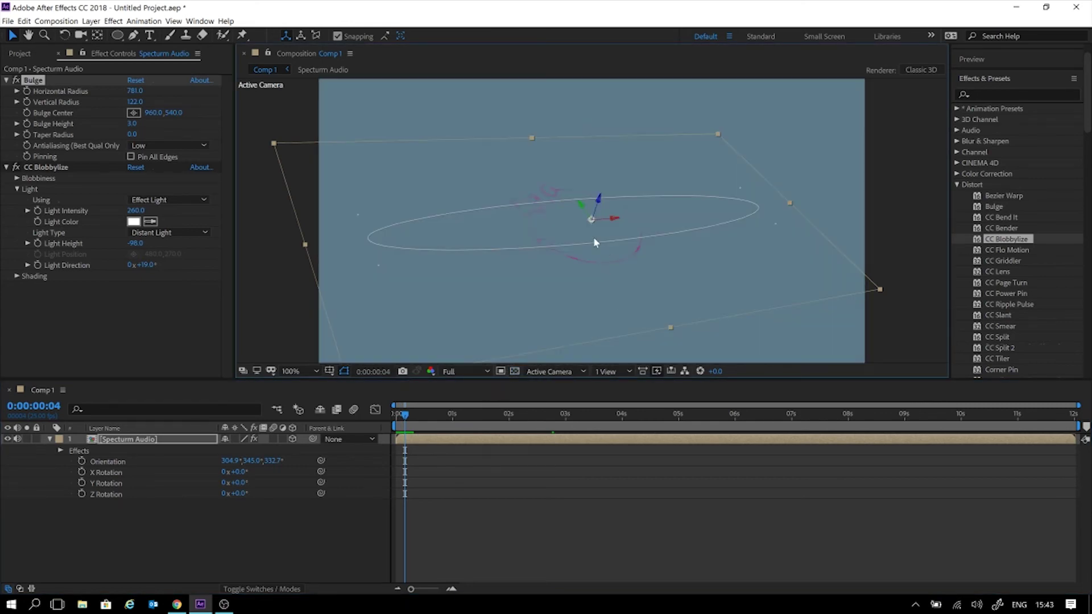
pyautogui.scroll(1, 631, 271)
pyautogui.press('space')
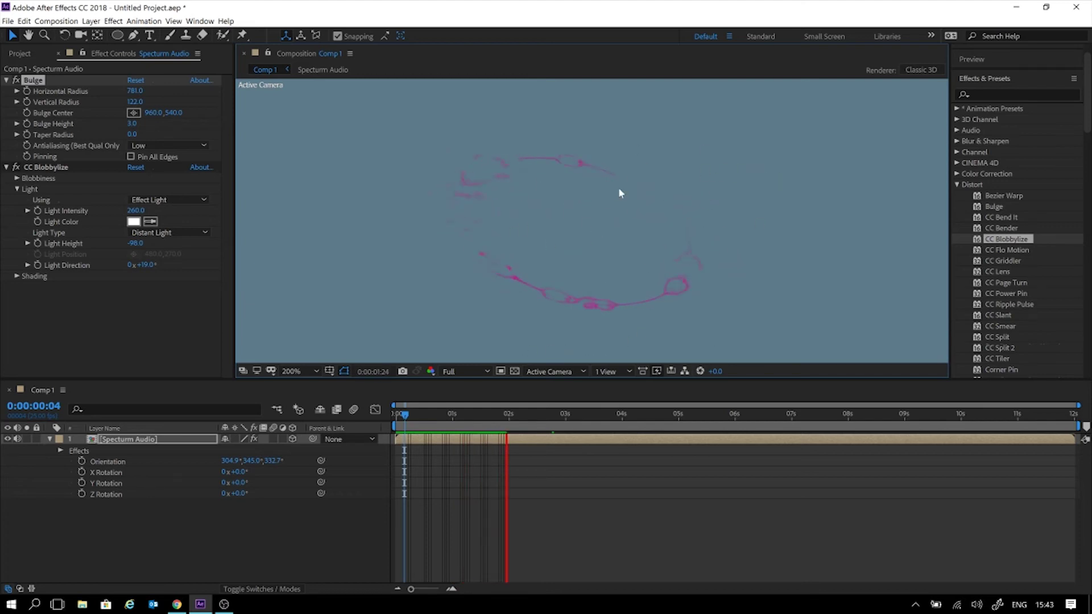
pyautogui.press('space')
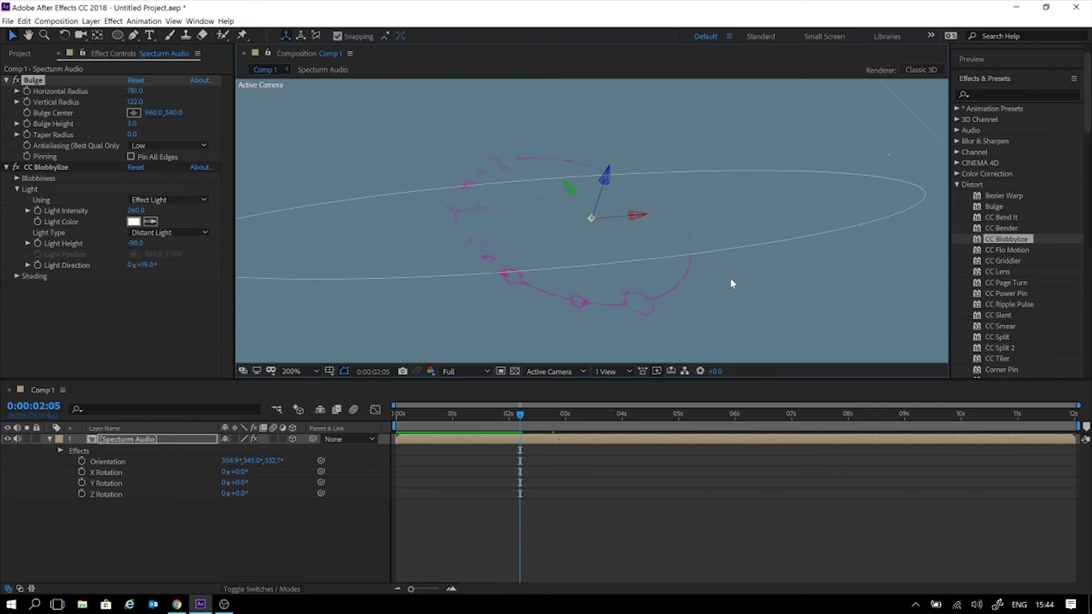
# Create a 1920 × 1080 px solid coloured 190B0B and place it beneath the Specturm Audio layer as a background.
pyautogui.click(571, 557)
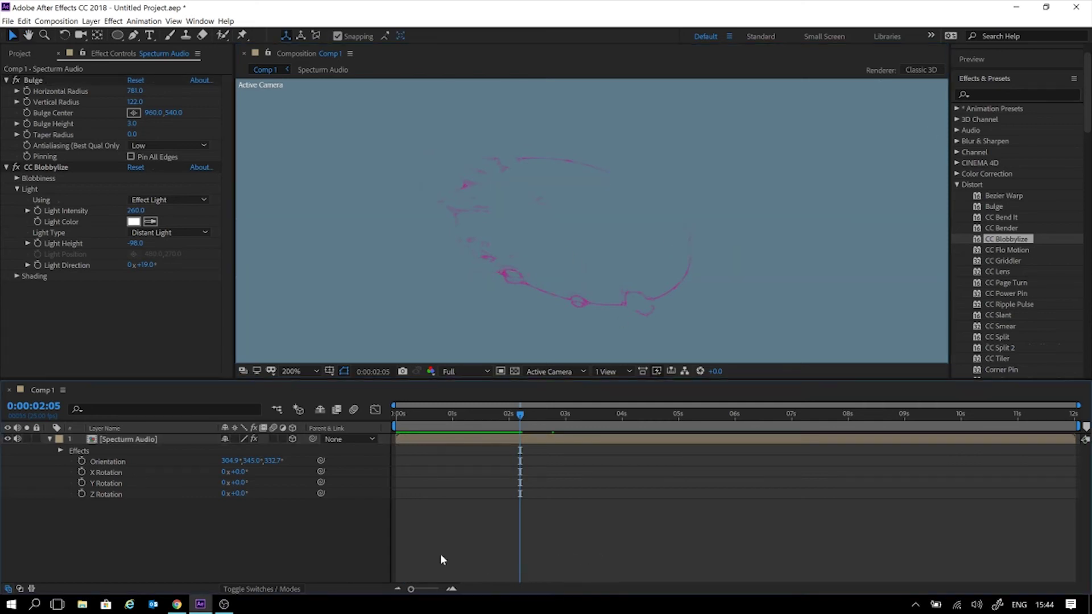
pyautogui.rightClick(217, 512)
pyautogui.moveTo(268, 412)
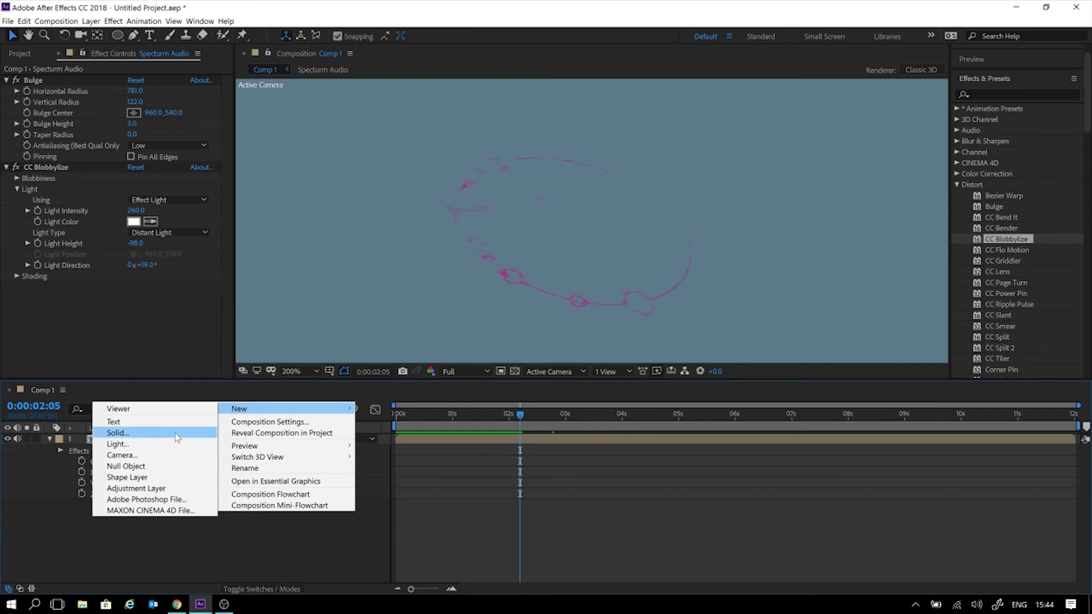
pyautogui.click(178, 434)
pyautogui.click(532, 364)
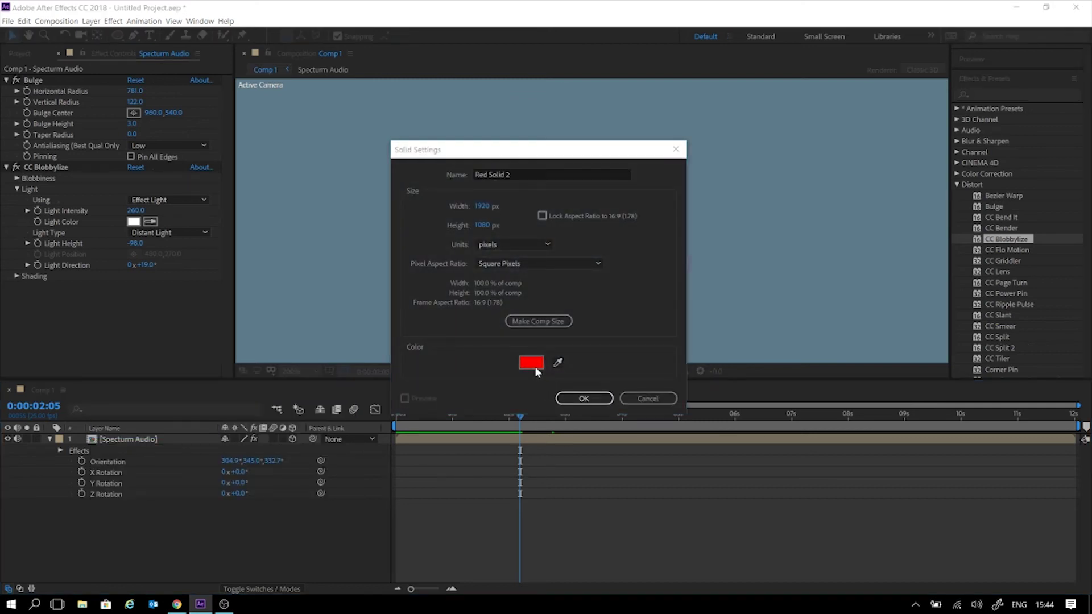
pyautogui.click(797, 326)
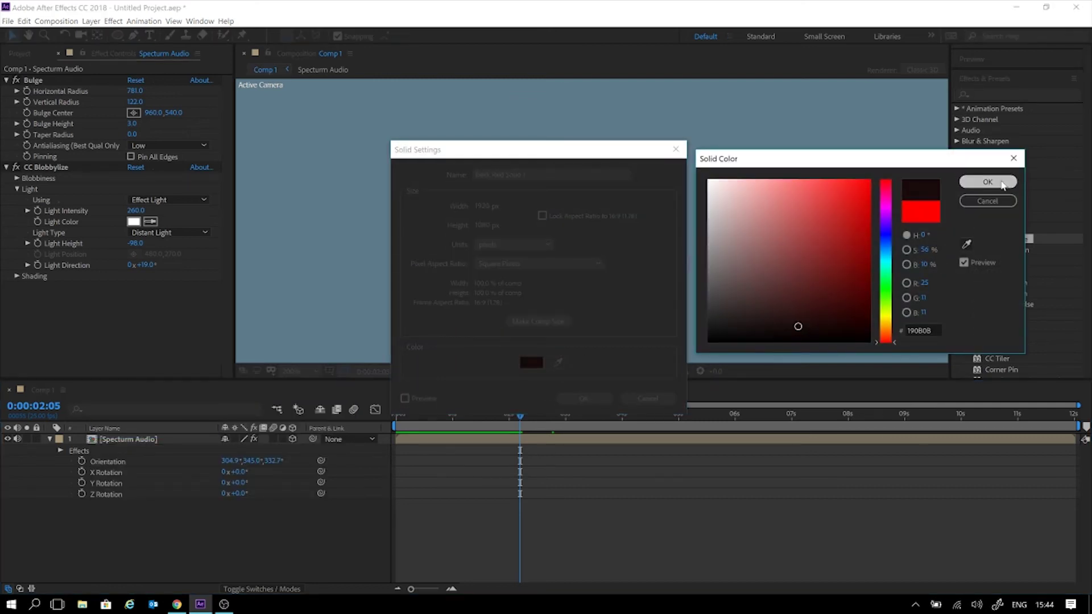
pyautogui.click(988, 182)
pyautogui.click(586, 398)
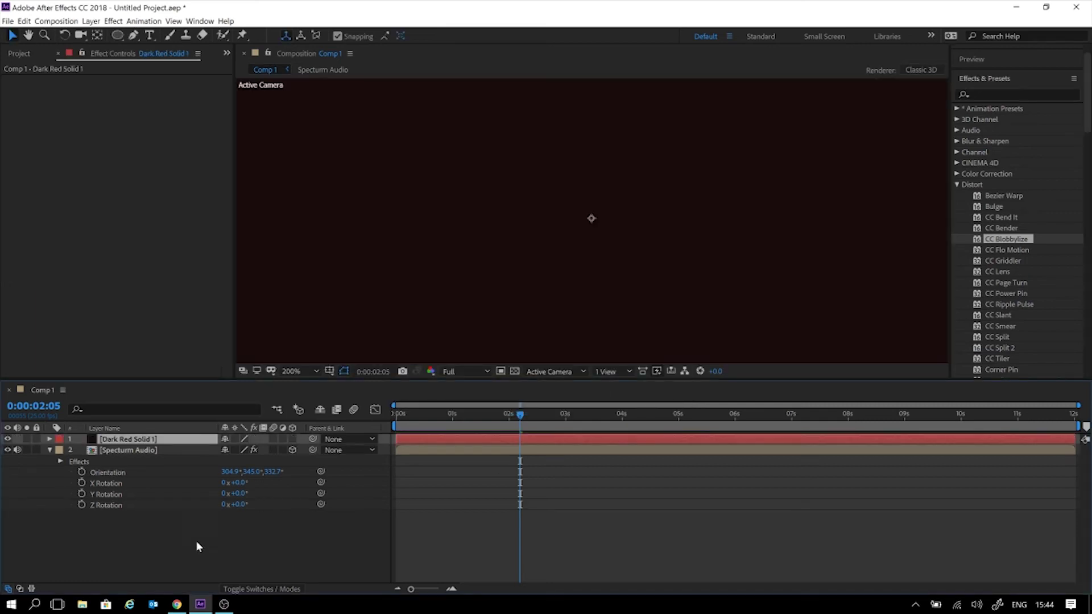
pyautogui.moveTo(125, 439); pyautogui.dragTo(128, 512)
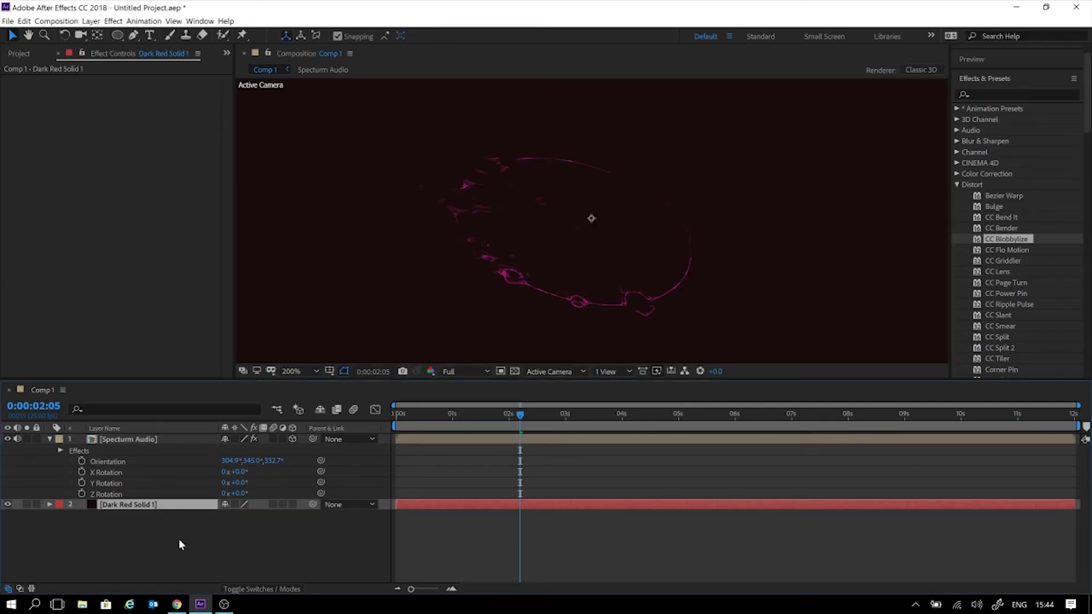
pyautogui.click(179, 538)
# Play back the composition to check the spectrum ring against the dark red background.
pyautogui.moveTo(499, 414); pyautogui.dragTo(417, 429)
pyautogui.press('space')
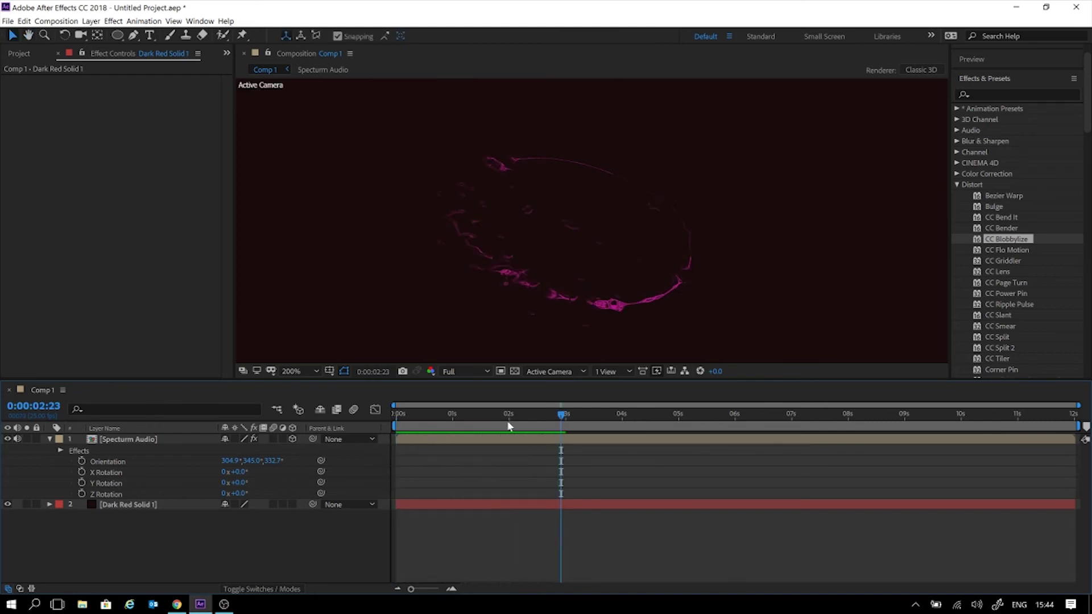
pyautogui.press('space')
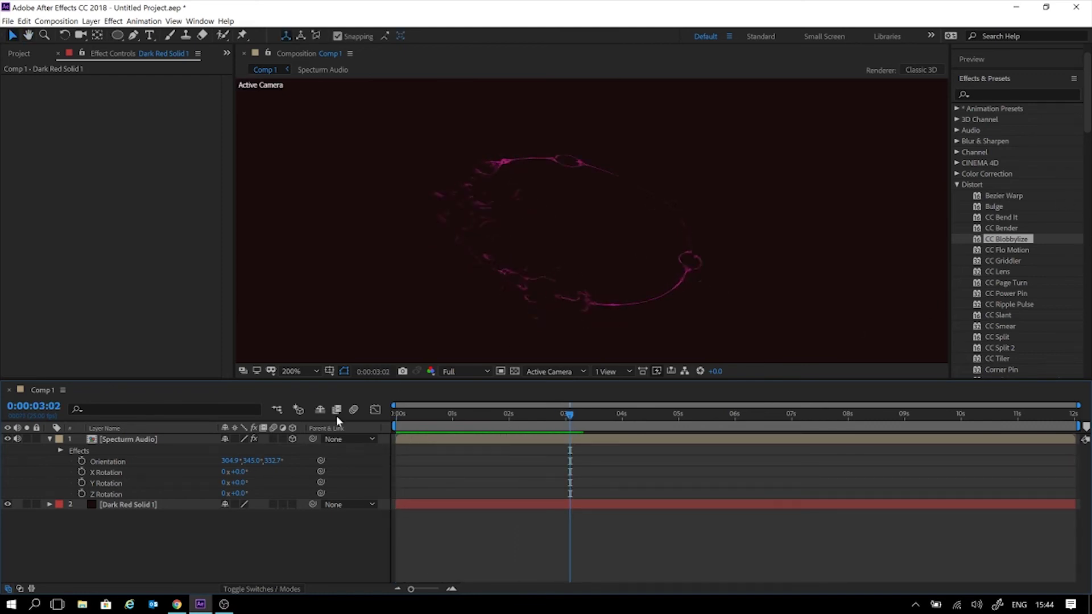
# Apply the Glow effect to the Specturm Audio layer.
pyautogui.click(137, 439)
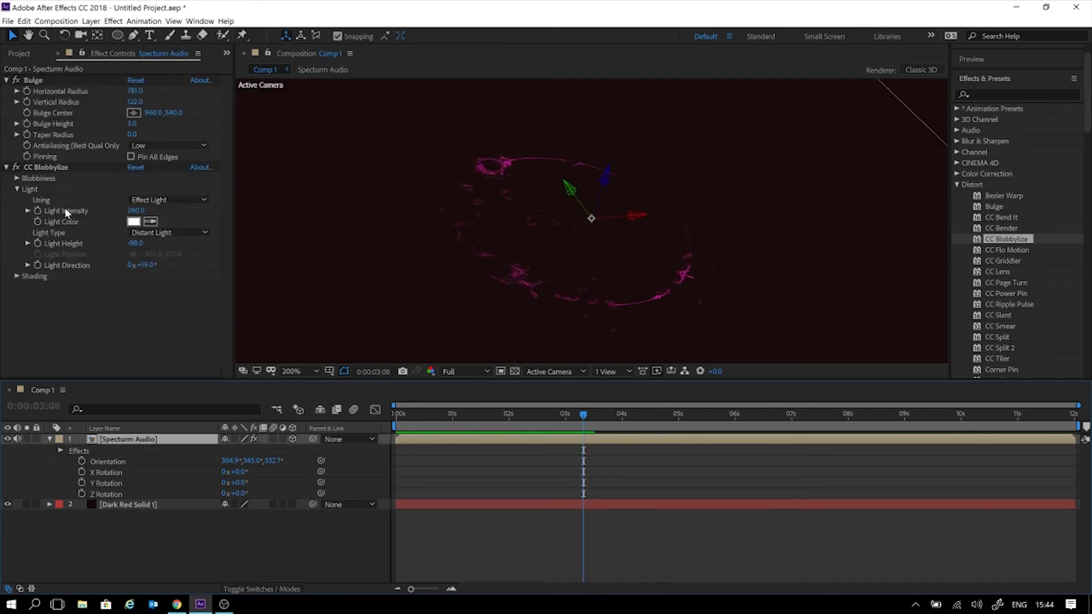
pyautogui.click(1018, 93)
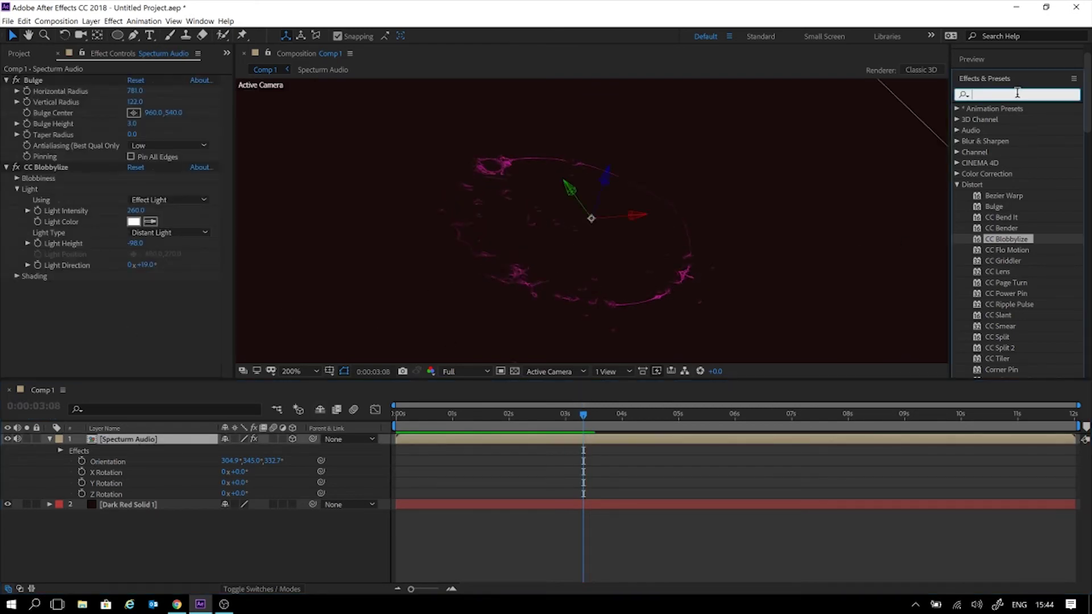
pyautogui.write('glow')
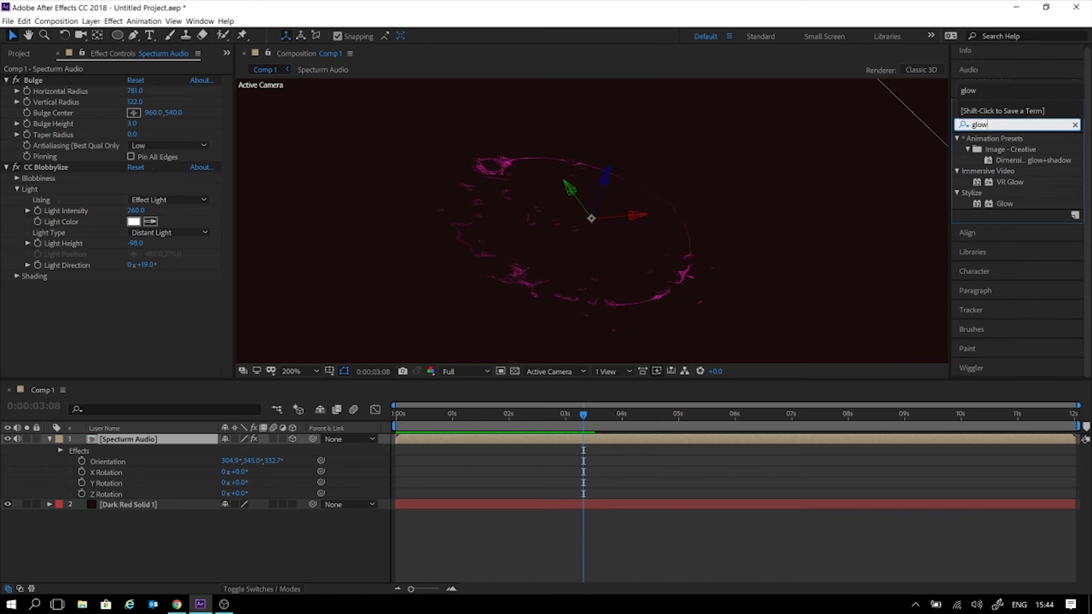
pyautogui.moveTo(1004, 203); pyautogui.dragTo(171, 317)
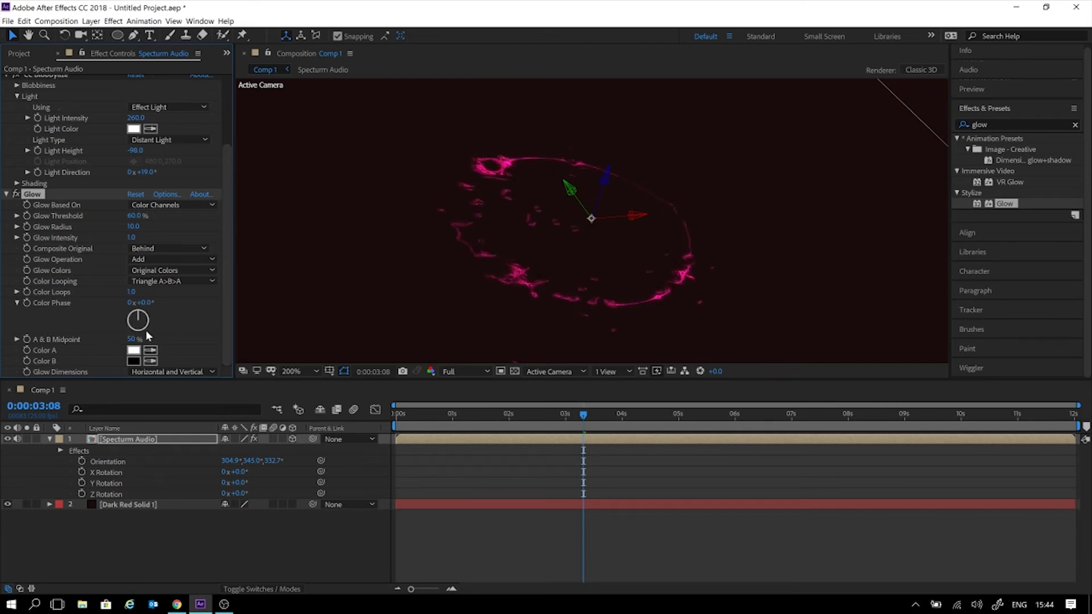
# Play back the composition from the start to check the glow on the spectrum ring.
pyautogui.click(364, 422)
pyautogui.press('space')
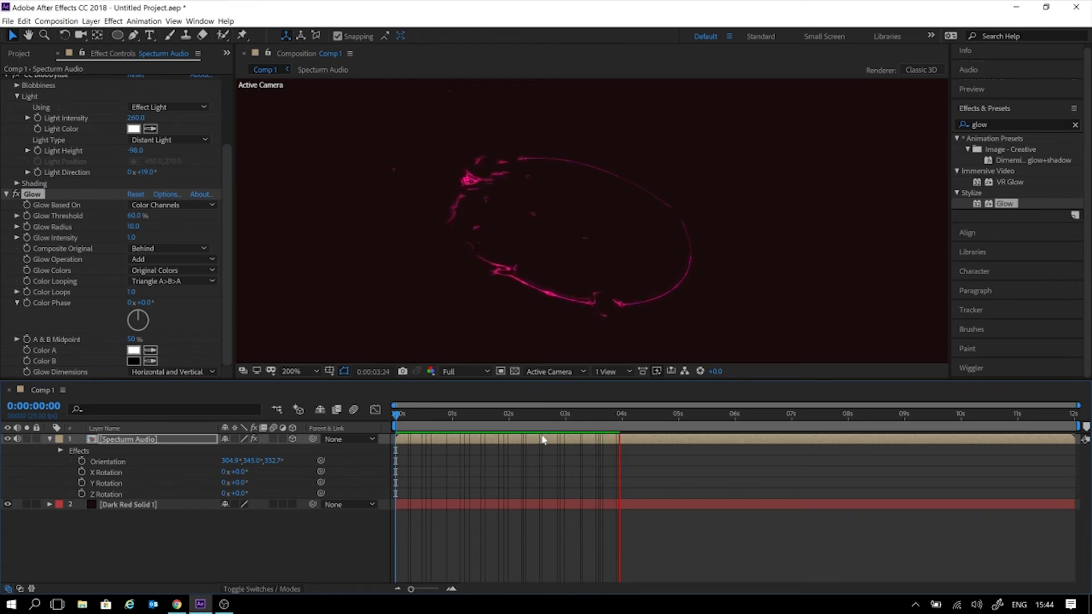
pyautogui.press('space')
pyautogui.press('space')
pyautogui.press('space')
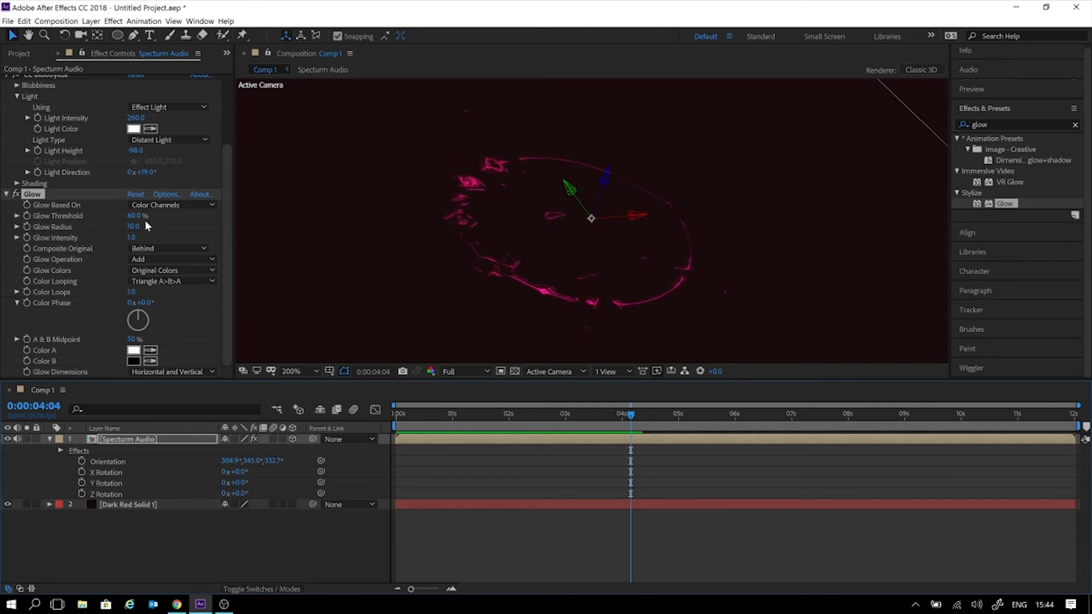
# Set the spectrum's Glow Radius to 78 and Glow Intensity to 2.6.
pyautogui.moveTo(127, 227); pyautogui.dragTo(160, 211)
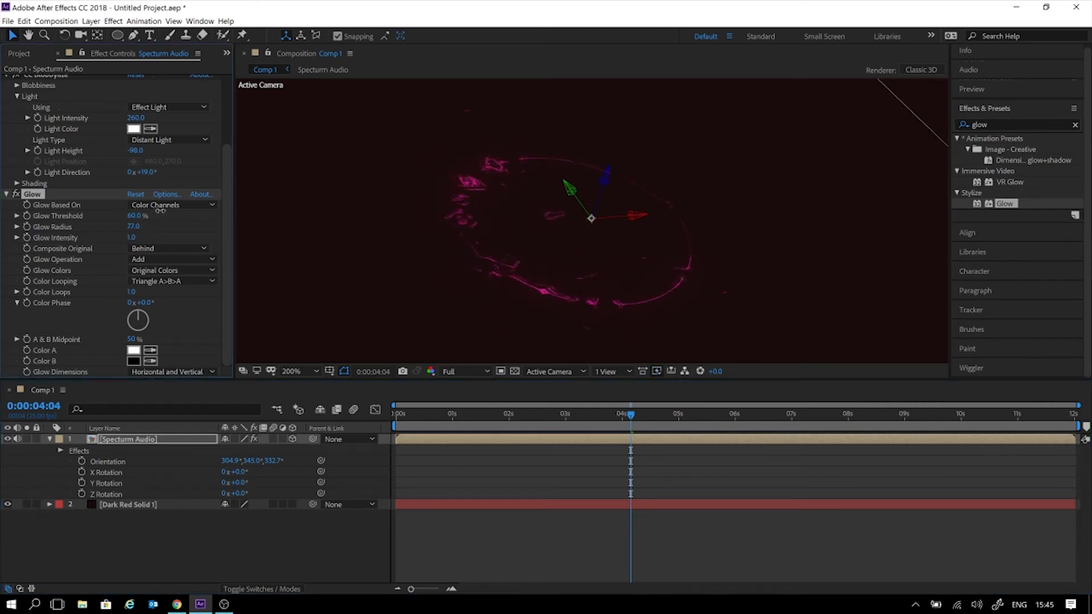
pyautogui.click(134, 227)
pyautogui.write('78')
pyautogui.press('Tab')
pyautogui.write('2.6')
pyautogui.press('Return')
pyautogui.moveTo(179, 234); pyautogui.dragTo(203, 233)
# Preview the adjusted glow around the four-second mark and briefly check the nested Specturm Audio composition.
pyautogui.moveTo(596, 411); pyautogui.dragTo(556, 413)
pyautogui.press('space')
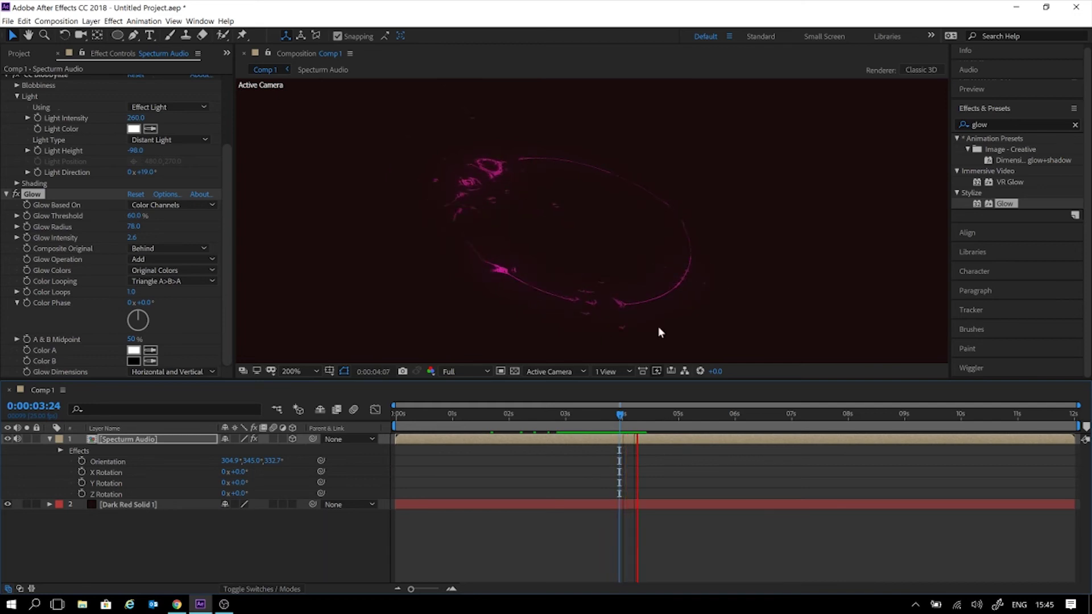
pyautogui.press('space')
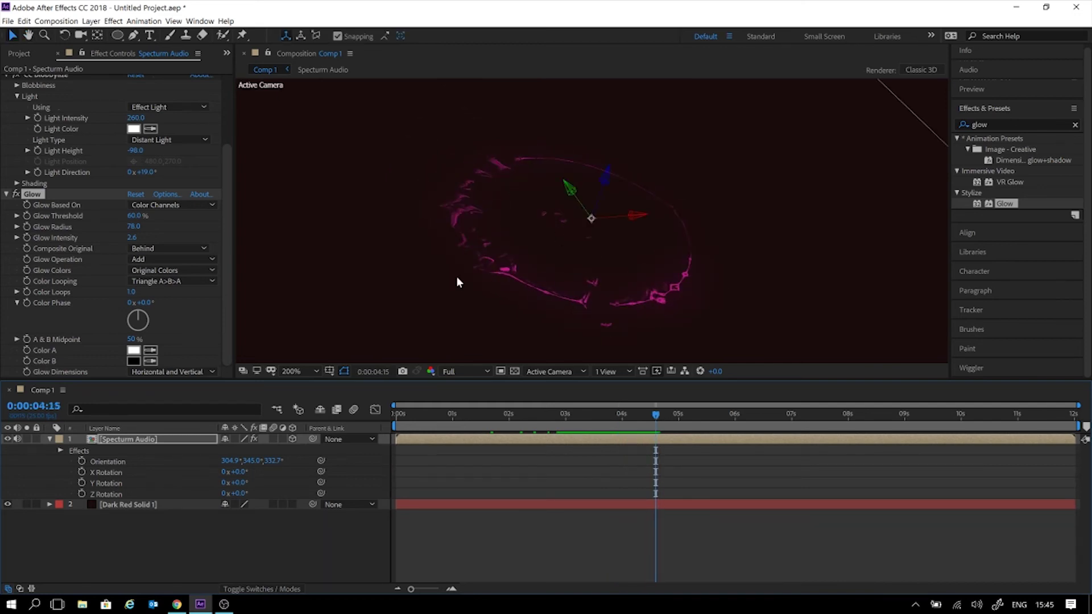
pyautogui.click(752, 557)
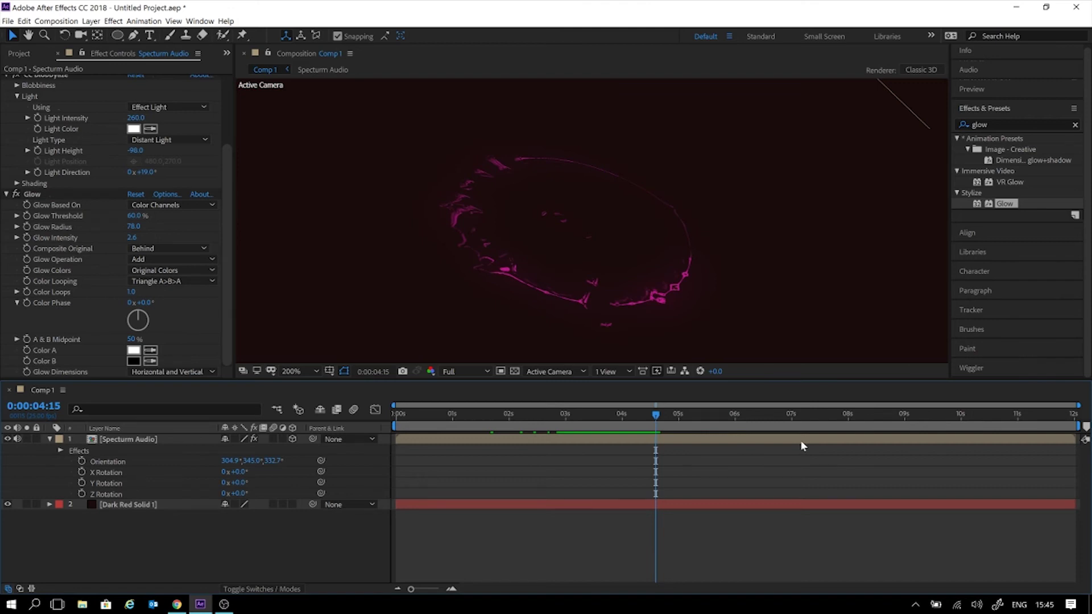
pyautogui.doubleClick(800, 446)
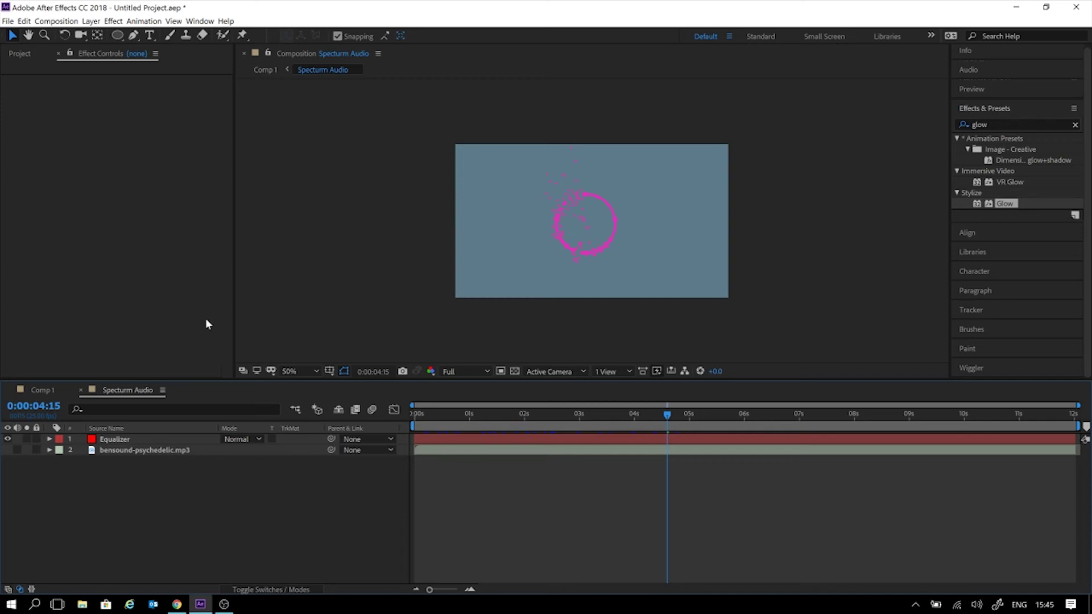
pyautogui.click(46, 393)
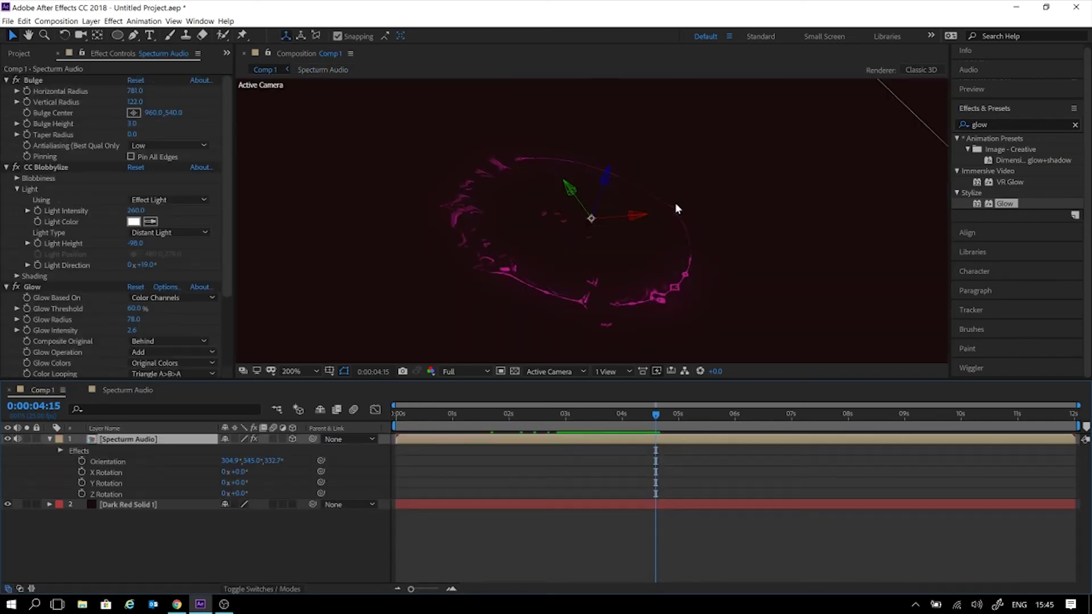
# Rotate the Specturm Audio layer freehand in 3D with the Rotation tool.
pyautogui.press(',')
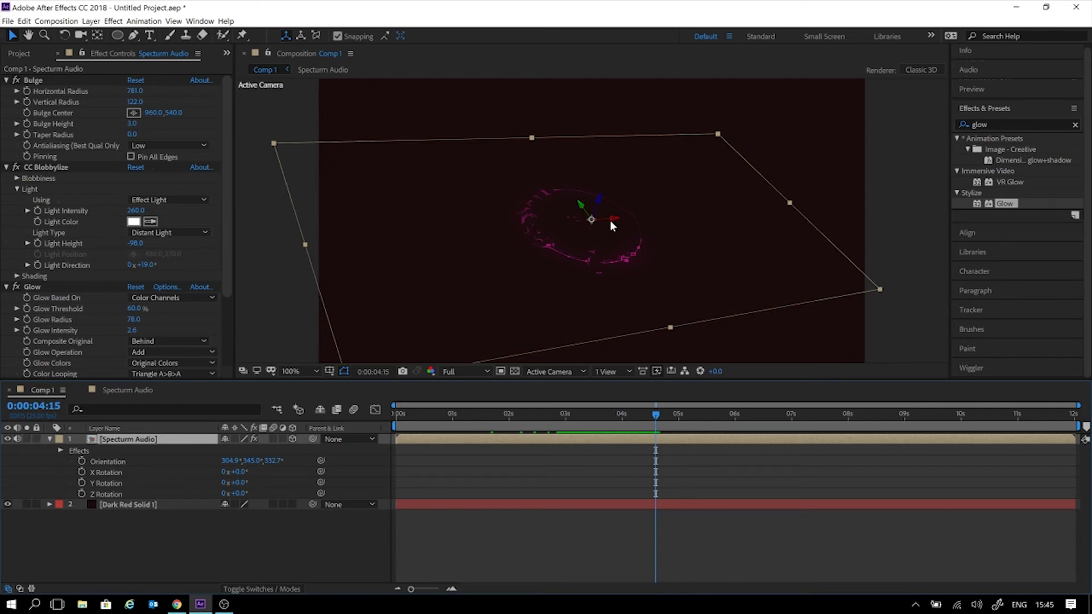
pyautogui.press('w')
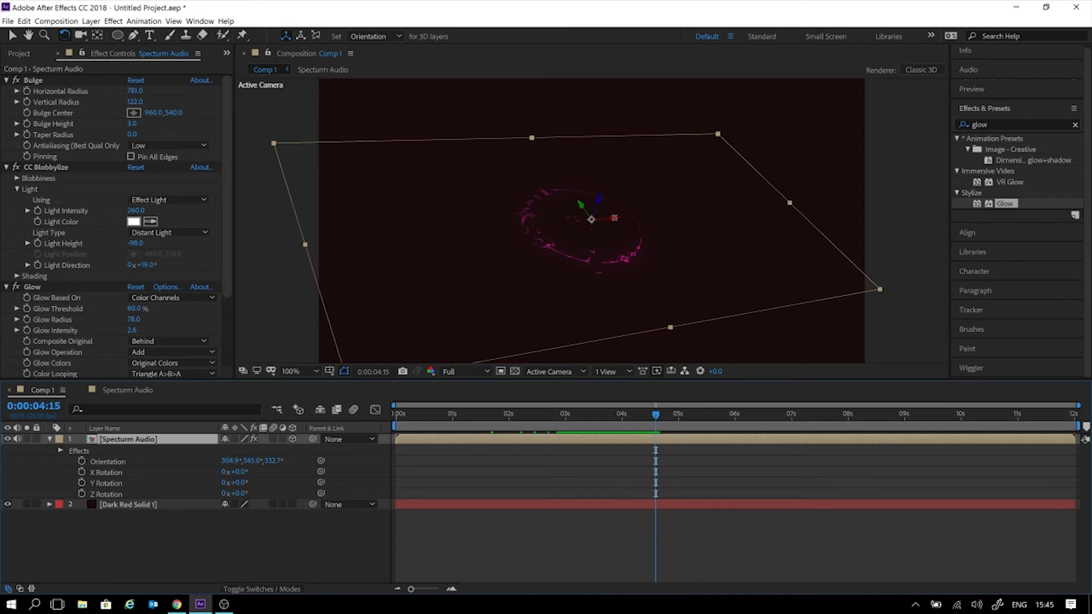
pyautogui.moveTo(613, 222); pyautogui.dragTo(492, 350)
# Set the Specturm Audio layer's orientation to 0°, 0°, 0° so the ring faces the camera.
pyautogui.click(226, 461)
pyautogui.write('0')
pyautogui.press('Tab')
pyautogui.press('Tab')
pyautogui.write('0')
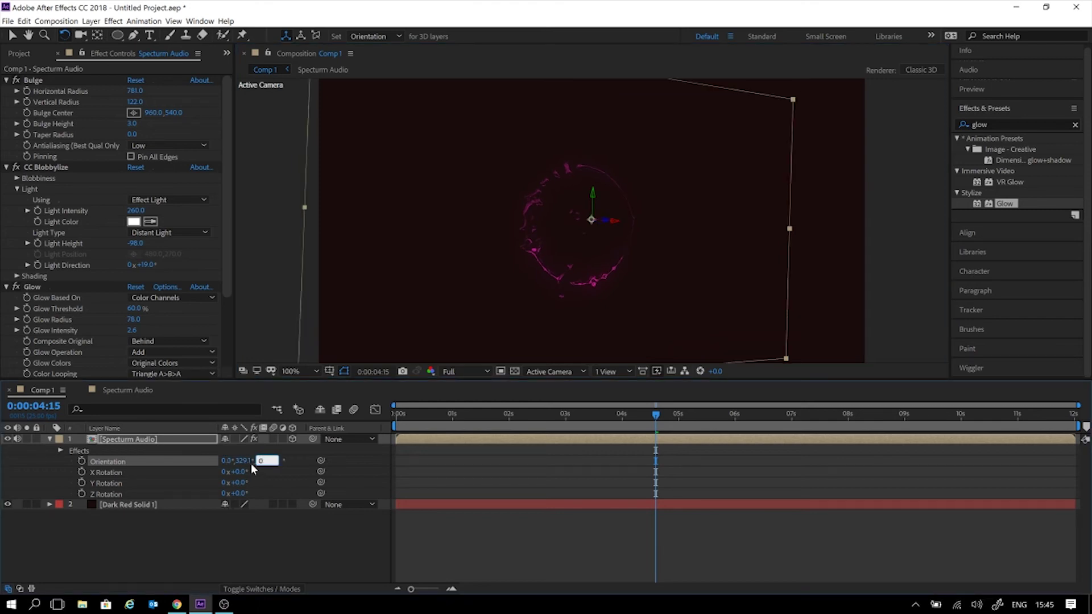
pyautogui.click(245, 460)
pyautogui.write('0')
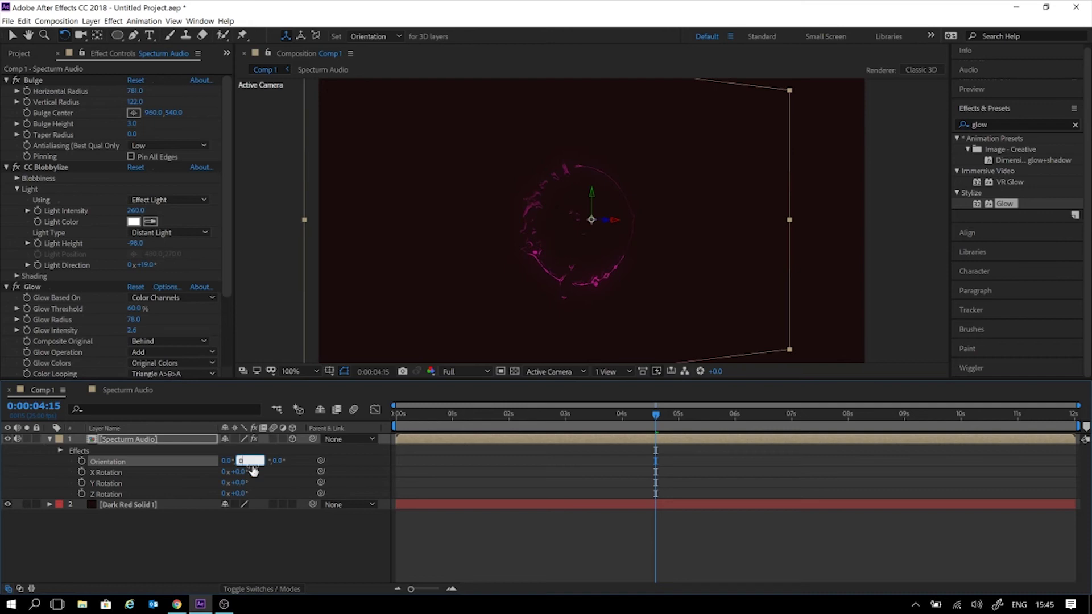
pyautogui.click(295, 460)
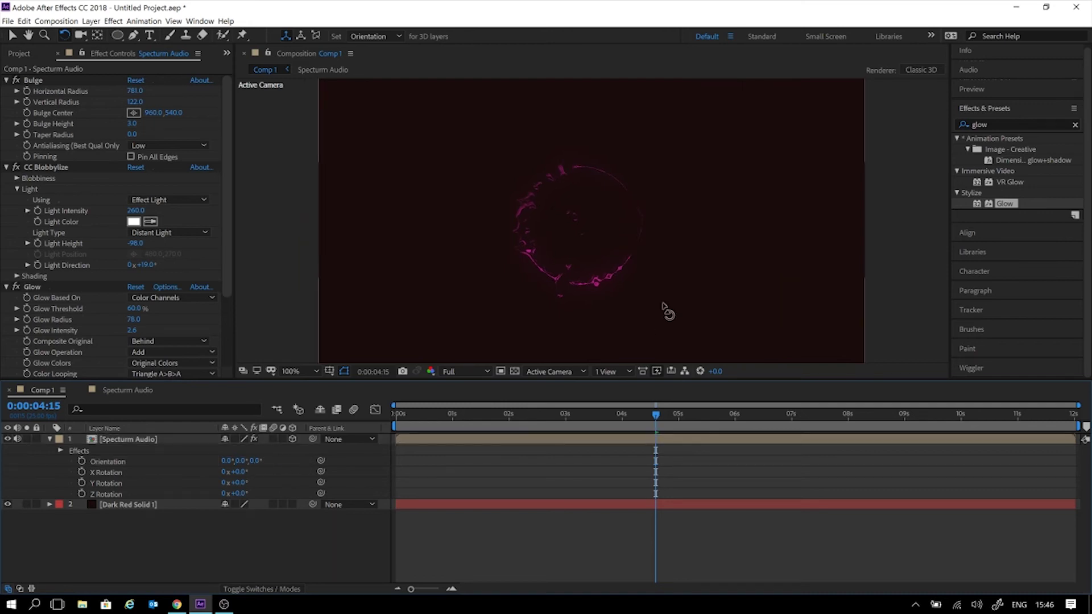
# Move the current time to 0:00:06:14 and preview the front-facing spectrum ring.
pyautogui.press(',')
pyautogui.press(',')
pyautogui.moveTo(483, 412); pyautogui.dragTo(767, 403)
pyautogui.press('.')
pyautogui.press('.')
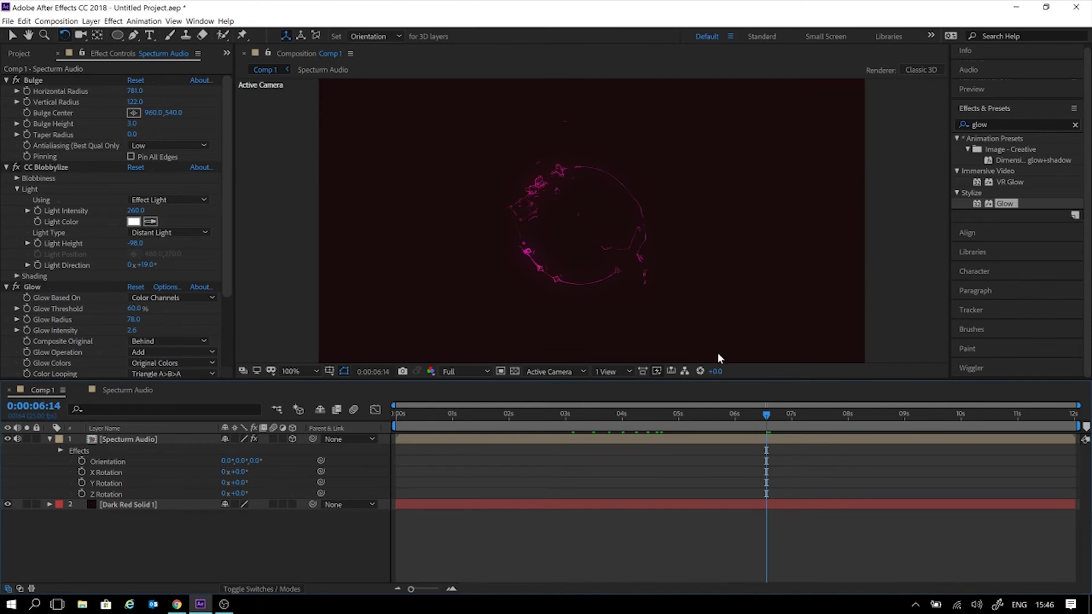
pyautogui.press('space')
pyautogui.click(117, 440)
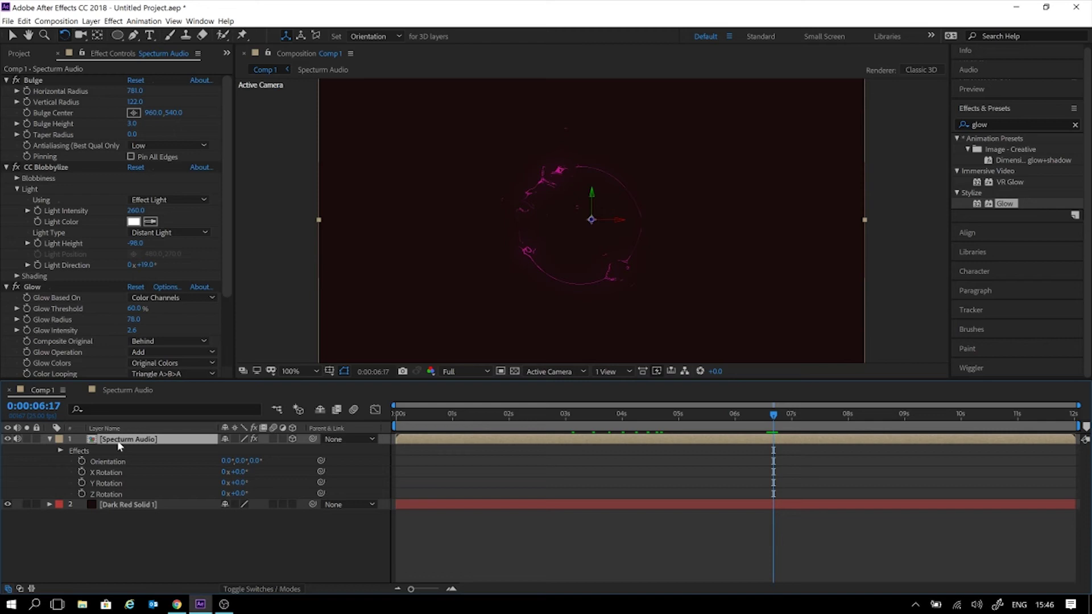
pyautogui.click(115, 528)
# Import the Face 02 picture from the CSE Images folder and place it above the Specturm Audio layer in Comp 1.
pyautogui.click(26, 57)
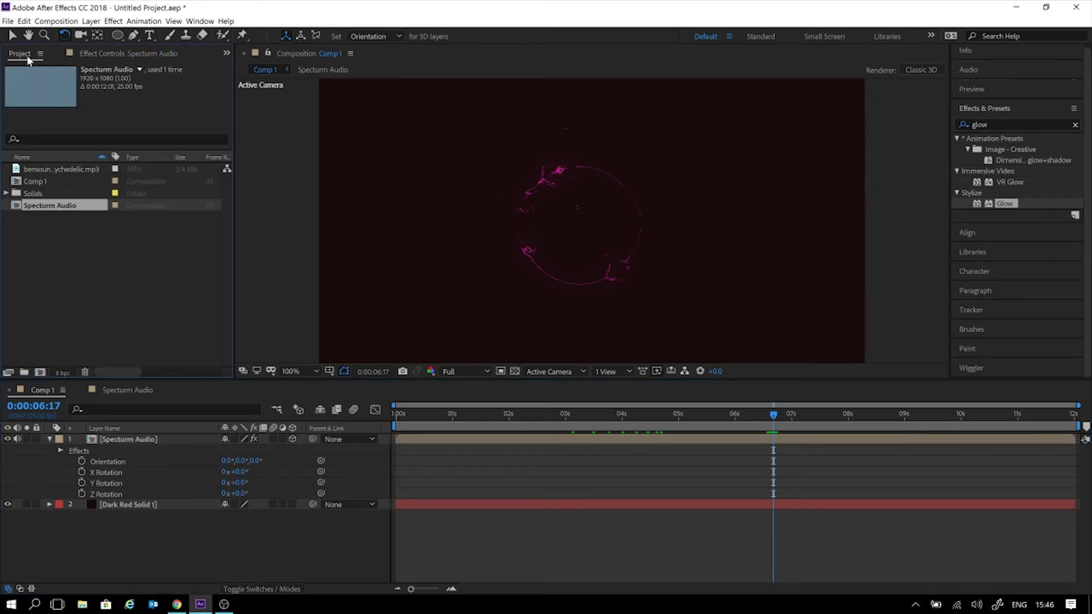
pyautogui.click(50, 242)
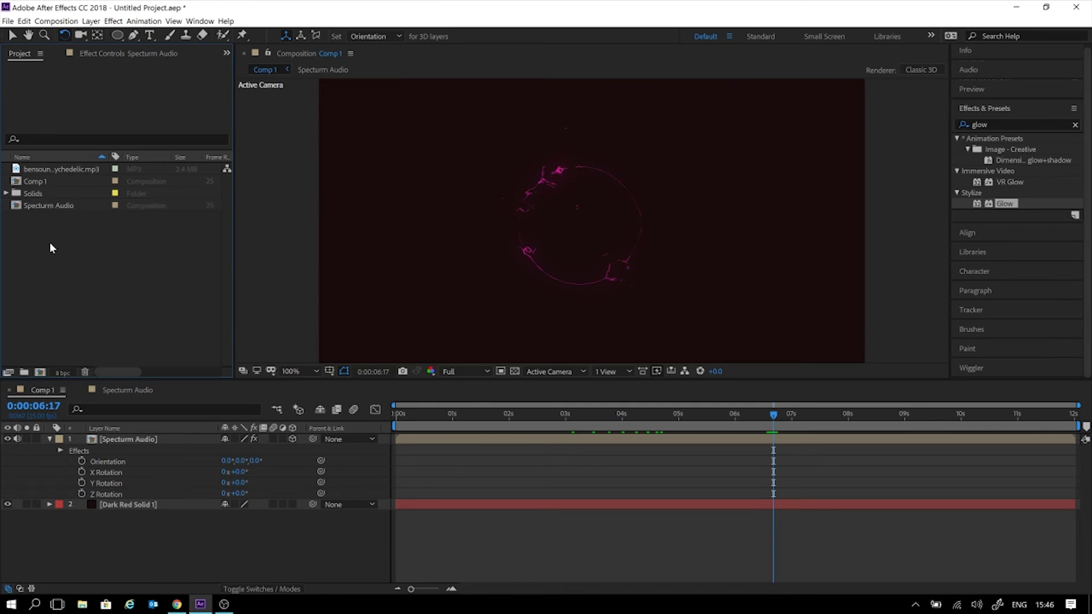
pyautogui.doubleClick(101, 261)
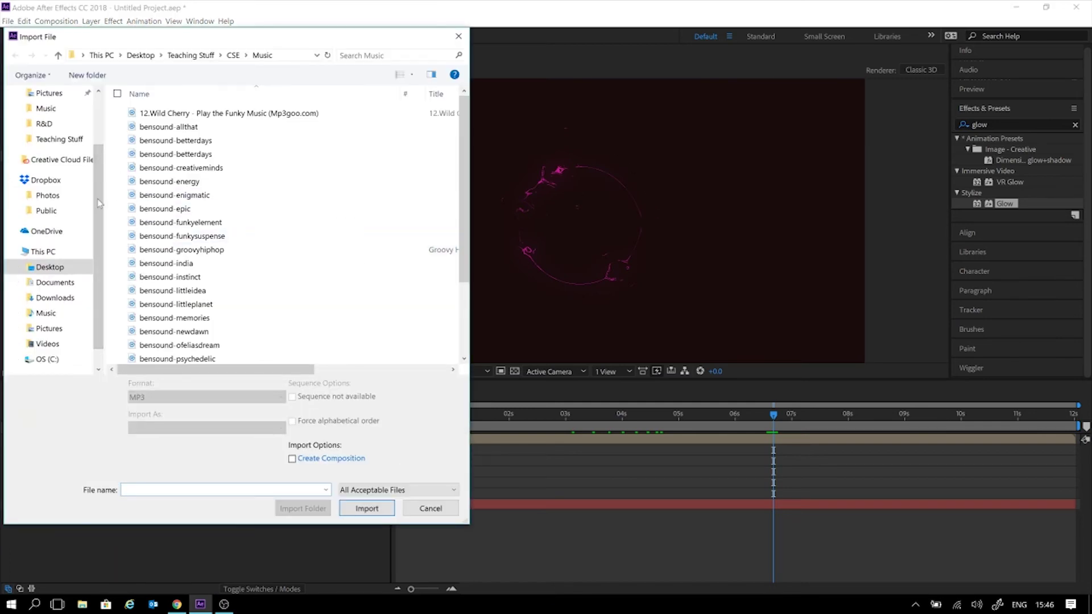
pyautogui.click(234, 57)
pyautogui.scroll(-1, 319, 299)
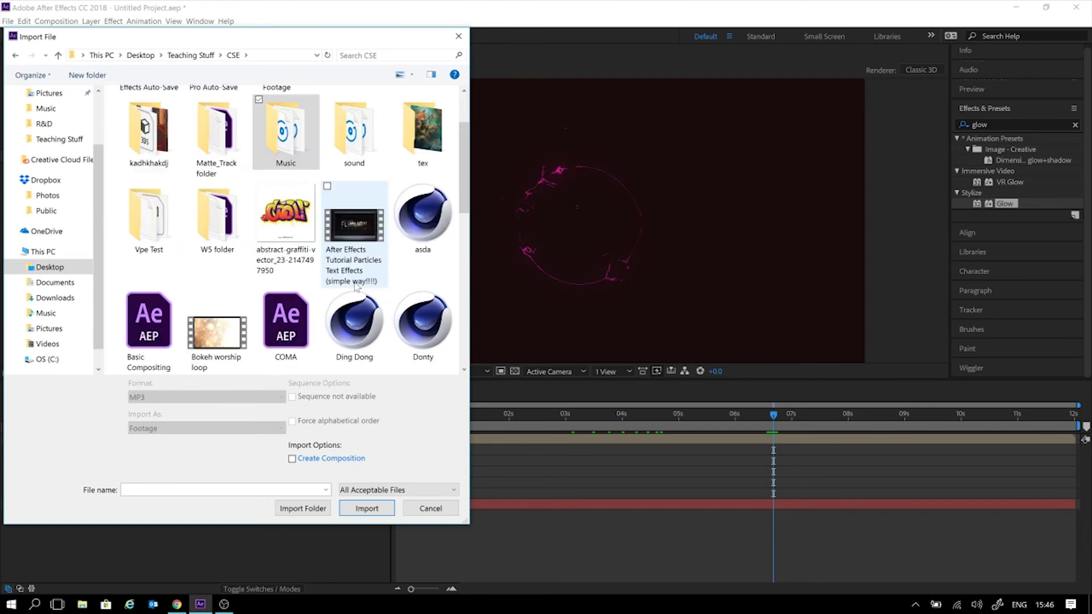
pyautogui.scroll(1, 358, 287)
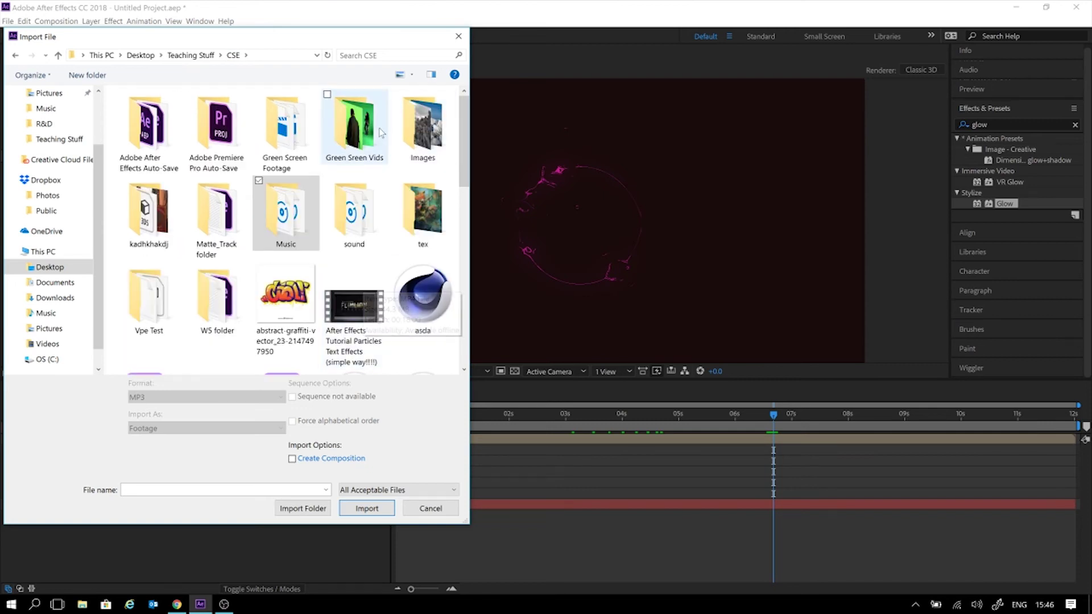
pyautogui.doubleClick(429, 126)
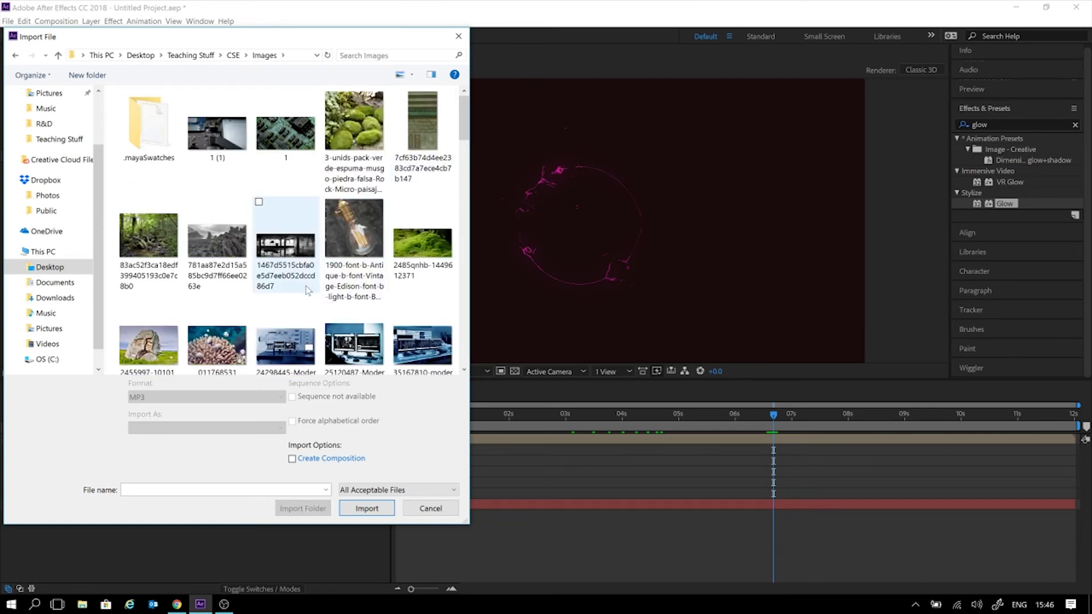
pyautogui.scroll(-1, 307, 291)
pyautogui.scroll(-5, 308, 291)
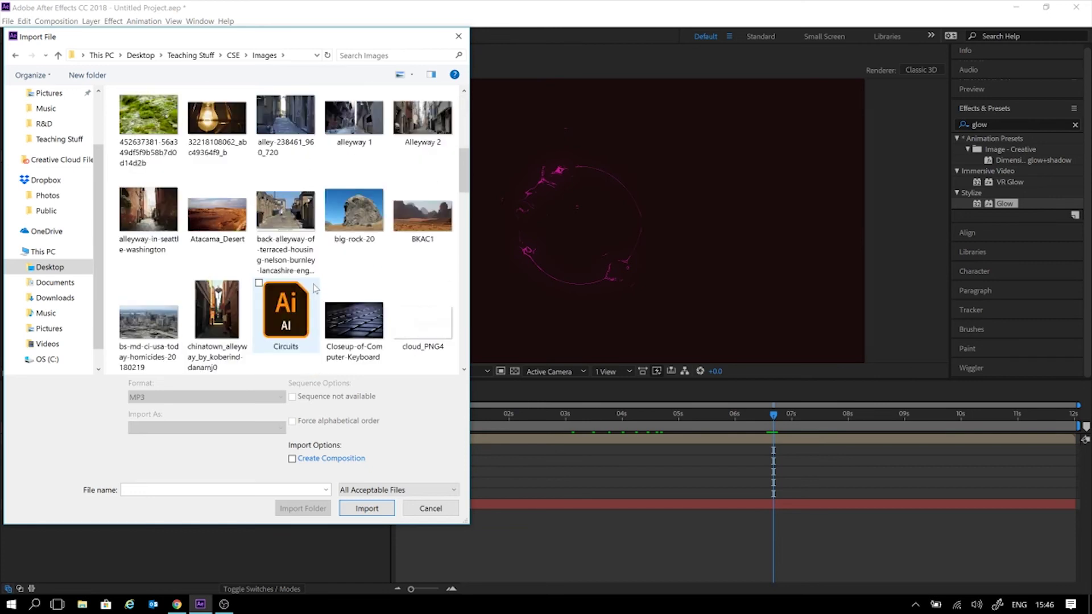
pyautogui.scroll(-2, 362, 279)
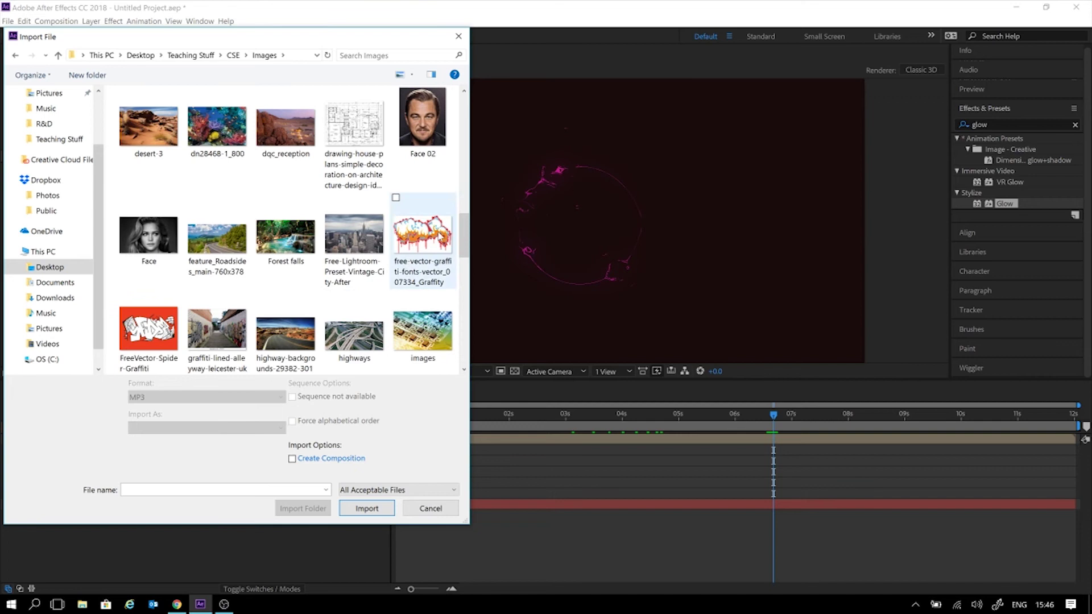
pyautogui.click(422, 122)
pyautogui.click(368, 509)
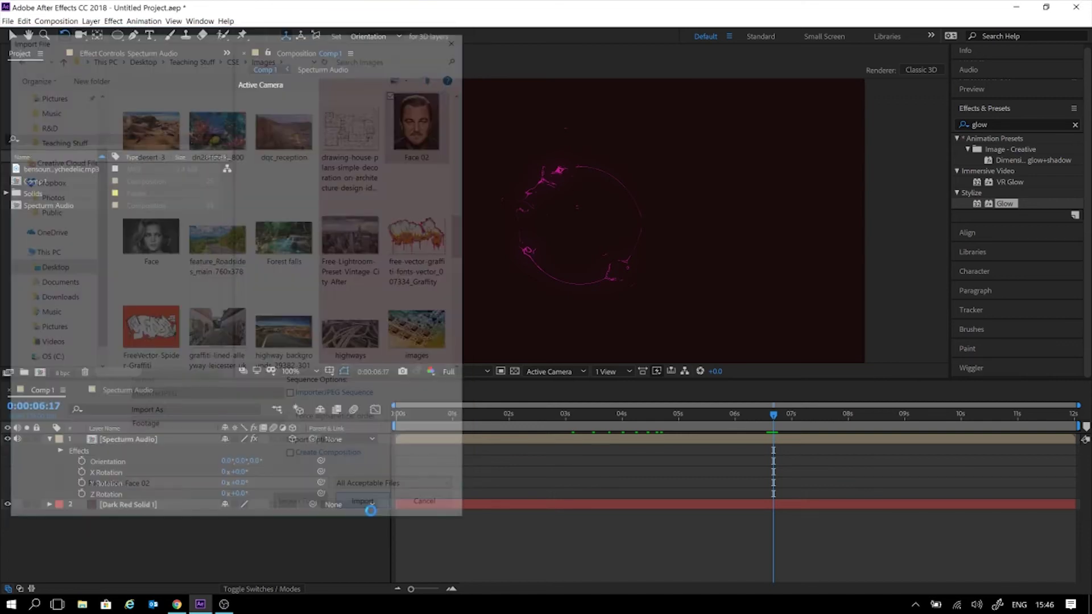
pyautogui.moveTo(71, 199); pyautogui.dragTo(139, 440)
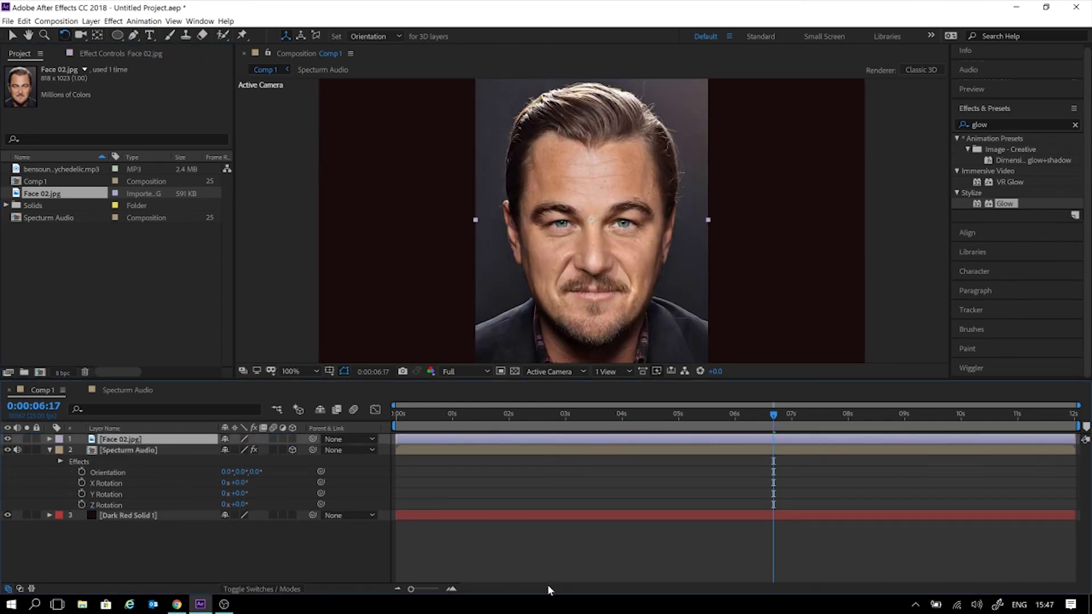
pyautogui.click(621, 565)
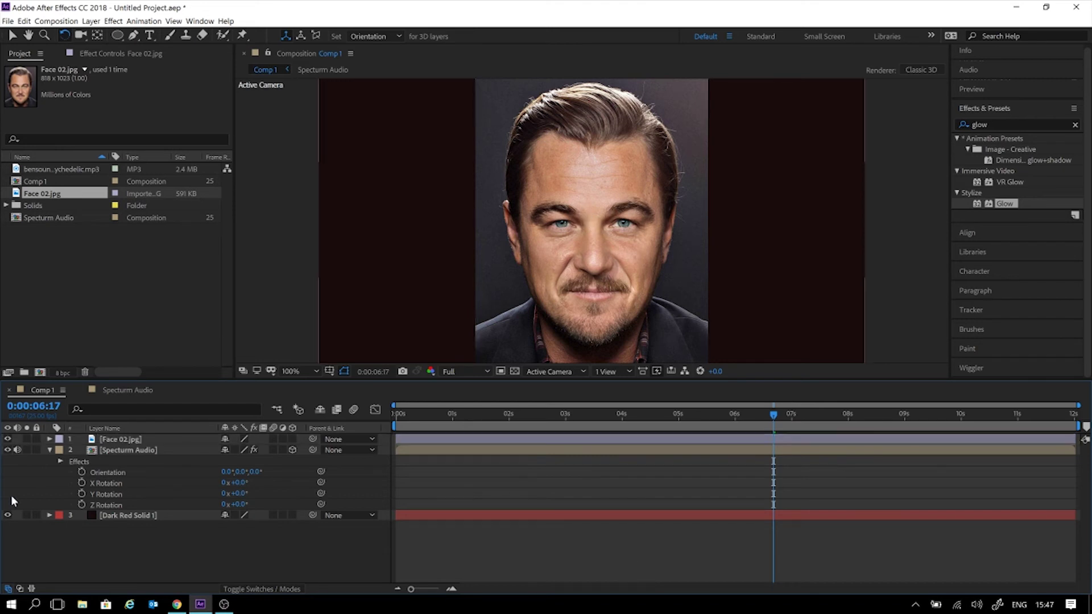
# Apply the Displacement Map effect to the Face 02.jpg layer and return to the Selection tool.
pyautogui.click(103, 440)
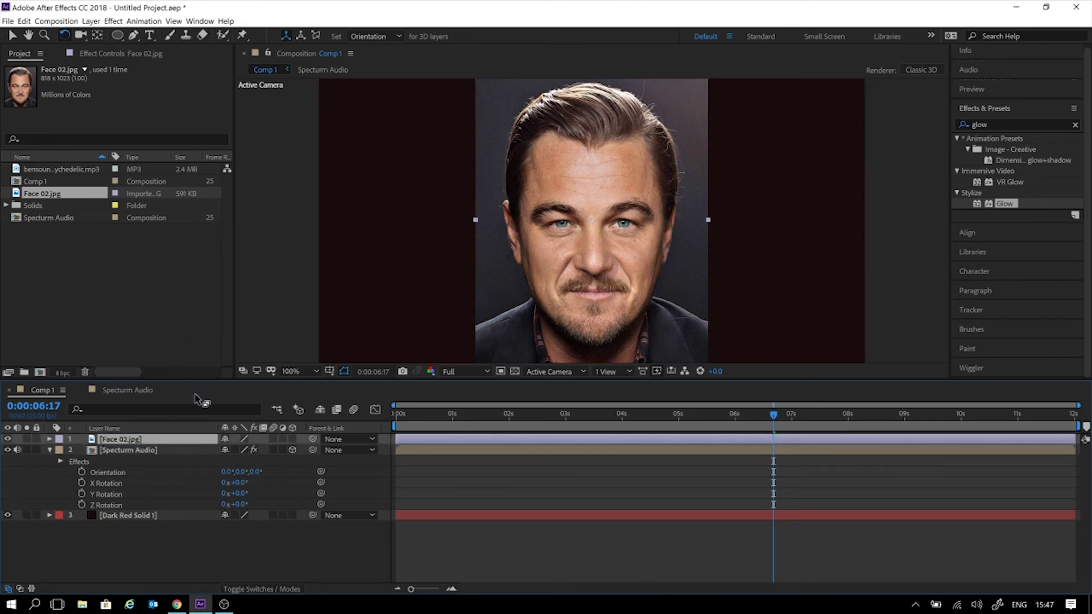
pyautogui.click(128, 54)
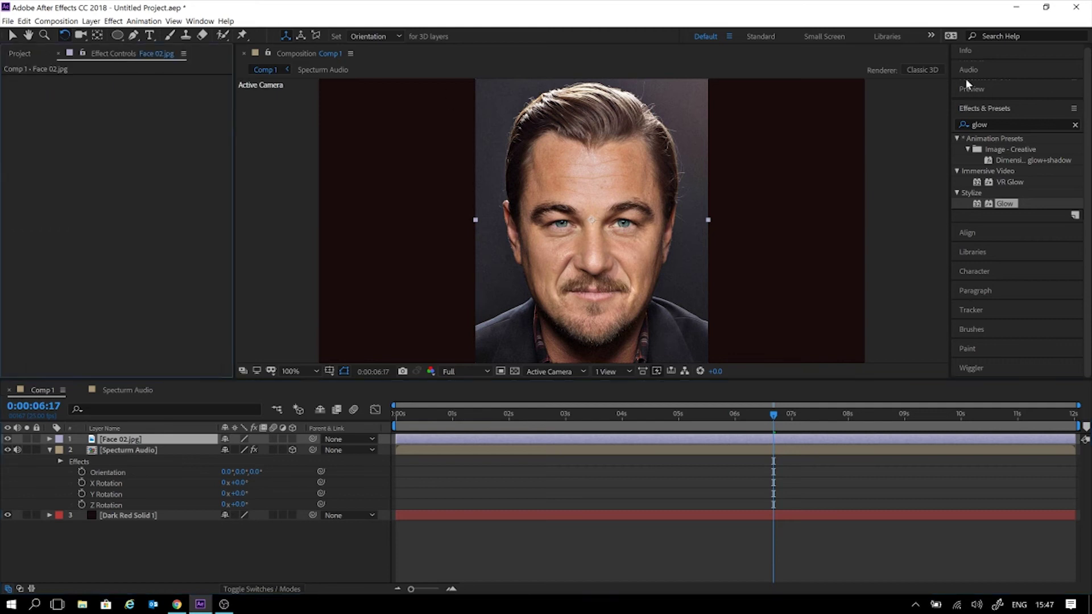
pyautogui.doubleClick(990, 122)
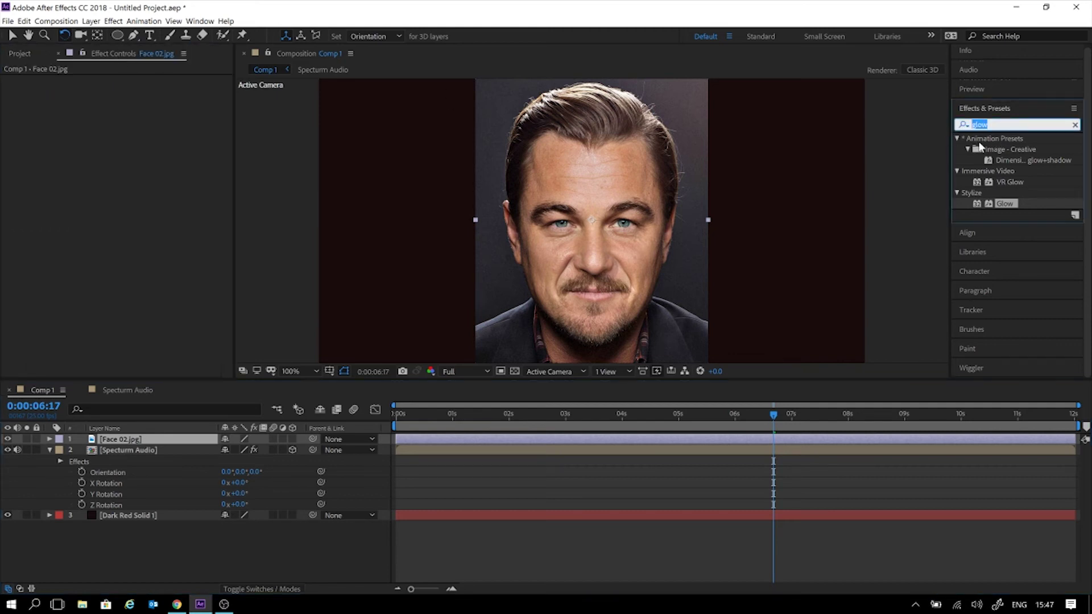
pyautogui.write('disp')
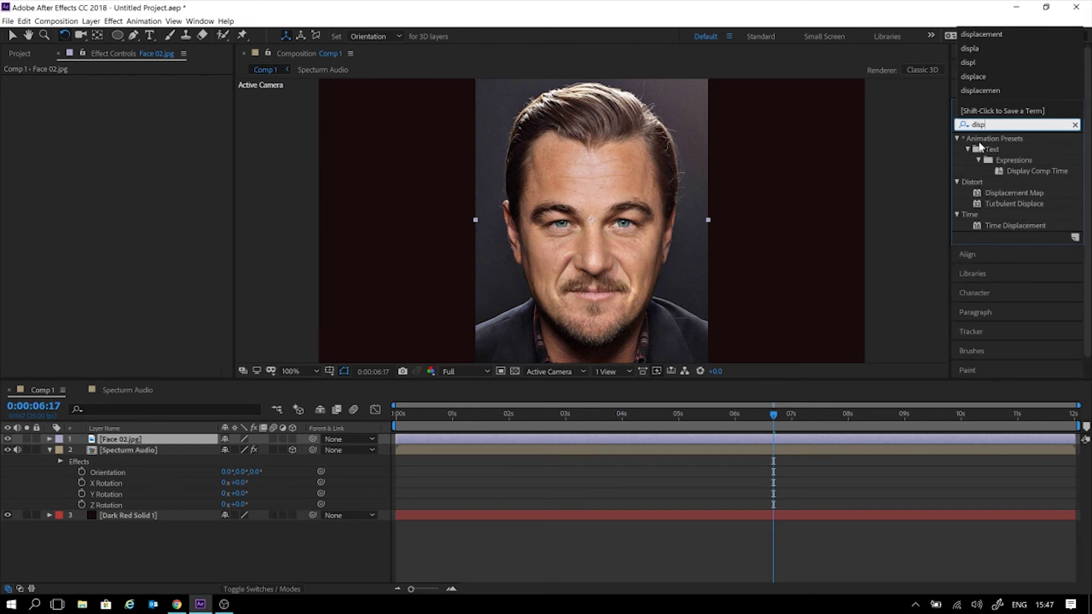
pyautogui.moveTo(1007, 193); pyautogui.dragTo(152, 188)
pyautogui.press('v')
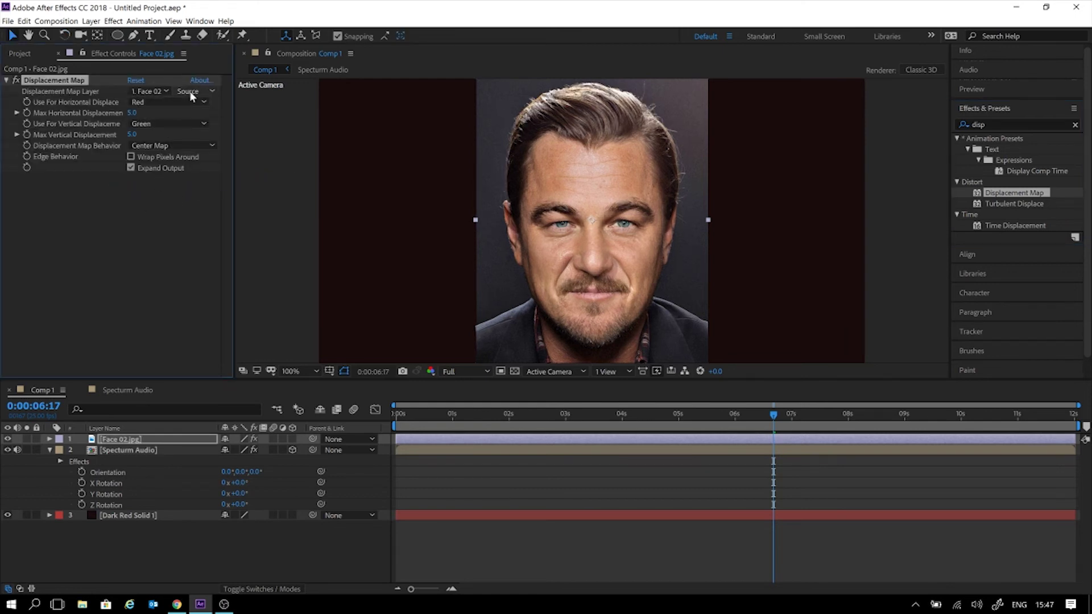
# Set the Displacement Map's map layer to 2. Specturm Audio and preview Comp 1 from the start.
pyautogui.click(160, 94)
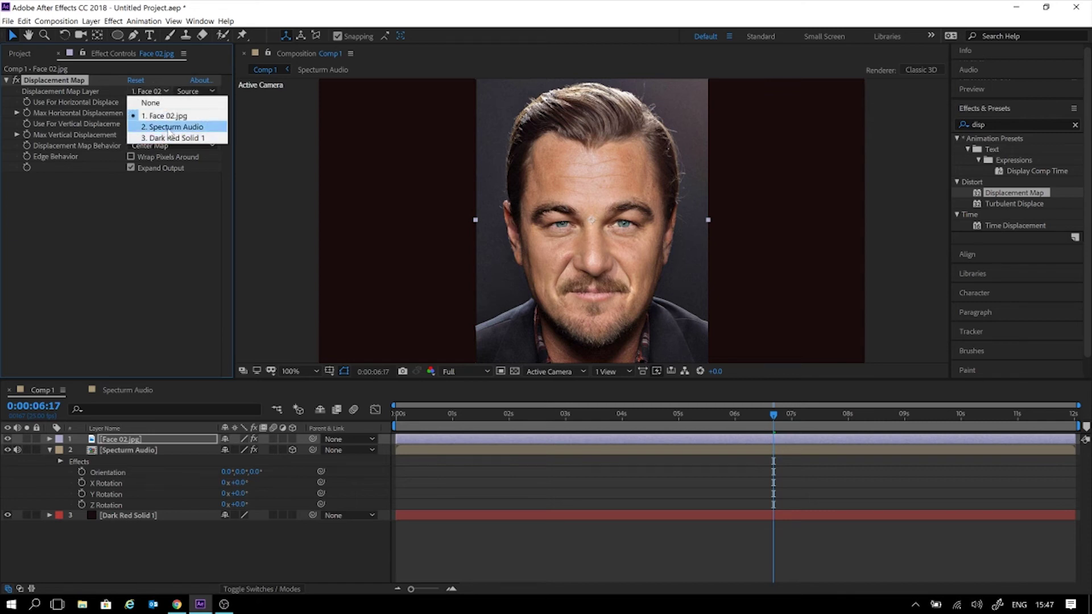
pyautogui.click(169, 127)
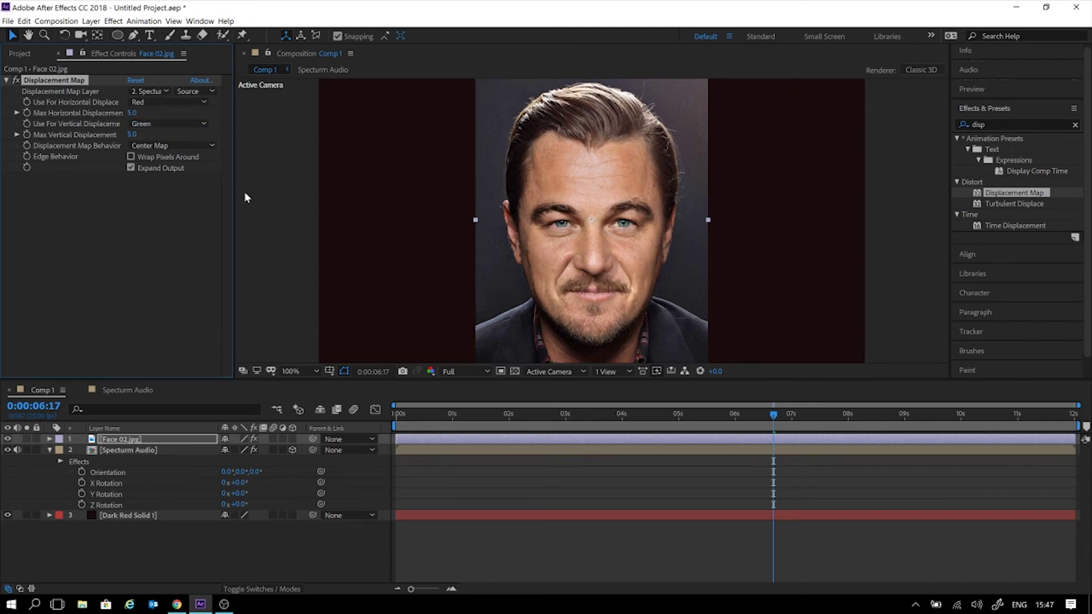
pyautogui.click(478, 543)
pyautogui.moveTo(445, 415); pyautogui.dragTo(393, 415)
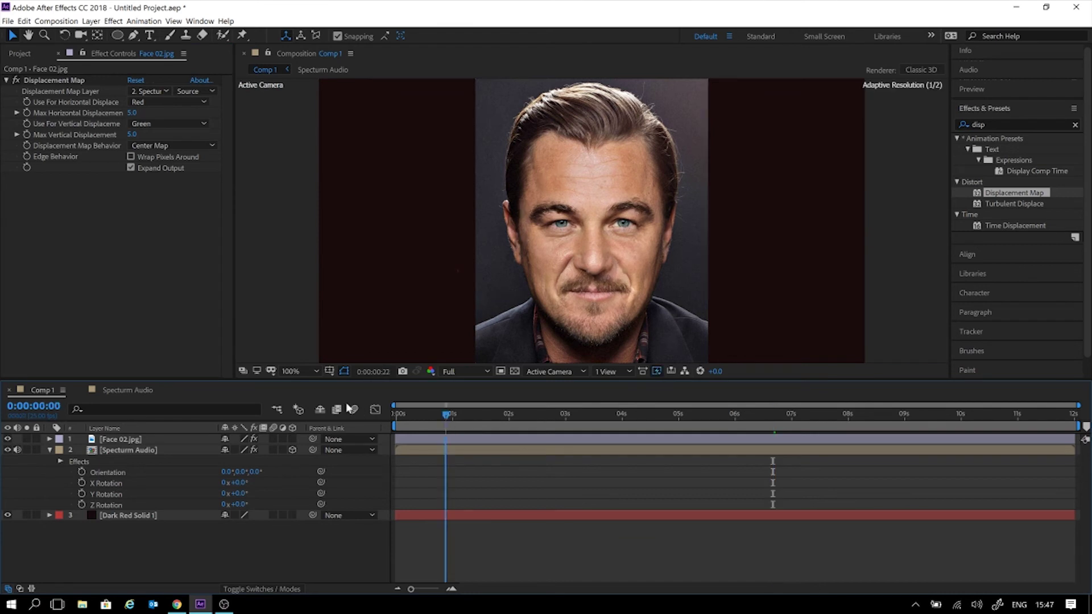
pyautogui.press('space')
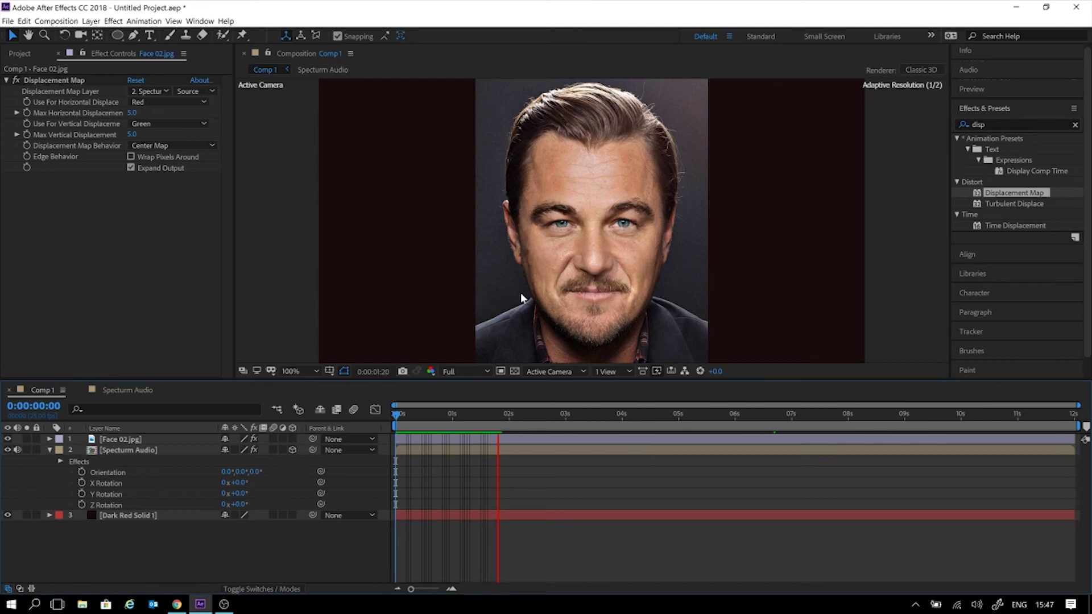
pyautogui.press('space')
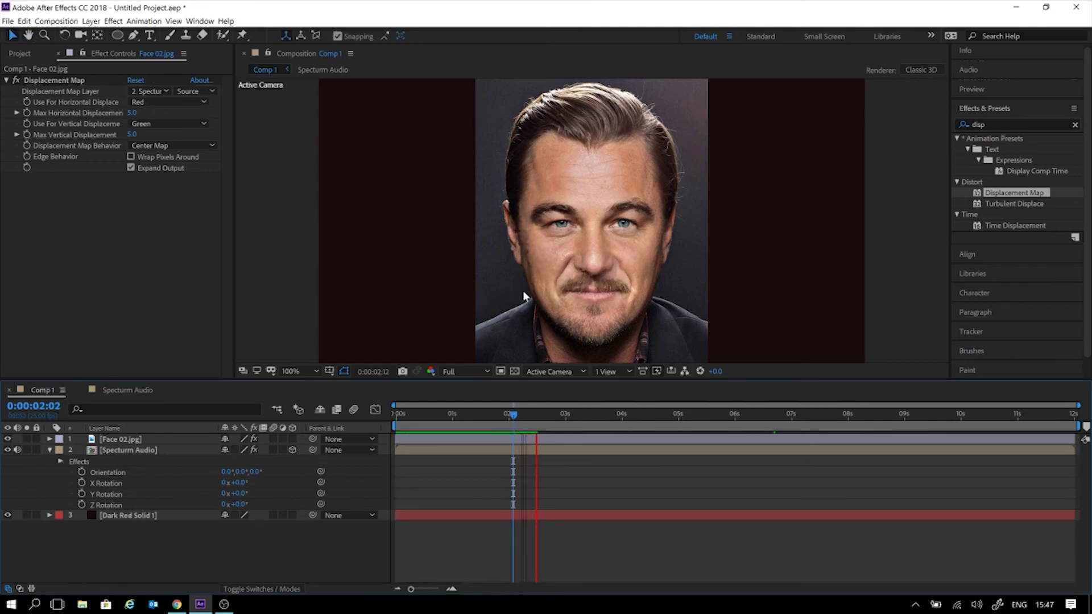
pyautogui.press('space')
pyautogui.press('space')
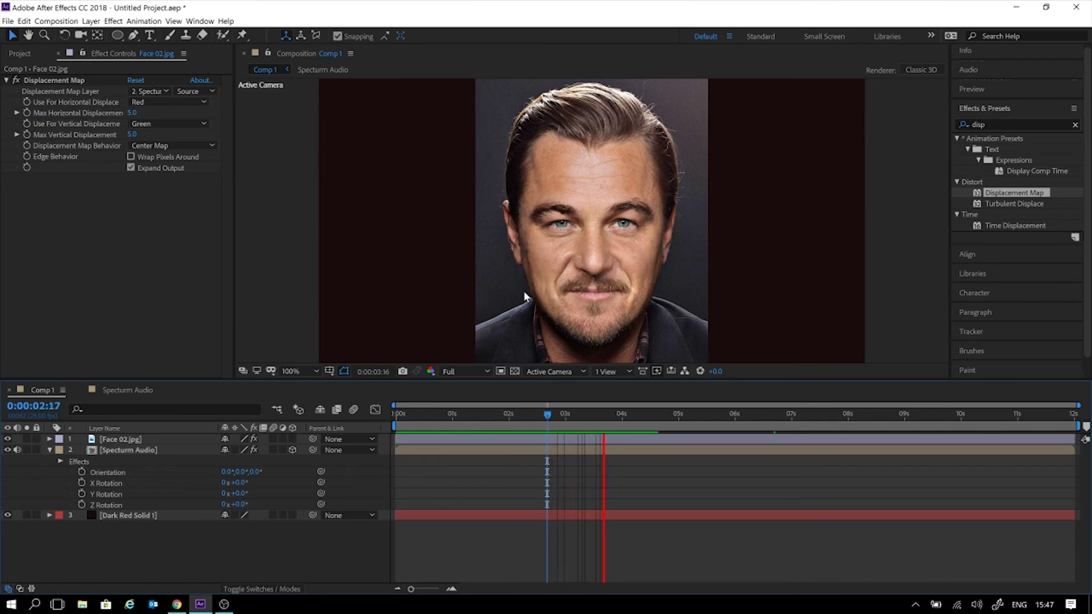
pyautogui.press('space')
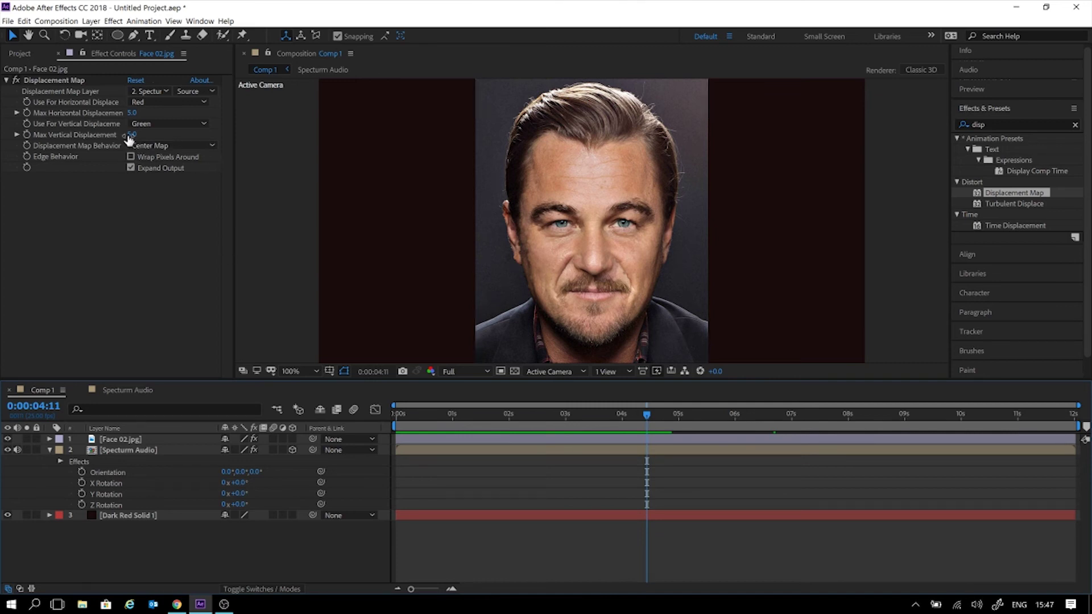
# Set the Displacement Map's max vertical displacement to 203 and max horizontal displacement to 138, and preview the distorted face.
pyautogui.moveTo(129, 138); pyautogui.dragTo(235, 138)
pyautogui.moveTo(135, 113); pyautogui.dragTo(225, 112)
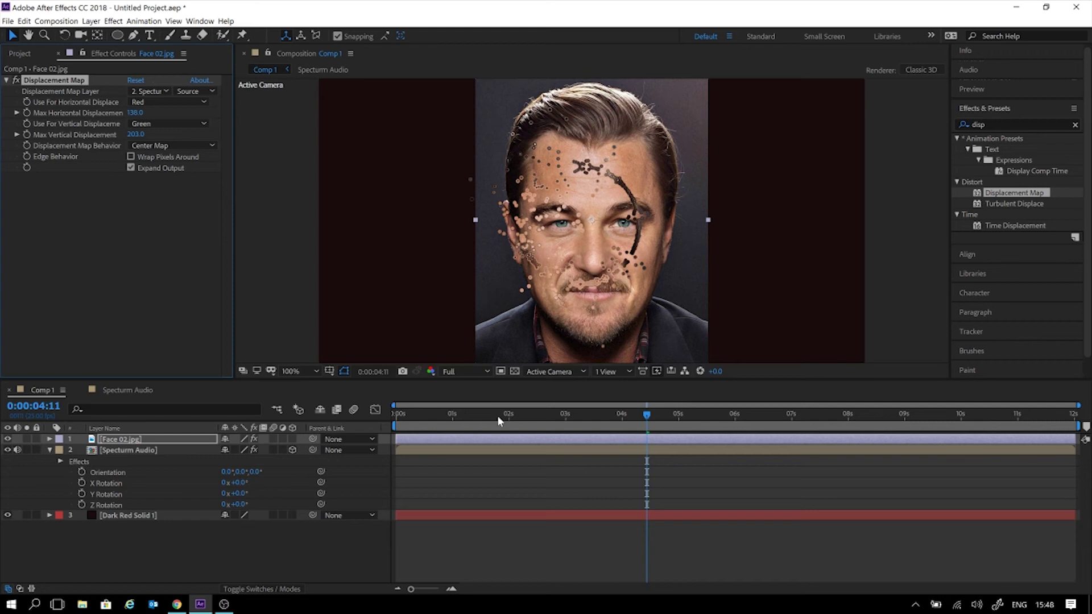
pyautogui.press('space')
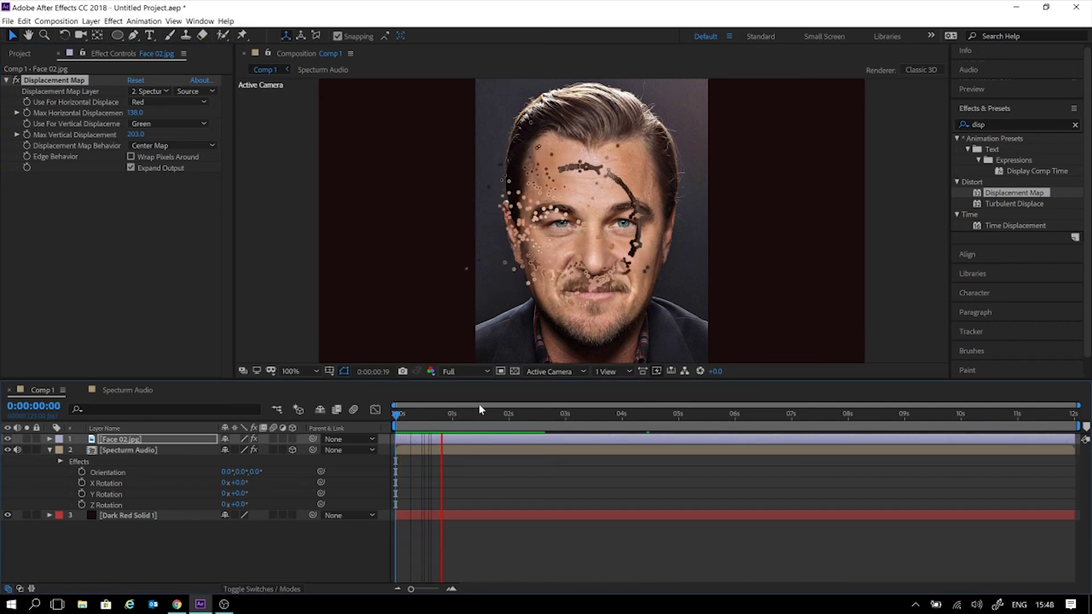
pyautogui.press('space')
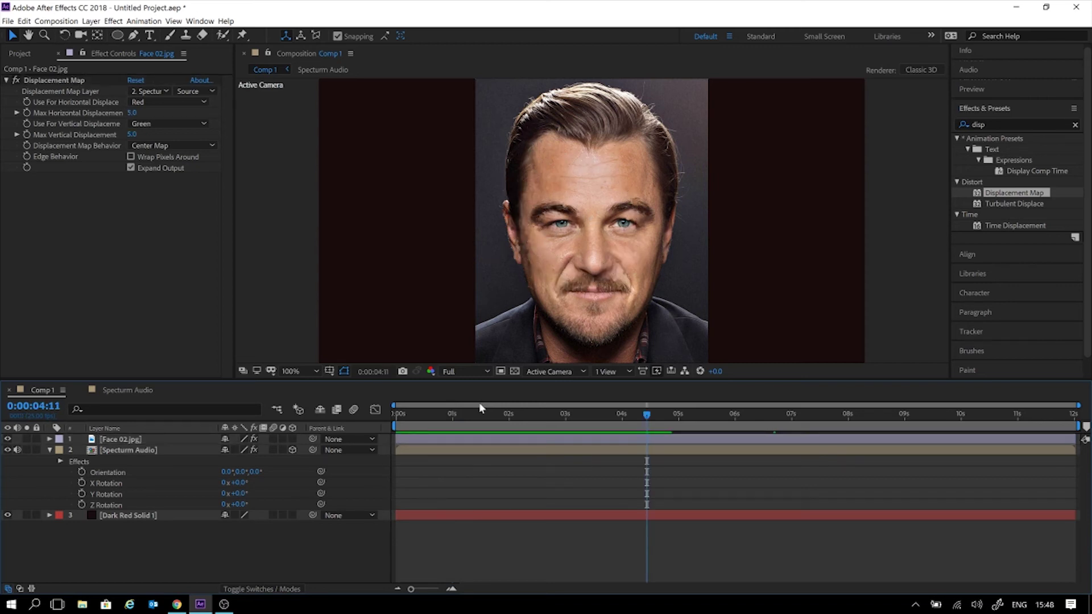
# Replace the Displacement Map effect on the Face 02.jpg layer with Turbulent Displace and preview it from the start.
pyautogui.click(44, 80)
pyautogui.press('Delete')
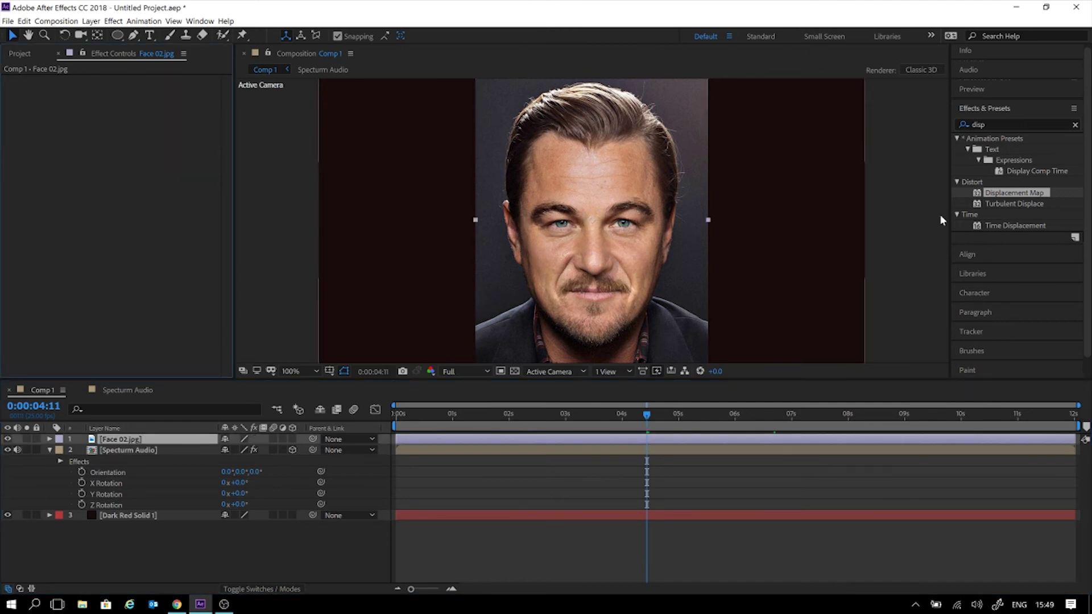
pyautogui.moveTo(1036, 206); pyautogui.dragTo(87, 192)
pyautogui.moveTo(489, 421); pyautogui.dragTo(386, 419)
pyautogui.press('space')
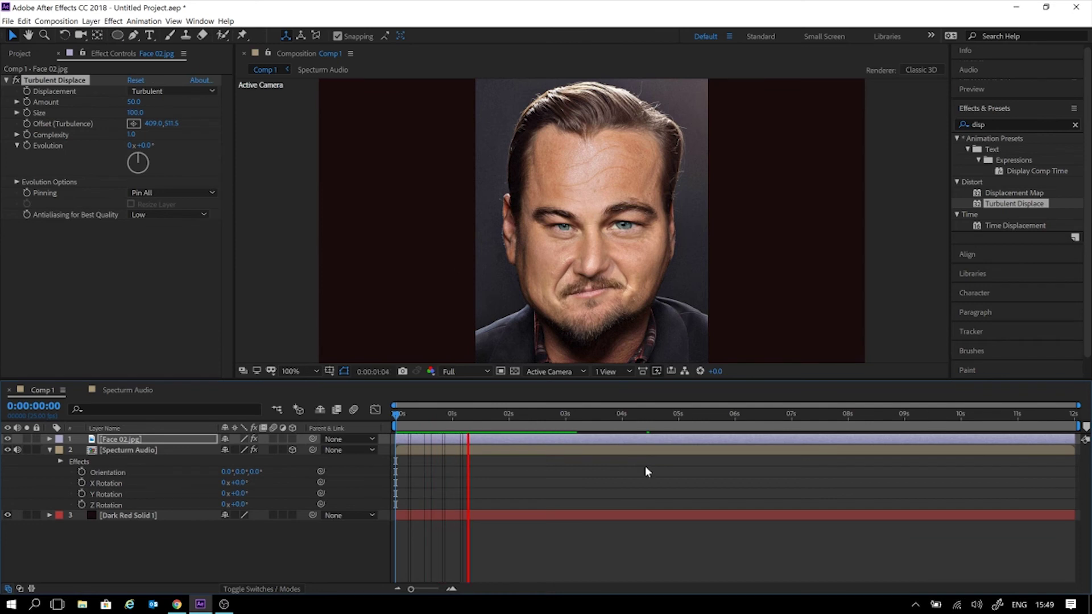
# Set Turbulent Displace's displacement type to Twist Smoother and scrub the timeline to 0:00:03:14 to check the face.
pyautogui.click(166, 193)
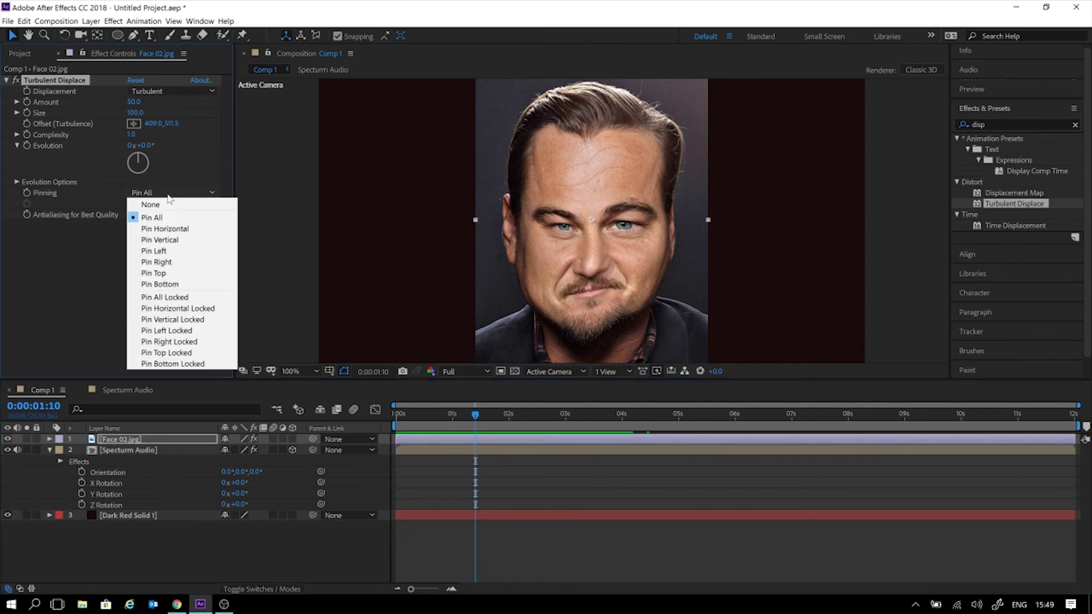
pyautogui.click(77, 250)
pyautogui.click(168, 88)
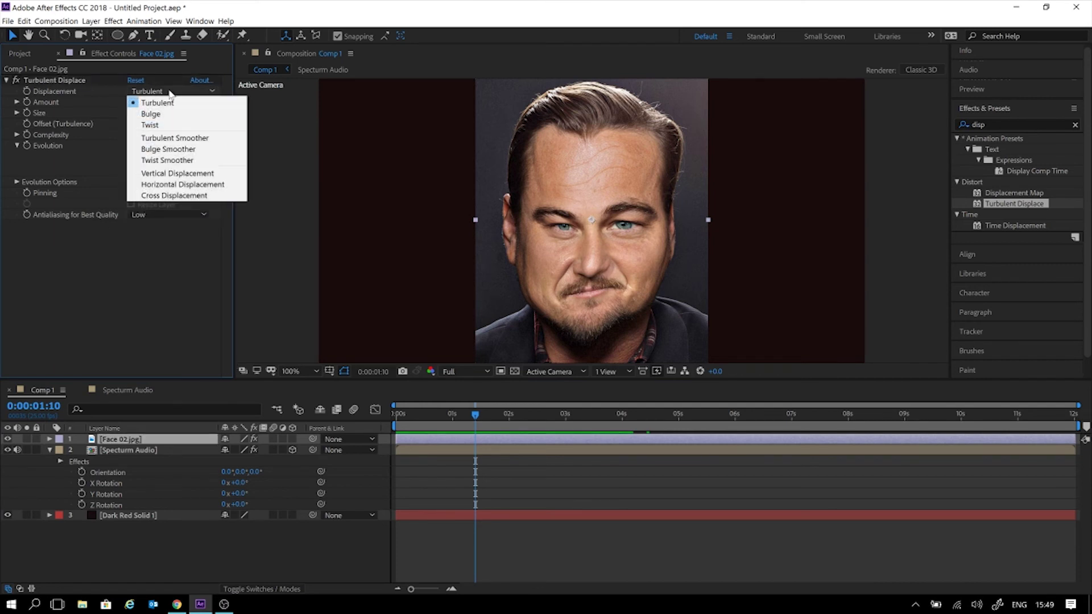
pyautogui.click(165, 160)
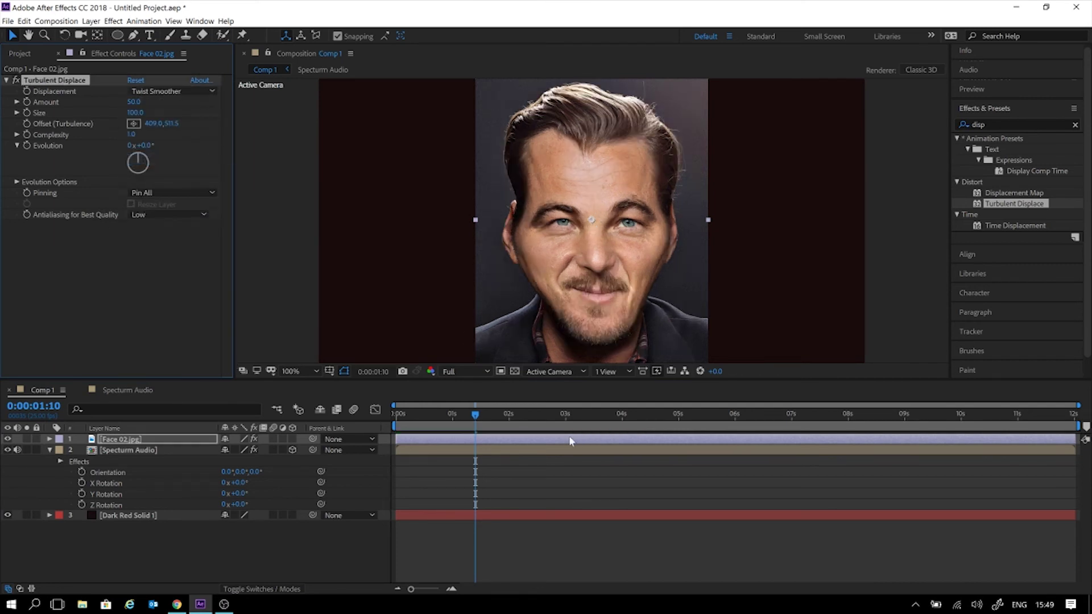
pyautogui.click(510, 414)
pyautogui.moveTo(397, 413); pyautogui.dragTo(597, 403)
# Set Turbulent Displace's displacement type to Bulge and preview the distorted face up to 0:00:04:13.
pyautogui.click(169, 91)
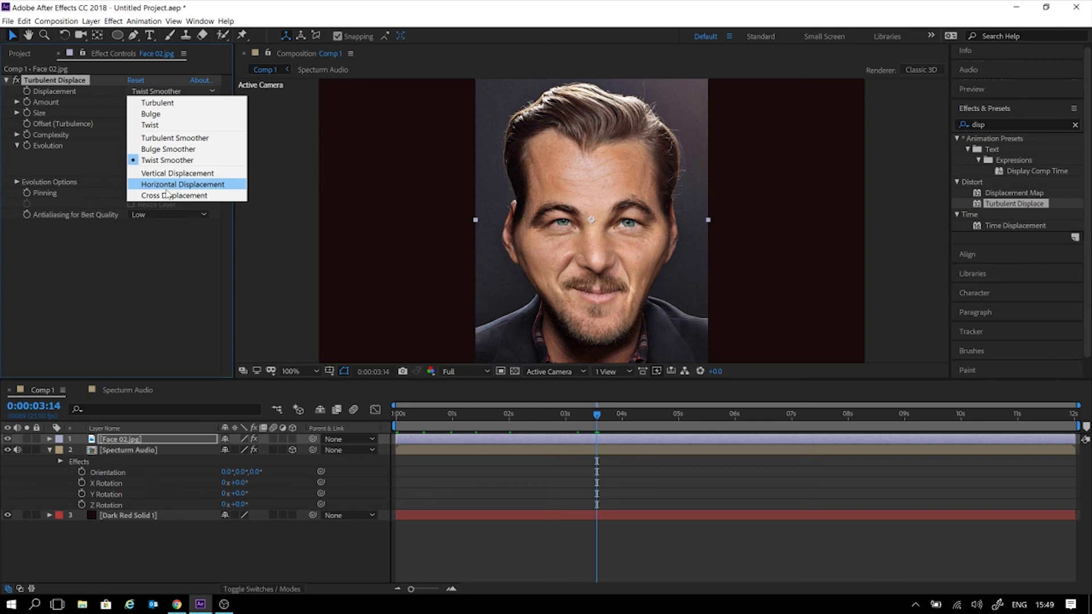
pyautogui.click(151, 114)
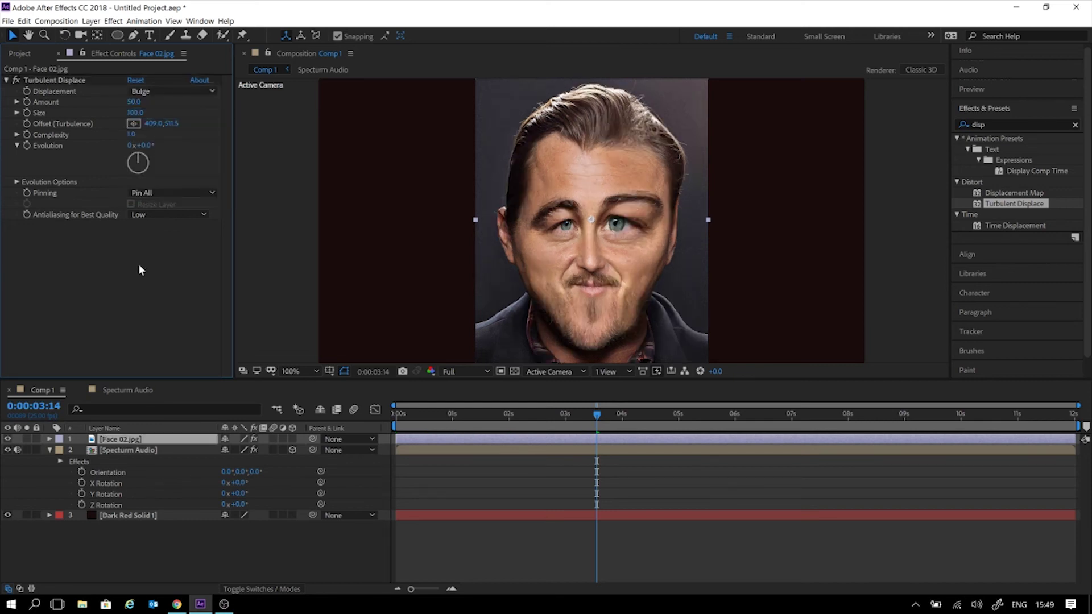
pyautogui.moveTo(540, 418); pyautogui.dragTo(677, 401)
pyautogui.press('space')
pyautogui.press('space')
pyautogui.click(125, 127)
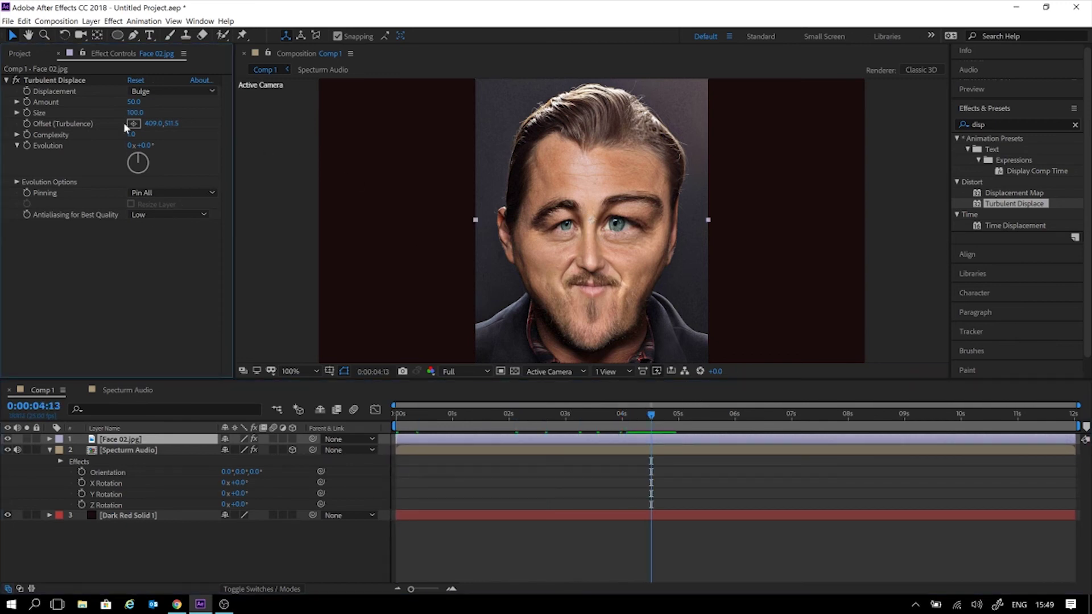
# Delete the Turbulent Displace effect from Face 02.jpg and deselect the layer.
pyautogui.click(50, 81)
pyautogui.press('Delete')
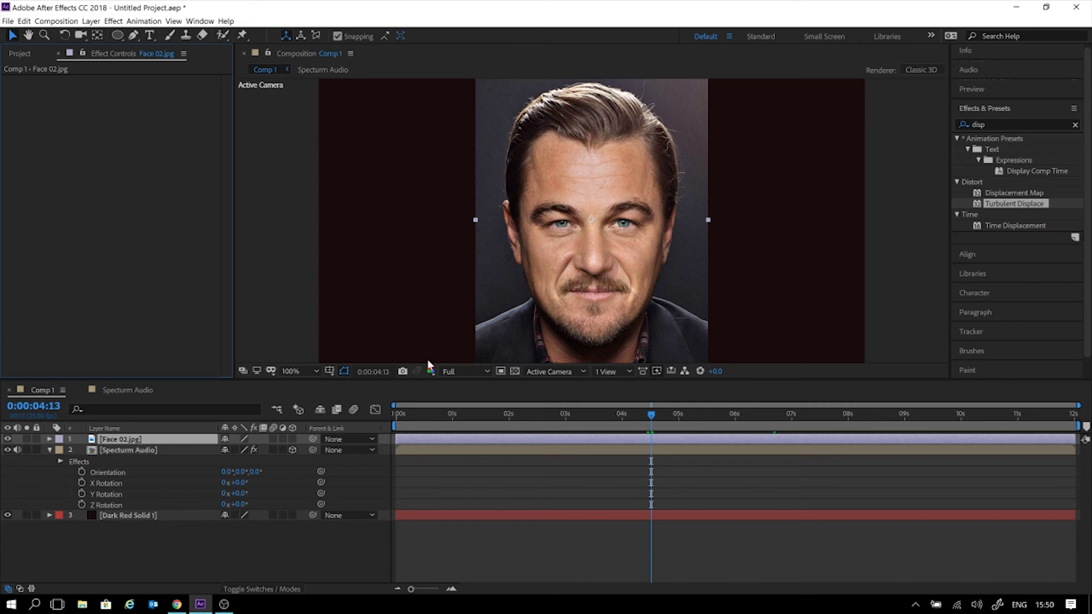
pyautogui.press('space')
pyautogui.hotkey('ctrl', 'z')
pyautogui.click(497, 543)
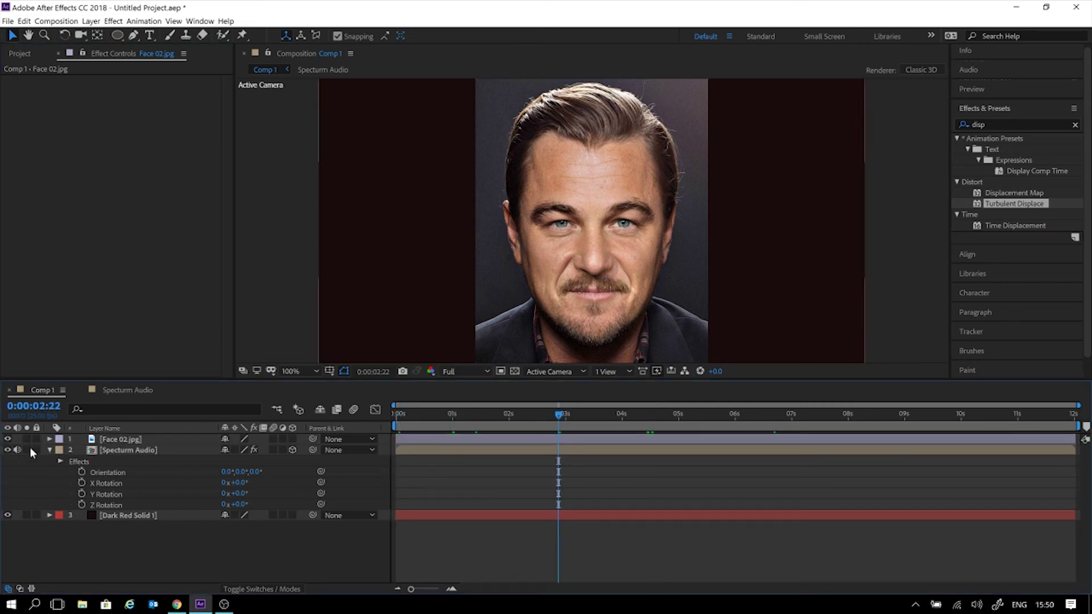
# Collapse the Specturm Audio layer's properties and switch off its visibility and audio.
pyautogui.click(50, 449)
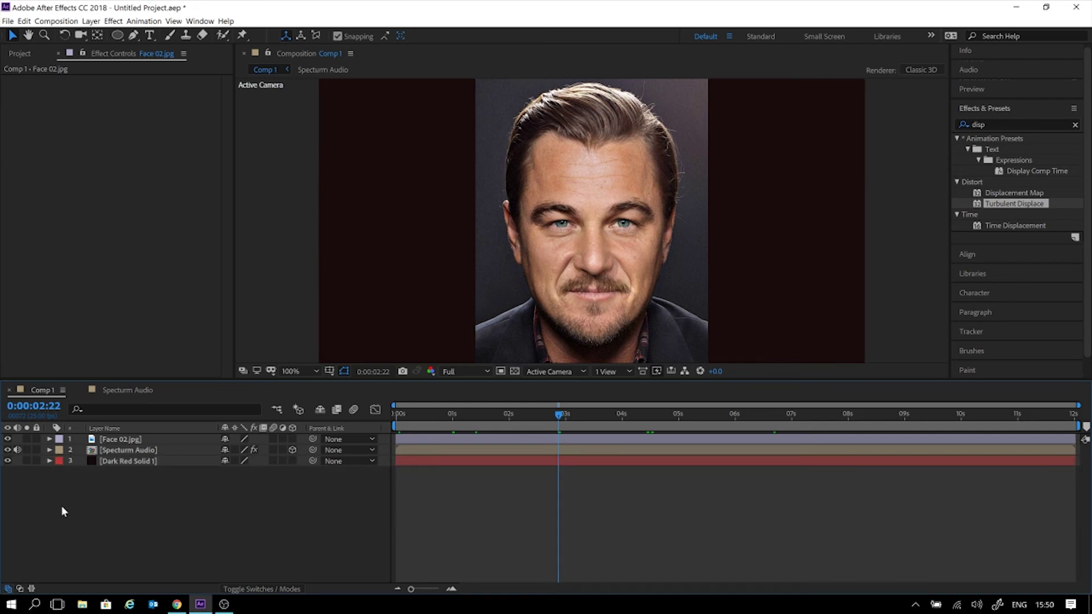
pyautogui.click(8, 450)
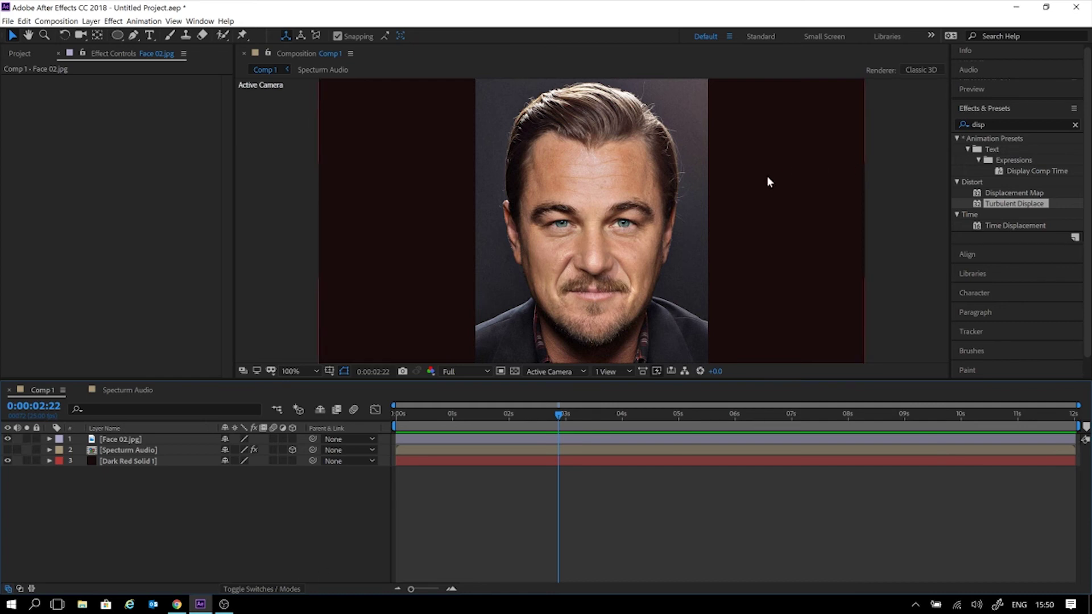
pyautogui.scroll(-1, 766, 176)
pyautogui.scroll(2, 746, 186)
# Hide the Face 02.jpg layer and move the current time to 0:00:02:16 to show the spectrum ring.
pyautogui.click(7, 439)
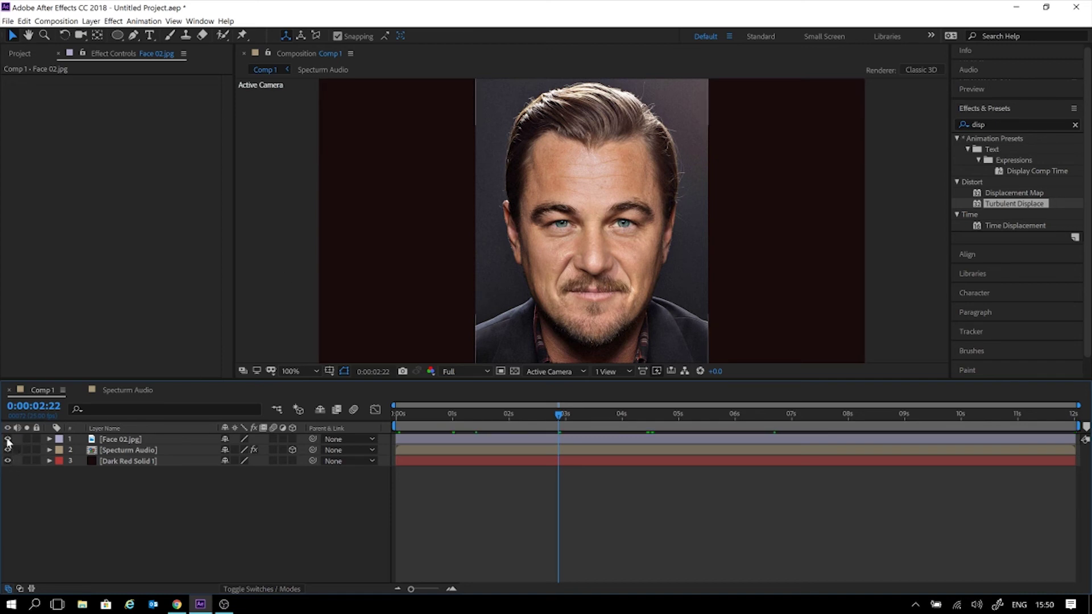
pyautogui.click(7, 439)
pyautogui.moveTo(504, 411); pyautogui.dragTo(545, 405)
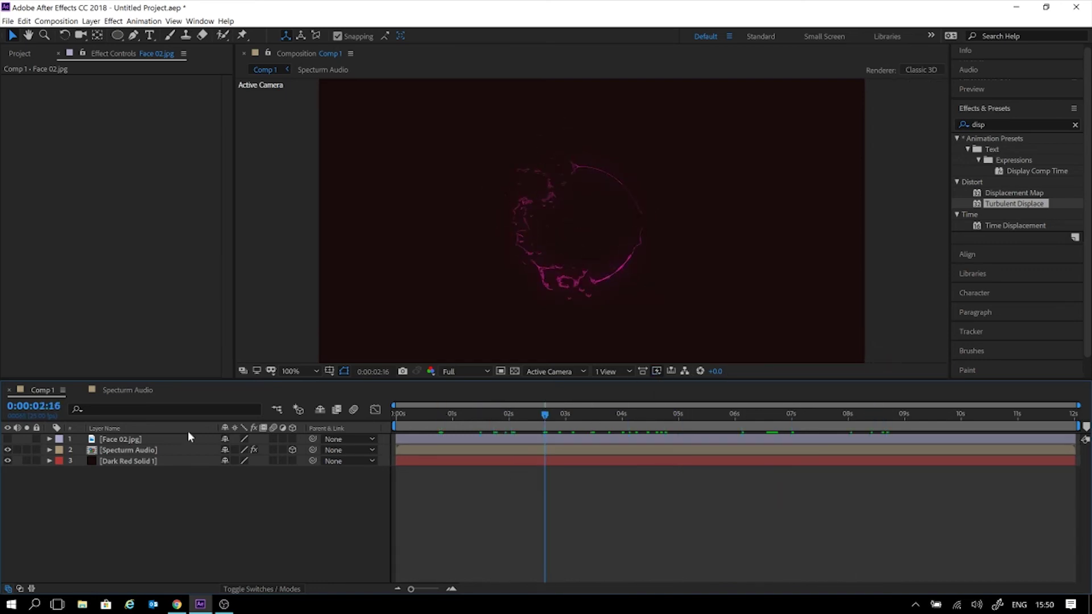
# Duplicate the Specturm Audio layer and enlarge the copy well beyond the composition frame to form an outer ring.
pyautogui.click(118, 449)
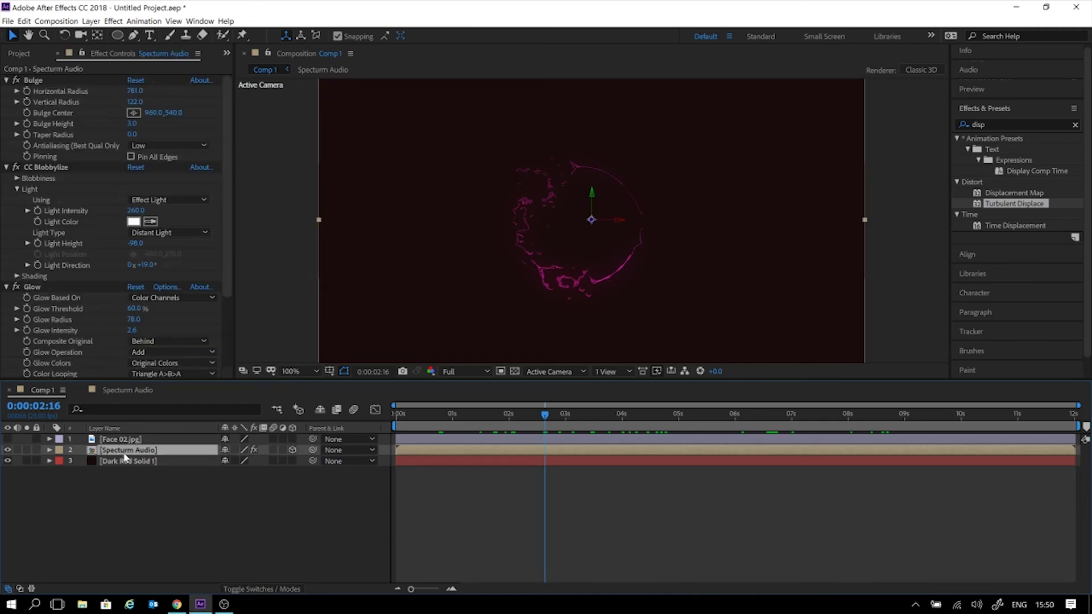
pyautogui.hotkey('ctrl', 'd')
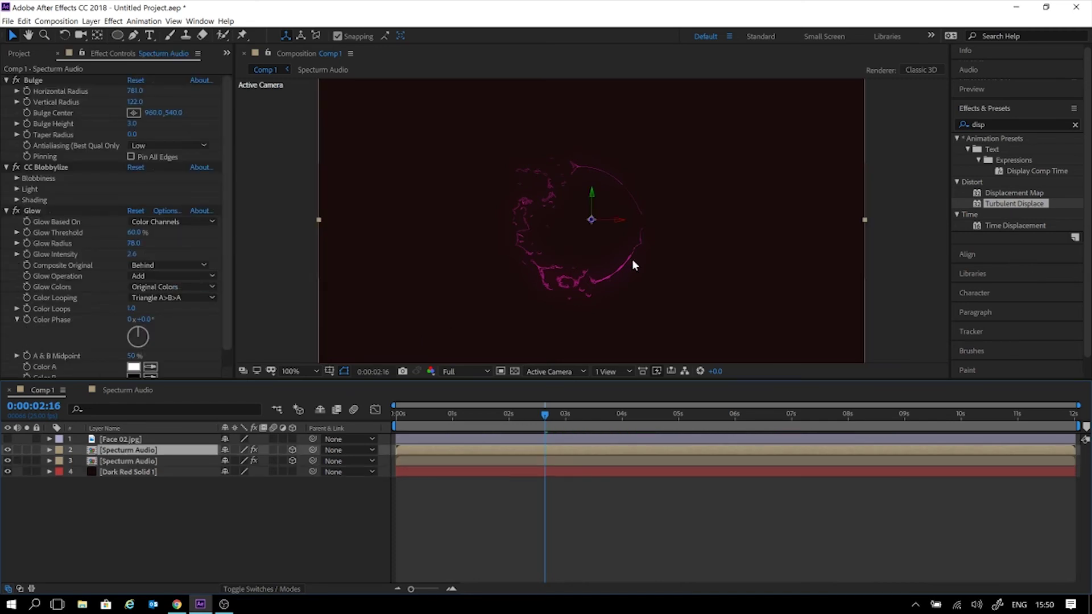
pyautogui.scroll(-4, 633, 260)
pyautogui.moveTo(662, 263); pyautogui.dragTo(775, 351)
pyautogui.press('.')
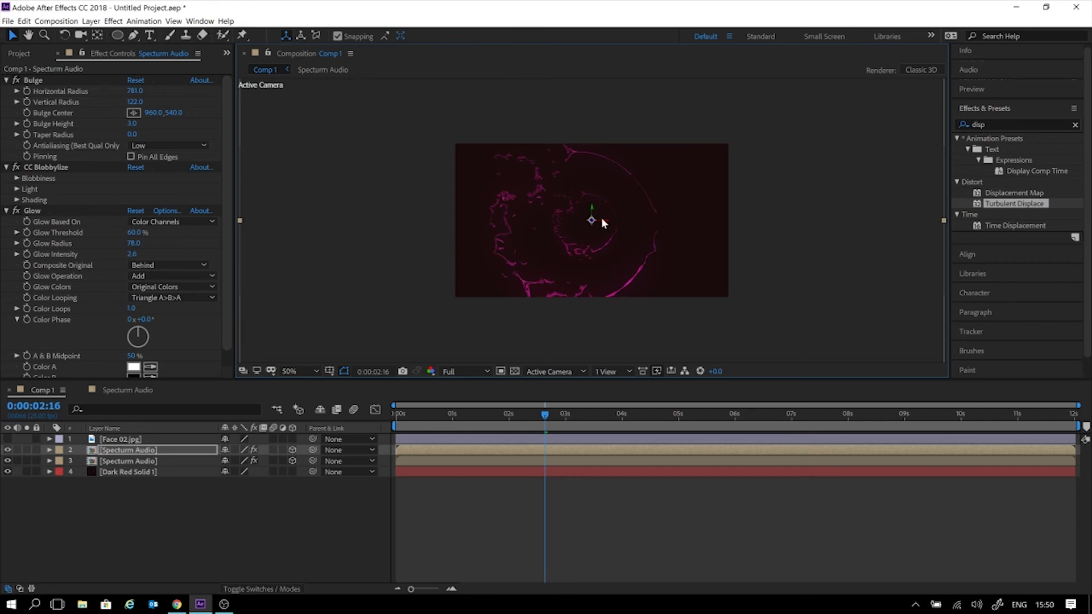
# Switch the composition's 3D view to Custom View 1 to see both Specturm Audio layers at an angle.
pyautogui.click(166, 519)
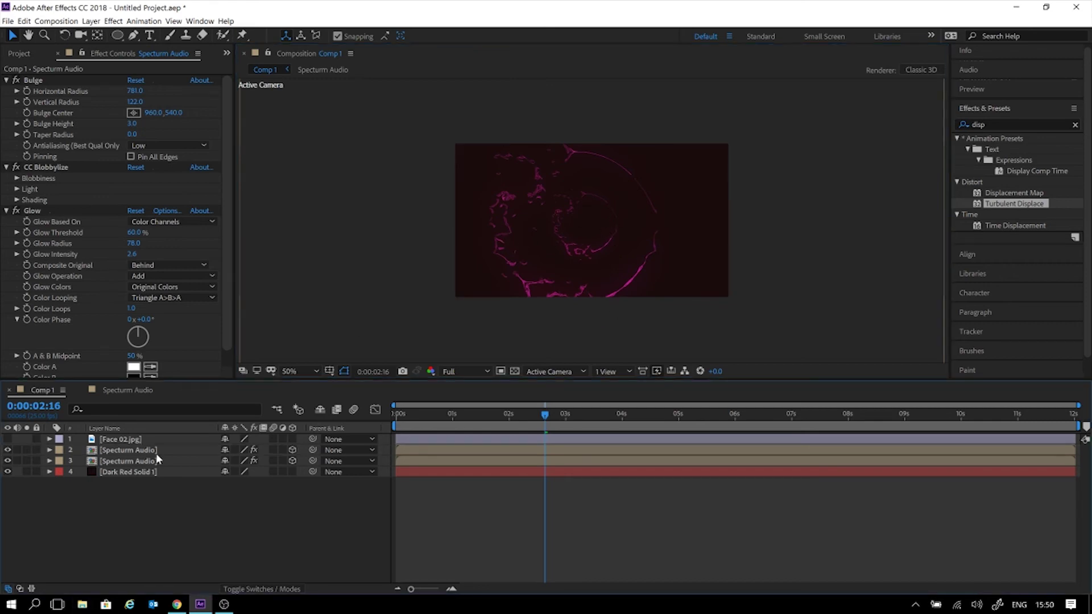
pyautogui.click(156, 452)
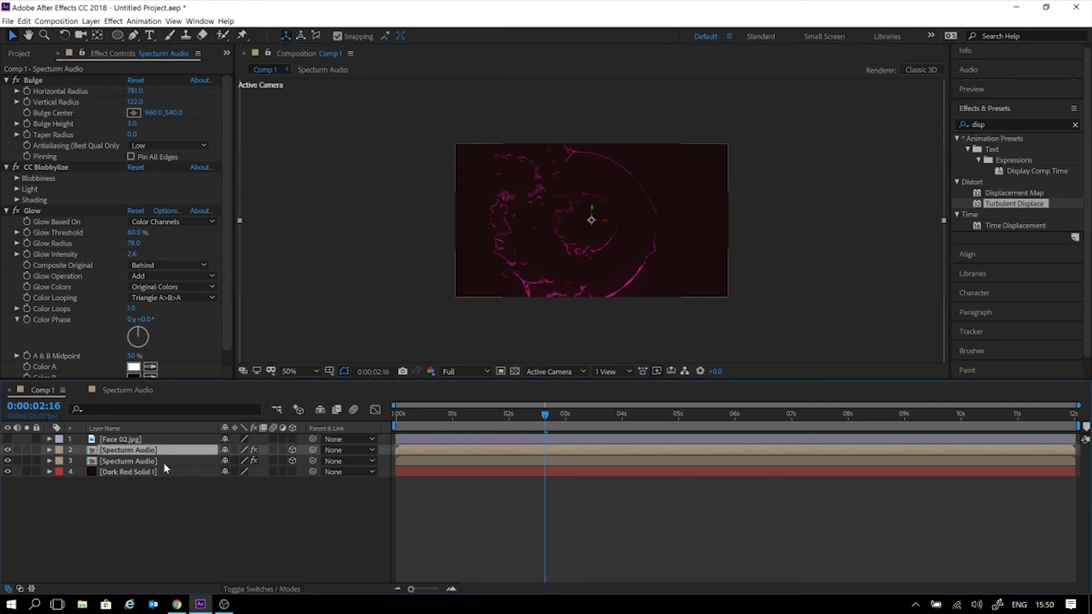
pyautogui.keyDown('shift'); pyautogui.click(162, 462); pyautogui.keyUp('shift')
pyautogui.click(572, 371)
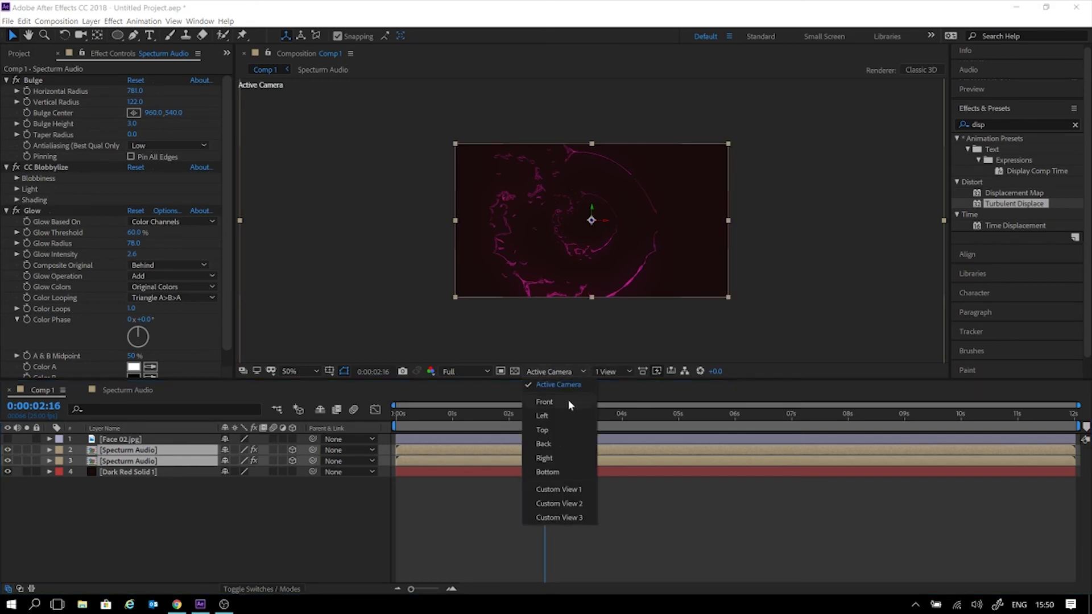
pyautogui.click(563, 489)
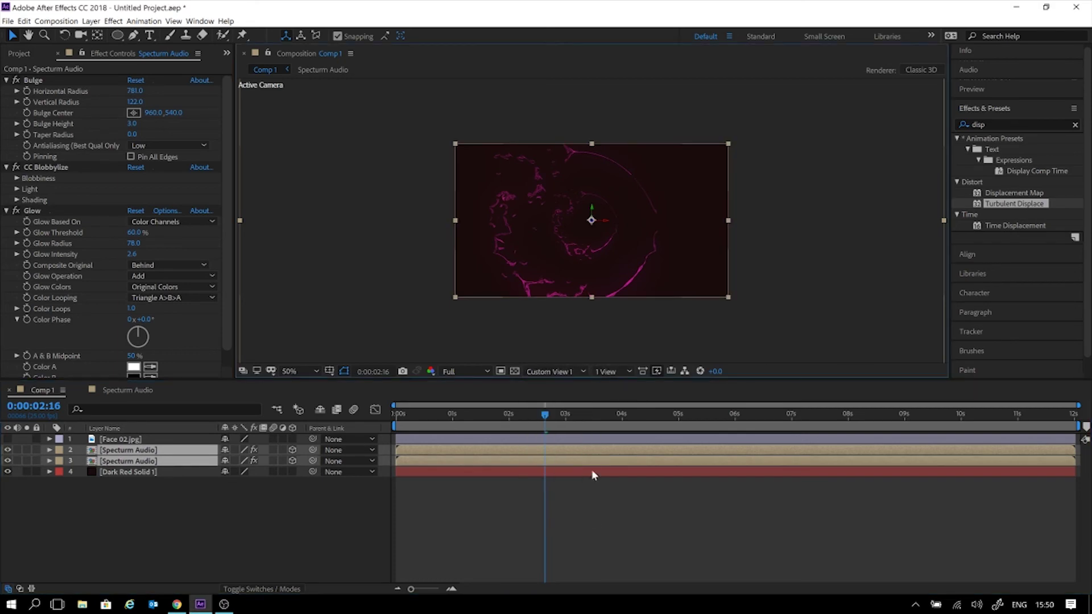
pyautogui.click(768, 262)
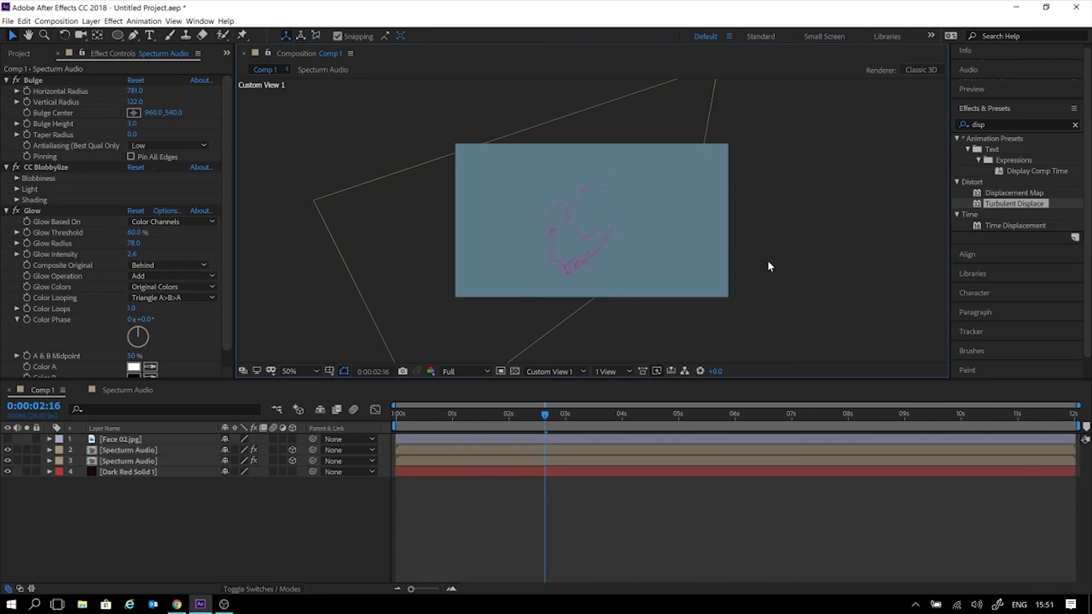
# Make Dark Red Solid 1 a 3D layer and move the enlarged Specturm Audio copy forward in front of it along the Z axis.
pyautogui.click(588, 284)
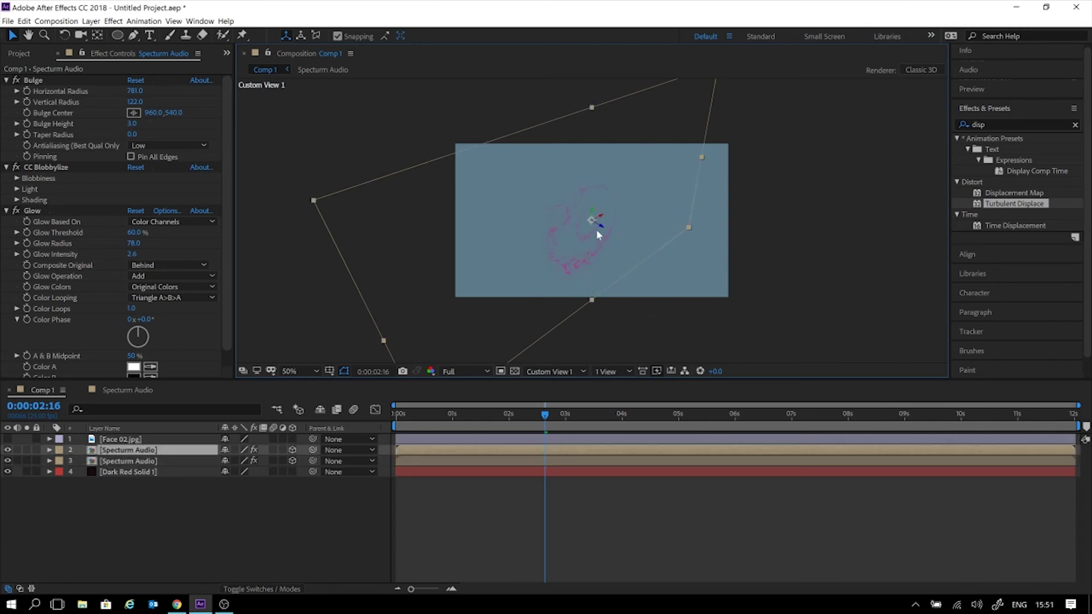
pyautogui.click(293, 472)
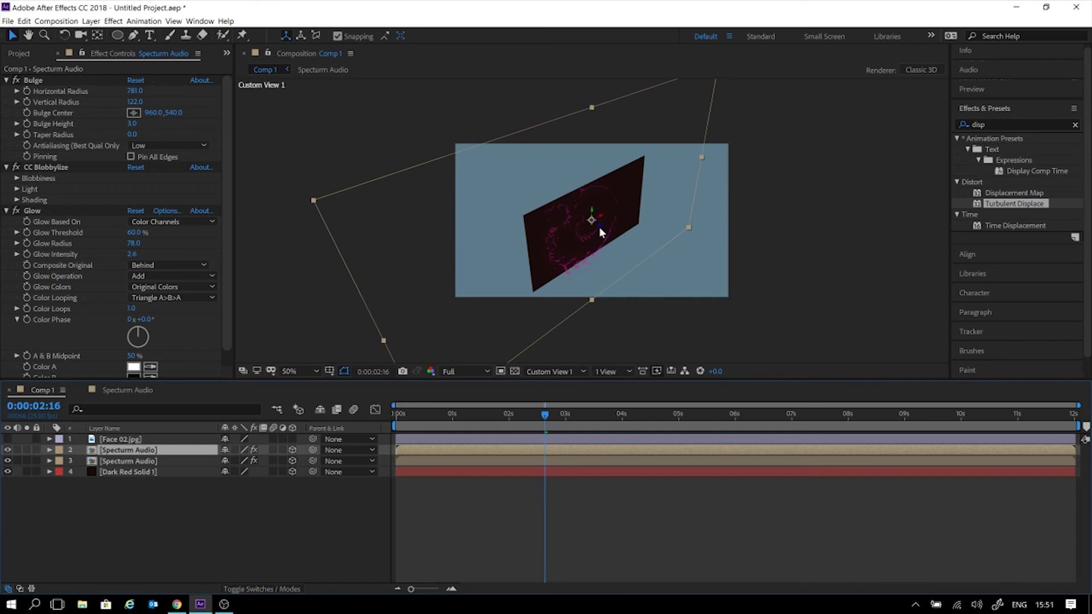
pyautogui.moveTo(600, 227); pyautogui.dragTo(626, 253)
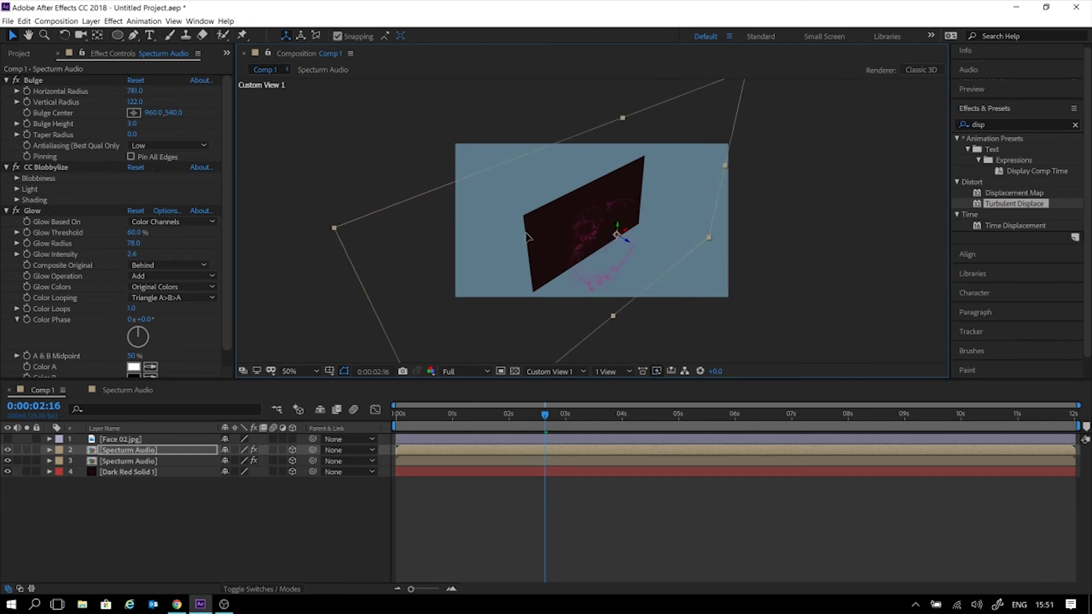
# Push Dark Red Solid 1 back along the Z axis behind the spectrum rings and enlarge it well beyond its original size.
pyautogui.click(210, 491)
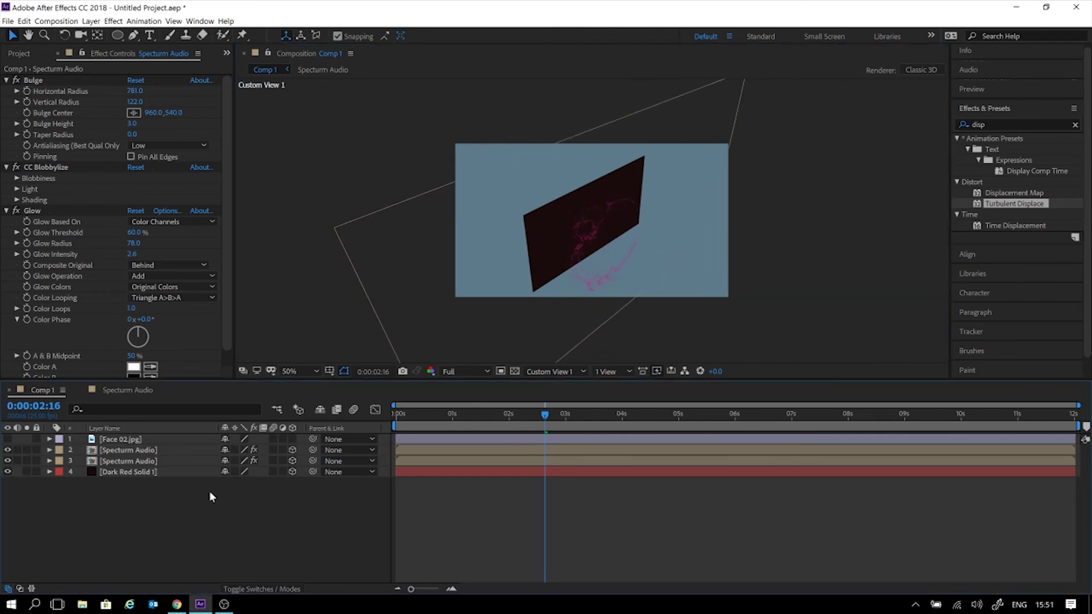
pyautogui.click(165, 476)
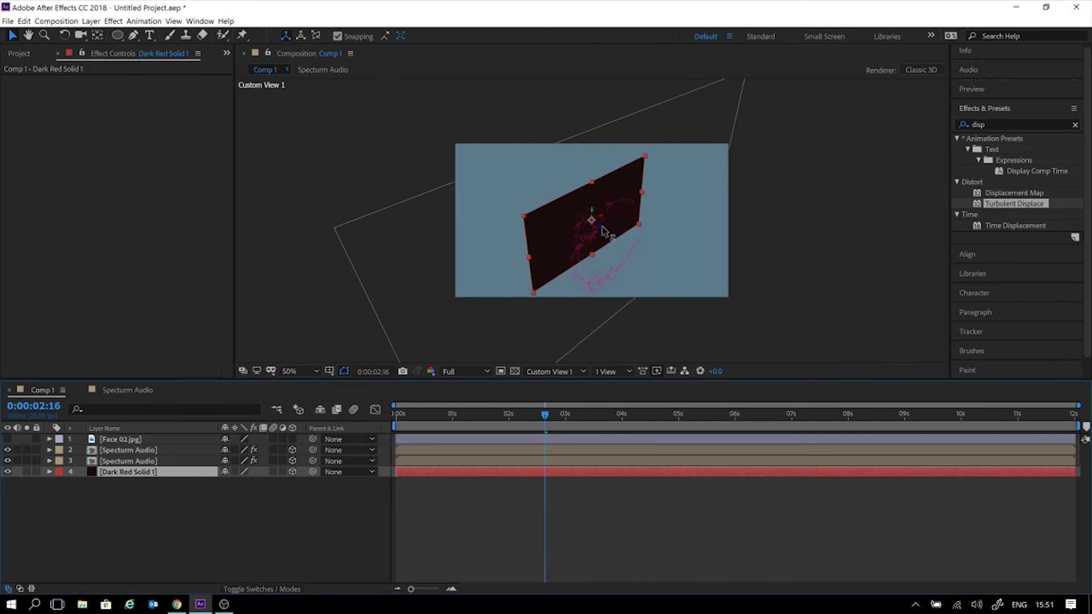
pyautogui.moveTo(604, 231); pyautogui.dragTo(504, 158)
pyautogui.press('r')
pyautogui.moveTo(595, 143); pyautogui.dragTo(663, 75)
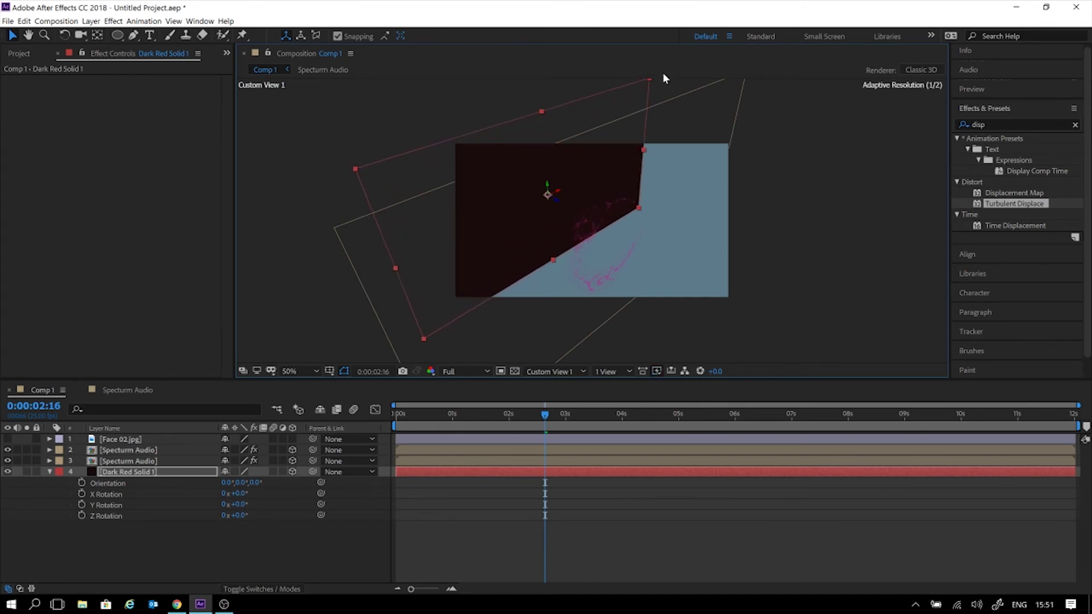
# Return the composition to the Active Camera view, move the current time to 0:00:02:14 and collapse the solid's rotation properties.
pyautogui.click(554, 371)
pyautogui.click(558, 385)
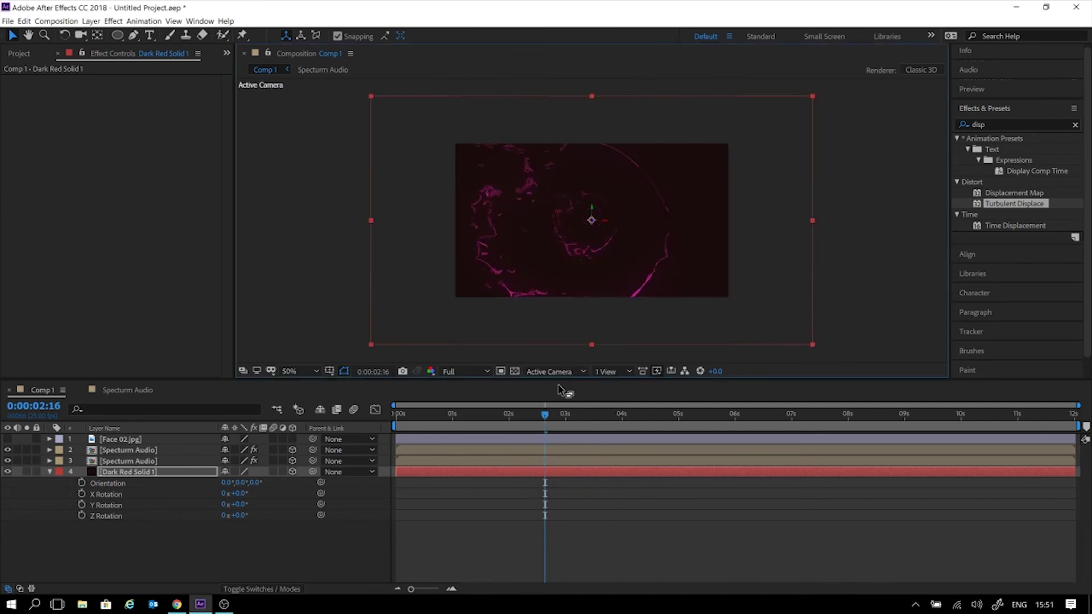
pyautogui.moveTo(494, 419); pyautogui.dragTo(540, 419)
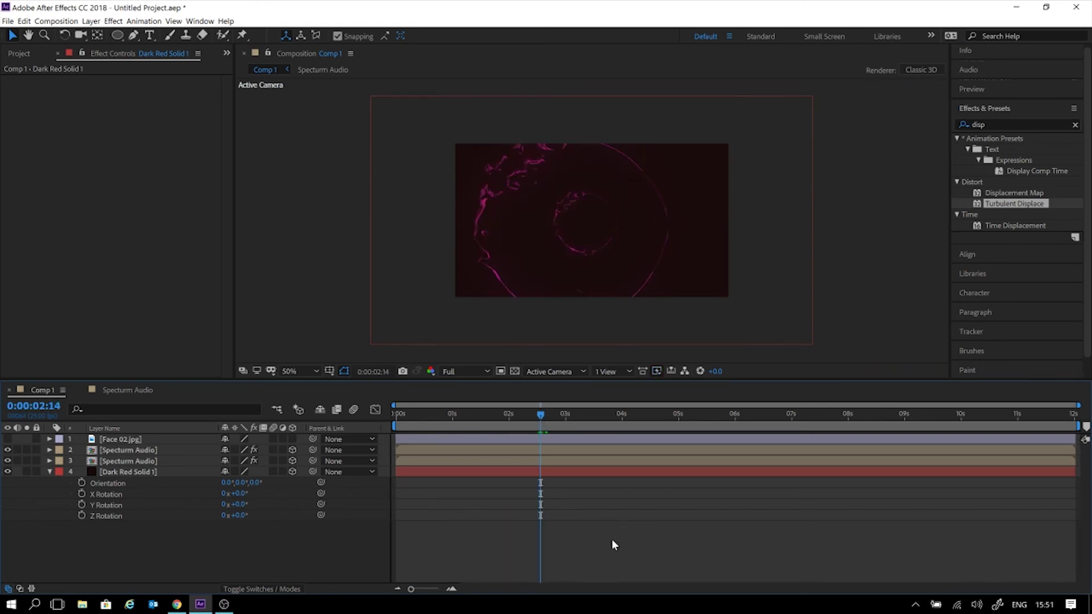
pyautogui.click(50, 472)
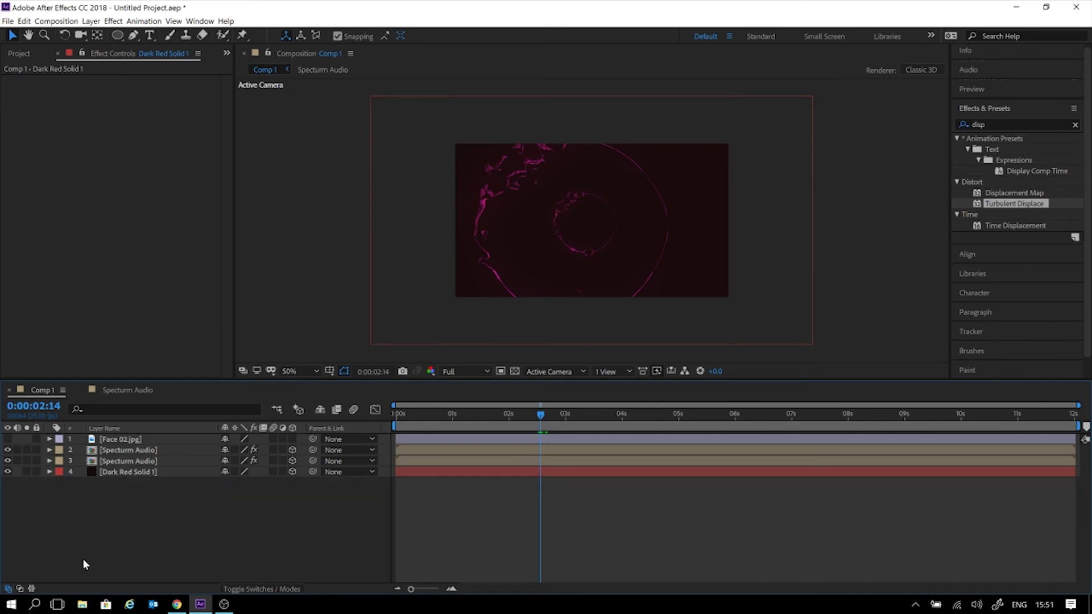
# Create a two-node camera named Camera 1 with the 50mm preset and place it directly below the Face 02.jpg layer.
pyautogui.rightClick(142, 527)
pyautogui.moveTo(214, 425)
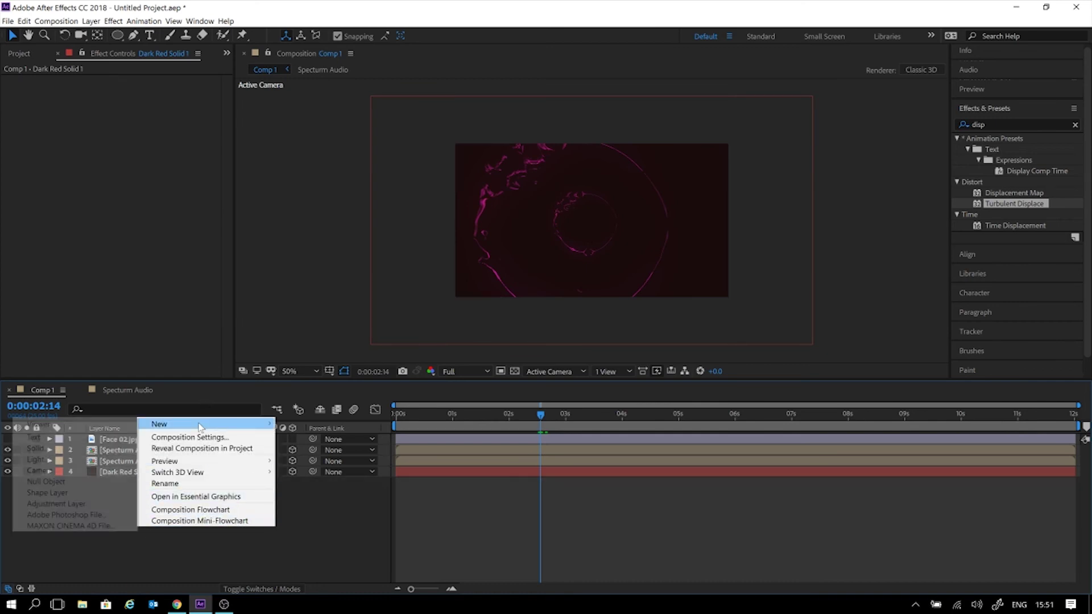
pyautogui.click(74, 471)
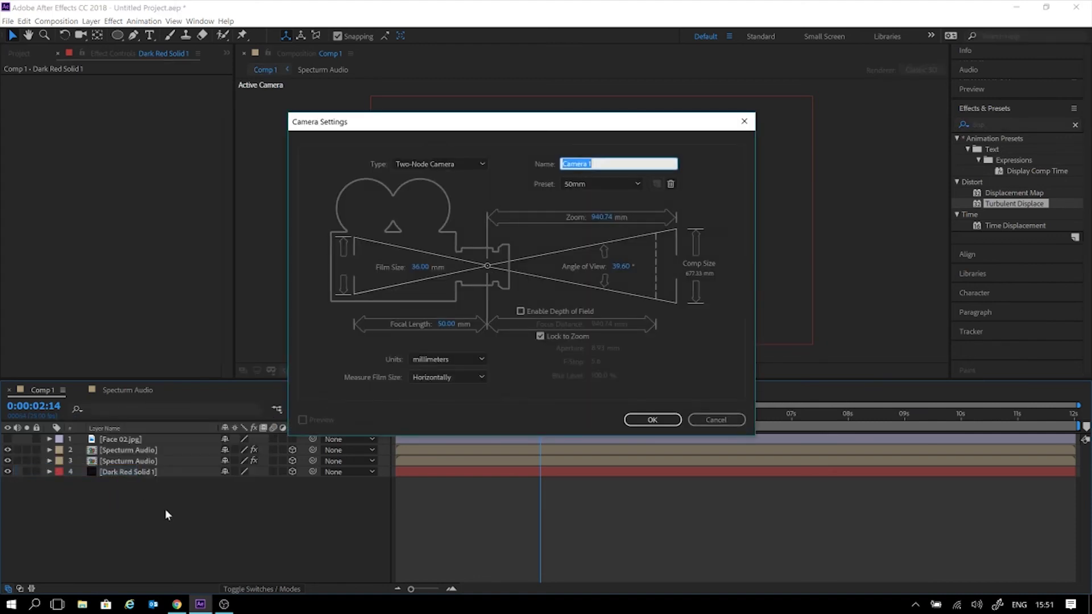
pyautogui.click(658, 423)
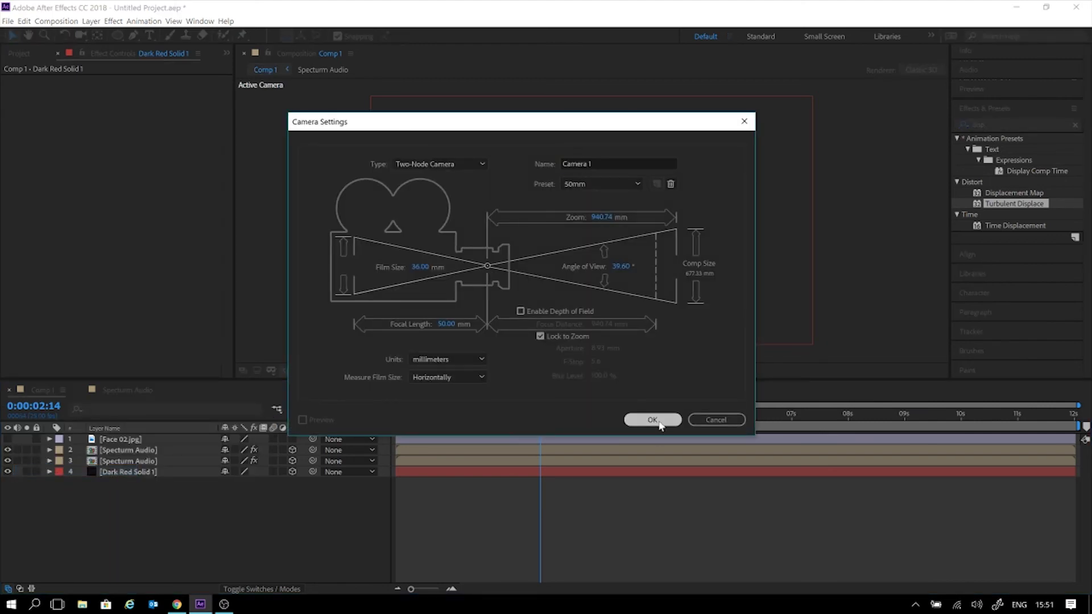
pyautogui.moveTo(119, 446); pyautogui.dragTo(124, 457)
pyautogui.click(251, 525)
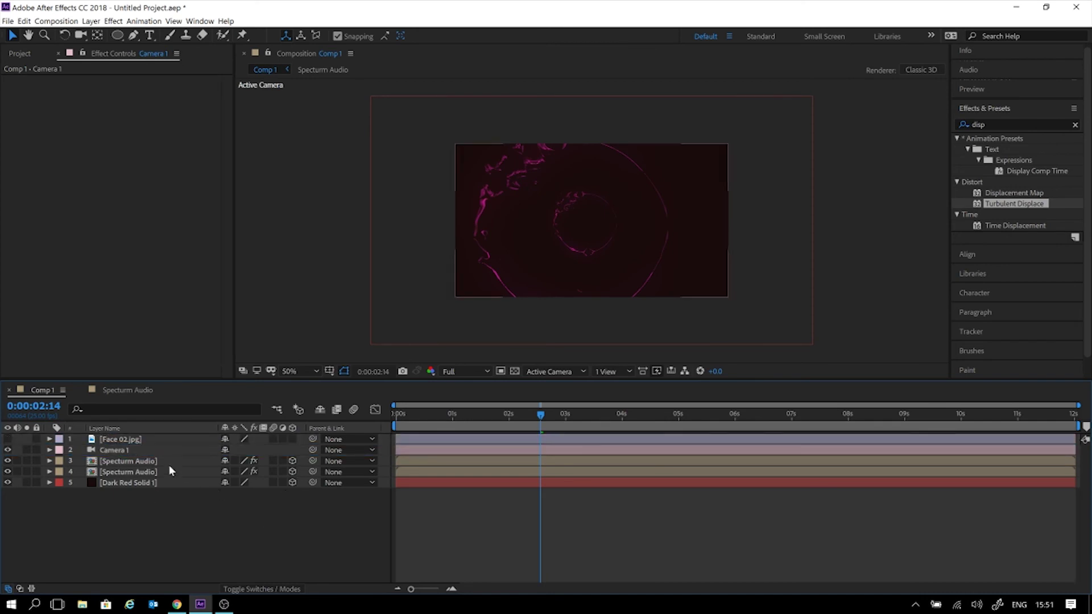
pyautogui.click(156, 450)
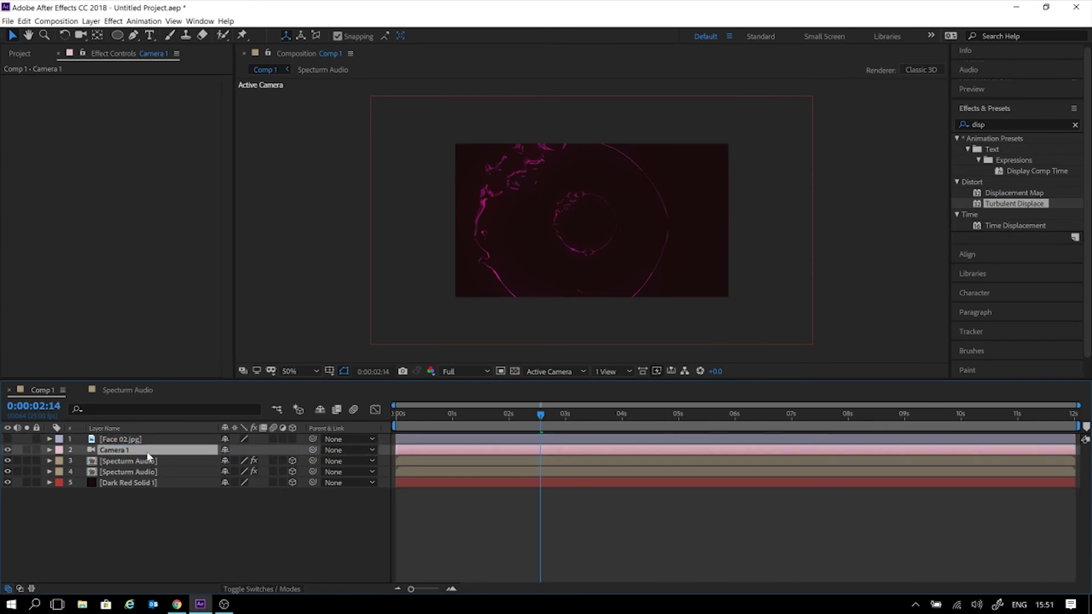
pyautogui.press('a')
pyautogui.moveTo(232, 461); pyautogui.dragTo(273, 472)
pyautogui.hotkey('ctrl', 'z')
pyautogui.press('z')
# Expand Camera 1's camera options and increase its Zoom to 3295.7 pixels.
pyautogui.click(49, 450)
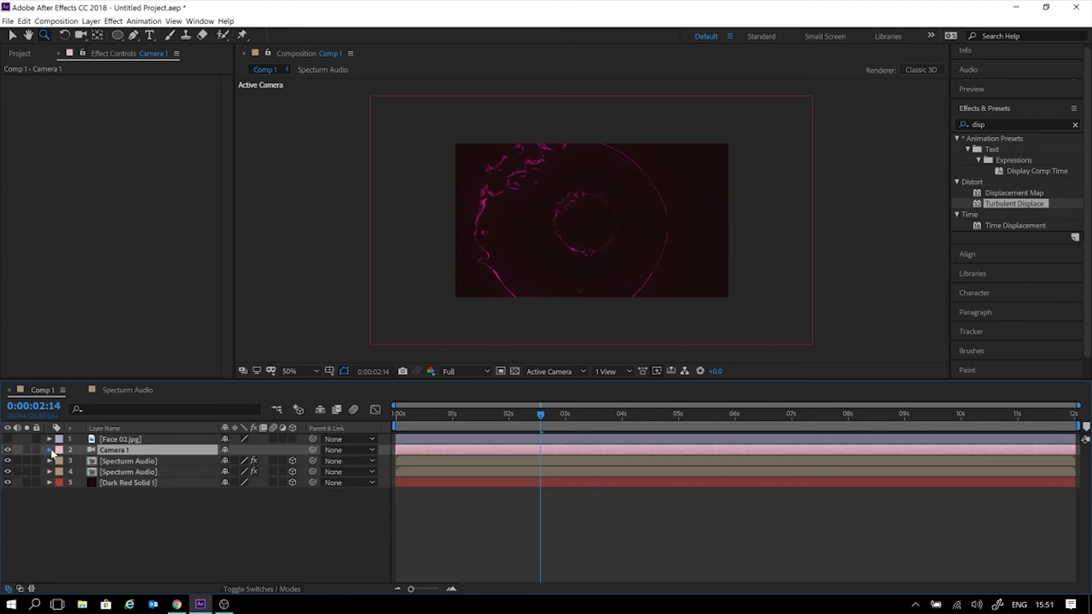
pyautogui.click(49, 450)
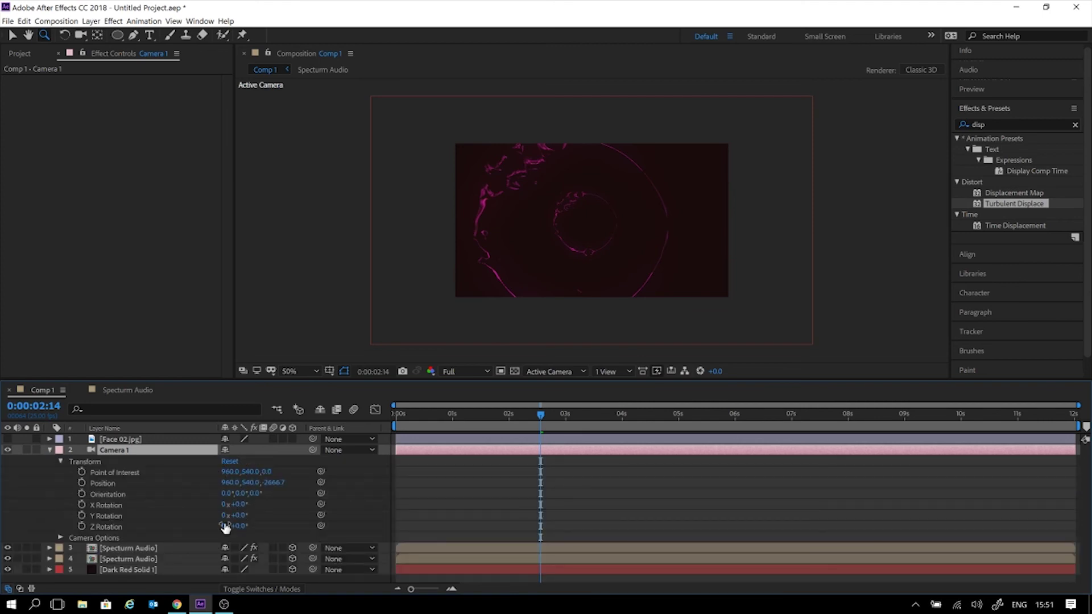
pyautogui.click(61, 538)
pyautogui.scroll(-3, 73, 472)
pyautogui.moveTo(229, 455); pyautogui.dragTo(611, 420)
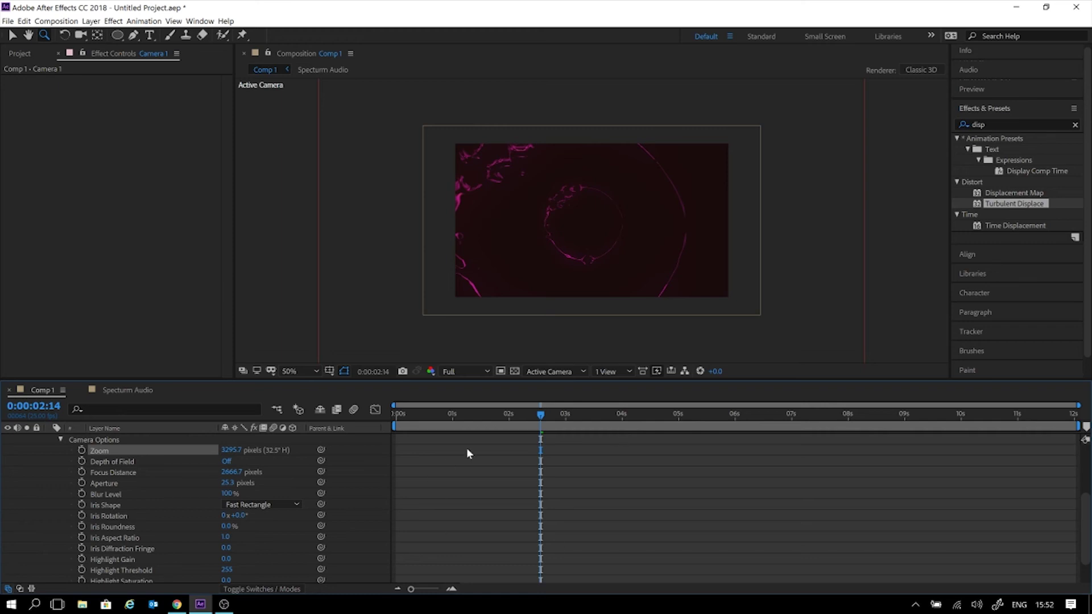
# Keyframe Camera 1's Zoom at 0:00:00:00, shift that keyframe to between 6 and 7 seconds, and set the starting Zoom to 2845.7 pixels.
pyautogui.moveTo(468, 419); pyautogui.dragTo(368, 429)
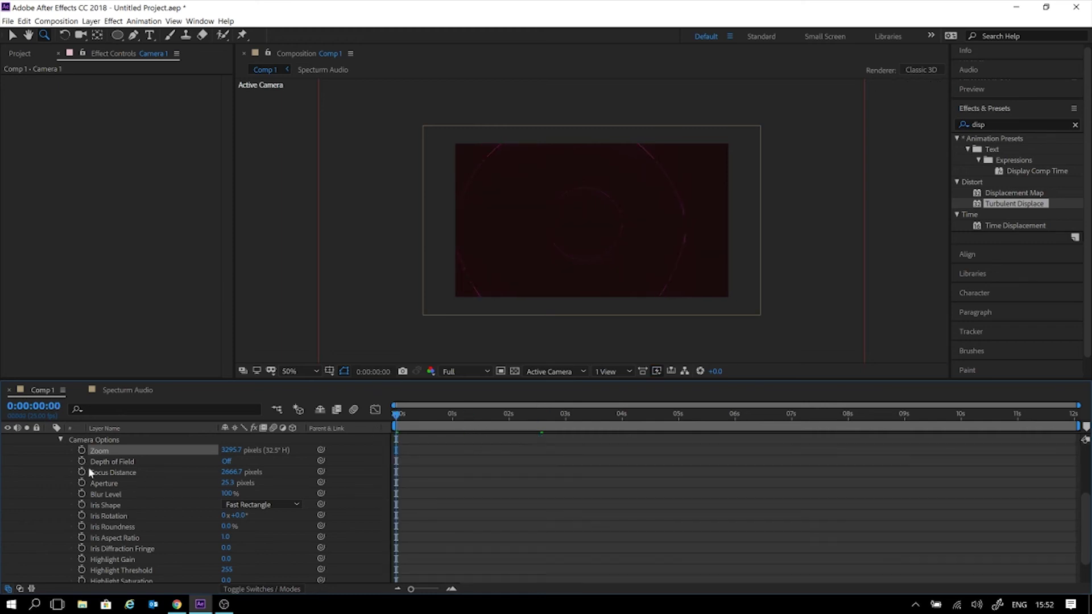
pyautogui.click(81, 450)
pyautogui.moveTo(396, 449); pyautogui.dragTo(769, 414)
pyautogui.moveTo(228, 449); pyautogui.dragTo(3, 480)
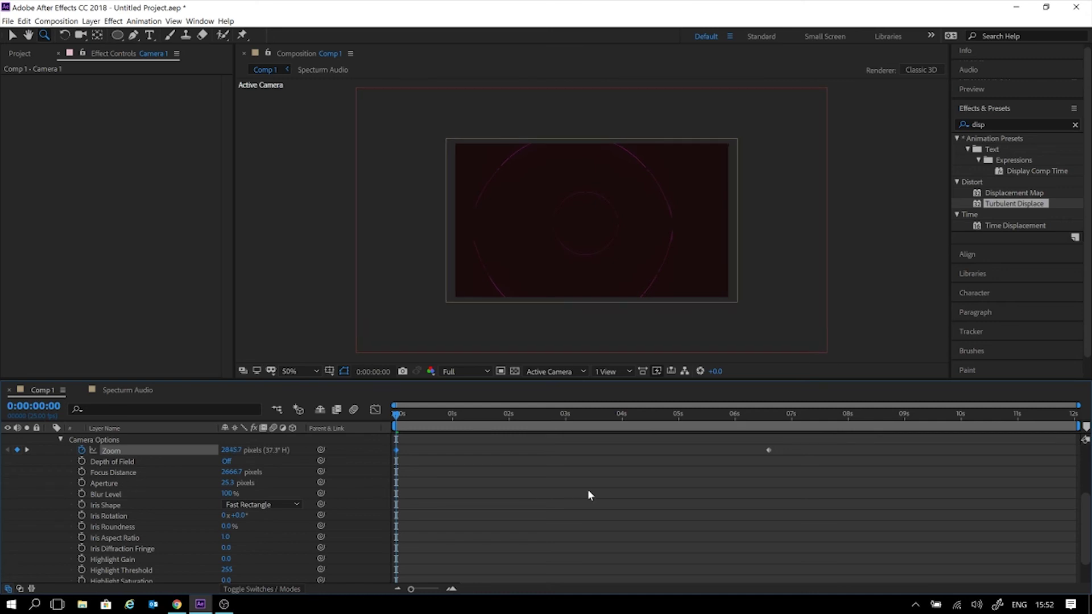
pyautogui.press('space')
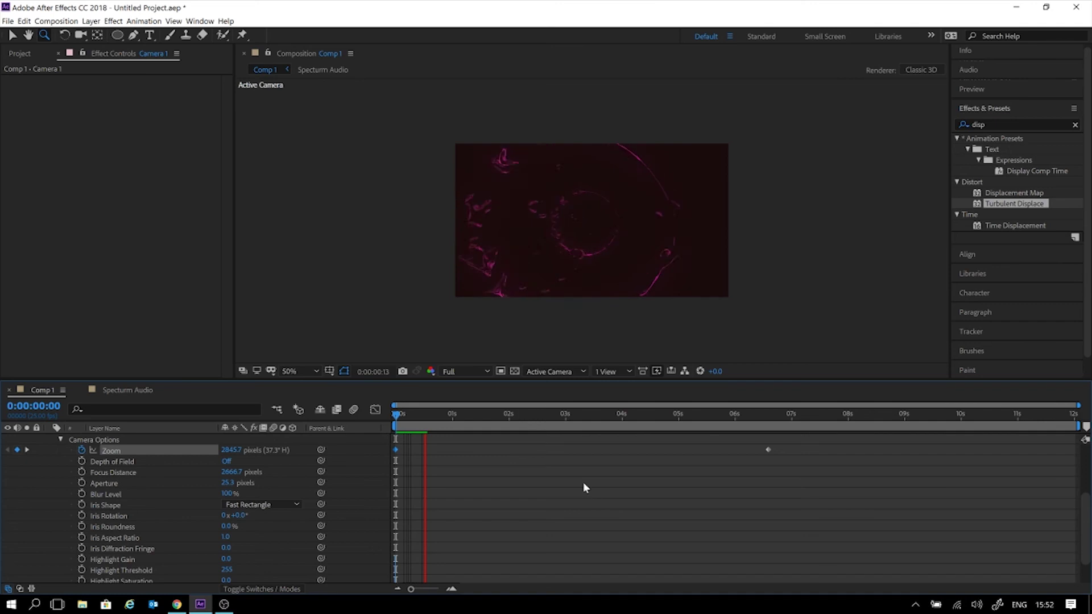
# Move the second Zoom keyframe to 0:00:03:01, set its value to 4653.7 pixels, and preview the camera zoom from the start.
pyautogui.moveTo(544, 417); pyautogui.dragTo(817, 407)
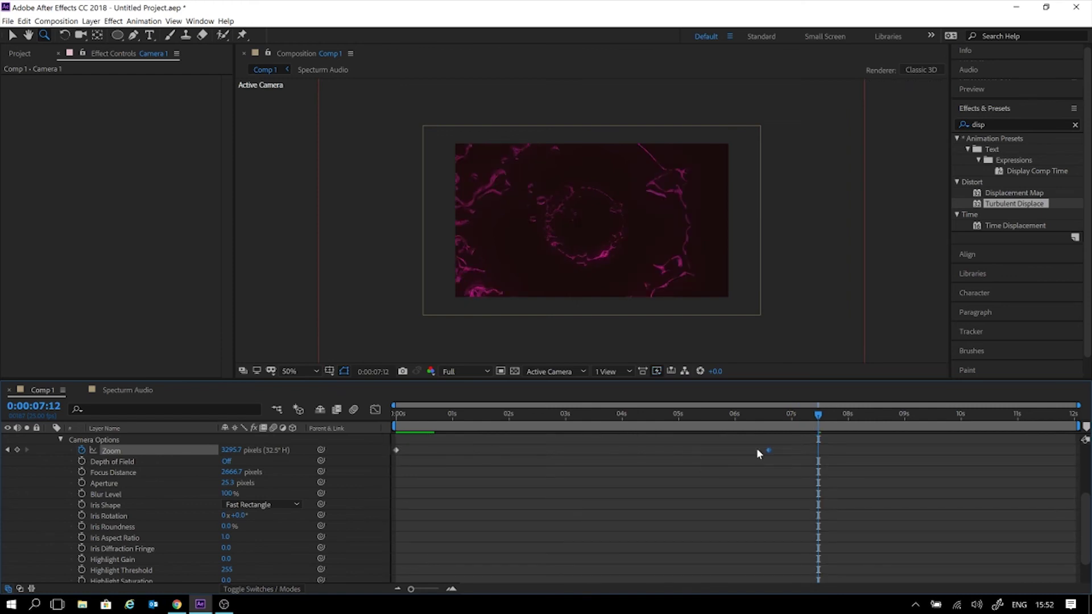
pyautogui.moveTo(768, 450); pyautogui.dragTo(568, 415)
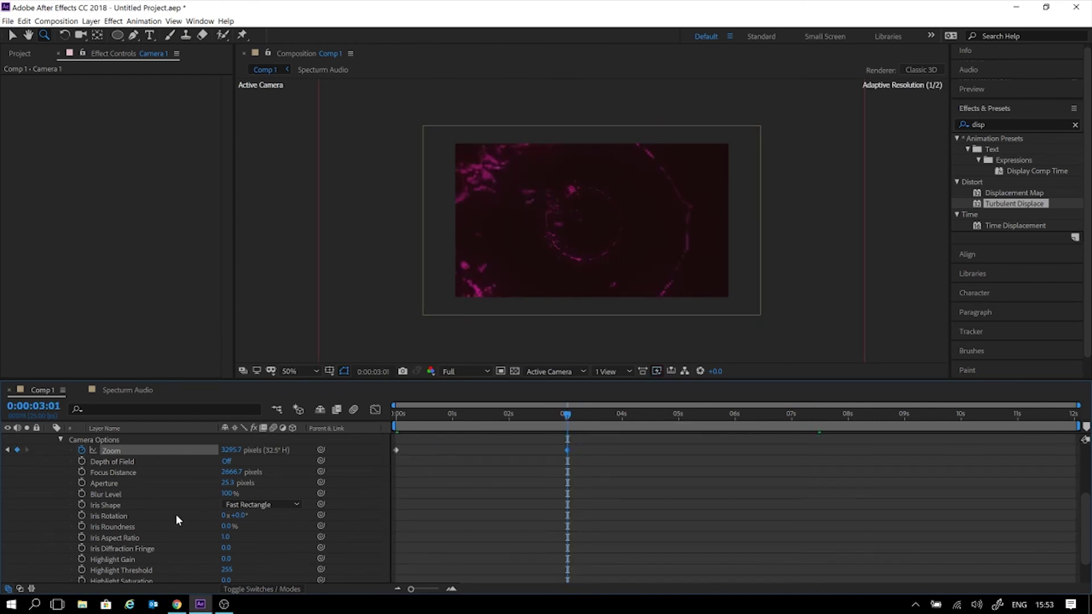
pyautogui.moveTo(240, 452); pyautogui.dragTo(338, 452)
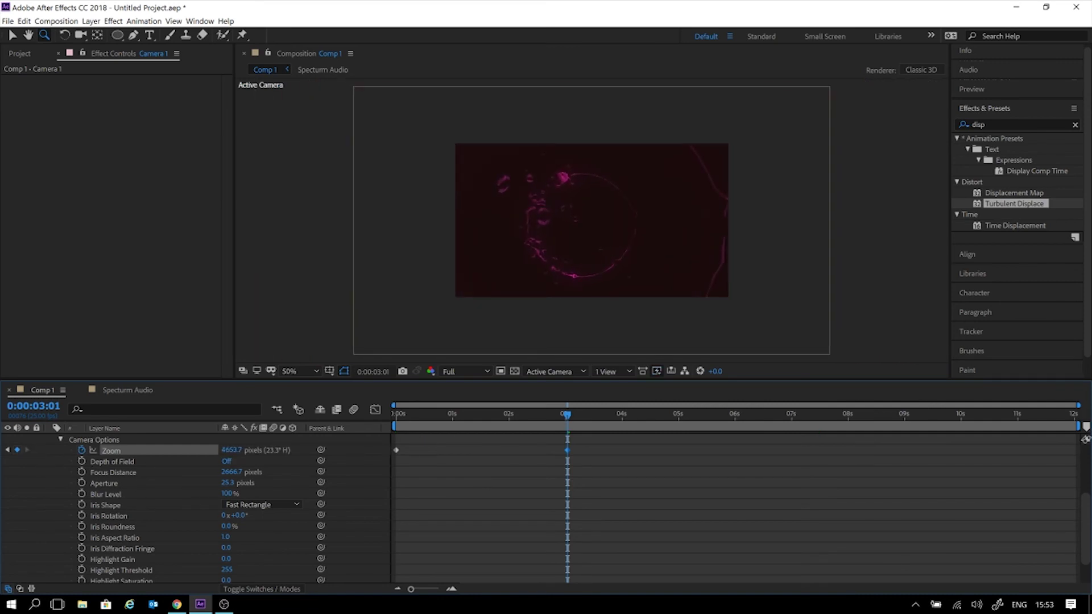
pyautogui.moveTo(496, 413); pyautogui.dragTo(368, 411)
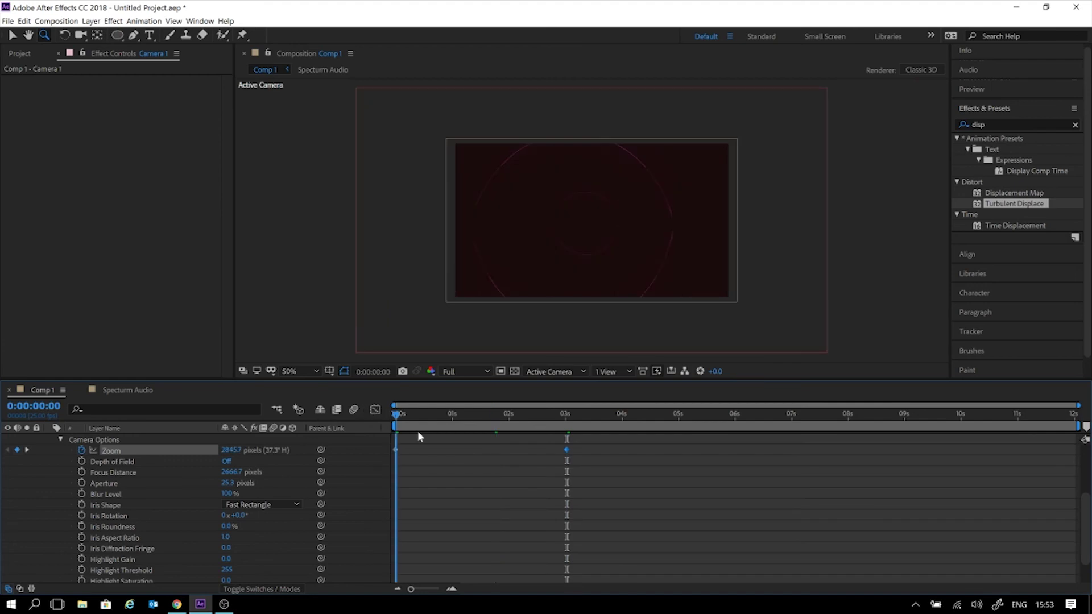
pyautogui.press('space')
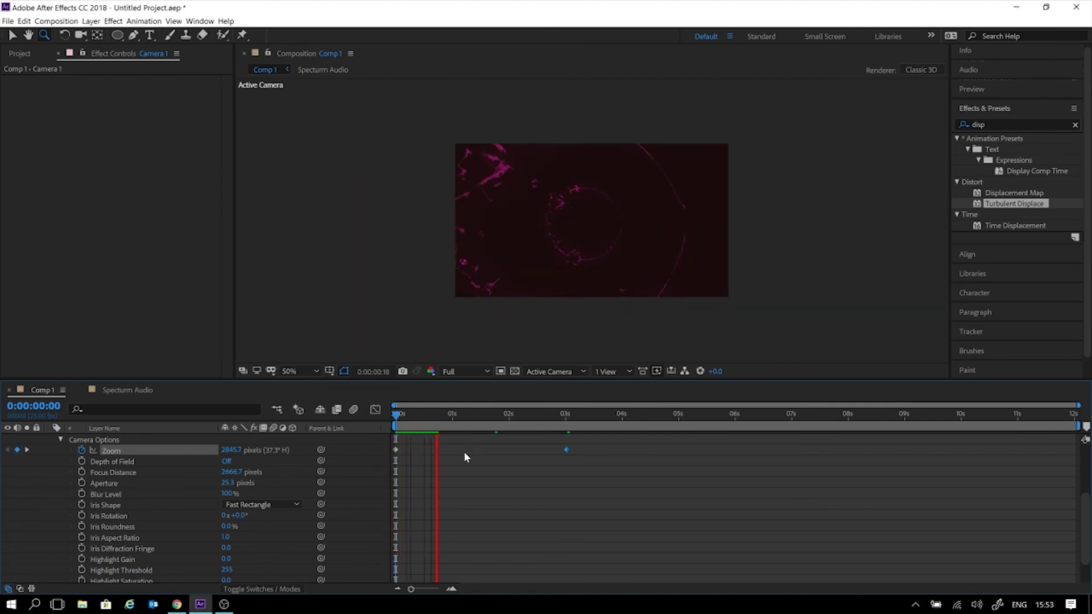
pyautogui.press('space')
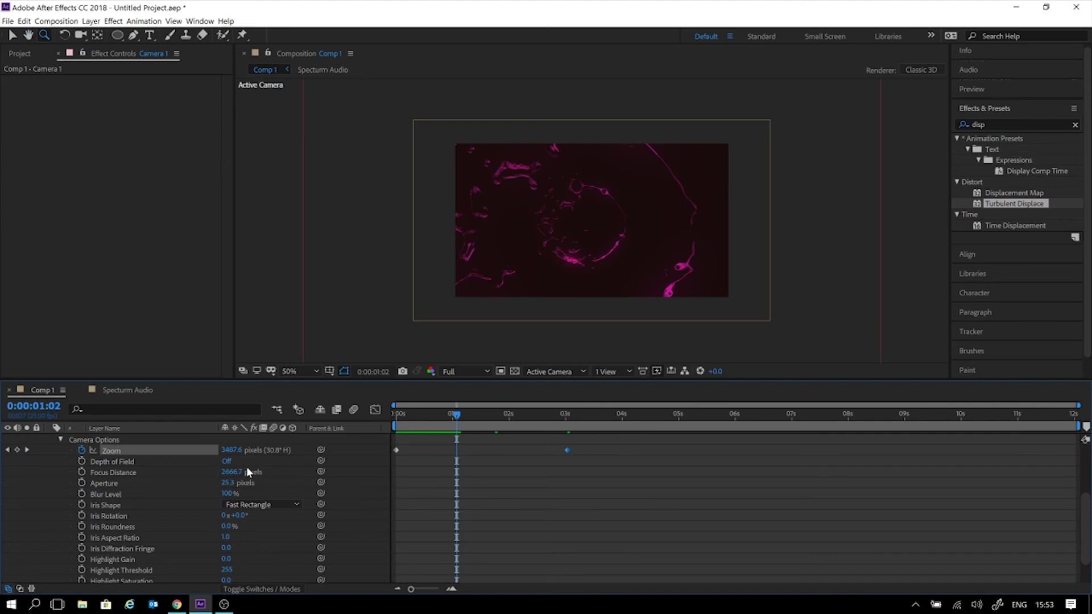
# Turn on Camera 1's Depth of Field and raise its Aperture to 846 pixels.
pyautogui.click(225, 462)
pyautogui.click(230, 483)
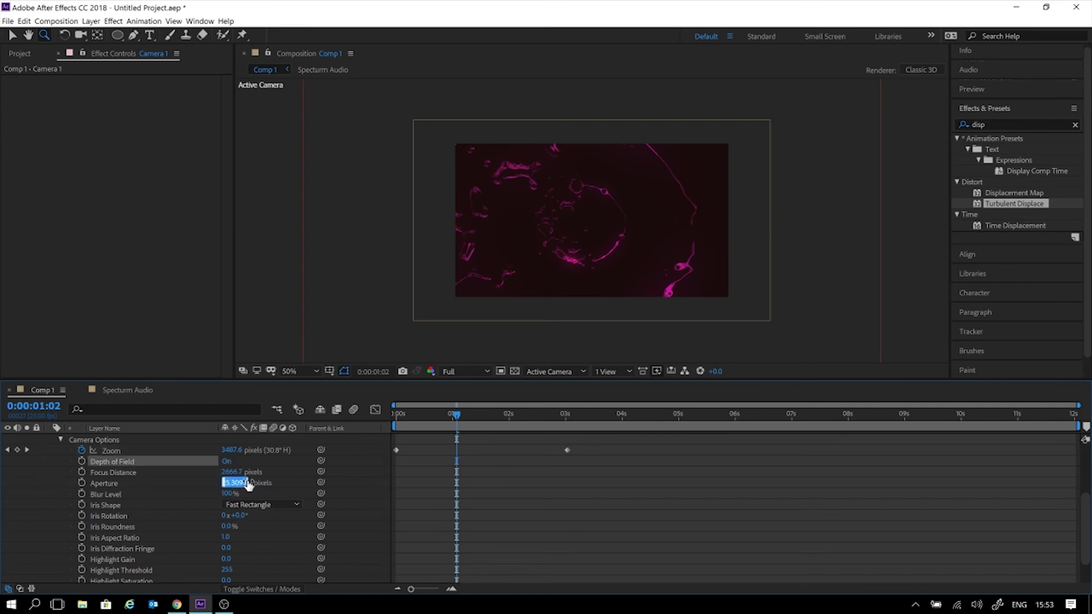
pyautogui.write('500')
pyautogui.press('Return')
pyautogui.moveTo(226, 483); pyautogui.dragTo(268, 481)
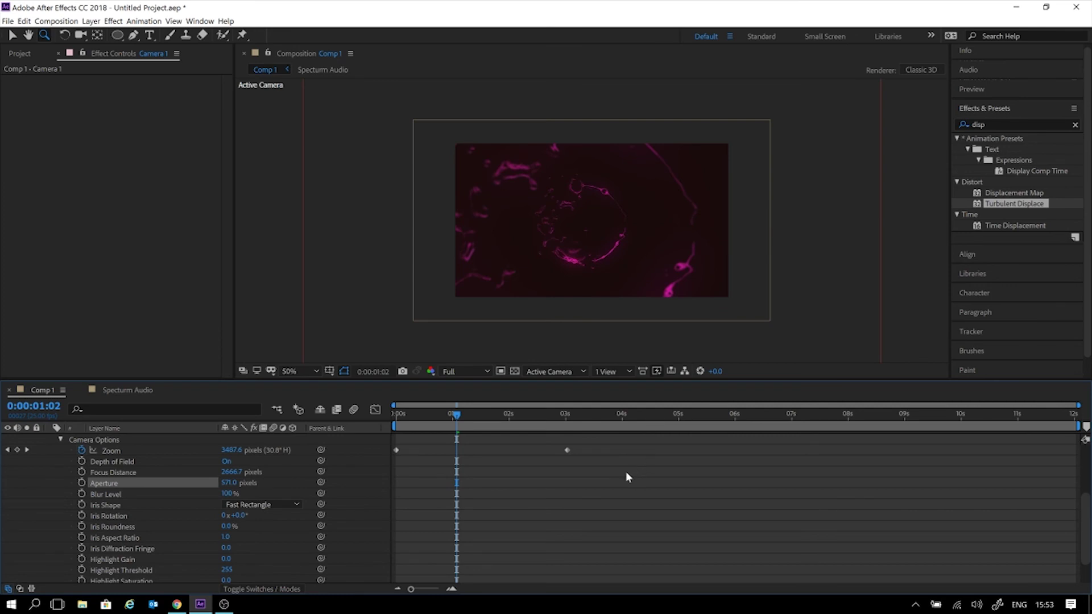
pyautogui.moveTo(229, 488); pyautogui.dragTo(382, 471)
# Move the current time to 0:00:04:05 to check the depth blur, and collapse Camera 1's properties.
pyautogui.moveTo(449, 417); pyautogui.dragTo(635, 411)
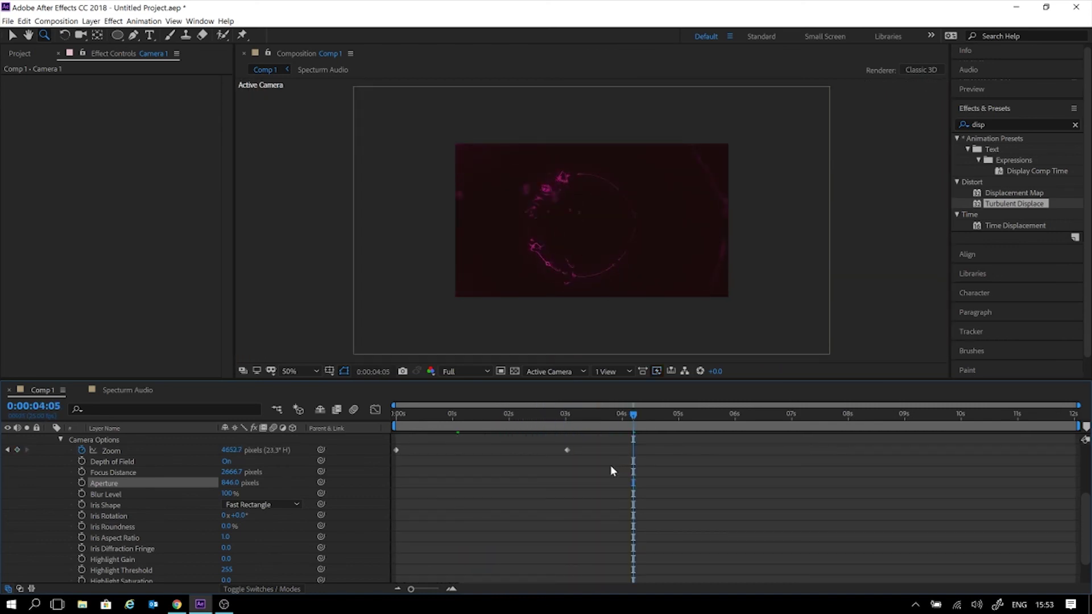
pyautogui.click(513, 485)
pyautogui.click(60, 440)
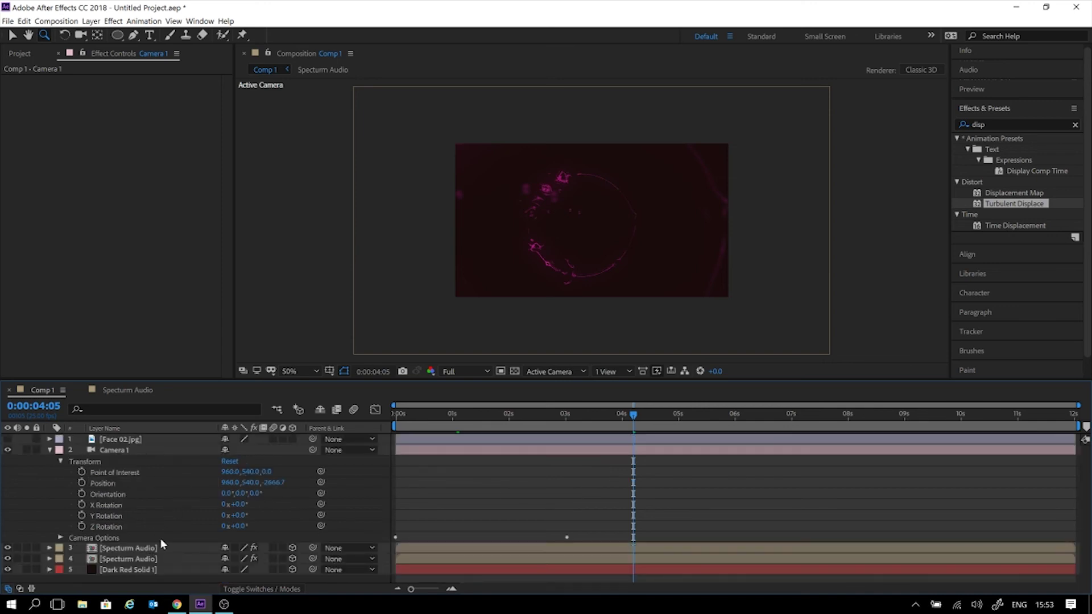
pyautogui.click(50, 450)
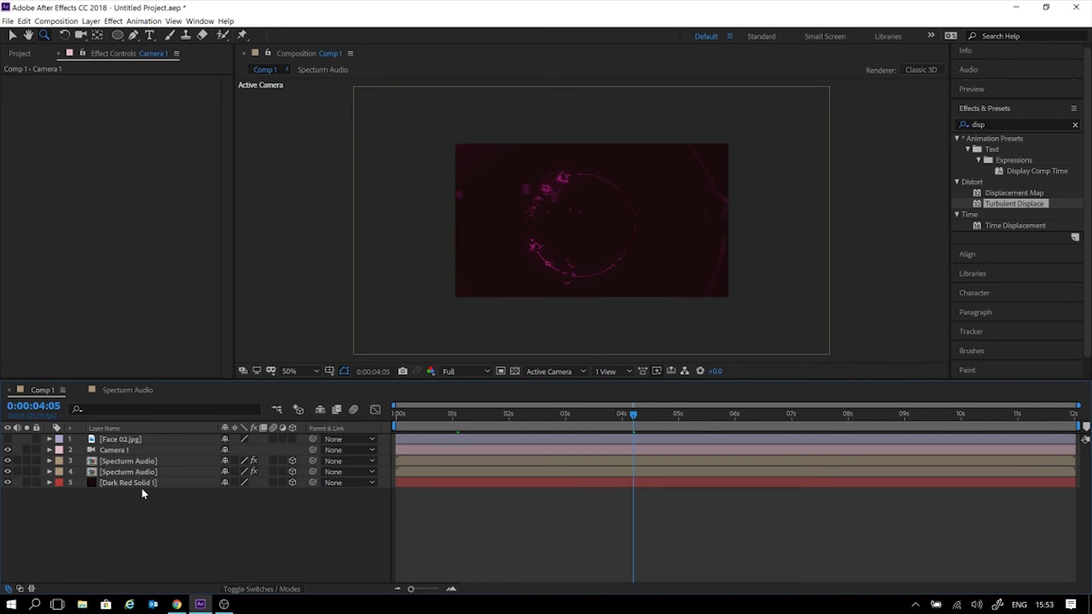
# Duplicate the enlarged outer-ring Specturm Audio layer.
pyautogui.click(125, 461)
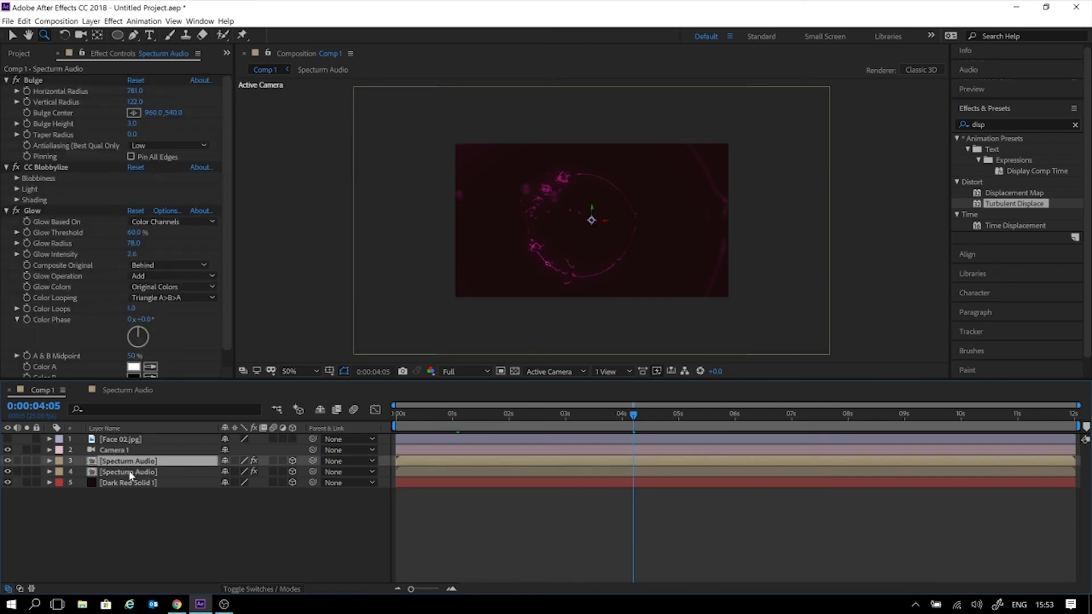
pyautogui.click(130, 472)
pyautogui.click(141, 461)
pyautogui.hotkey('ctrl', 'd')
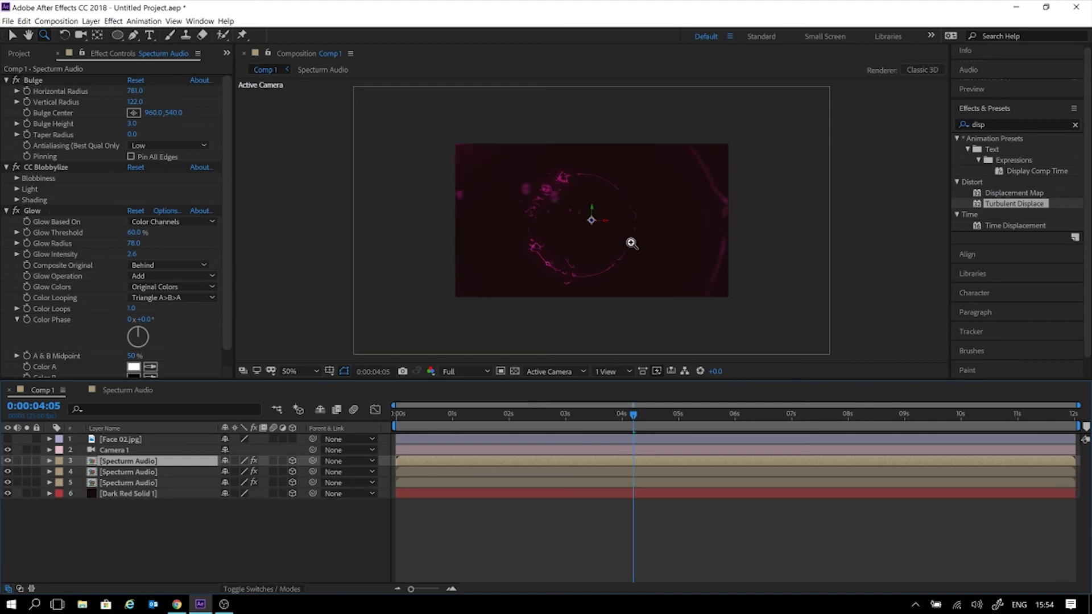
# Switch to Custom View 1 and shrink the new Specturm Audio copy to a small ring well inside the outer ring.
pyautogui.click(558, 372)
pyautogui.click(612, 370)
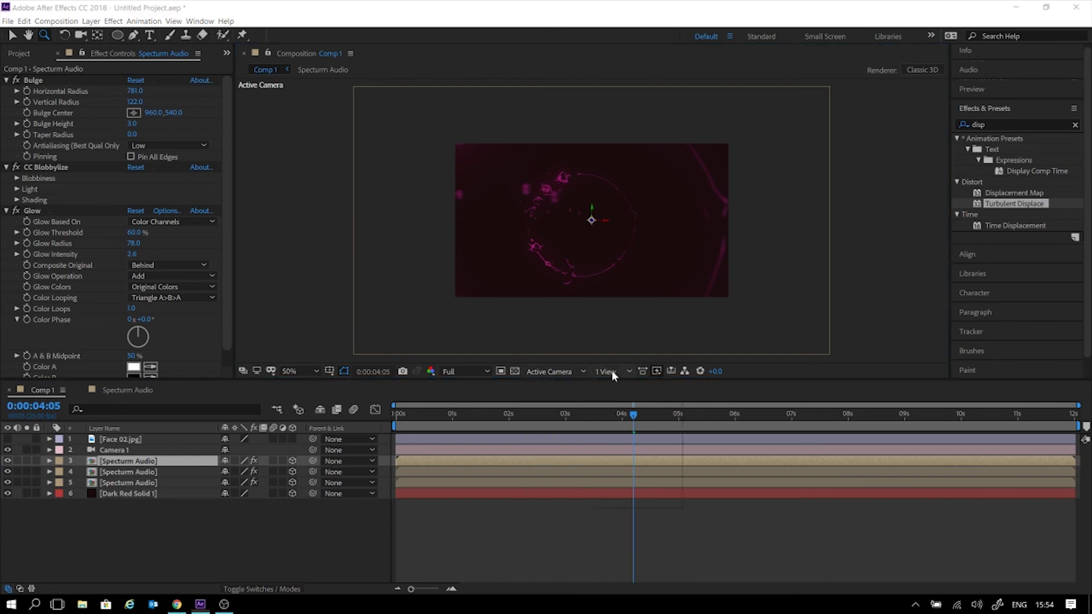
pyautogui.click(611, 371)
pyautogui.click(560, 371)
pyautogui.click(560, 372)
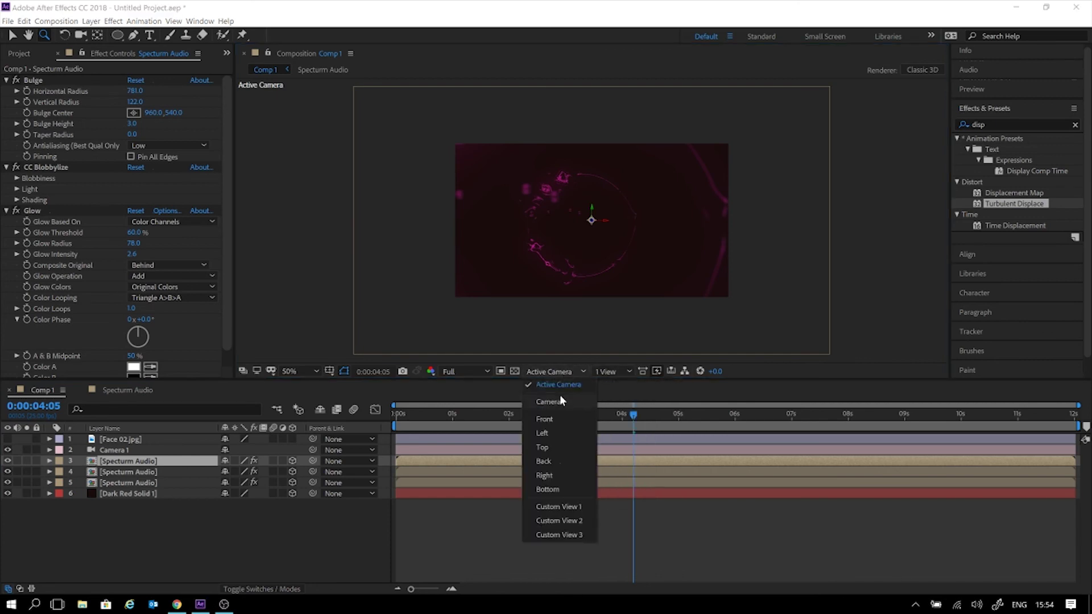
pyautogui.click(561, 506)
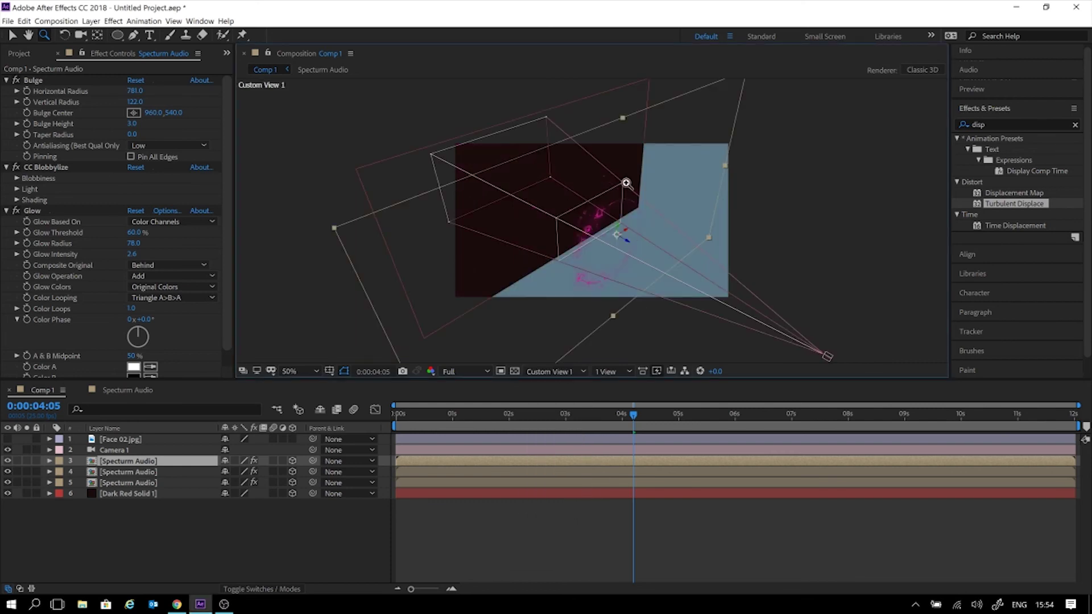
pyautogui.press('v')
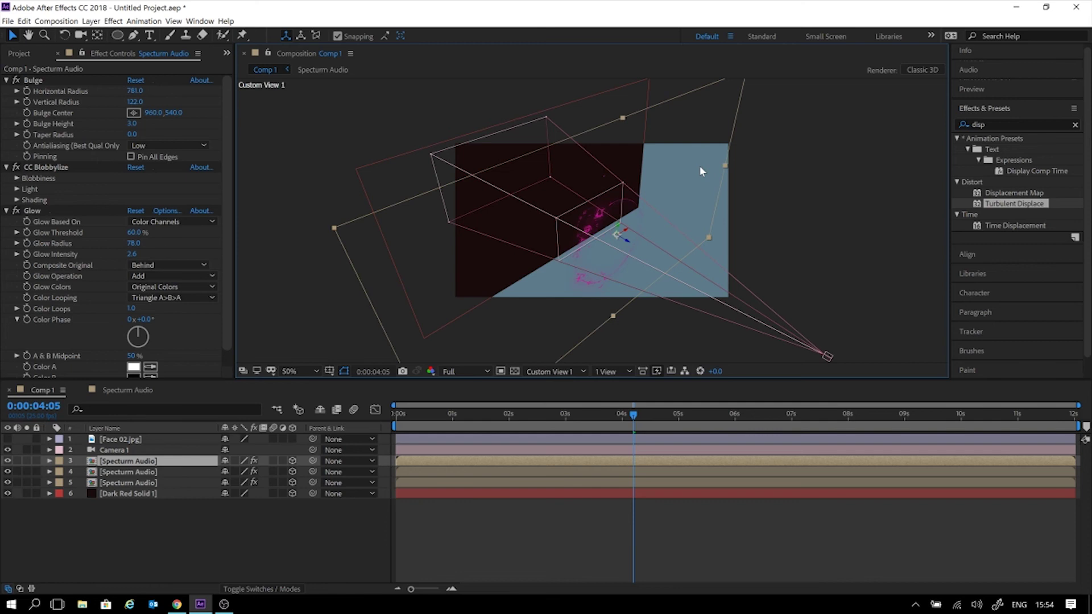
pyautogui.moveTo(333, 229); pyautogui.dragTo(561, 265)
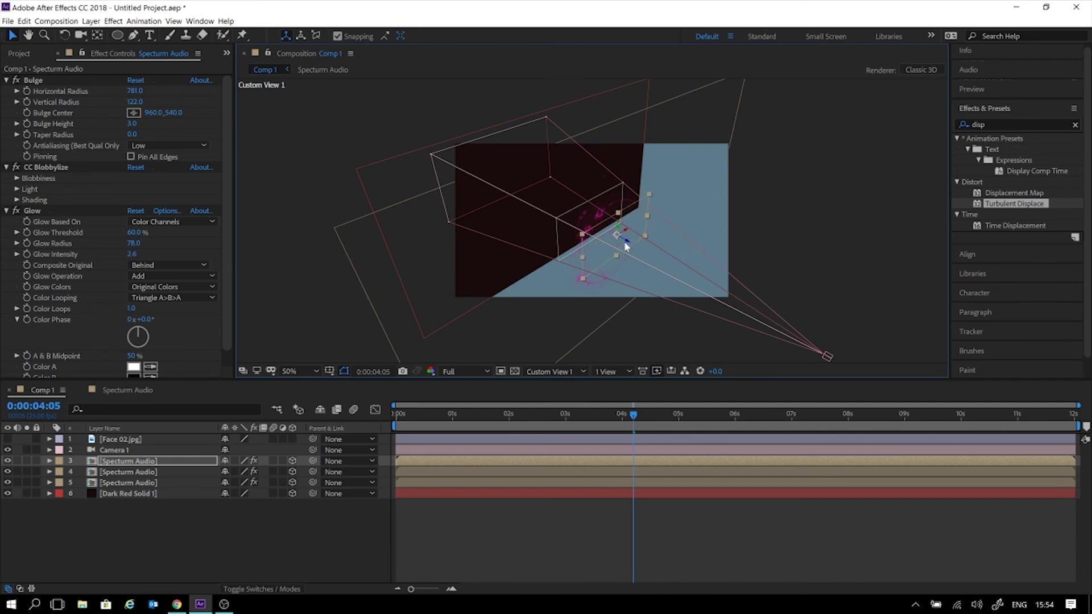
# Push the small Specturm Audio copy farther back in depth, away from the camera, and preview the scene through the Active Camera.
pyautogui.moveTo(625, 245); pyautogui.dragTo(523, 188)
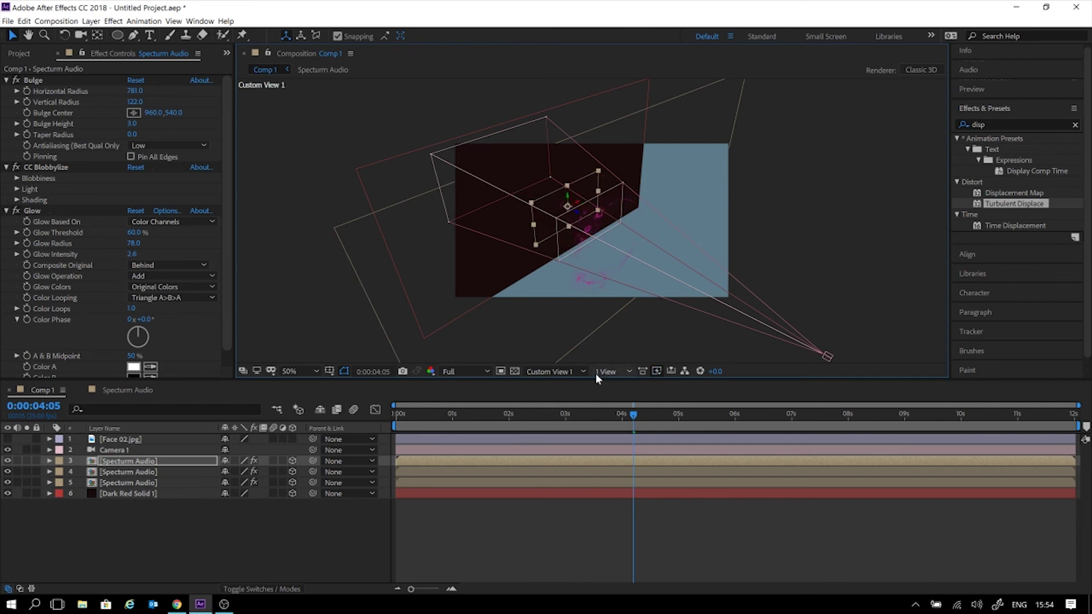
pyautogui.click(574, 371)
pyautogui.click(572, 385)
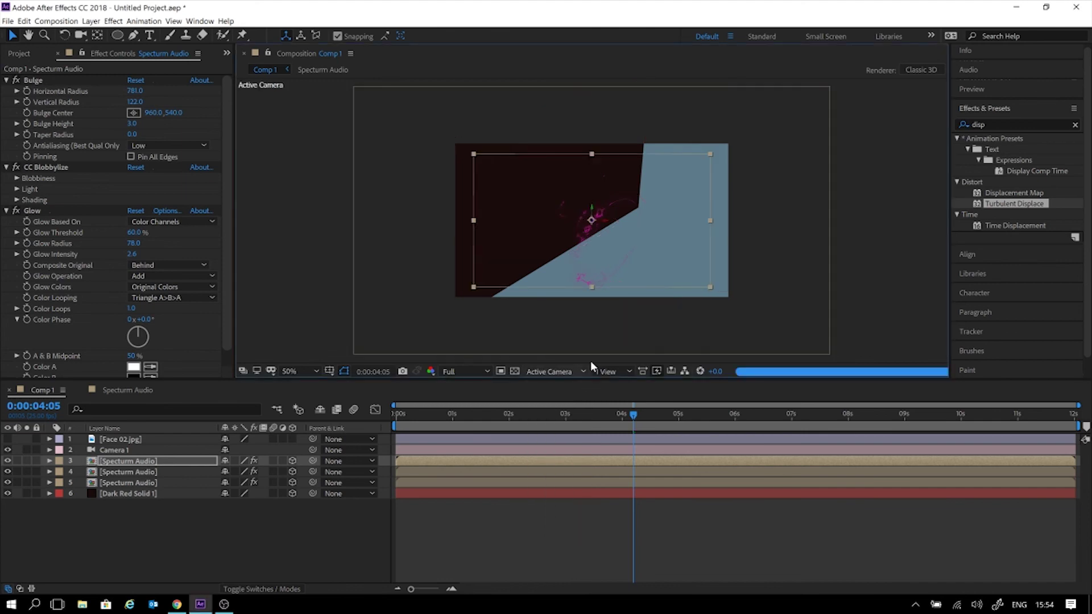
pyautogui.press('space')
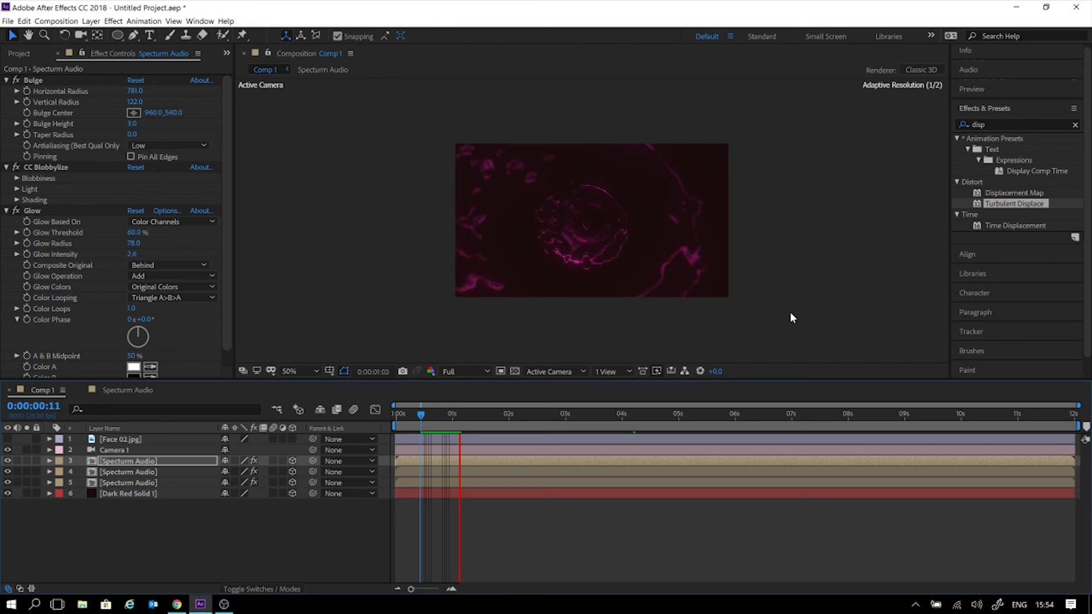
# Add a Zoom keyframe to Camera 1 at 0:00:04:16 with the value raised to 7508.7 pixels.
pyautogui.click(466, 422)
pyautogui.moveTo(466, 424); pyautogui.dragTo(658, 419)
pyautogui.click(111, 451)
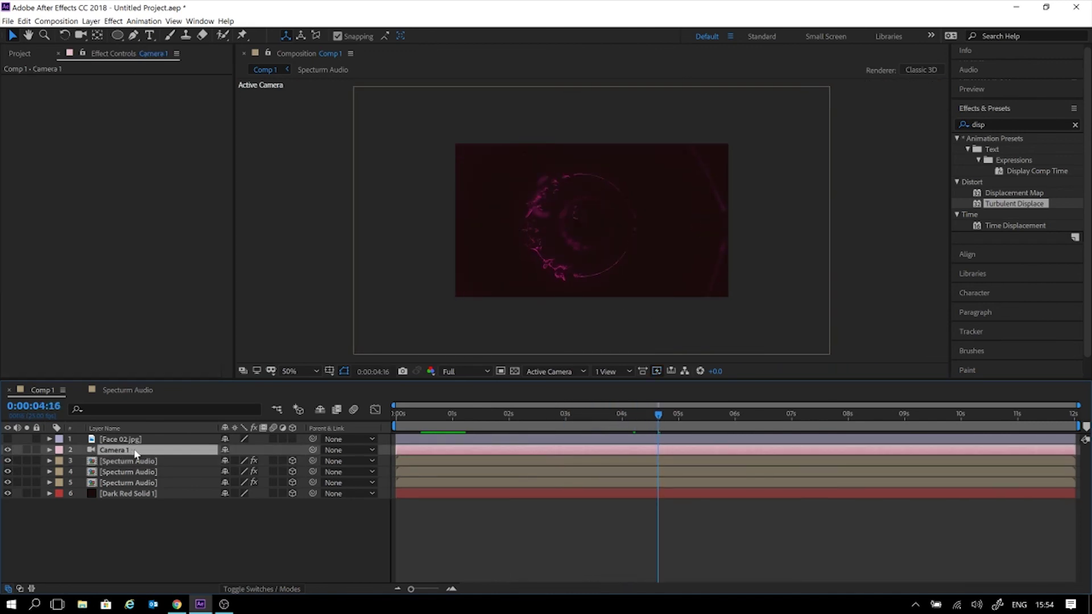
pyautogui.press('a')
pyautogui.press('a')
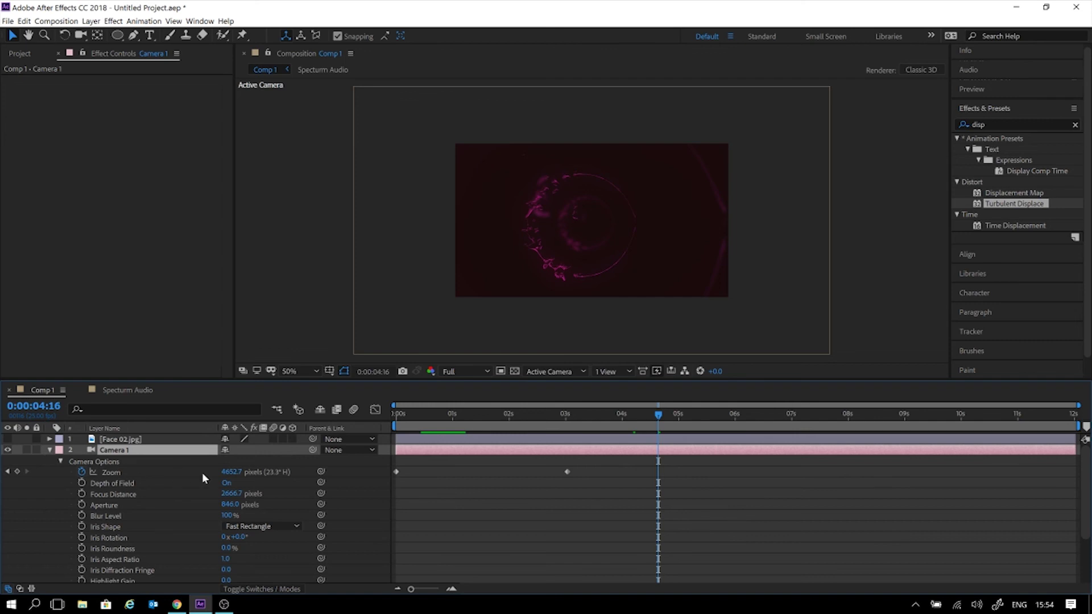
pyautogui.moveTo(230, 472); pyautogui.dragTo(1052, 392)
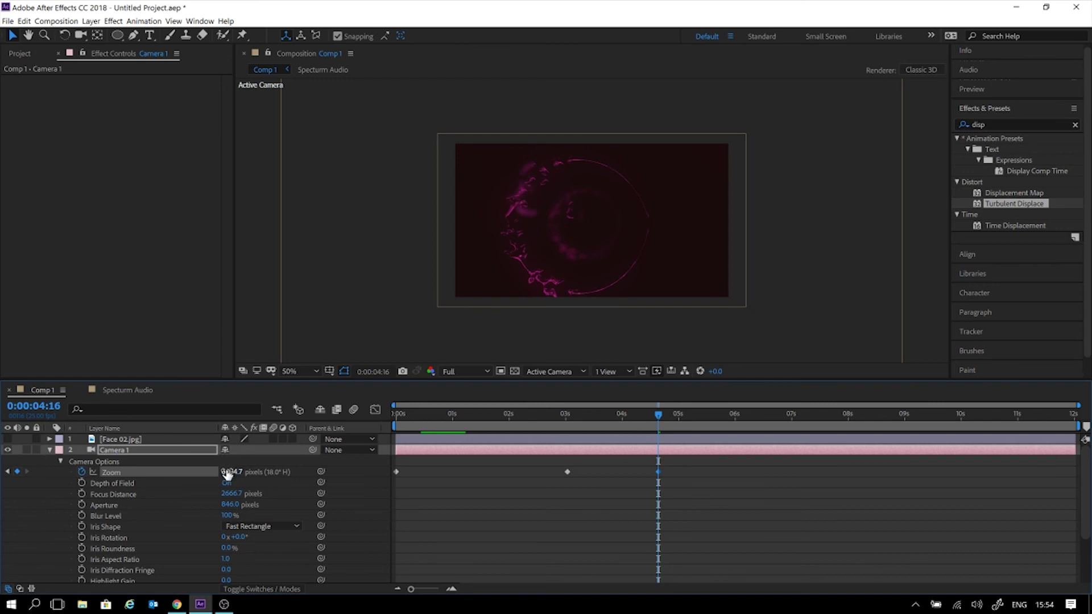
pyautogui.moveTo(228, 473); pyautogui.dragTo(625, 462)
pyautogui.moveTo(1039, 420); pyautogui.dragTo(1042, 420)
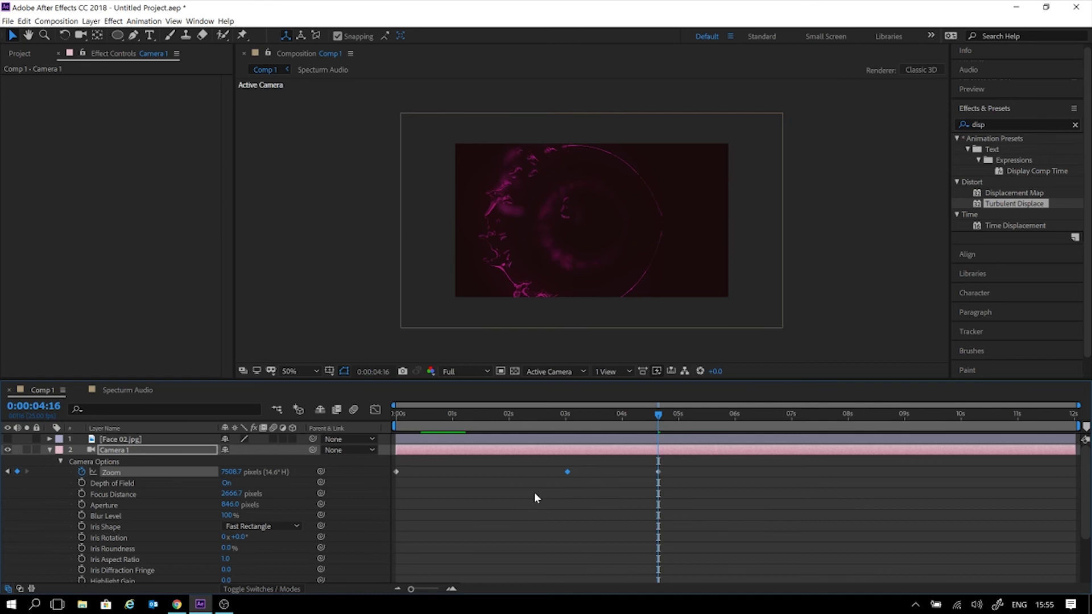
# Delete Camera 1's middle Zoom keyframe near three seconds and shift the last Zoom keyframe to just after two seconds.
pyautogui.press('Delete')
pyautogui.moveTo(656, 472); pyautogui.dragTo(516, 472)
pyautogui.click(454, 414)
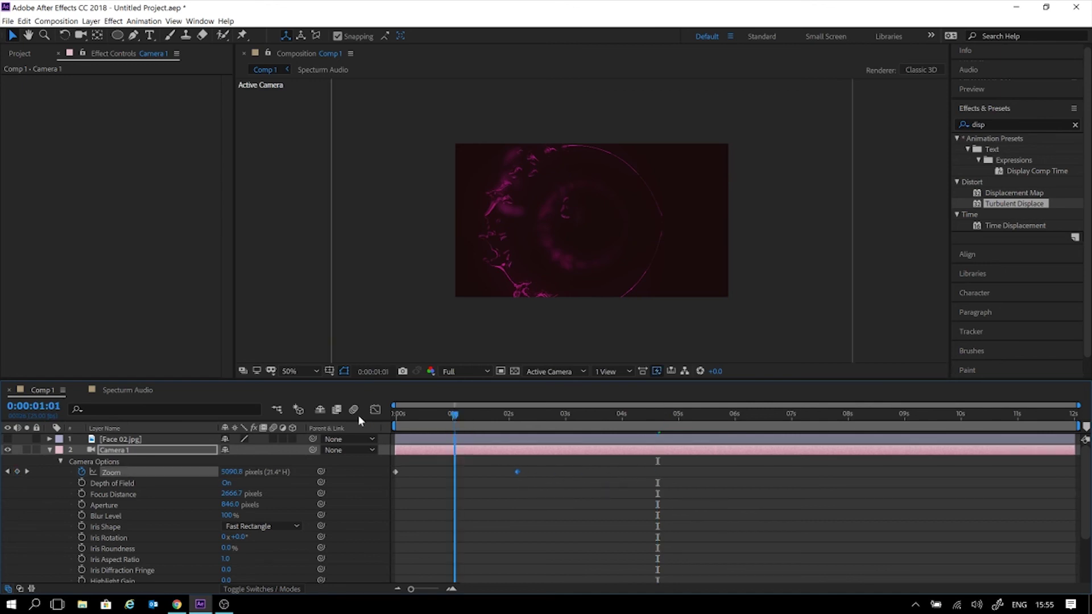
# Play back the shortened zoom animation from the start and look through Camera 1's options.
pyautogui.press('Home')
pyautogui.press('space')
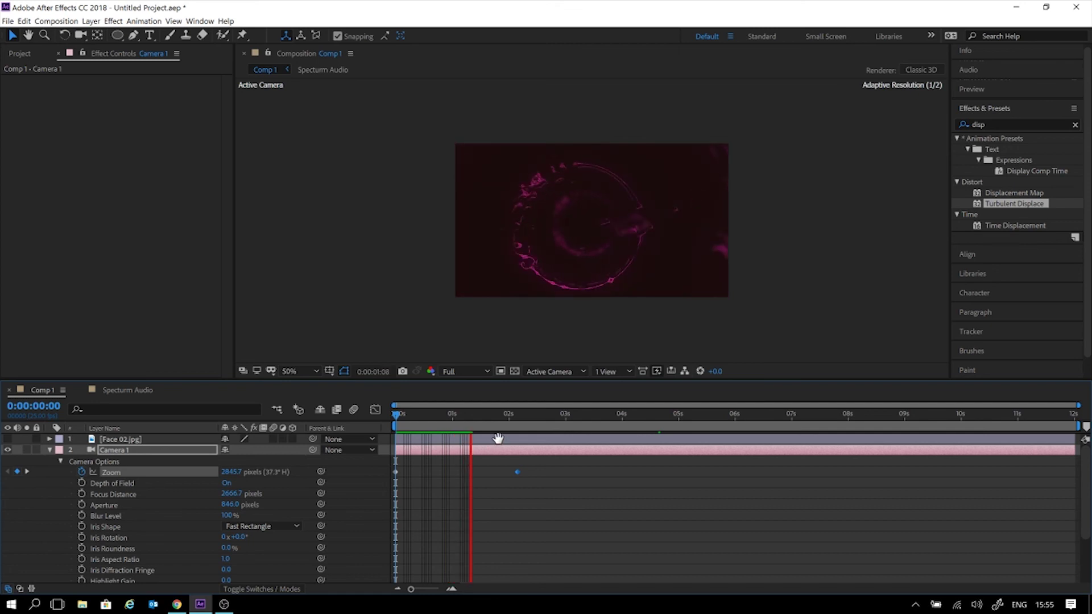
pyautogui.press('space')
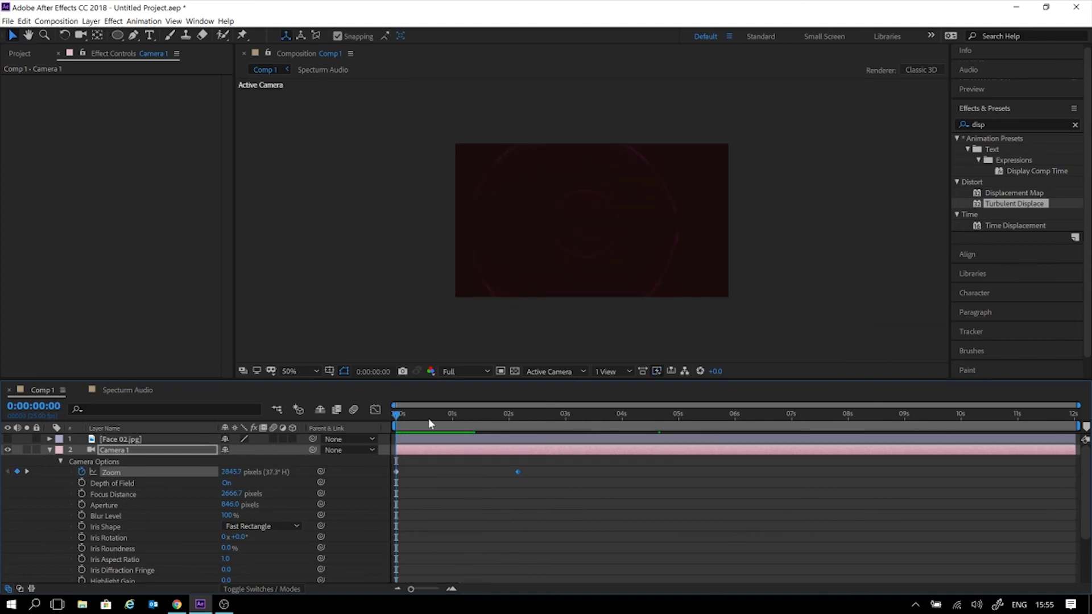
pyautogui.press('space')
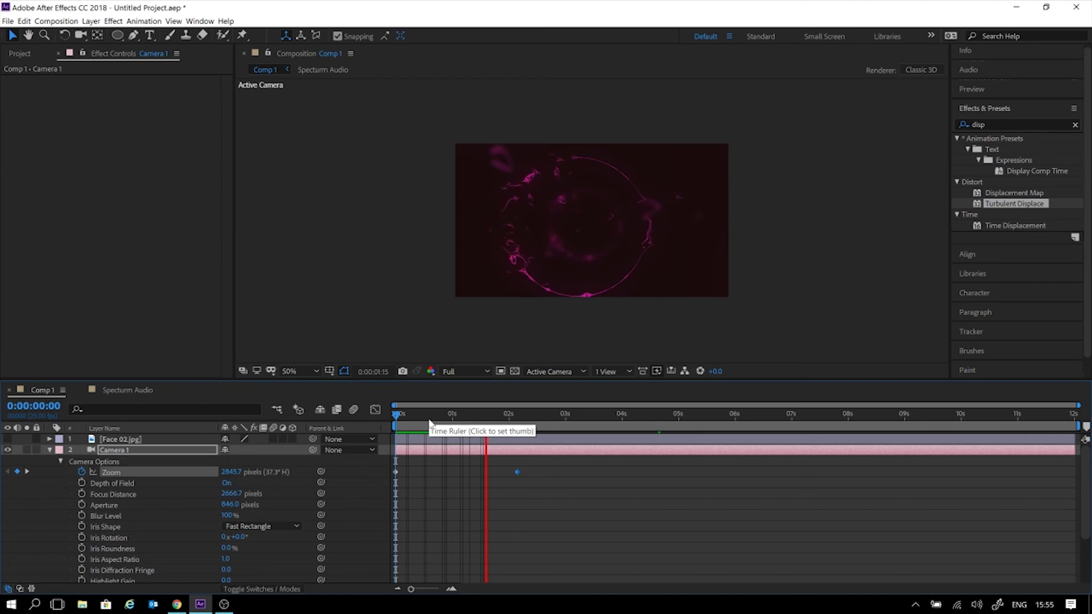
pyautogui.press('space')
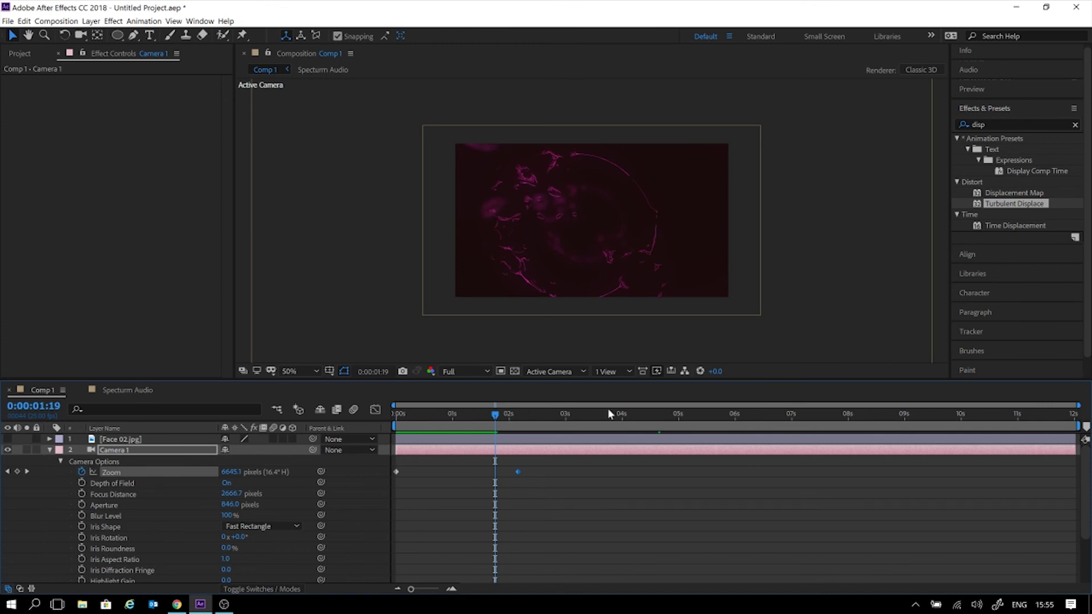
pyautogui.press('space')
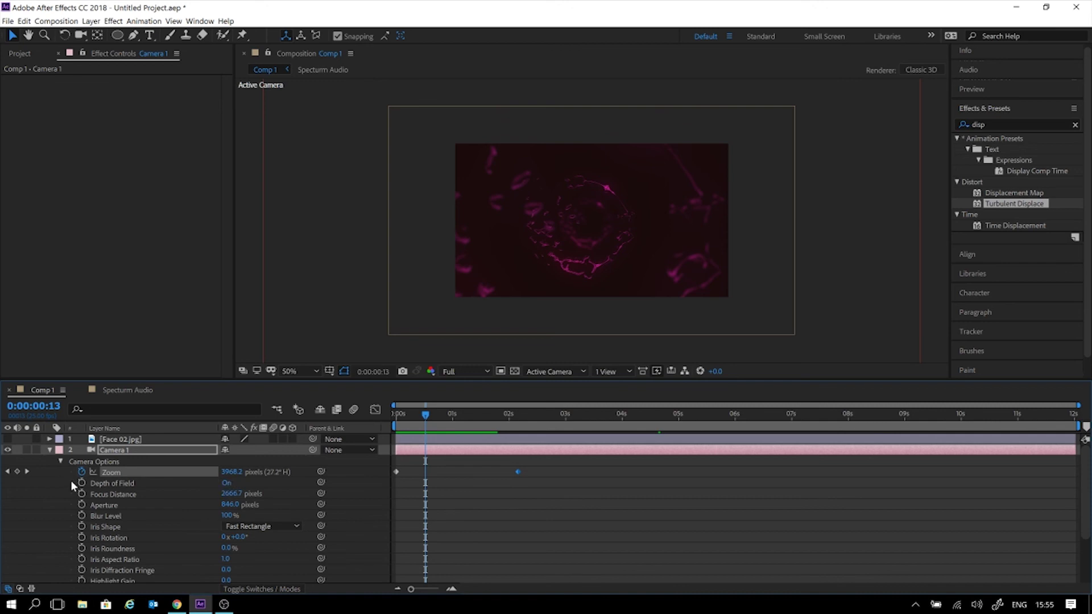
pyautogui.scroll(-5, 251, 509)
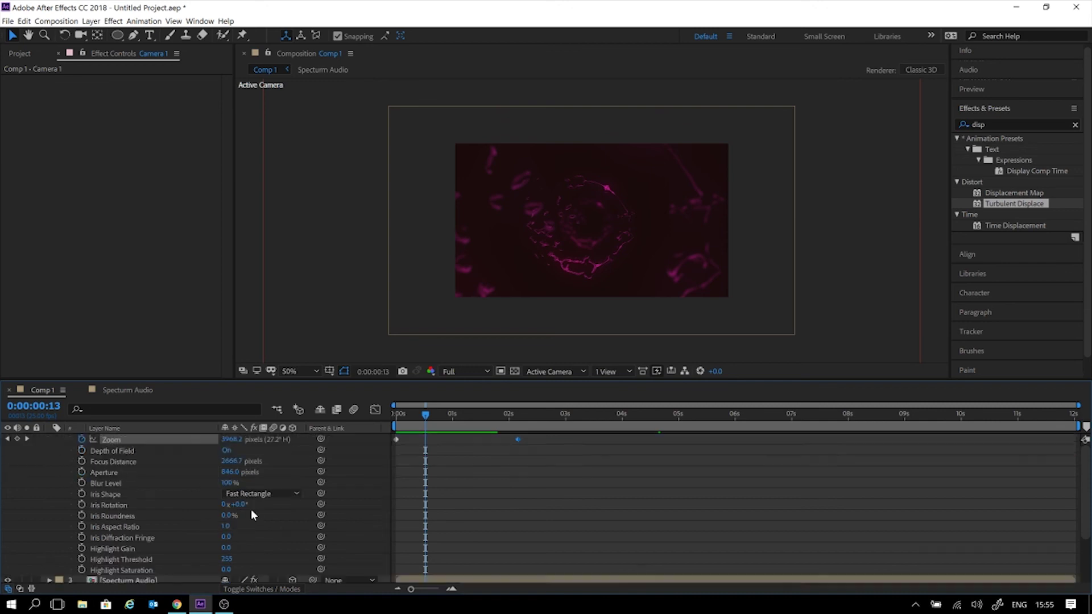
pyautogui.scroll(5, 251, 510)
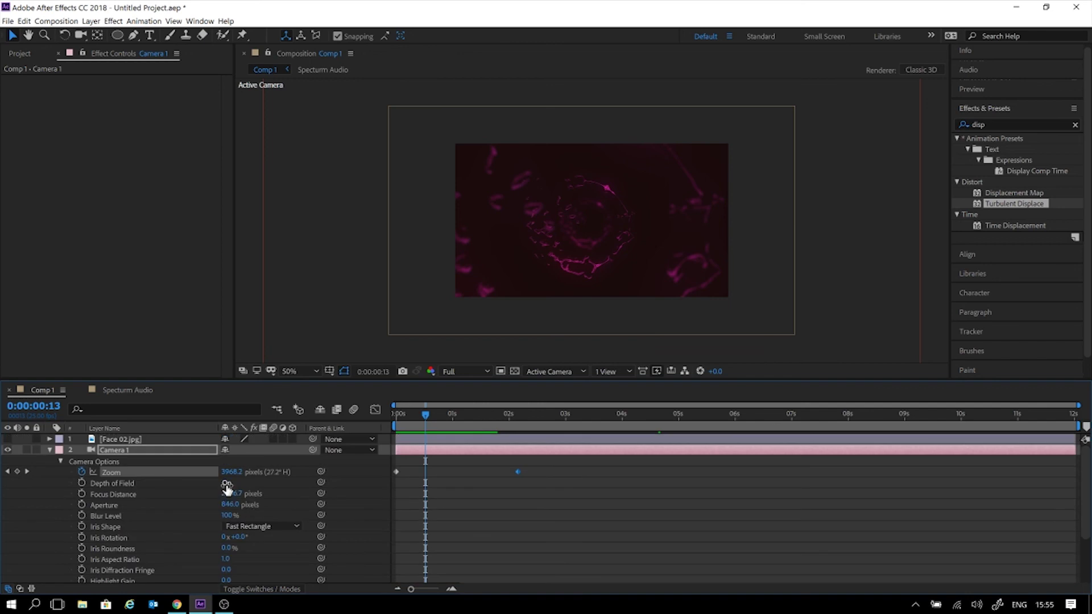
# Set Camera 1's Point of Interest to 920, 603, 0 at 0:00:00:00 and turn on its keyframing.
pyautogui.click(60, 461)
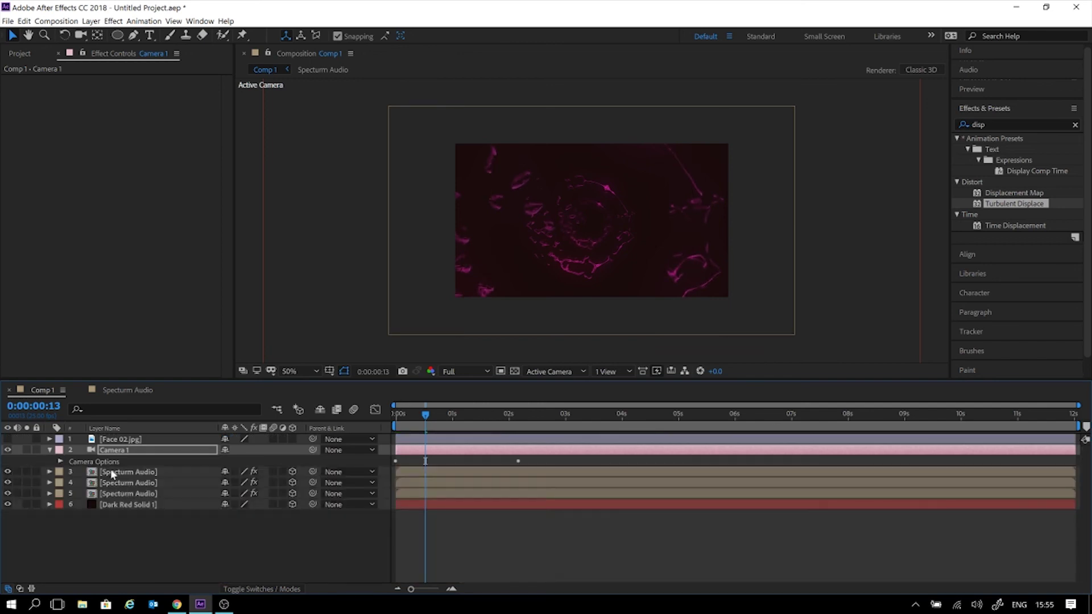
pyautogui.press('a')
pyautogui.press('Home')
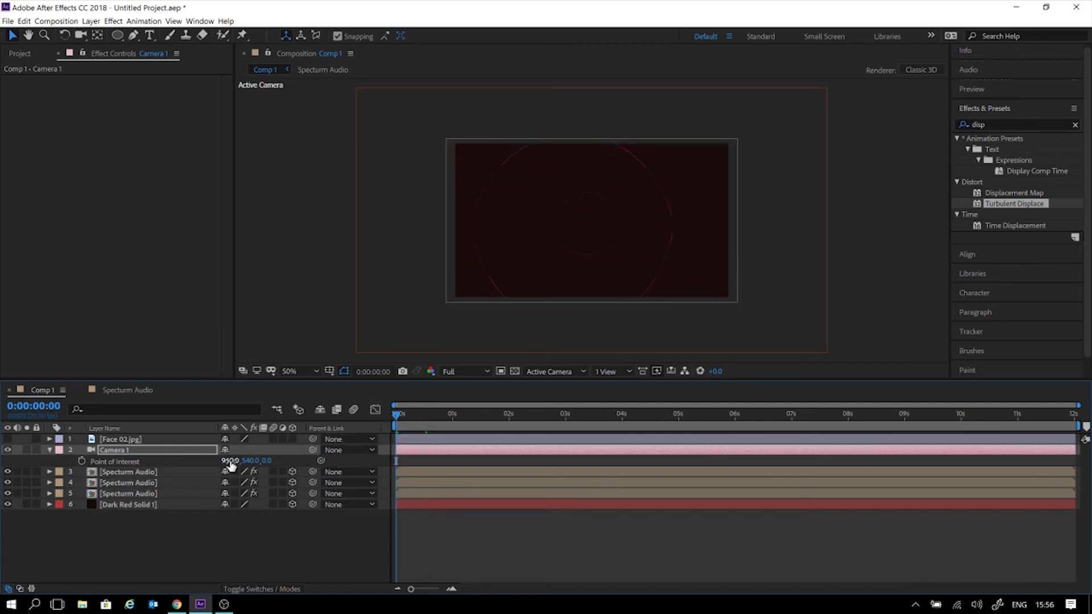
pyautogui.moveTo(225, 463); pyautogui.dragTo(287, 465)
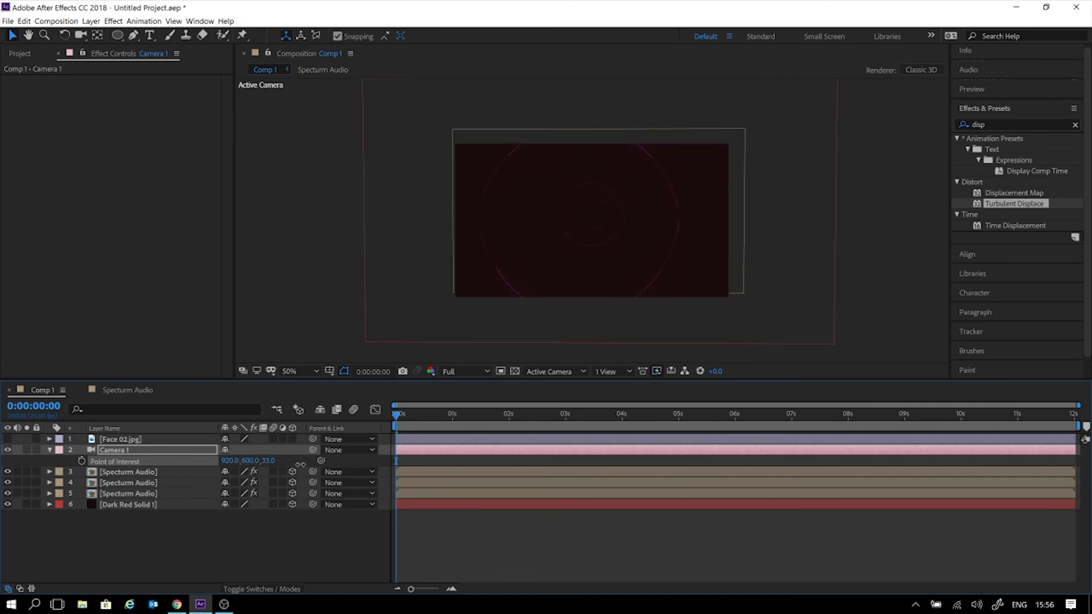
pyautogui.moveTo(433, 452); pyautogui.dragTo(371, 475)
pyautogui.hotkey('ctrl', 'z')
pyautogui.moveTo(250, 462); pyautogui.dragTo(174, 469)
pyautogui.click(81, 460)
# Add a Point of Interest keyframe at 0:00:01:15 with lower X and Y values.
pyautogui.moveTo(432, 412); pyautogui.dragTo(485, 418)
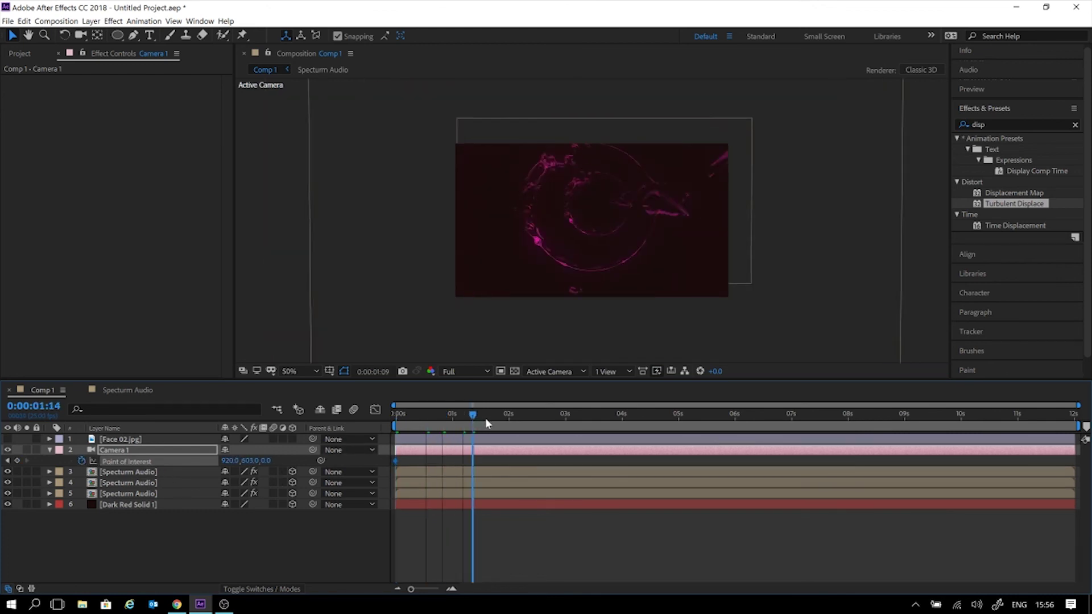
pyautogui.moveTo(258, 459); pyautogui.dragTo(130, 495)
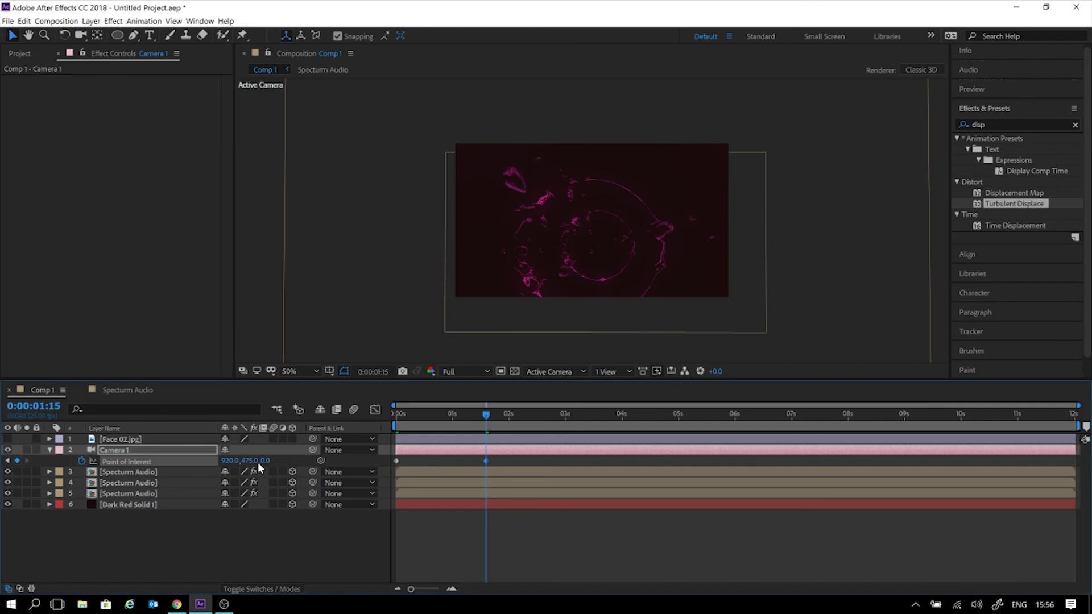
pyautogui.moveTo(252, 462); pyautogui.dragTo(225, 461)
# Add Point of Interest keyframes at 0:00:00:20 with a higher Y and shortly before three seconds at 915, 559, 0.
pyautogui.moveTo(461, 422)
pyautogui.mouseDown()
pyautogui.moveTo(386, 422)
pyautogui.moveTo(441, 428)
pyautogui.mouseUp()
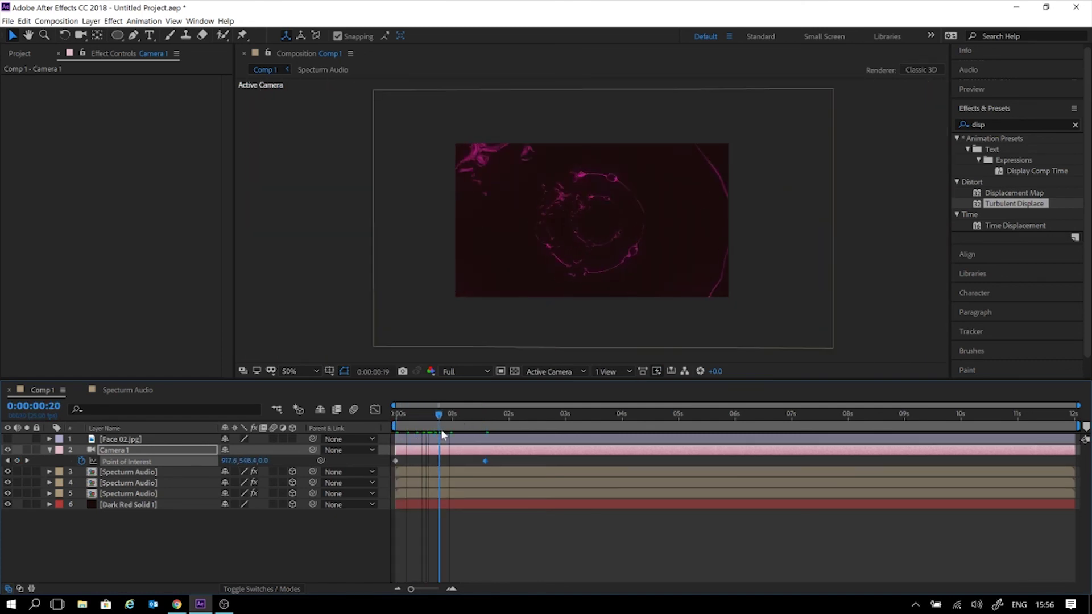
pyautogui.moveTo(257, 466); pyautogui.dragTo(329, 447)
pyautogui.moveTo(432, 420); pyautogui.dragTo(556, 419)
pyautogui.moveTo(247, 461); pyautogui.dragTo(256, 461)
# Preview the Point of Interest motion from the start and end the work area at about 0:00:03:00.
pyautogui.press('Home')
pyautogui.press('space')
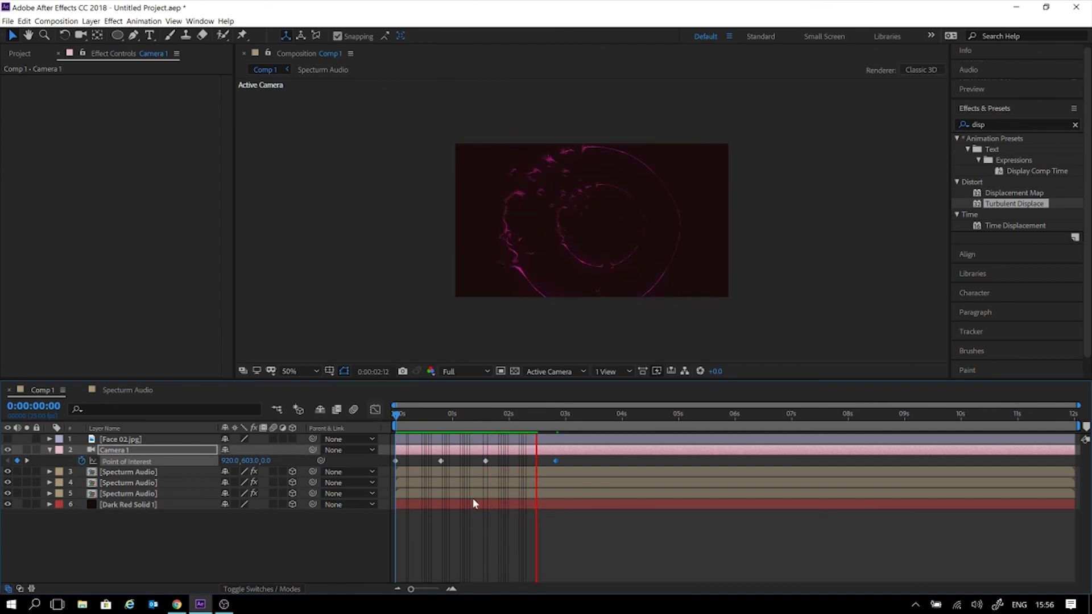
pyautogui.click(565, 424)
pyautogui.press('space')
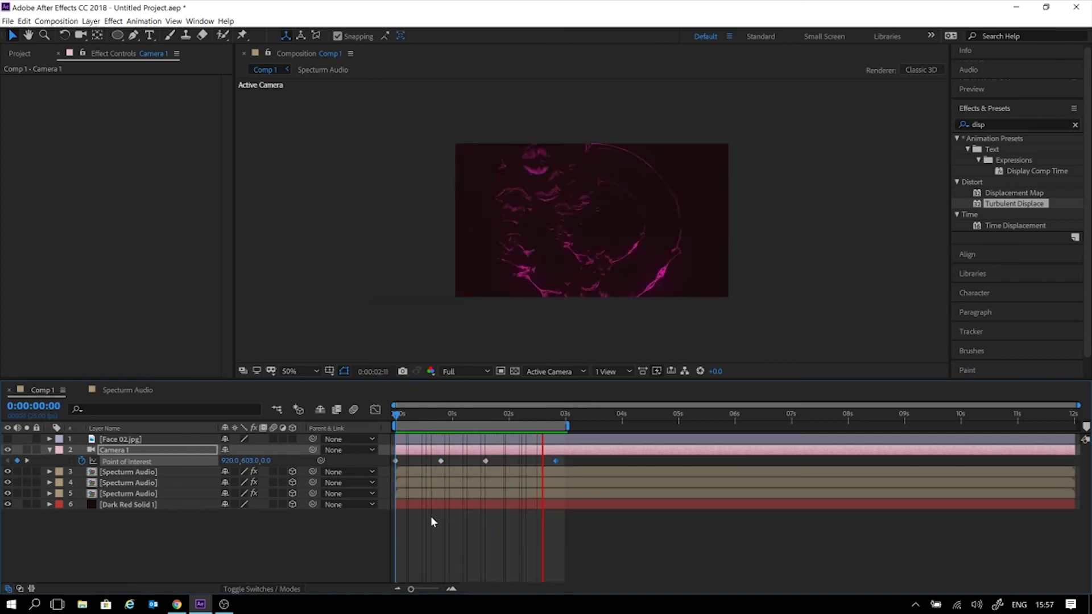
# Replay the three-second work area several times to check the combined camera zoom and drift.
pyautogui.press('space')
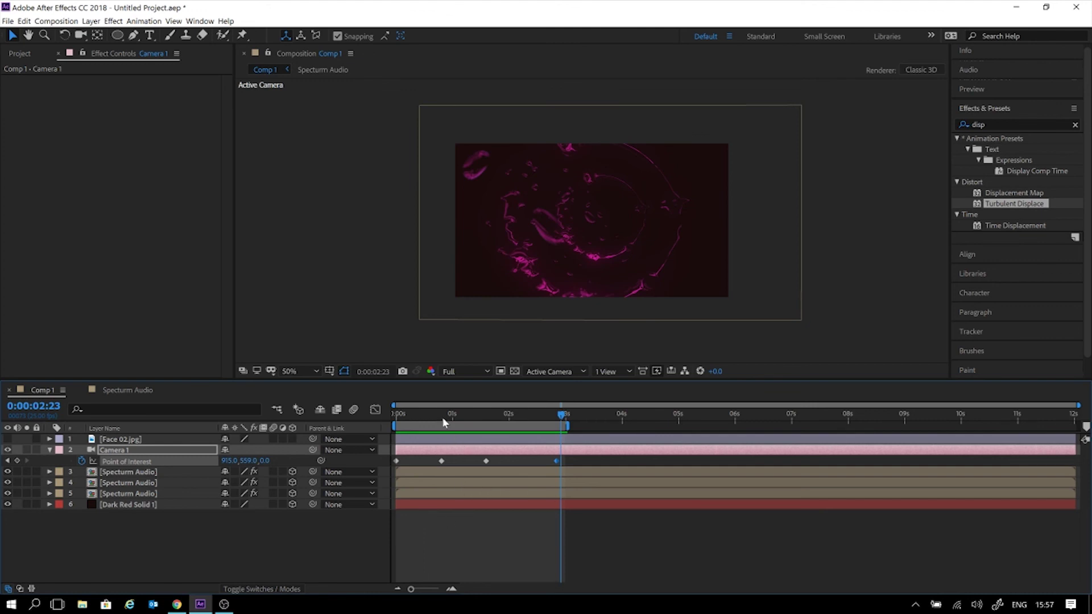
pyautogui.press('Home')
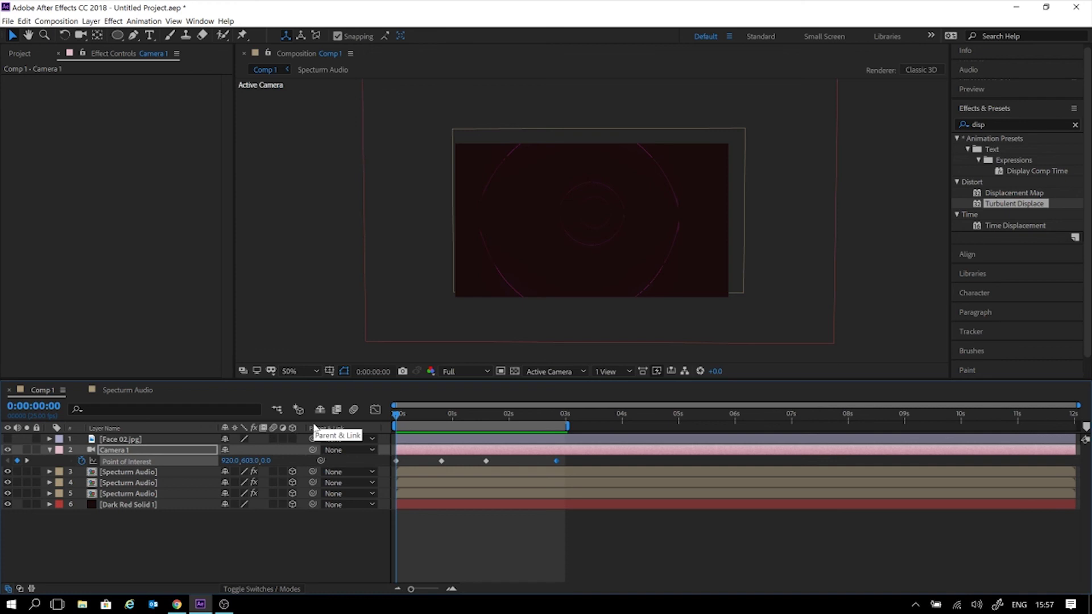
pyautogui.press('space')
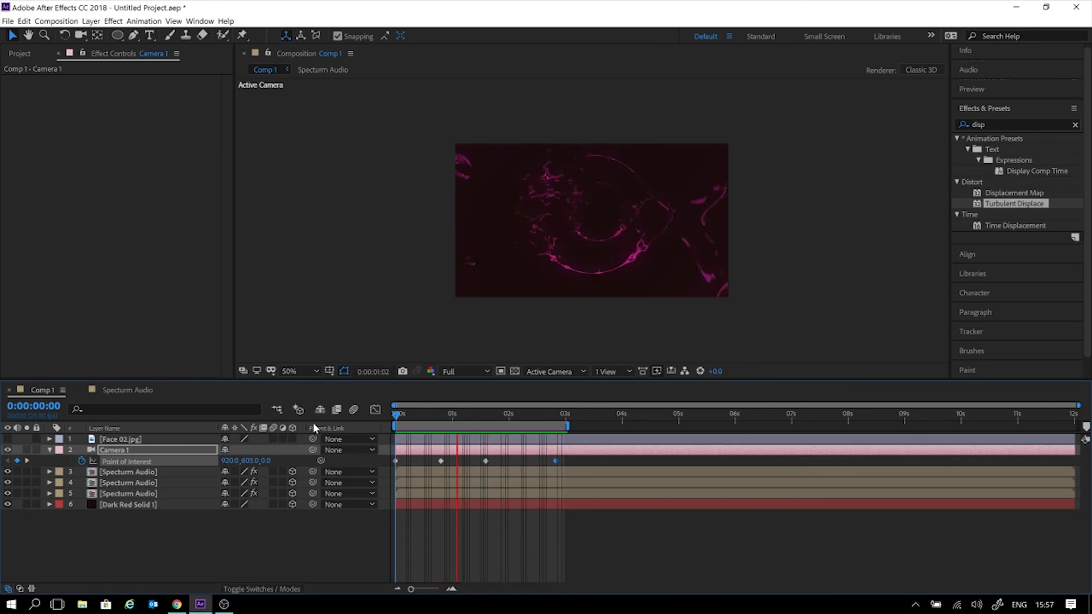
pyautogui.press('space')
pyautogui.press('space')
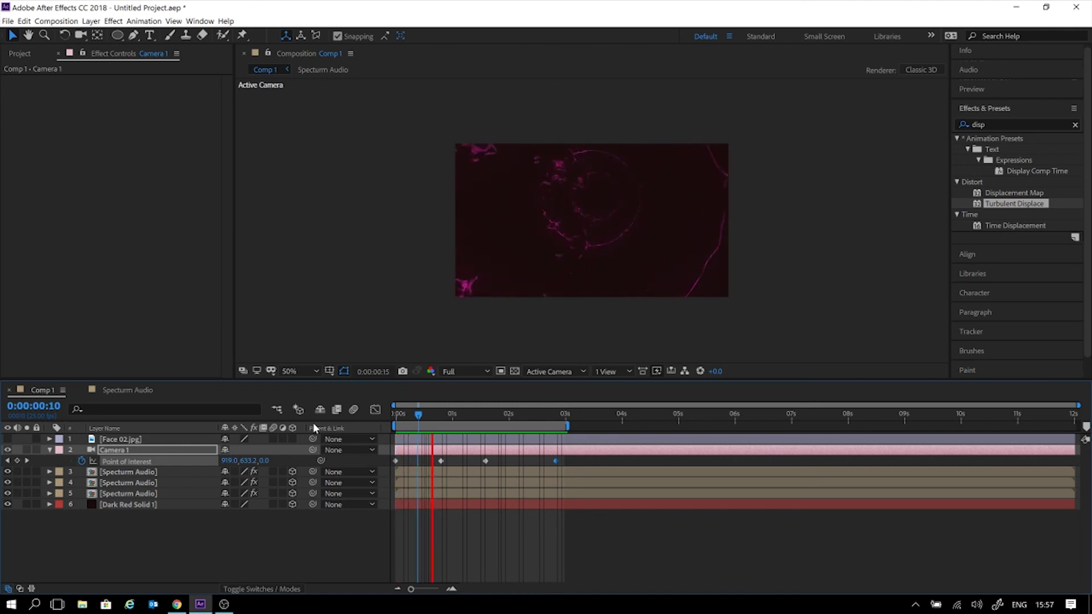
pyautogui.press('space')
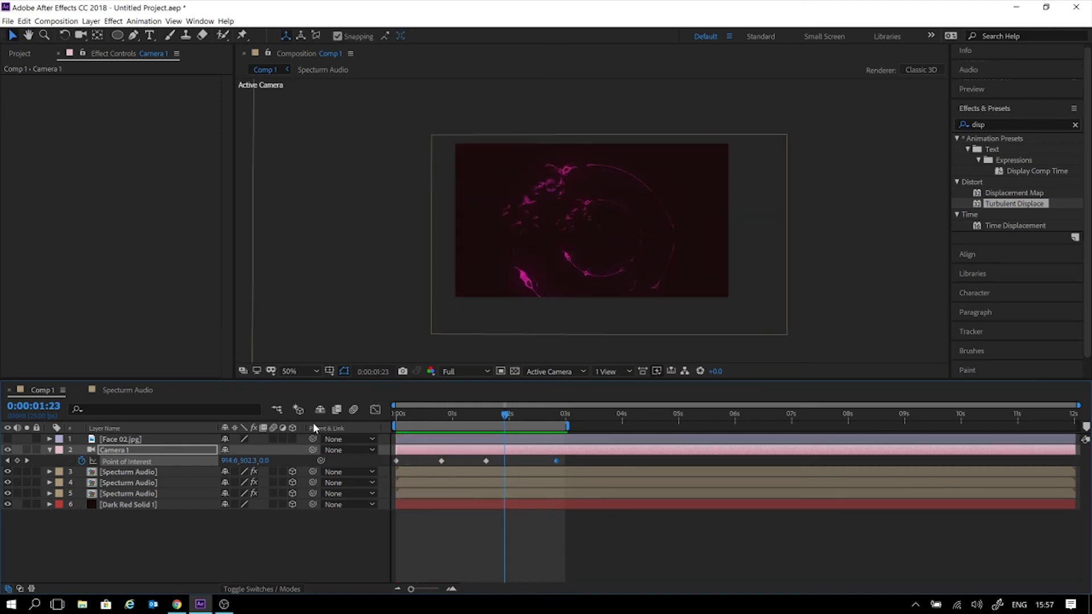
pyautogui.press('space')
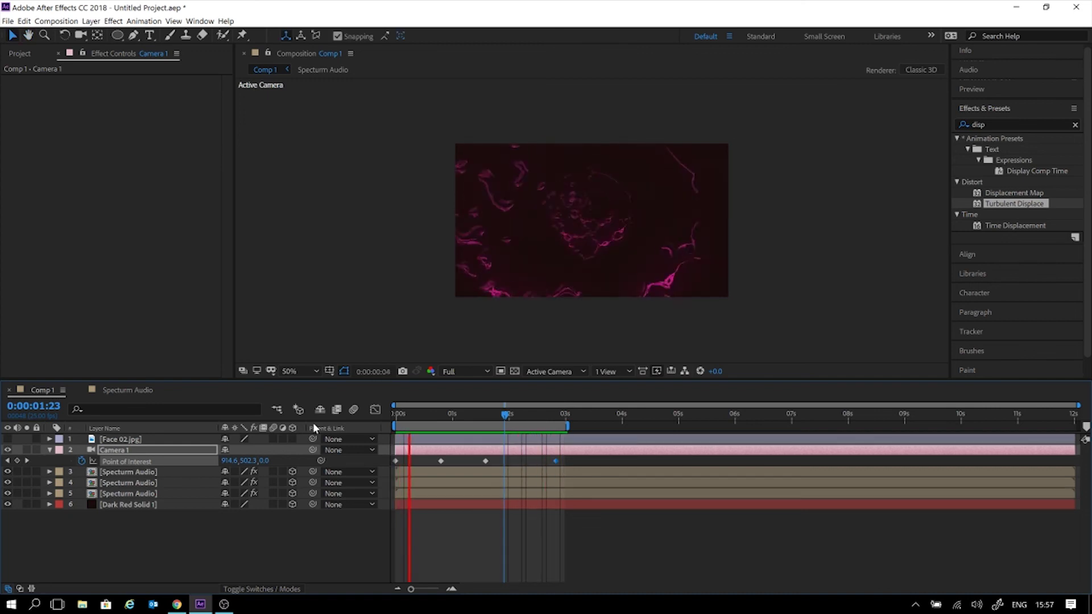
pyautogui.press('space')
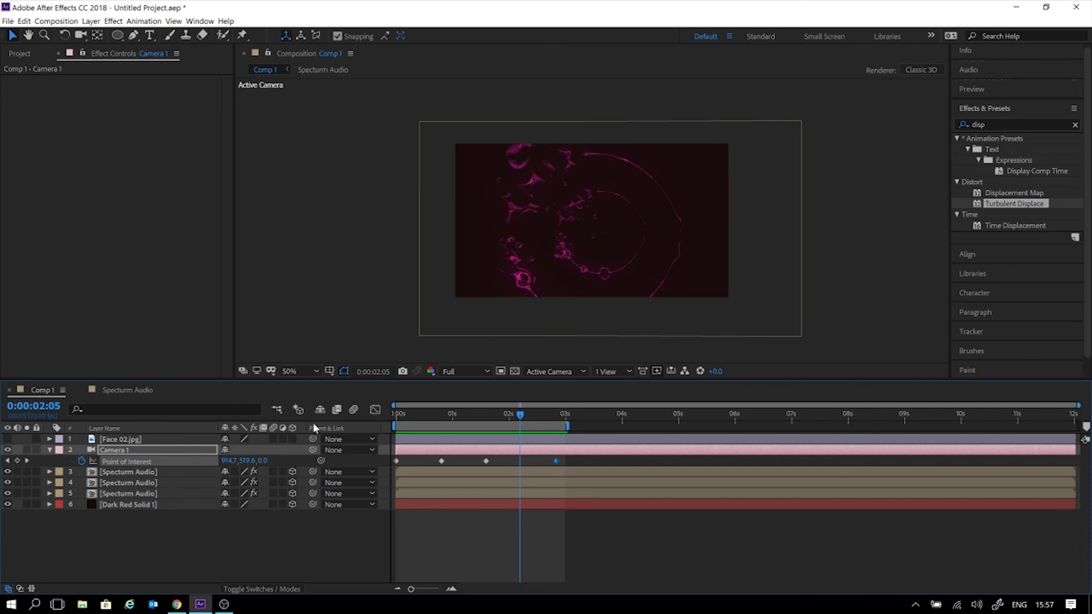
# Set Camera 1's Y Rotation to -4° at 0:00:00:13 and turn on its keyframing.
pyautogui.click(129, 450)
pyautogui.press('r')
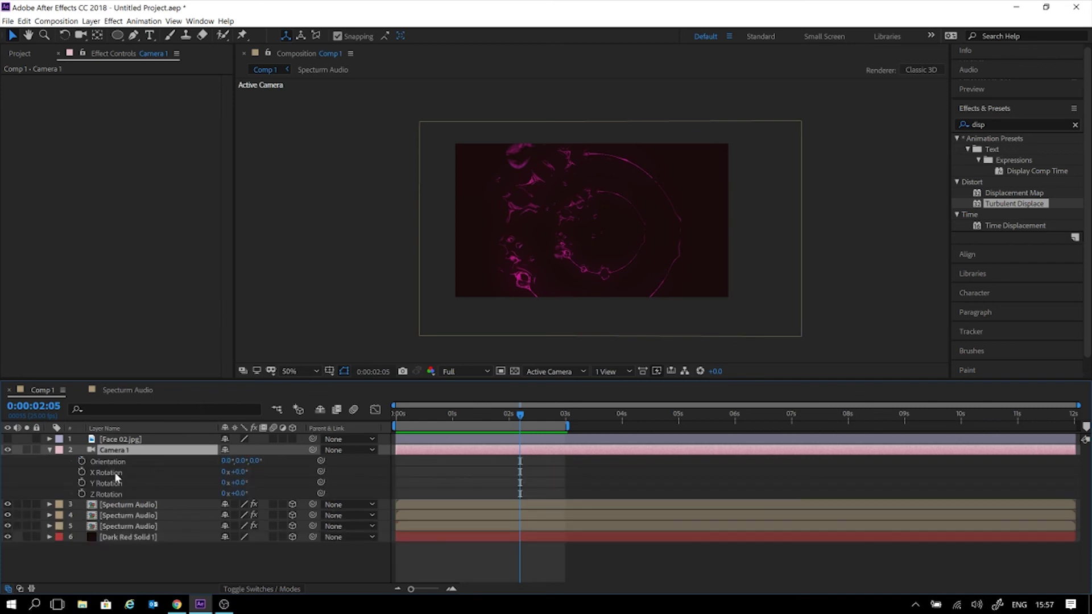
pyautogui.moveTo(473, 412); pyautogui.dragTo(425, 425)
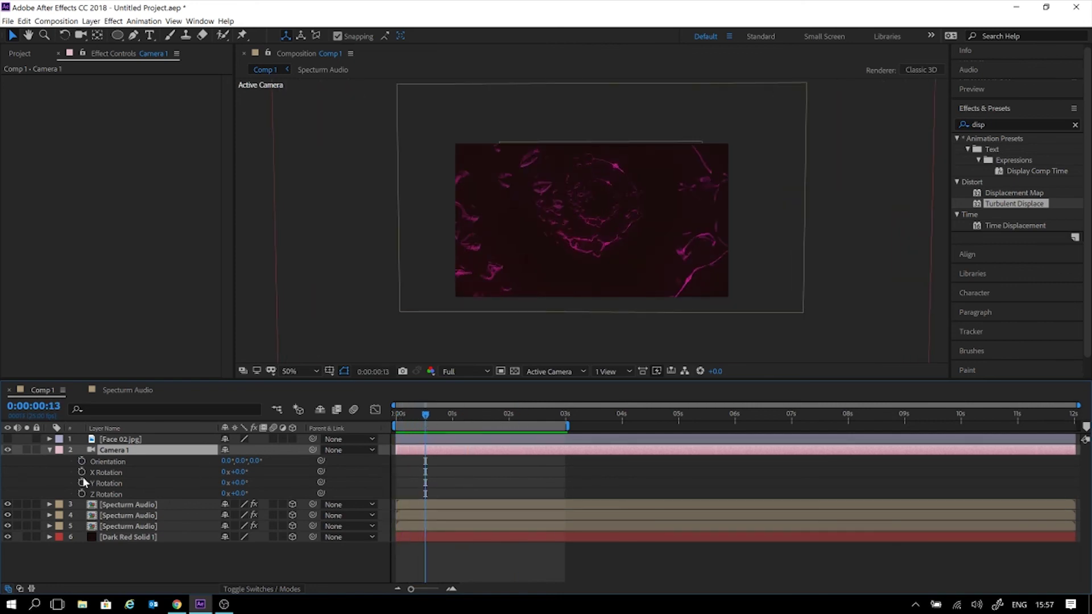
pyautogui.moveTo(243, 470)
pyautogui.mouseDown()
pyautogui.moveTo(257, 484)
pyautogui.moveTo(241, 492)
pyautogui.moveTo(259, 493)
pyautogui.moveTo(237, 483)
pyautogui.mouseUp()
pyautogui.hotkey('ctrl', 'z')
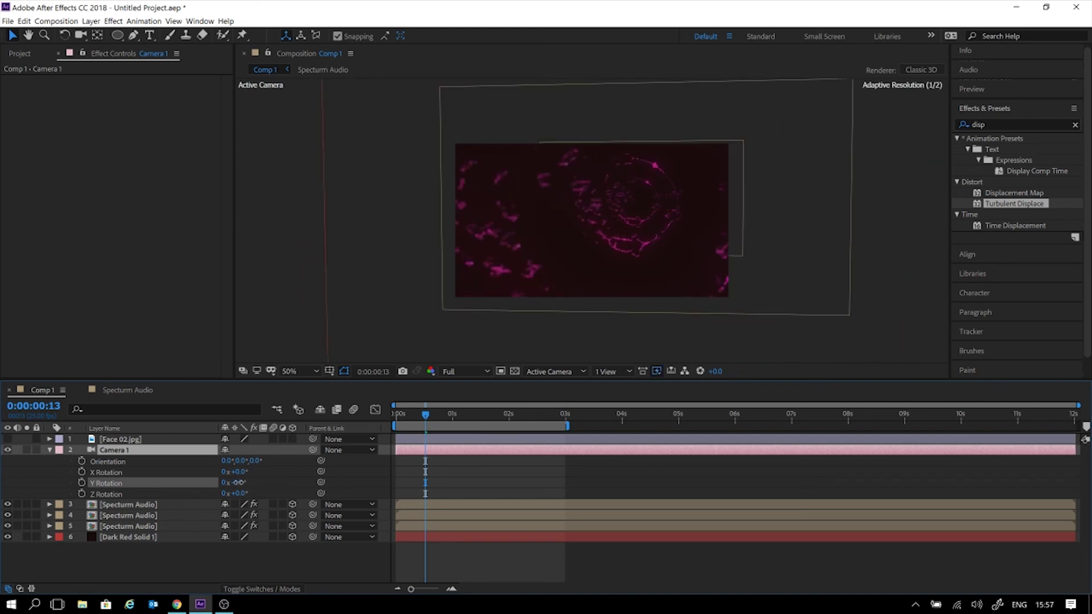
pyautogui.click(81, 482)
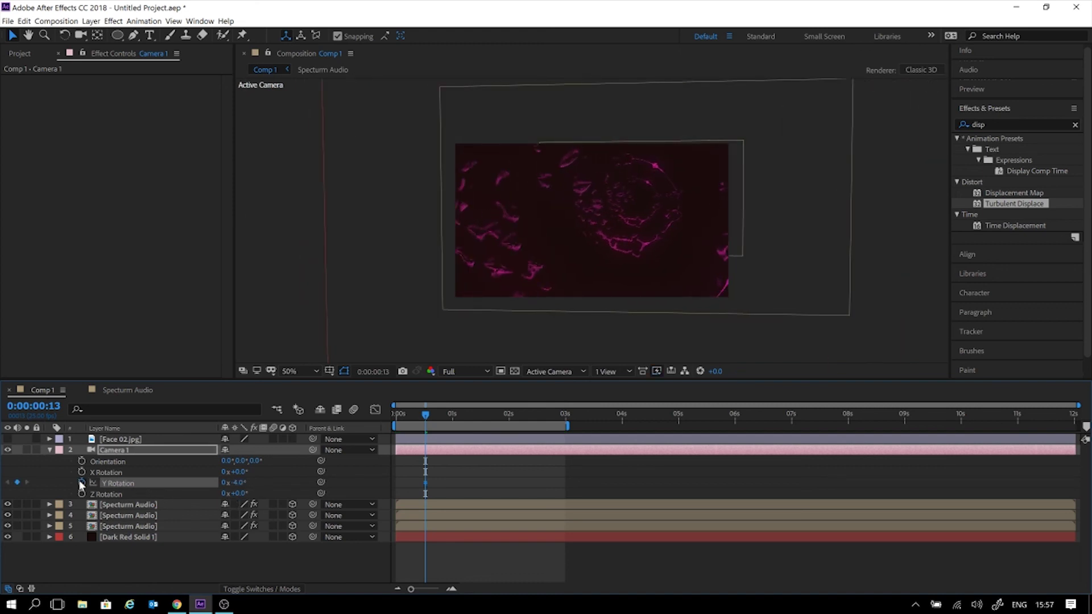
# Add a second Y Rotation keyframe shortly after one second, turning Camera 1 back the other way, and preview from the start.
pyautogui.click(427, 419)
pyautogui.moveTo(434, 421); pyautogui.dragTo(471, 422)
pyautogui.moveTo(238, 484); pyautogui.dragTo(238, 479)
pyautogui.moveTo(433, 415); pyautogui.dragTo(396, 415)
pyautogui.press('space')
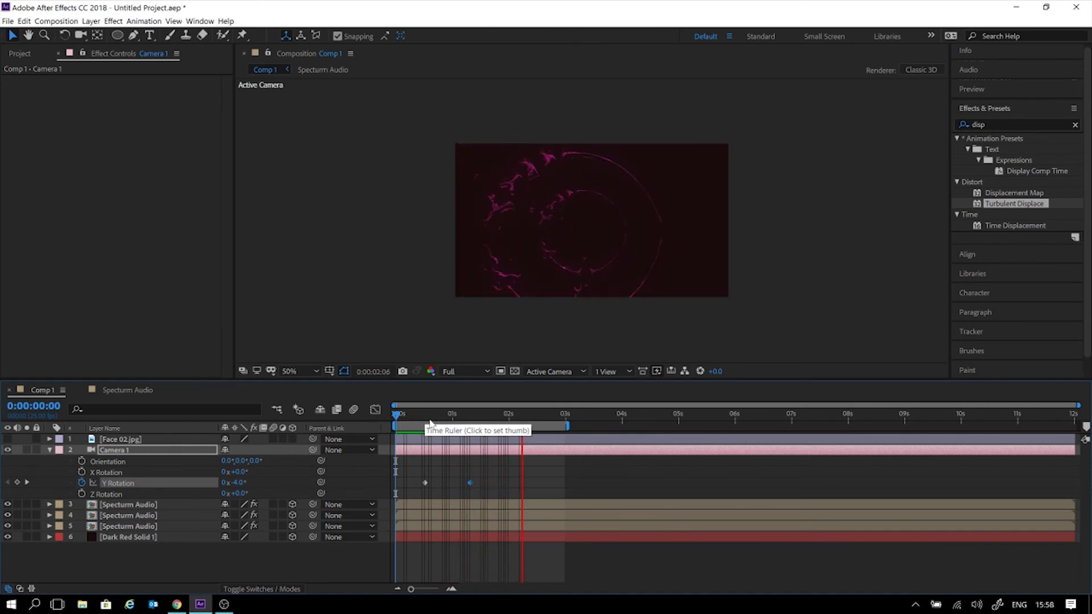
# Turn on the audio of the bensound-psychedelic.mp3 track and of the lowest Specturm Audio layer in Comp 1.
pyautogui.press('space')
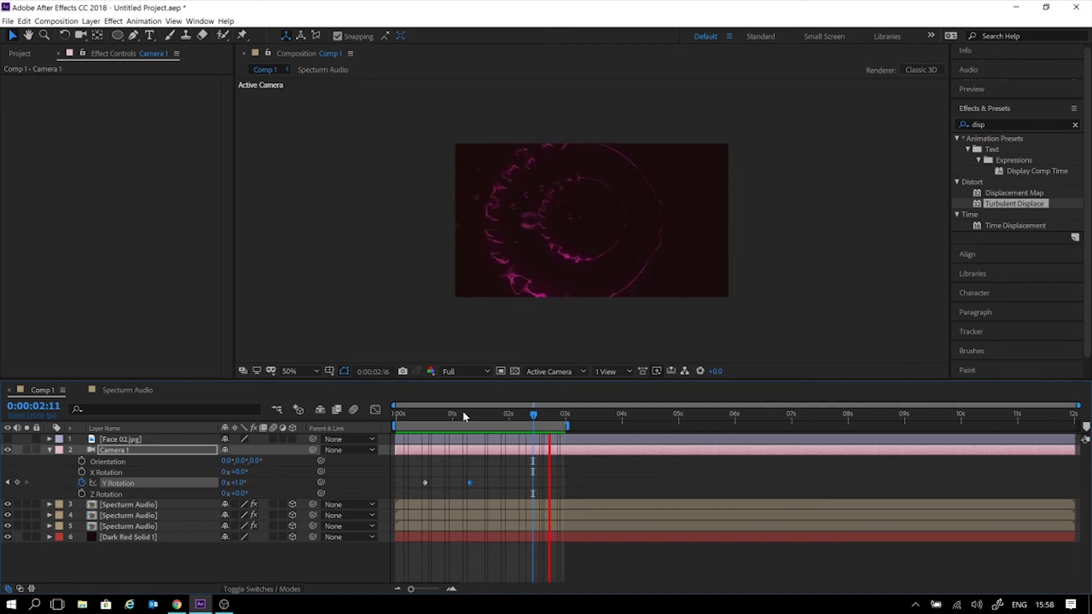
pyautogui.press('space')
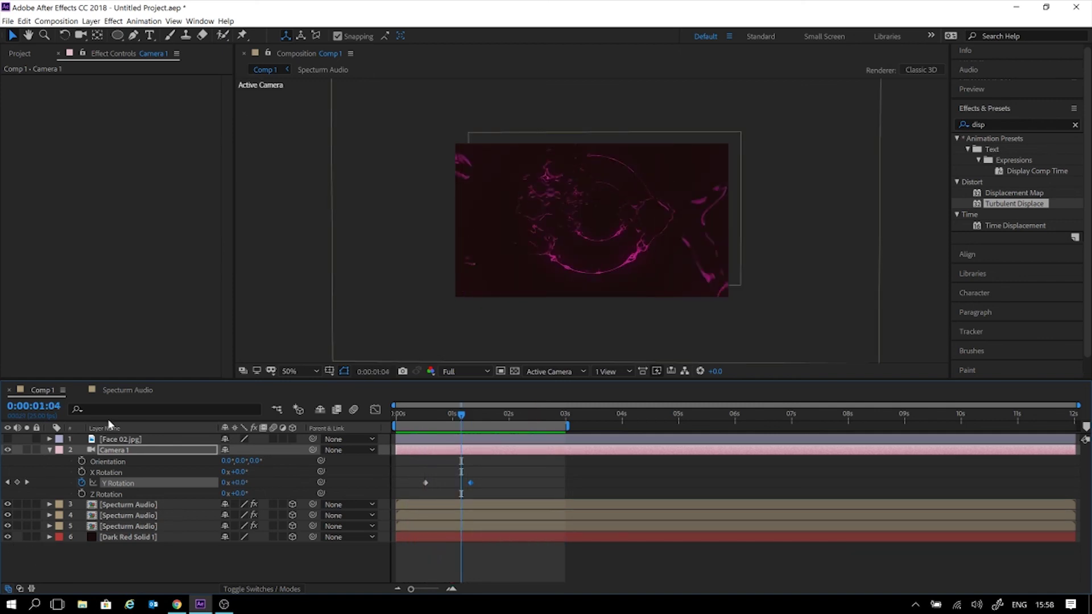
pyautogui.click(120, 390)
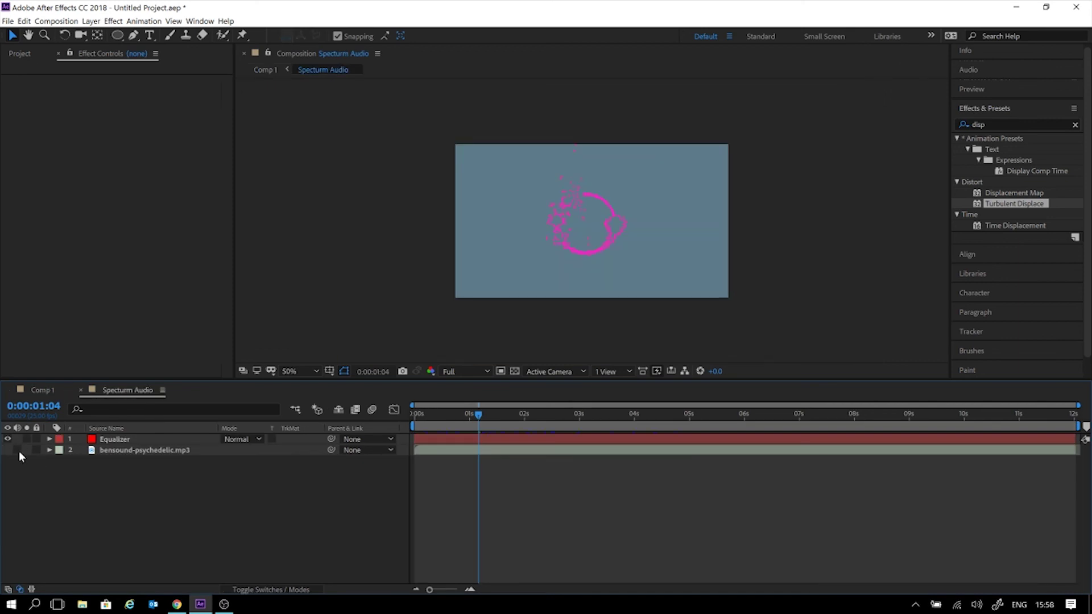
pyautogui.click(42, 390)
pyautogui.press('Home')
pyautogui.press('space')
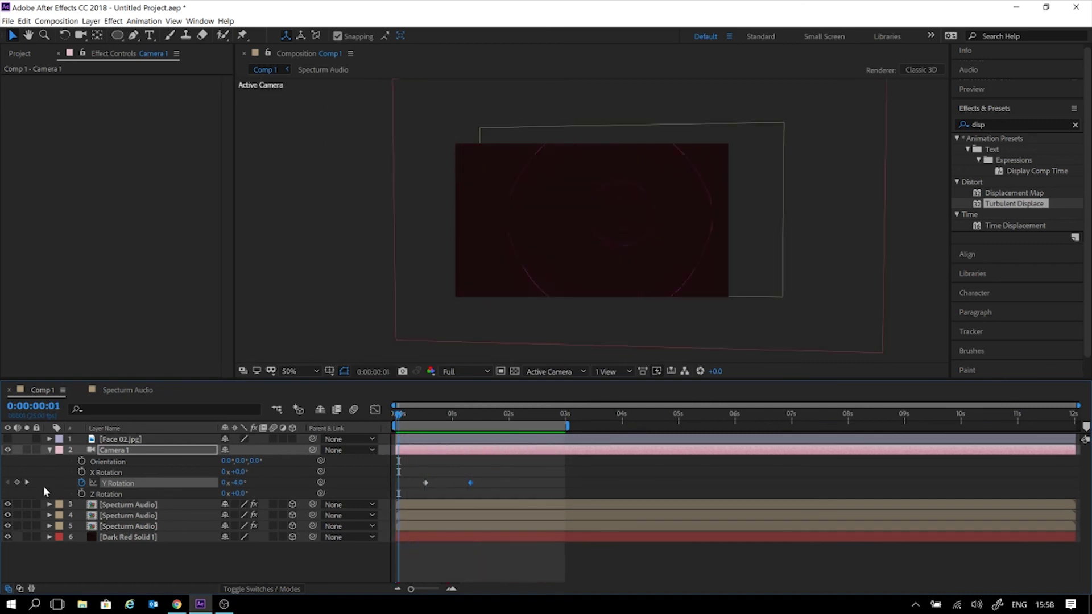
pyautogui.click(17, 526)
# Preview the work area with sound from the start, at 50% and again at 100% magnification.
pyautogui.moveTo(422, 416); pyautogui.dragTo(363, 428)
pyautogui.press('space')
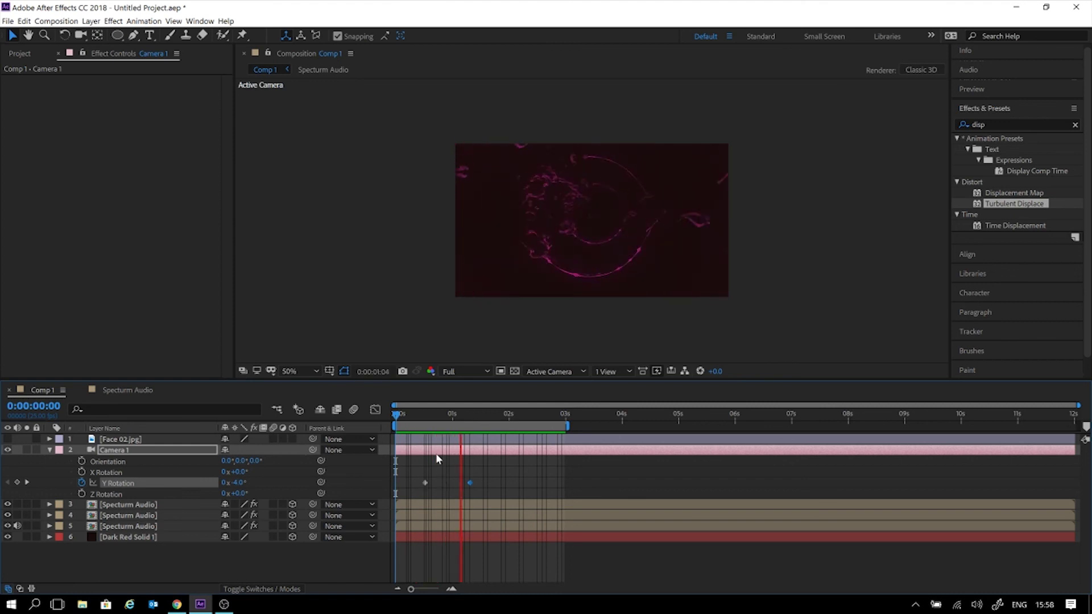
pyautogui.press('space')
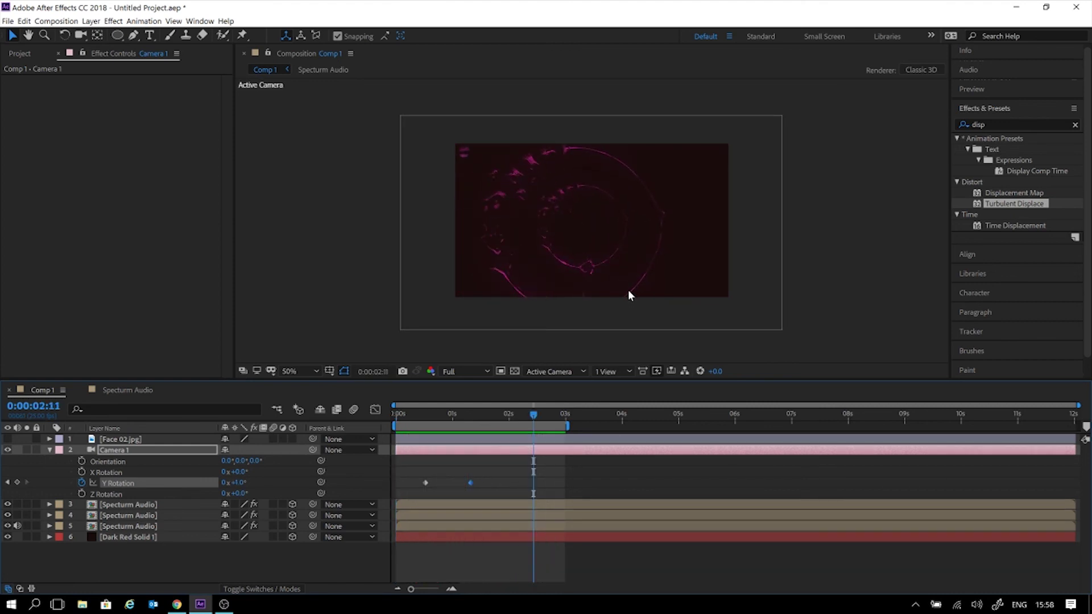
pyautogui.press('.')
pyautogui.press('.')
pyautogui.press('h')
pyautogui.press('v')
pyautogui.press('space')
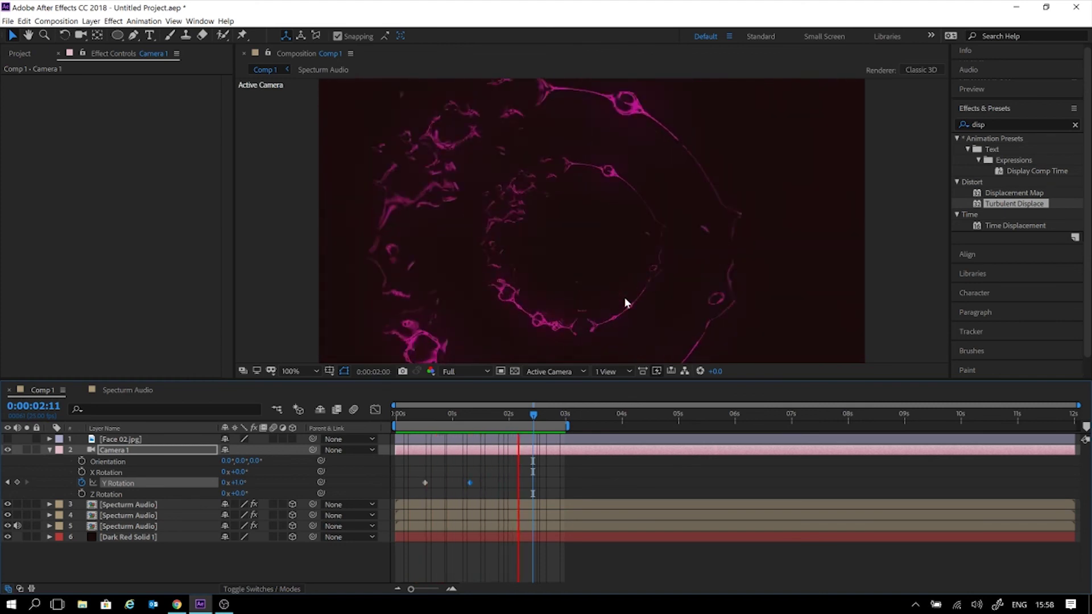
pyautogui.press('space')
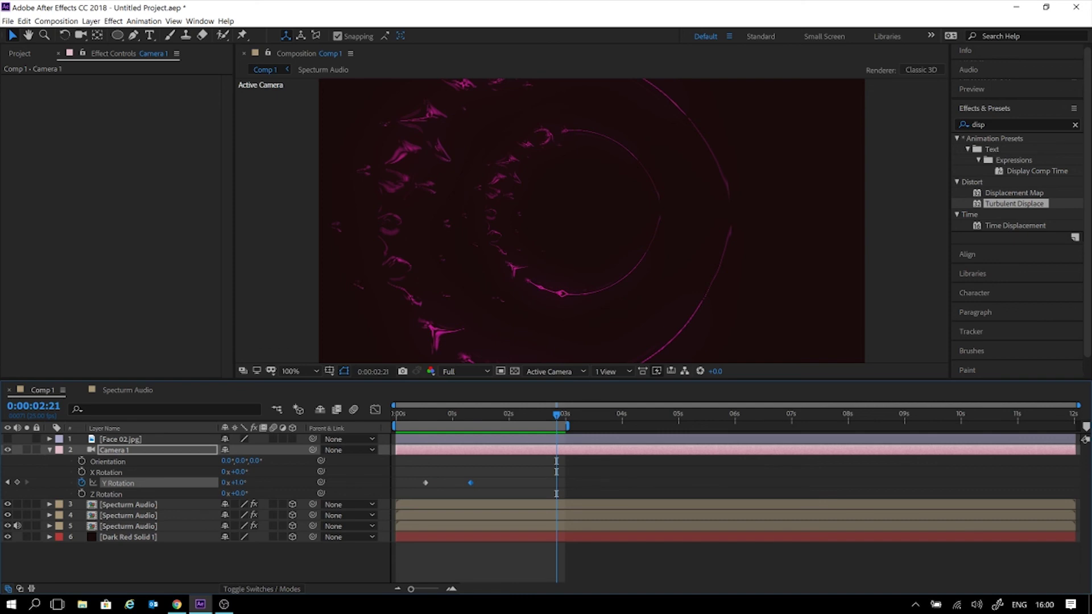
# Collapse Camera 1's properties and add an adjustment layer between the Face 02.jpg and Camera 1 layers.
pyautogui.click(123, 557)
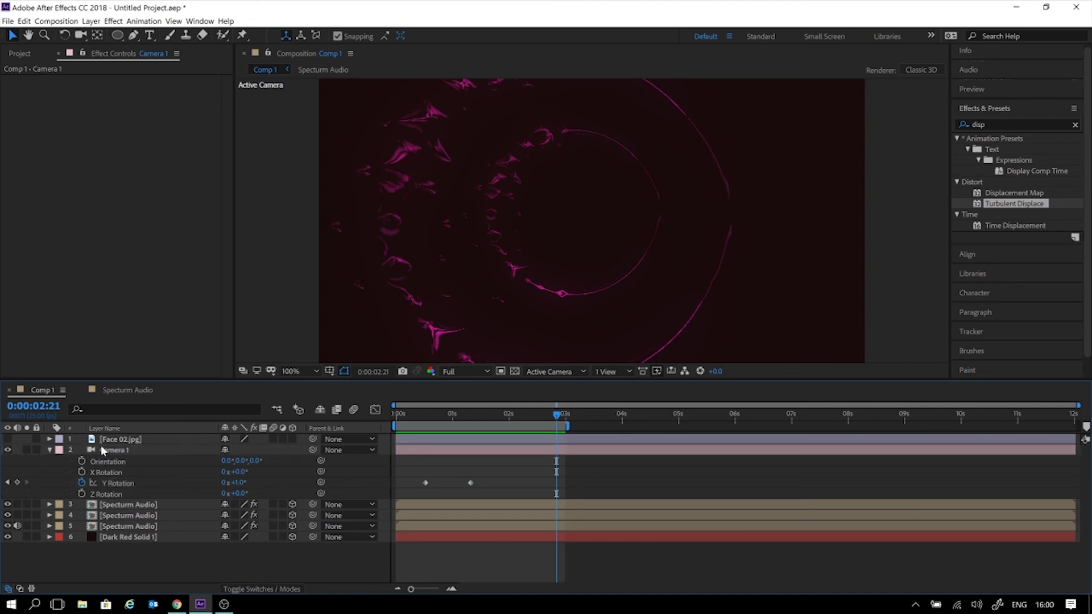
pyautogui.click(49, 450)
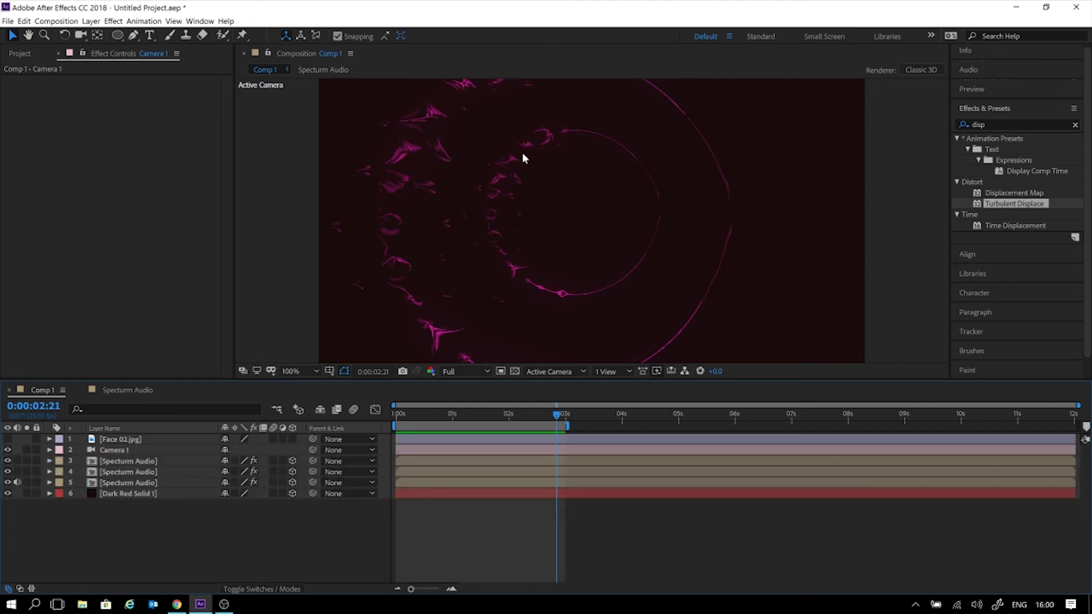
pyautogui.scroll(-2, 654, 258)
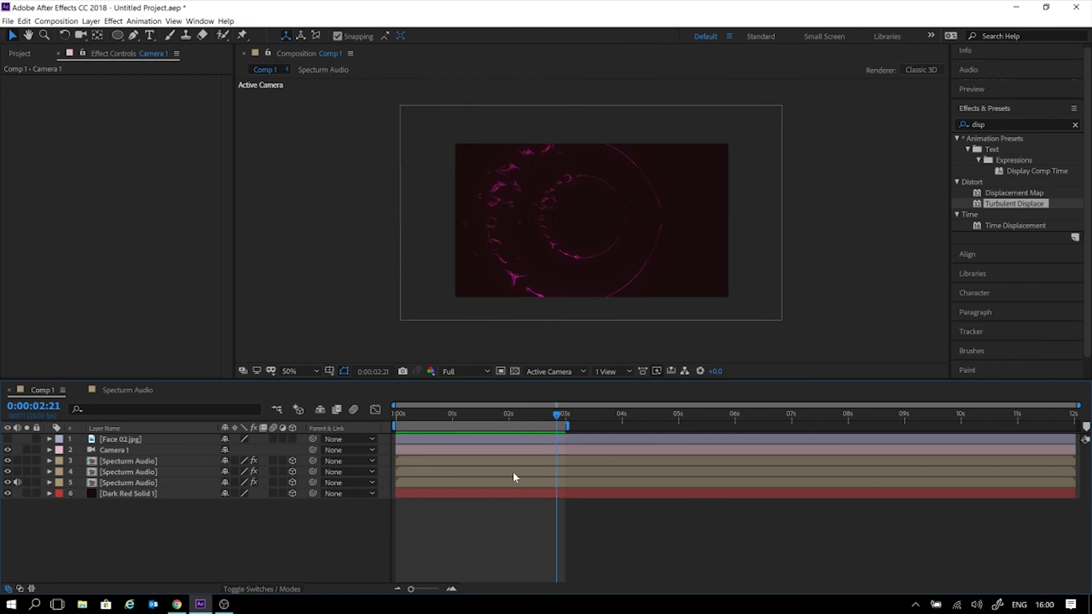
pyautogui.rightClick(247, 538)
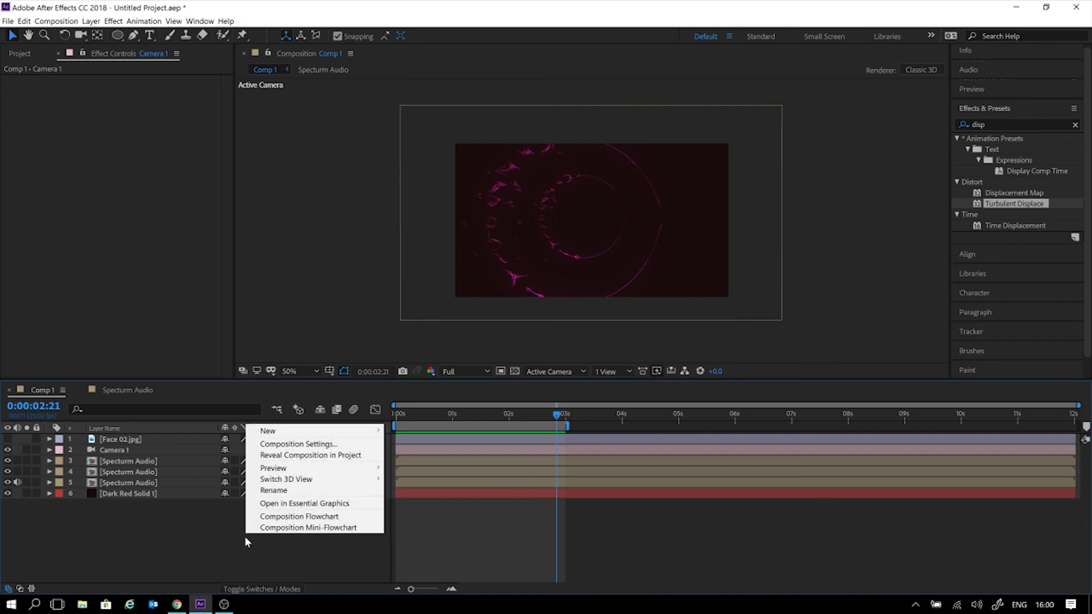
pyautogui.moveTo(318, 436)
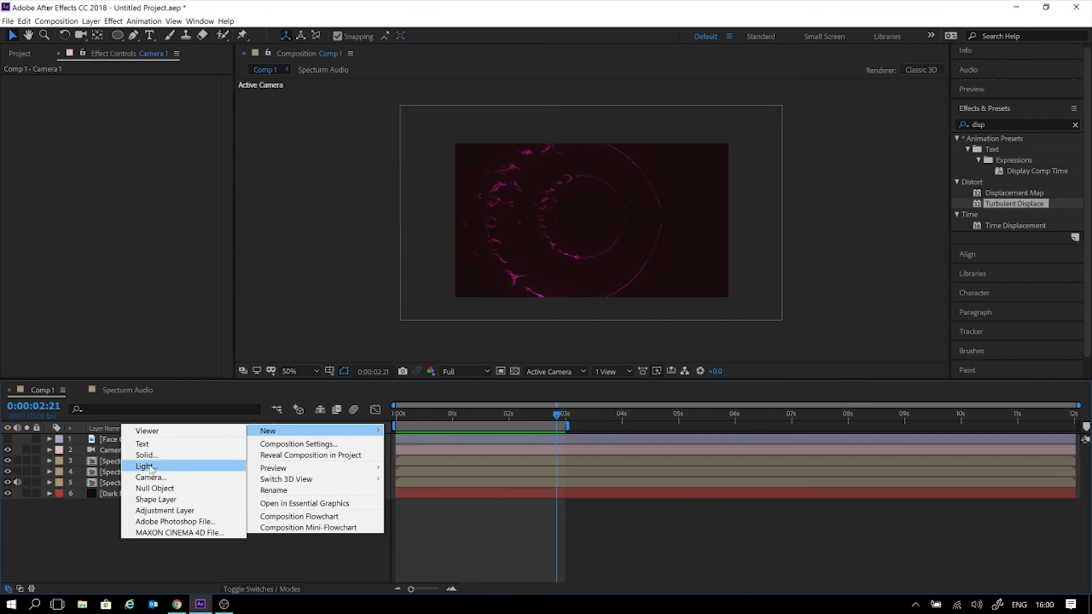
pyautogui.click(160, 510)
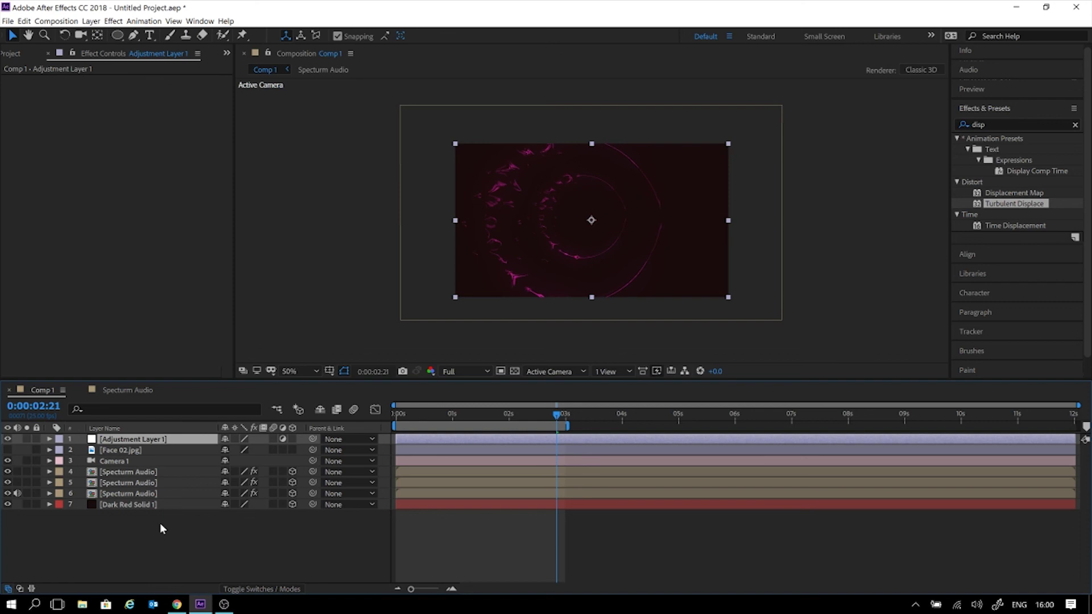
pyautogui.moveTo(163, 446); pyautogui.dragTo(160, 459)
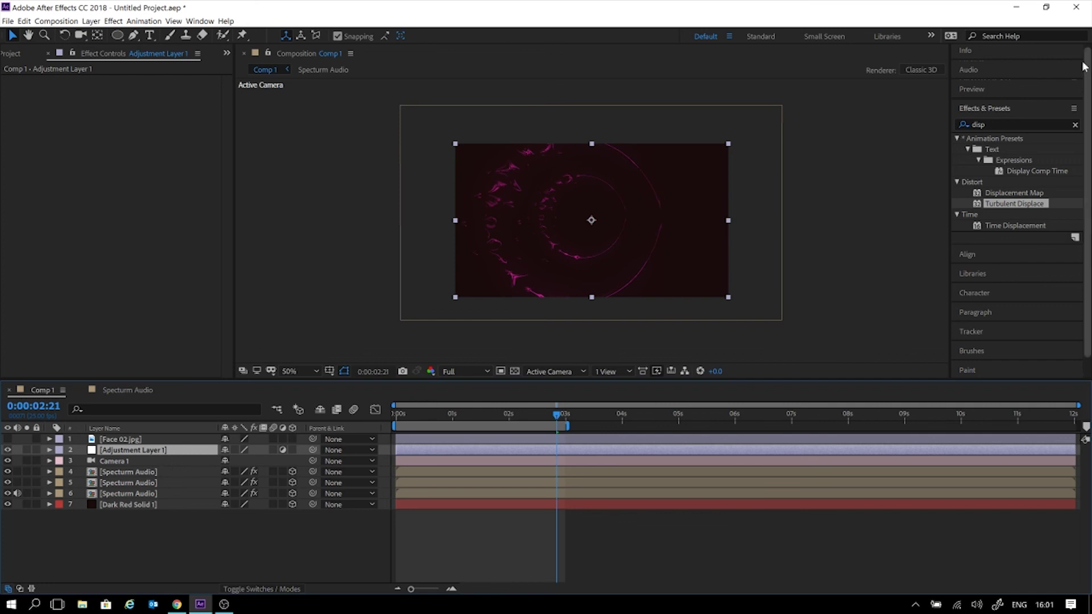
# Search the effects for "color" and browse the matching color effects and presets.
pyautogui.click(995, 125)
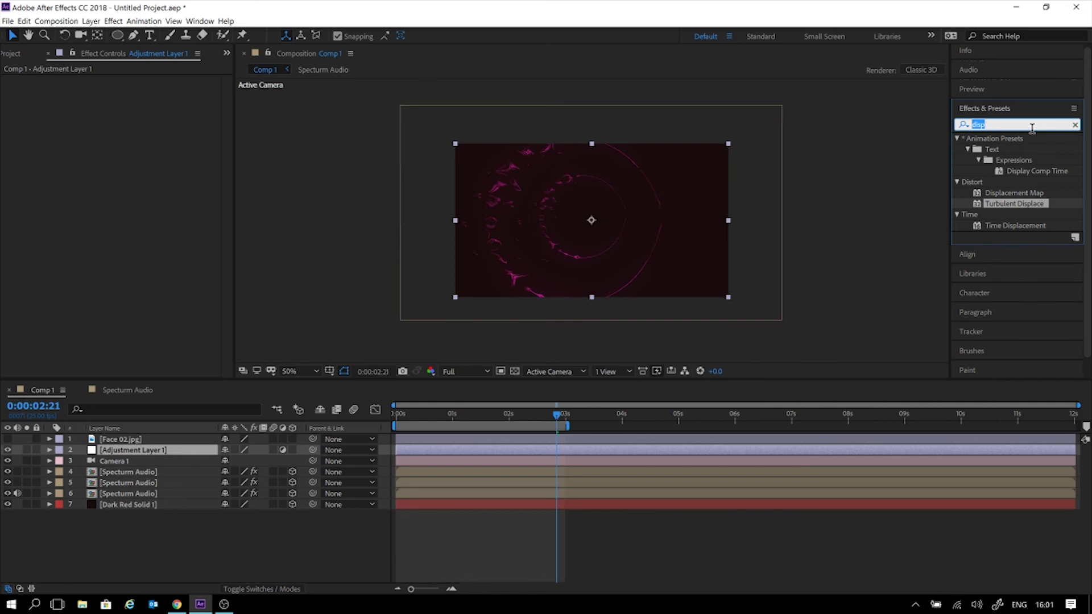
pyautogui.write('color')
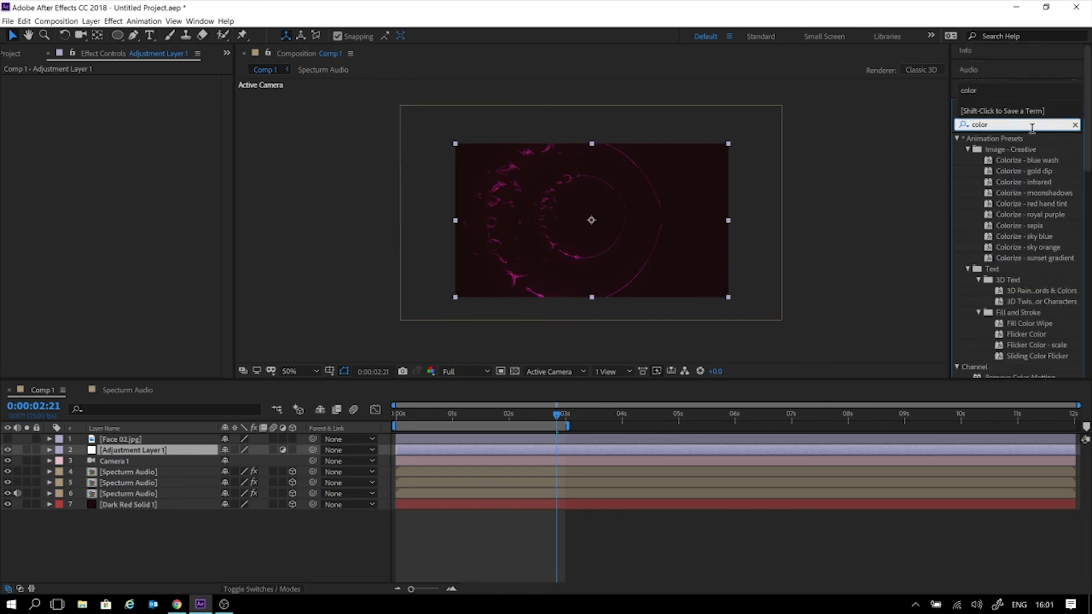
pyautogui.scroll(-3, 1030, 320)
pyautogui.scroll(-1, 1022, 354)
pyautogui.scroll(-2, 1018, 361)
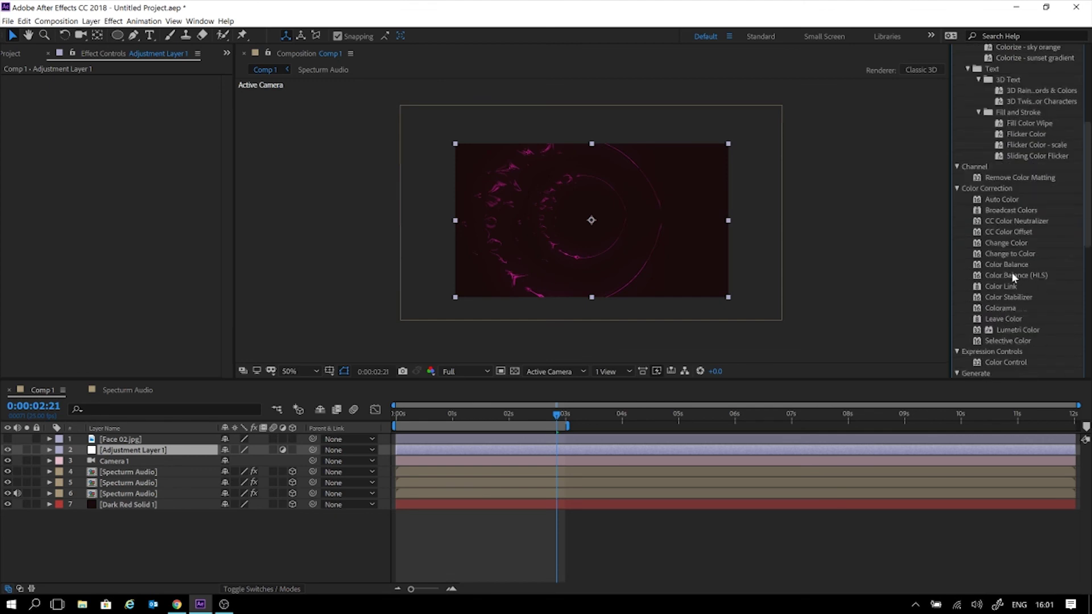
pyautogui.scroll(3, 1019, 266)
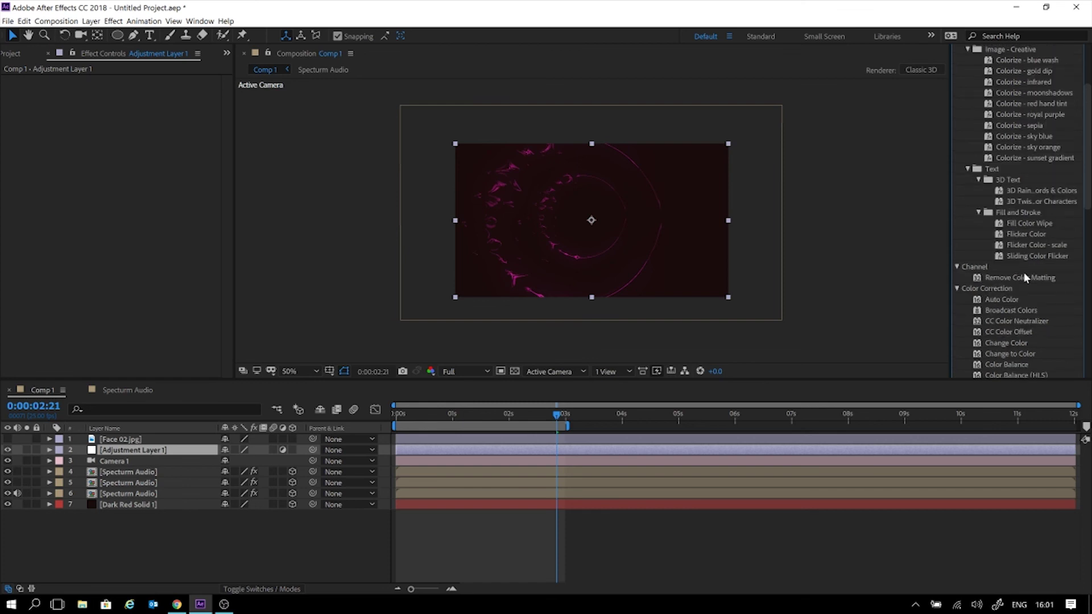
pyautogui.scroll(-3, 1026, 277)
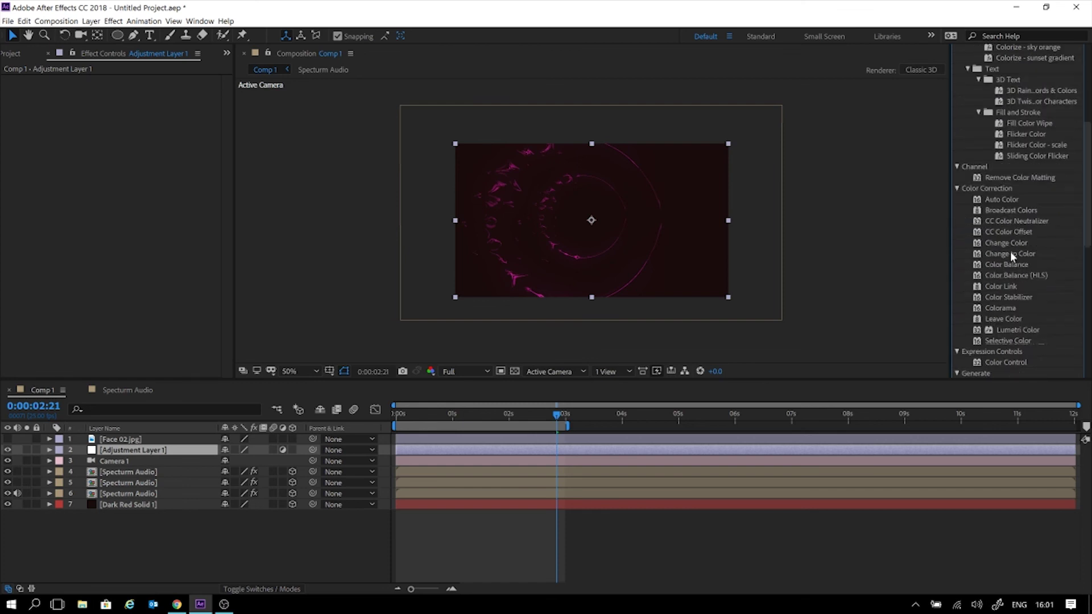
pyautogui.scroll(-3, 1010, 251)
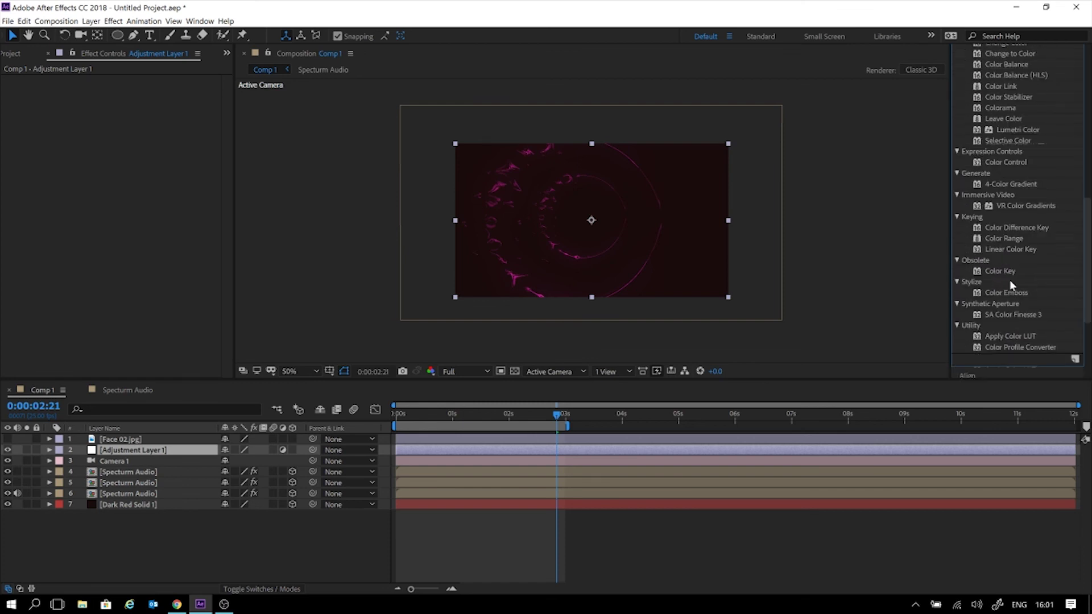
pyautogui.scroll(3, 1009, 279)
pyautogui.scroll(6, 1027, 271)
# Search the effects for "curve" and apply the Curves effect to Adjustment Layer 1.
pyautogui.doubleClick(992, 125)
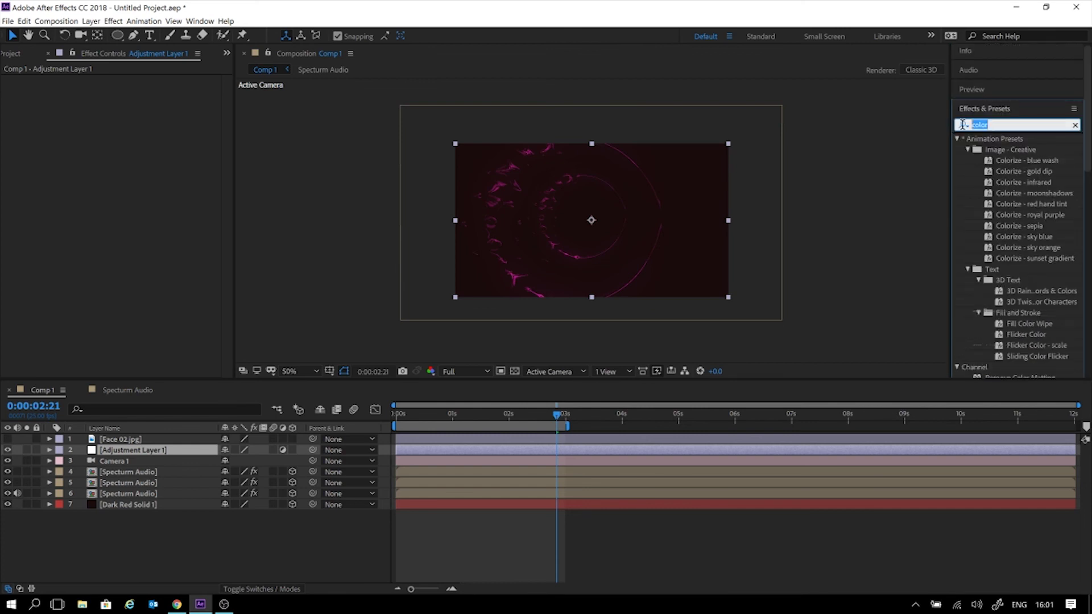
pyautogui.write('curve')
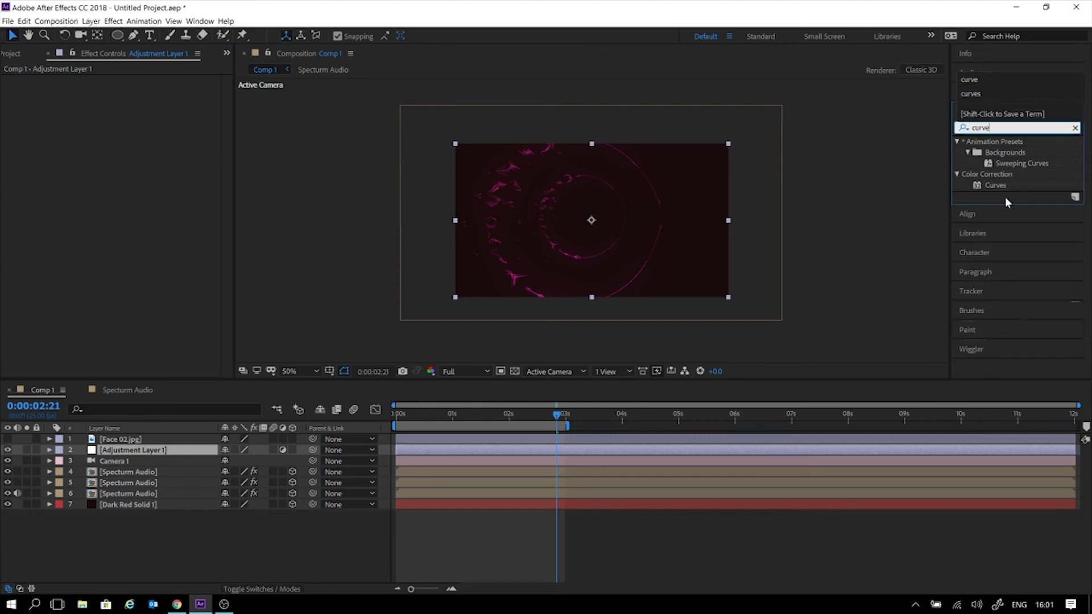
pyautogui.moveTo(996, 186); pyautogui.dragTo(149, 253)
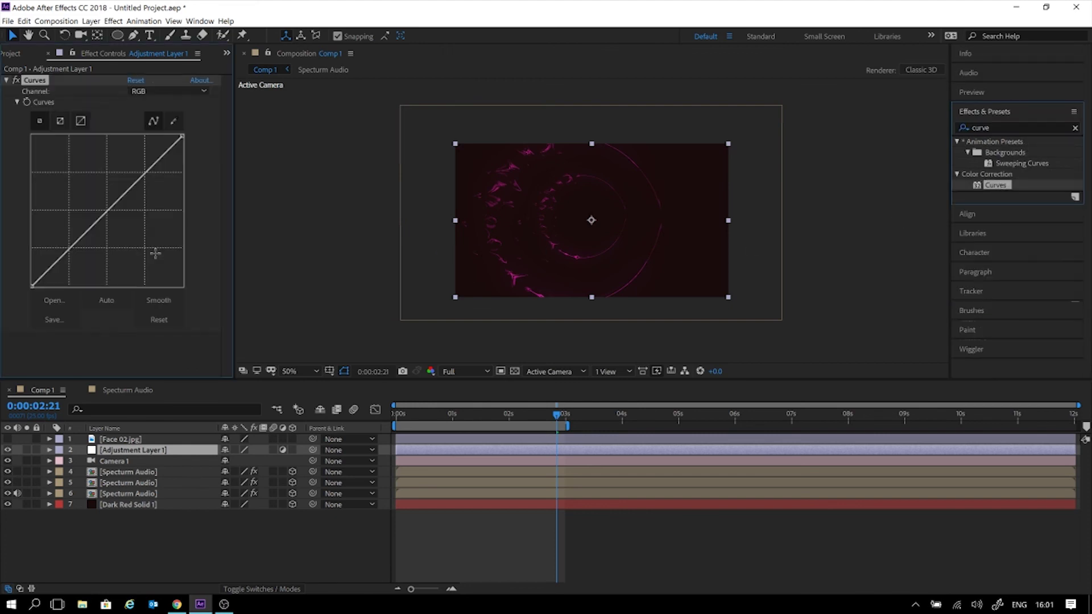
# Shape Adjustment Layer 1's curves by raising the Red, Green and Blue channels and keeping the RGB curve nearly straight.
pyautogui.moveTo(119, 199); pyautogui.dragTo(87, 169)
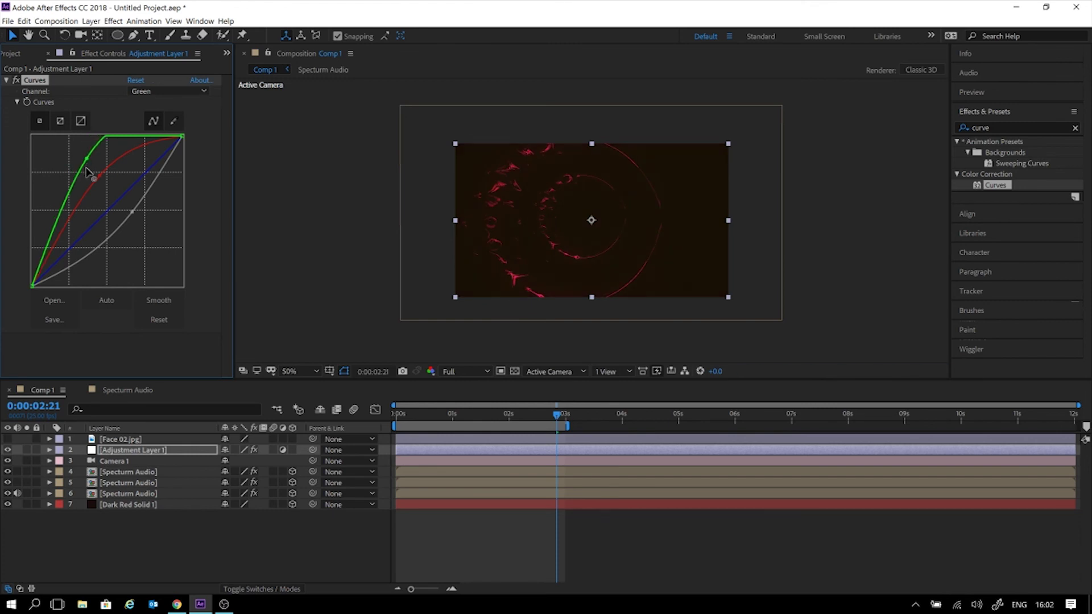
pyautogui.moveTo(130, 209); pyautogui.dragTo(62, 211)
pyautogui.hotkey('ctrl', 'z')
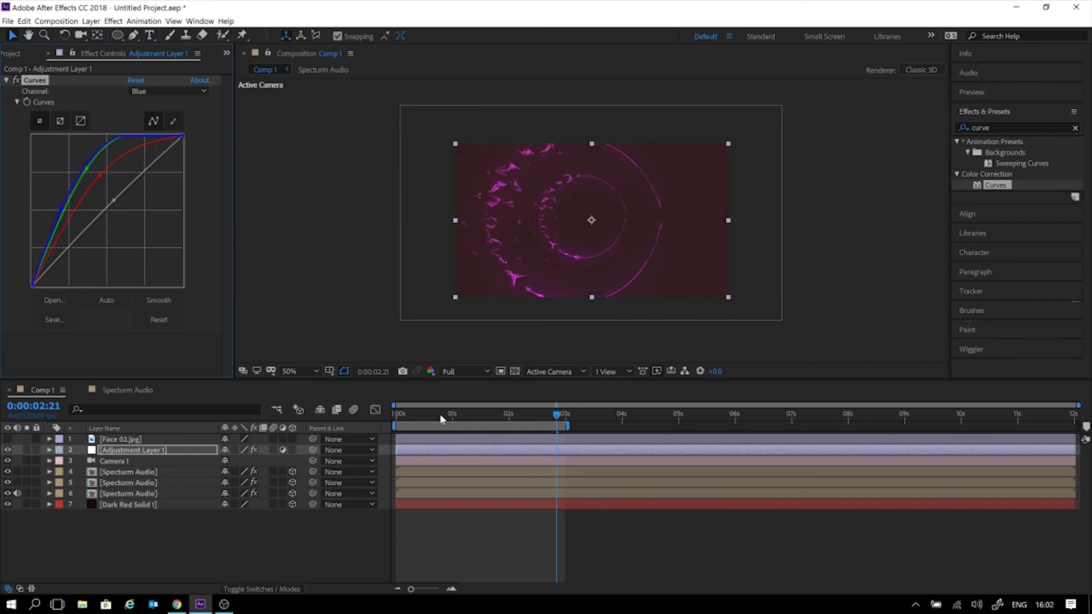
# Preview the color-graded work area from the start and take a look at the Specturm Audio composition.
pyautogui.moveTo(417, 412); pyautogui.dragTo(374, 414)
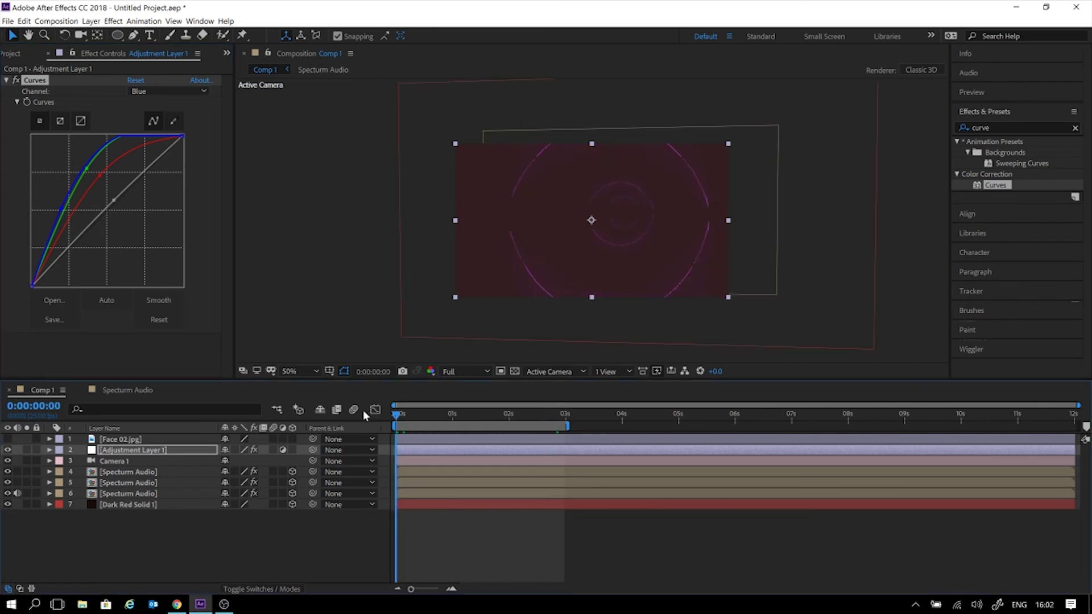
pyautogui.press('space')
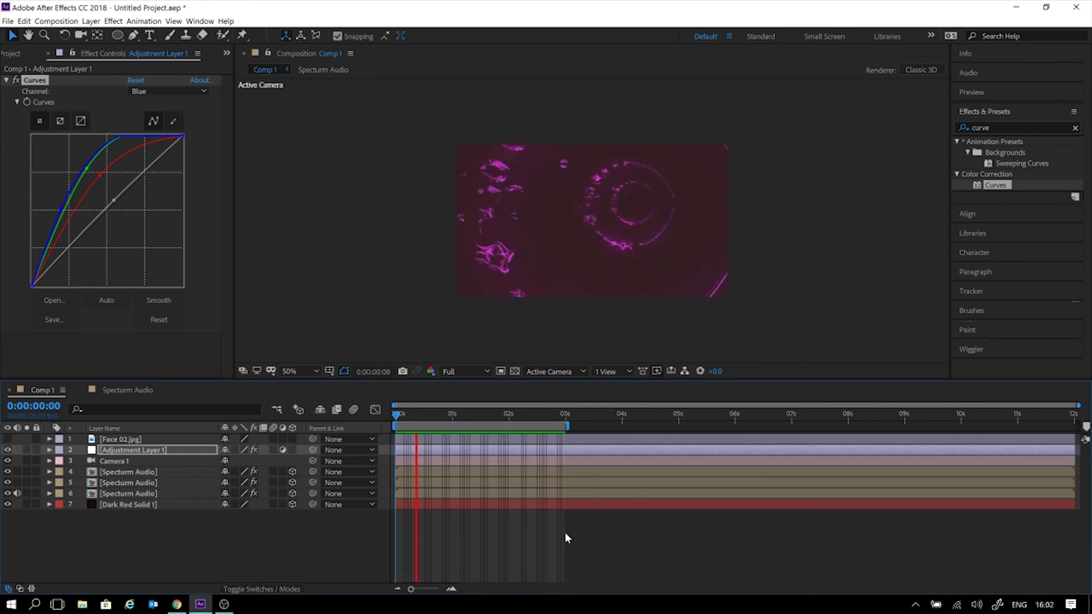
pyautogui.press('space')
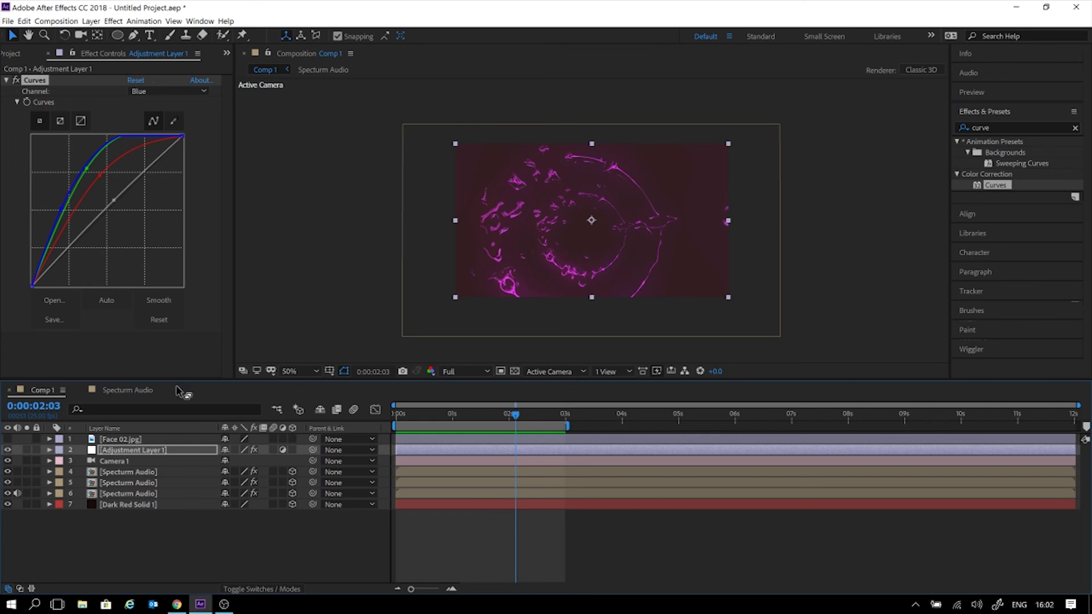
pyautogui.click(132, 391)
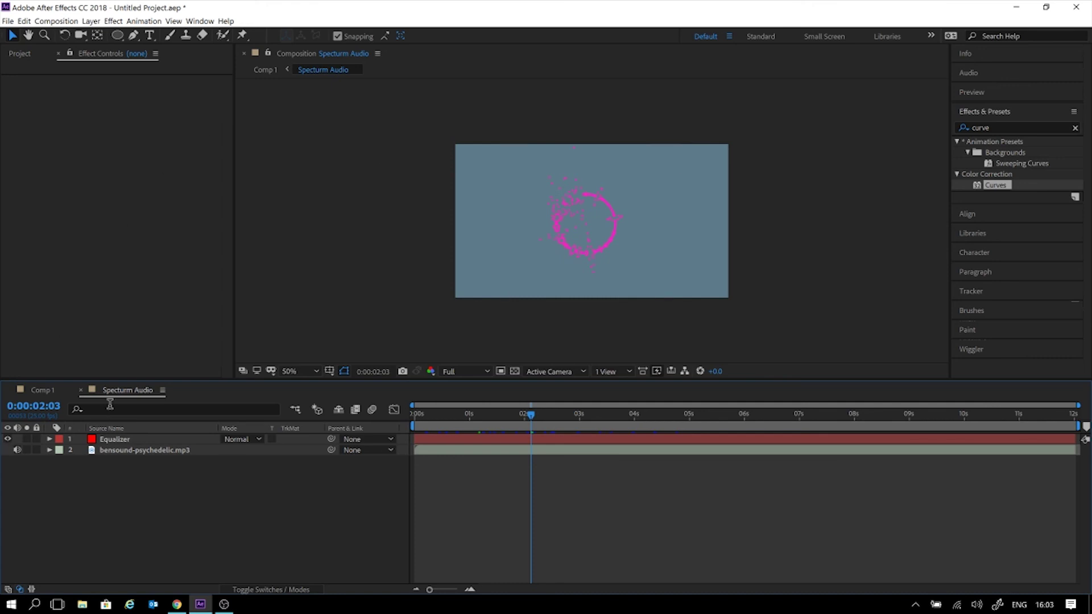
pyautogui.click(46, 390)
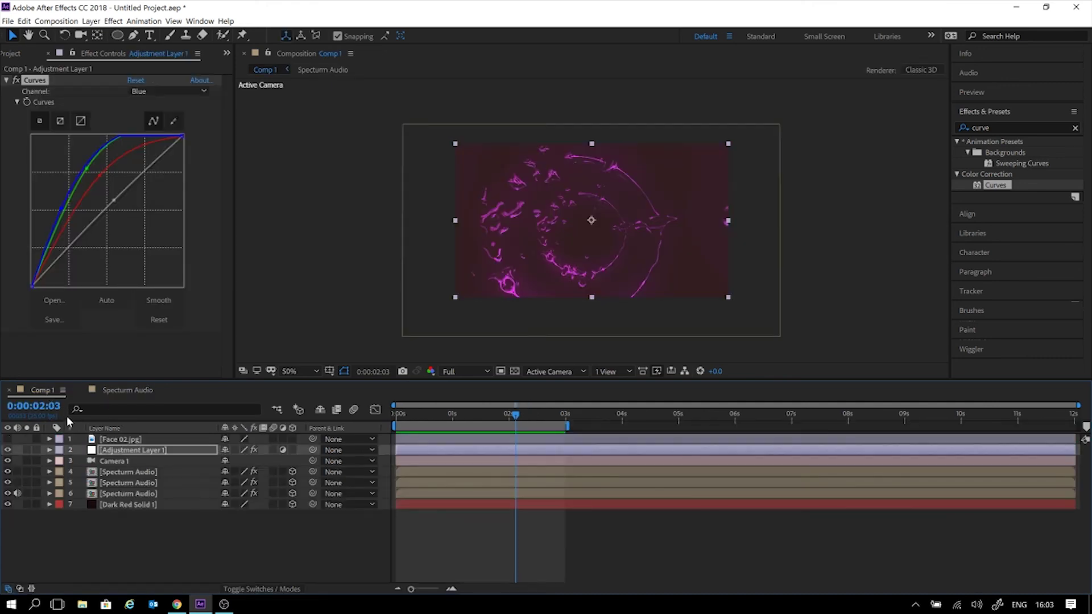
# Rename the Comp 1 composition as Main in the project.
pyautogui.rightClick(42, 388)
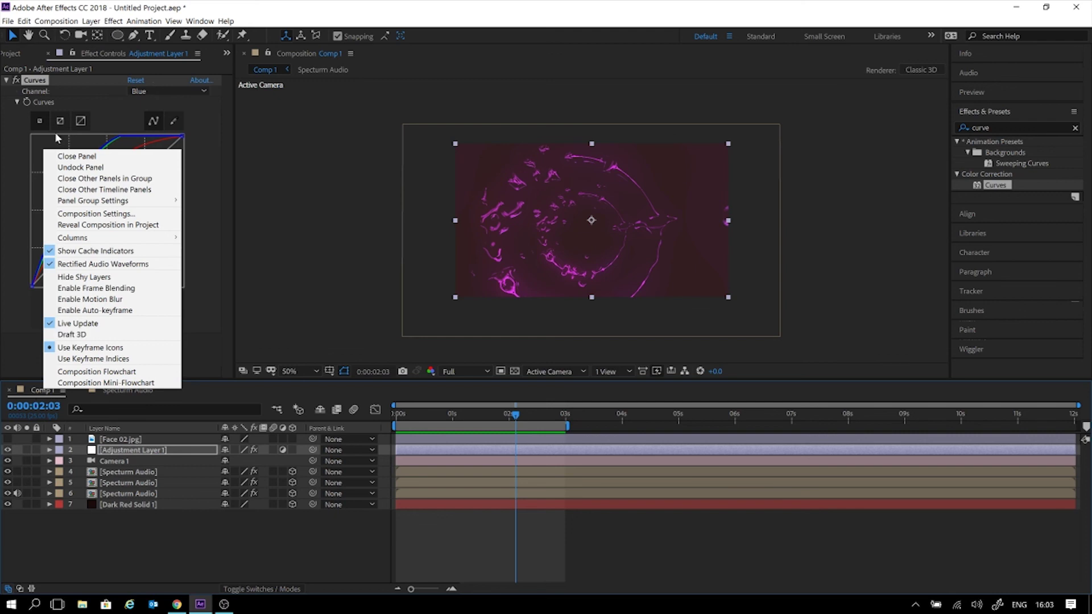
pyautogui.click(23, 56)
pyautogui.click(23, 55)
pyautogui.click(33, 182)
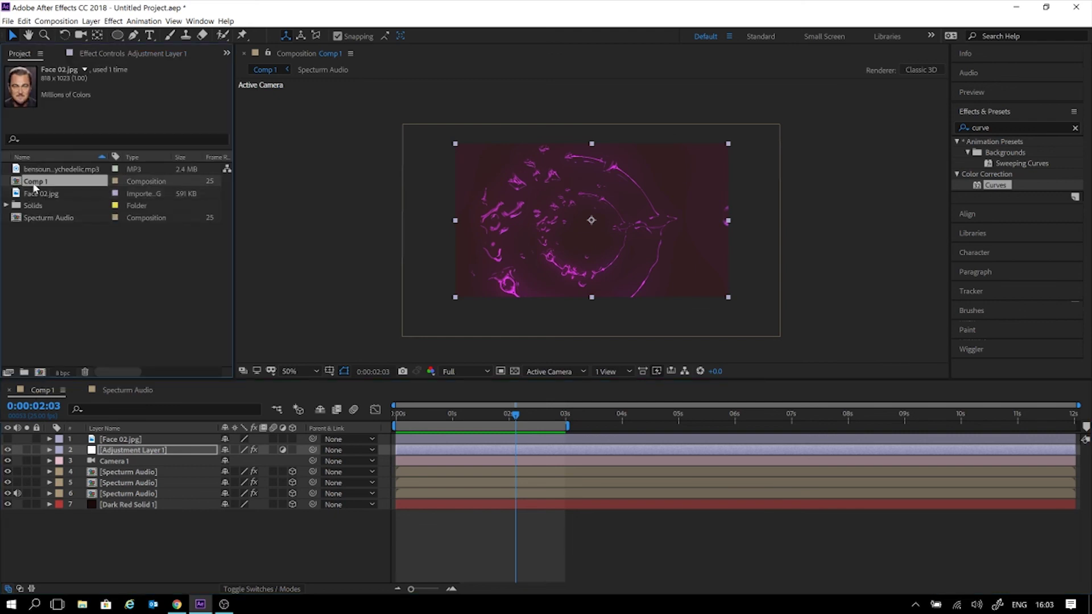
pyautogui.click(34, 182)
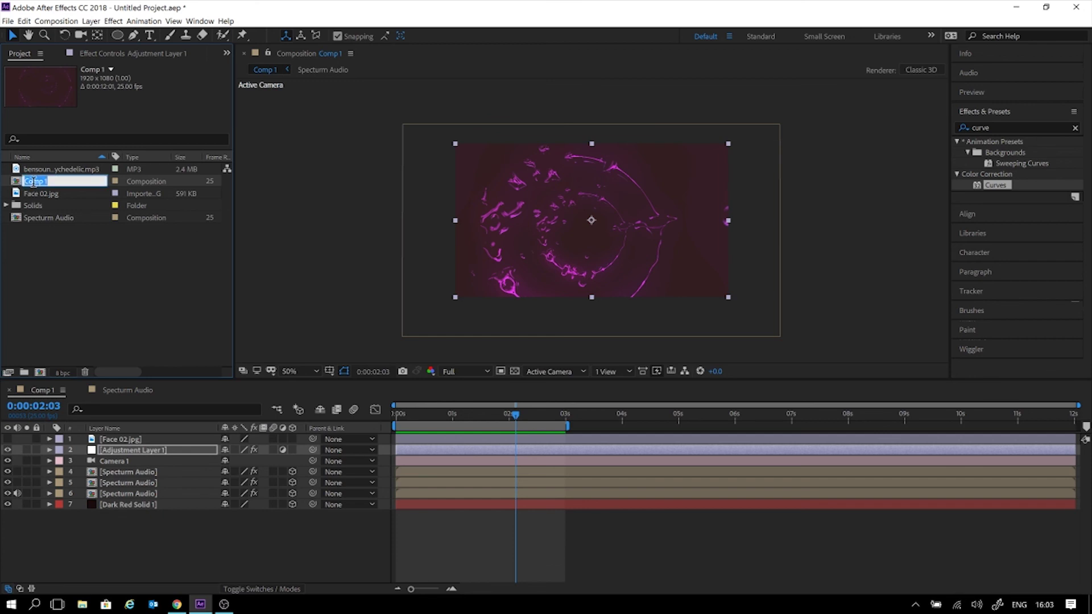
pyautogui.write('Main')
pyautogui.press('Return')
# Delete the hidden Face 02.jpg layer from the Main composition.
pyautogui.click(114, 569)
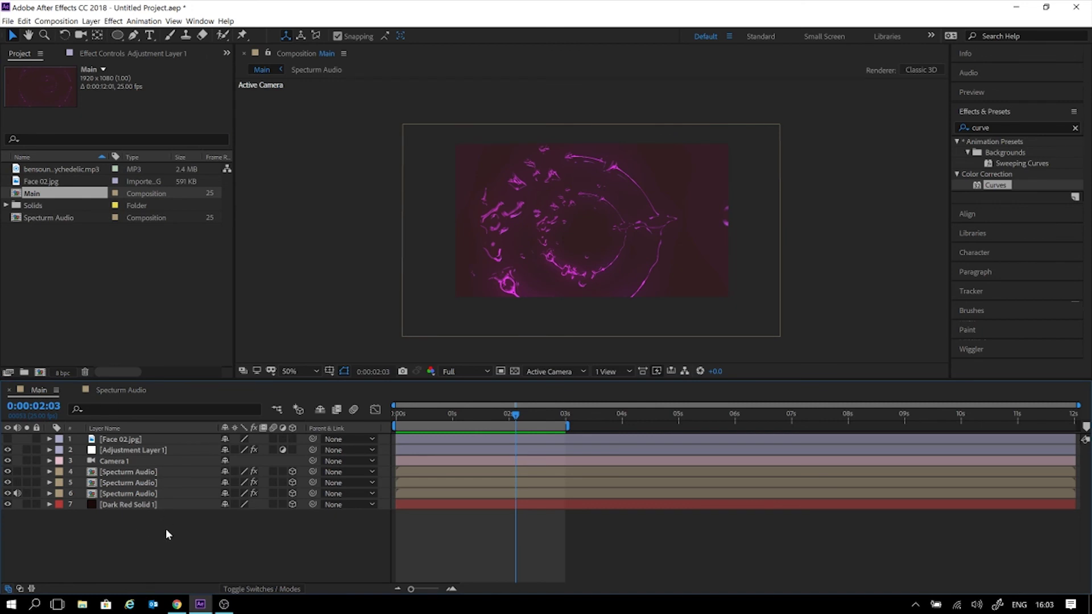
pyautogui.click(109, 441)
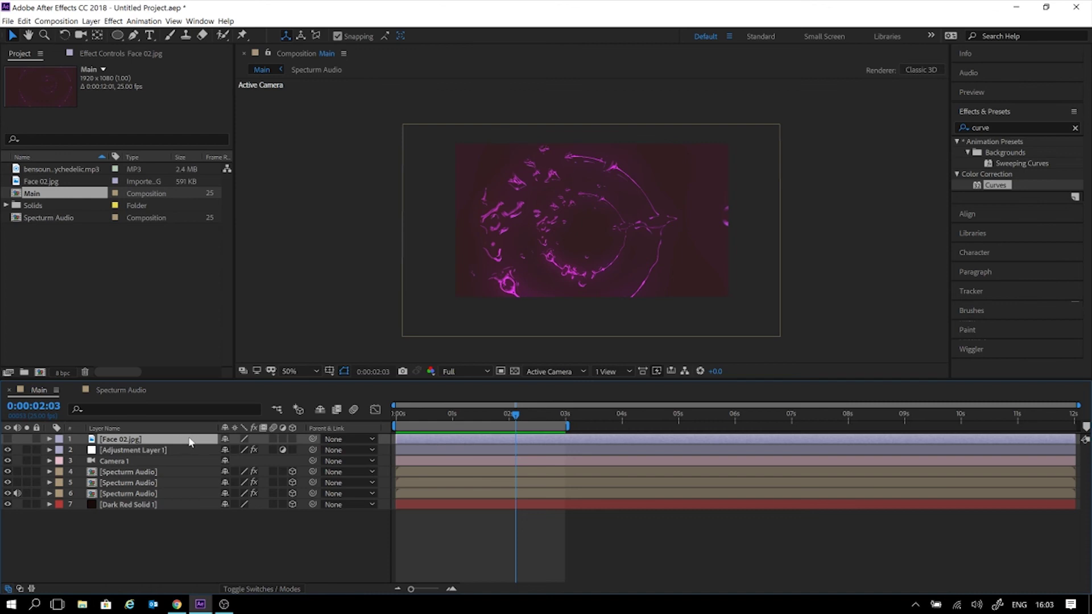
pyautogui.press('Delete')
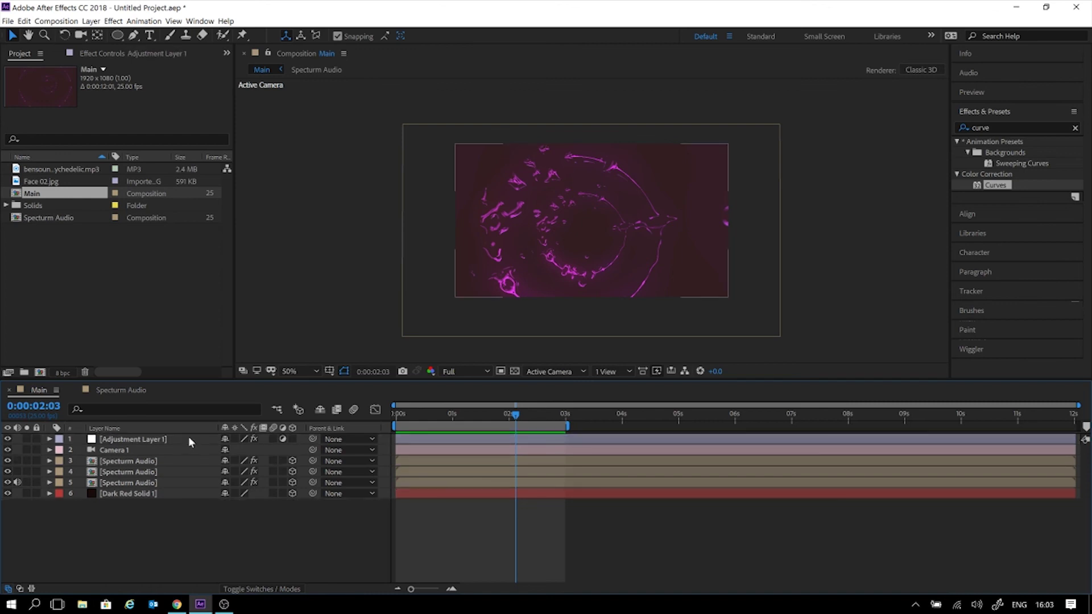
pyautogui.click(351, 506)
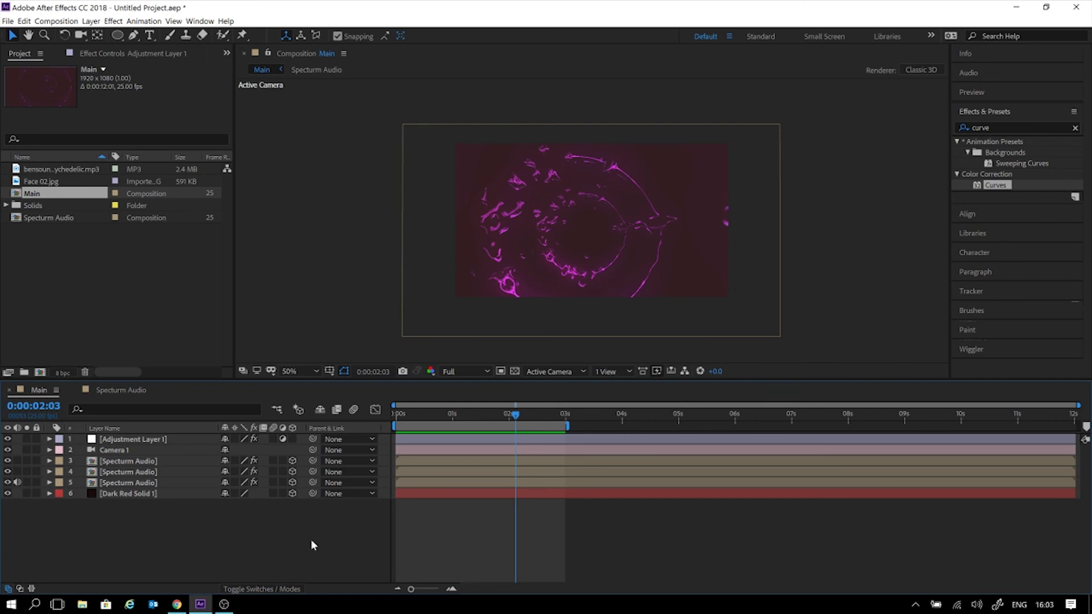
pyautogui.click(227, 604)
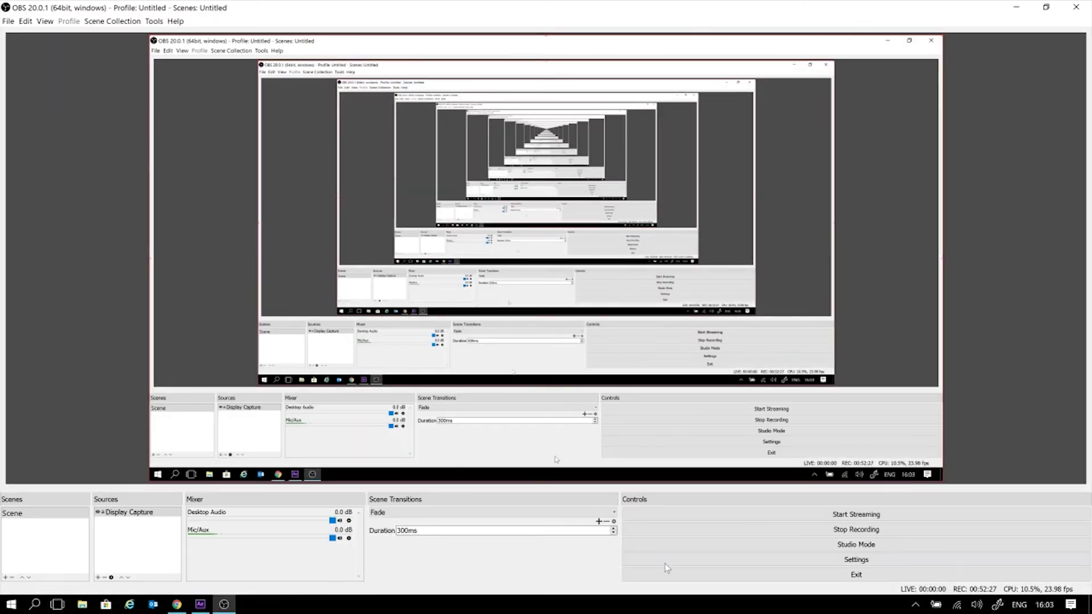